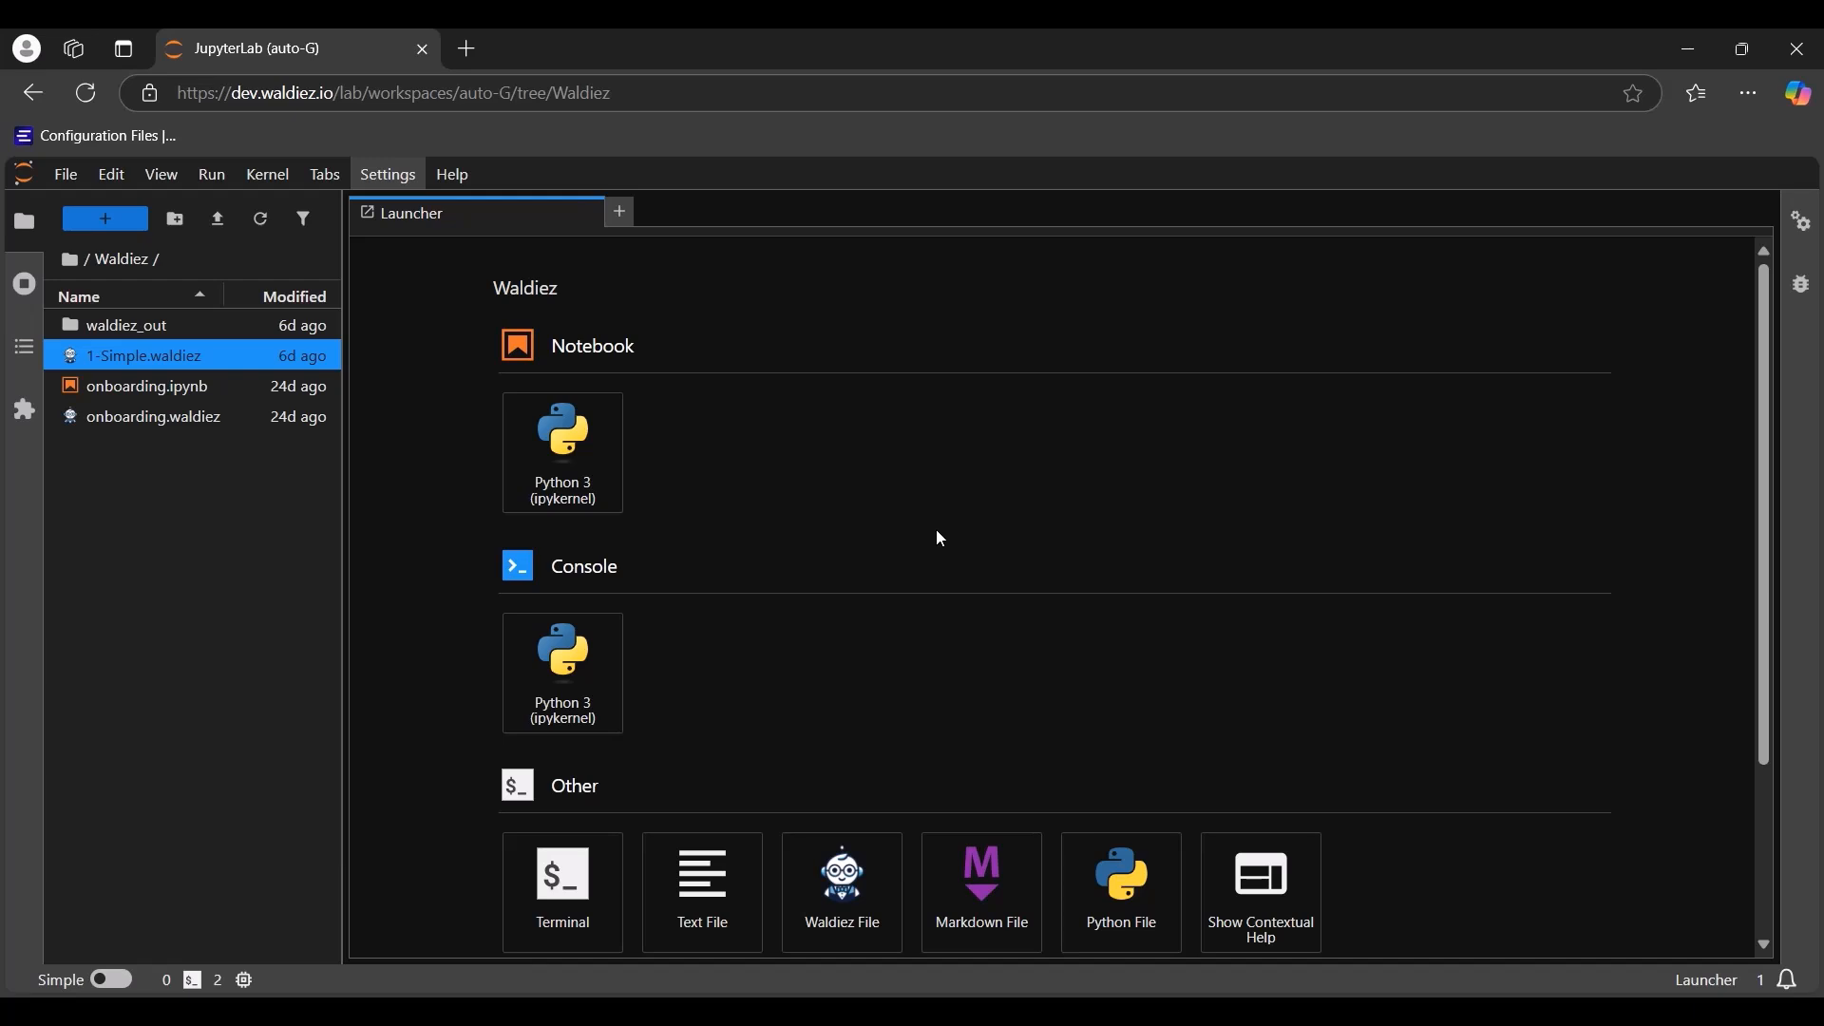
Step: Create a new Waldiez file in the Waldiez folder and rename it nestedChat.waldiez
left_click(841, 879)
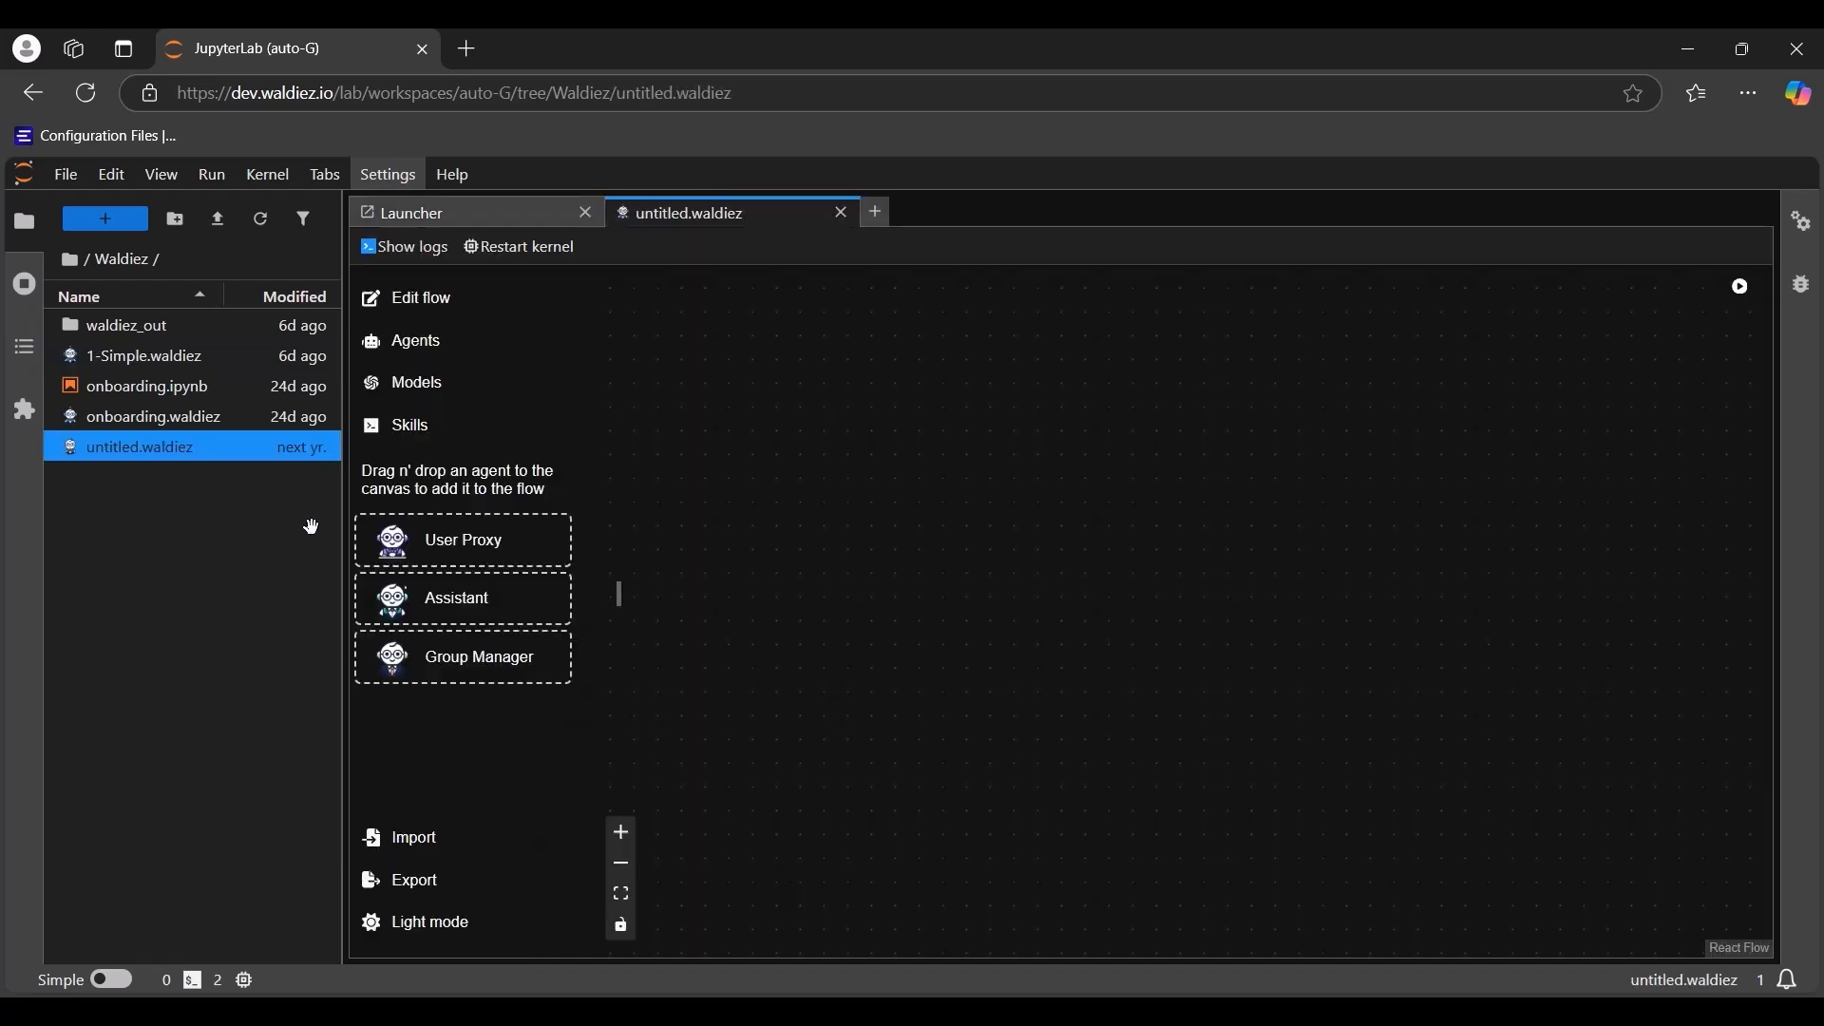
right_click(135, 450)
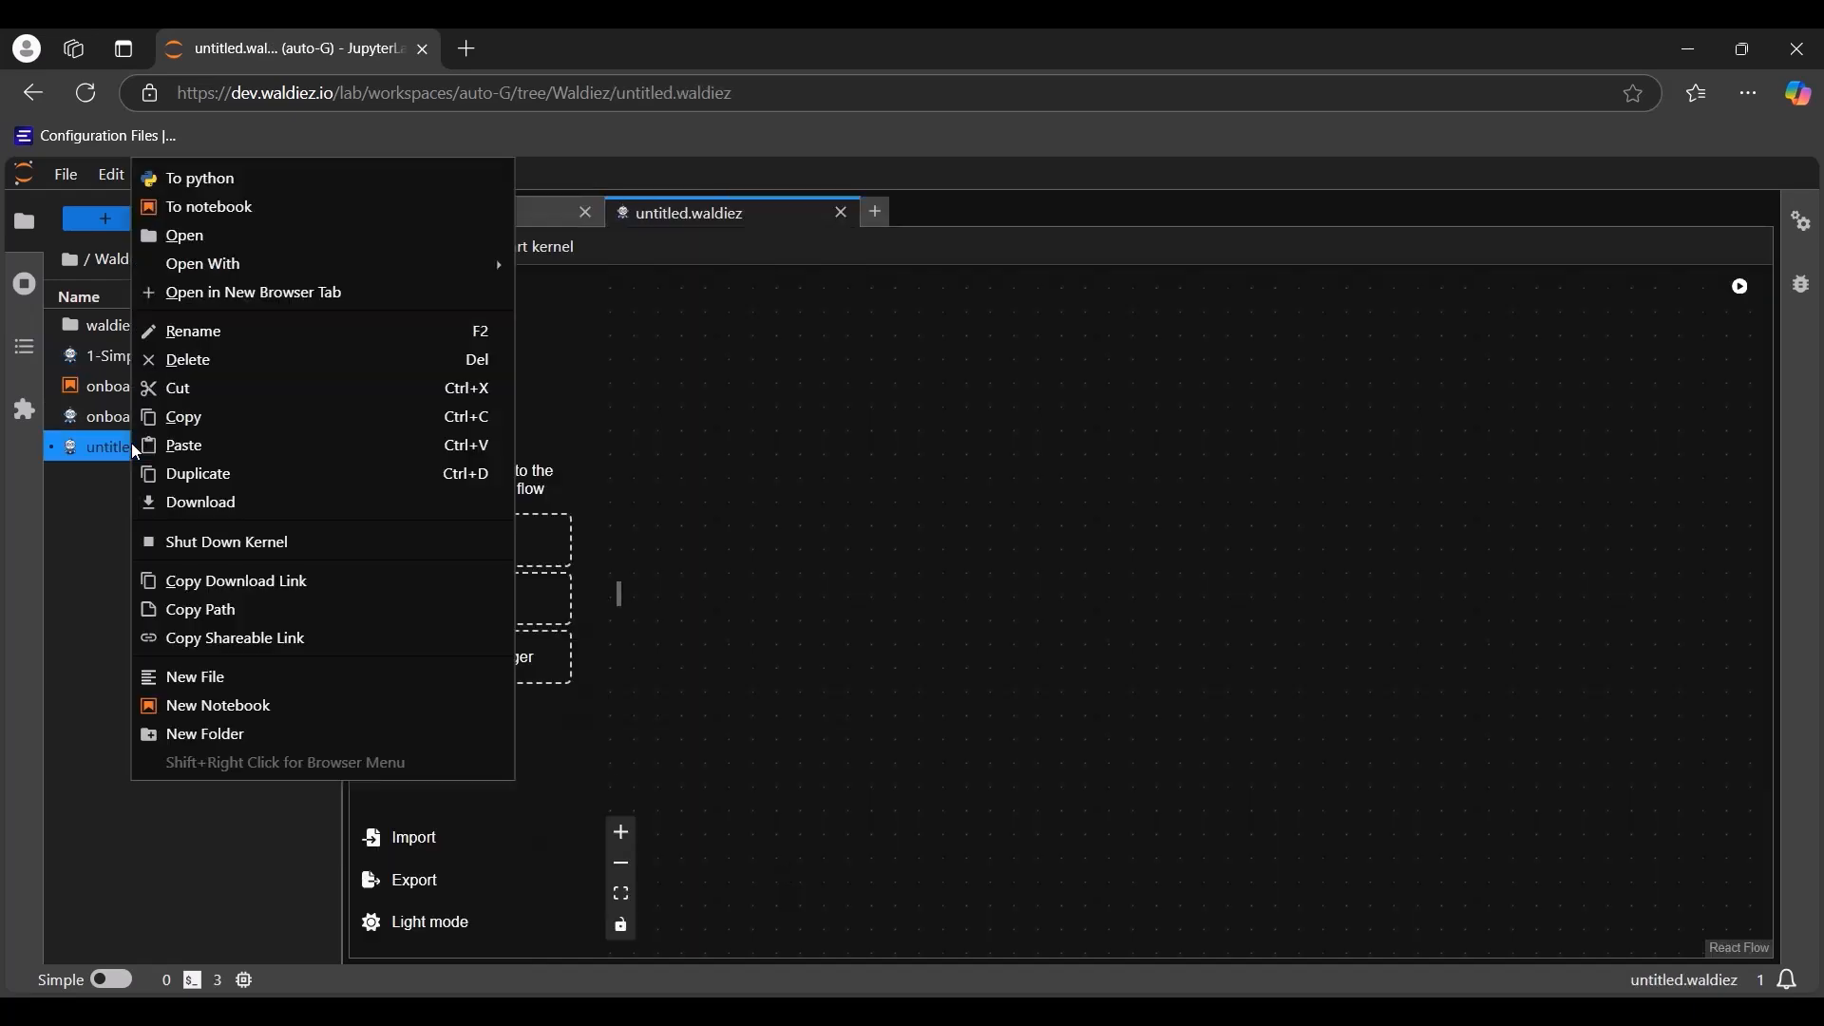
left_click(204, 333)
type("nestedChat.waldiez")
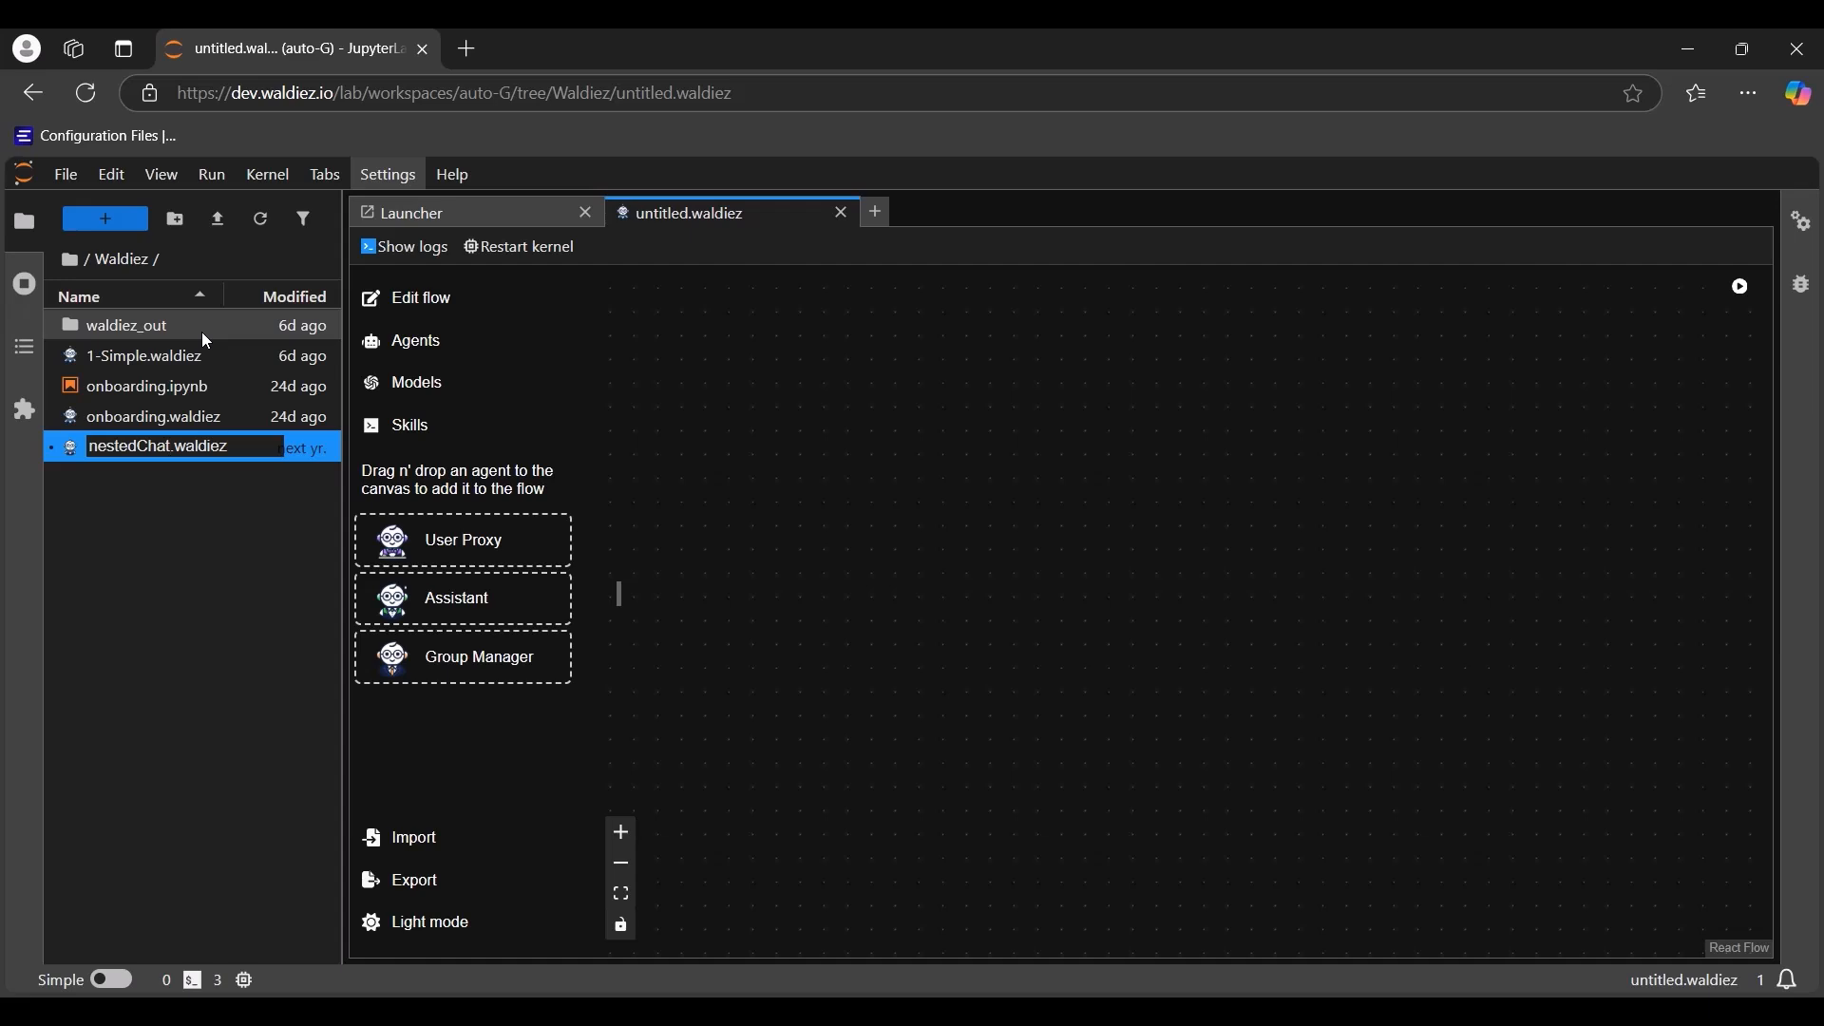
key("Return")
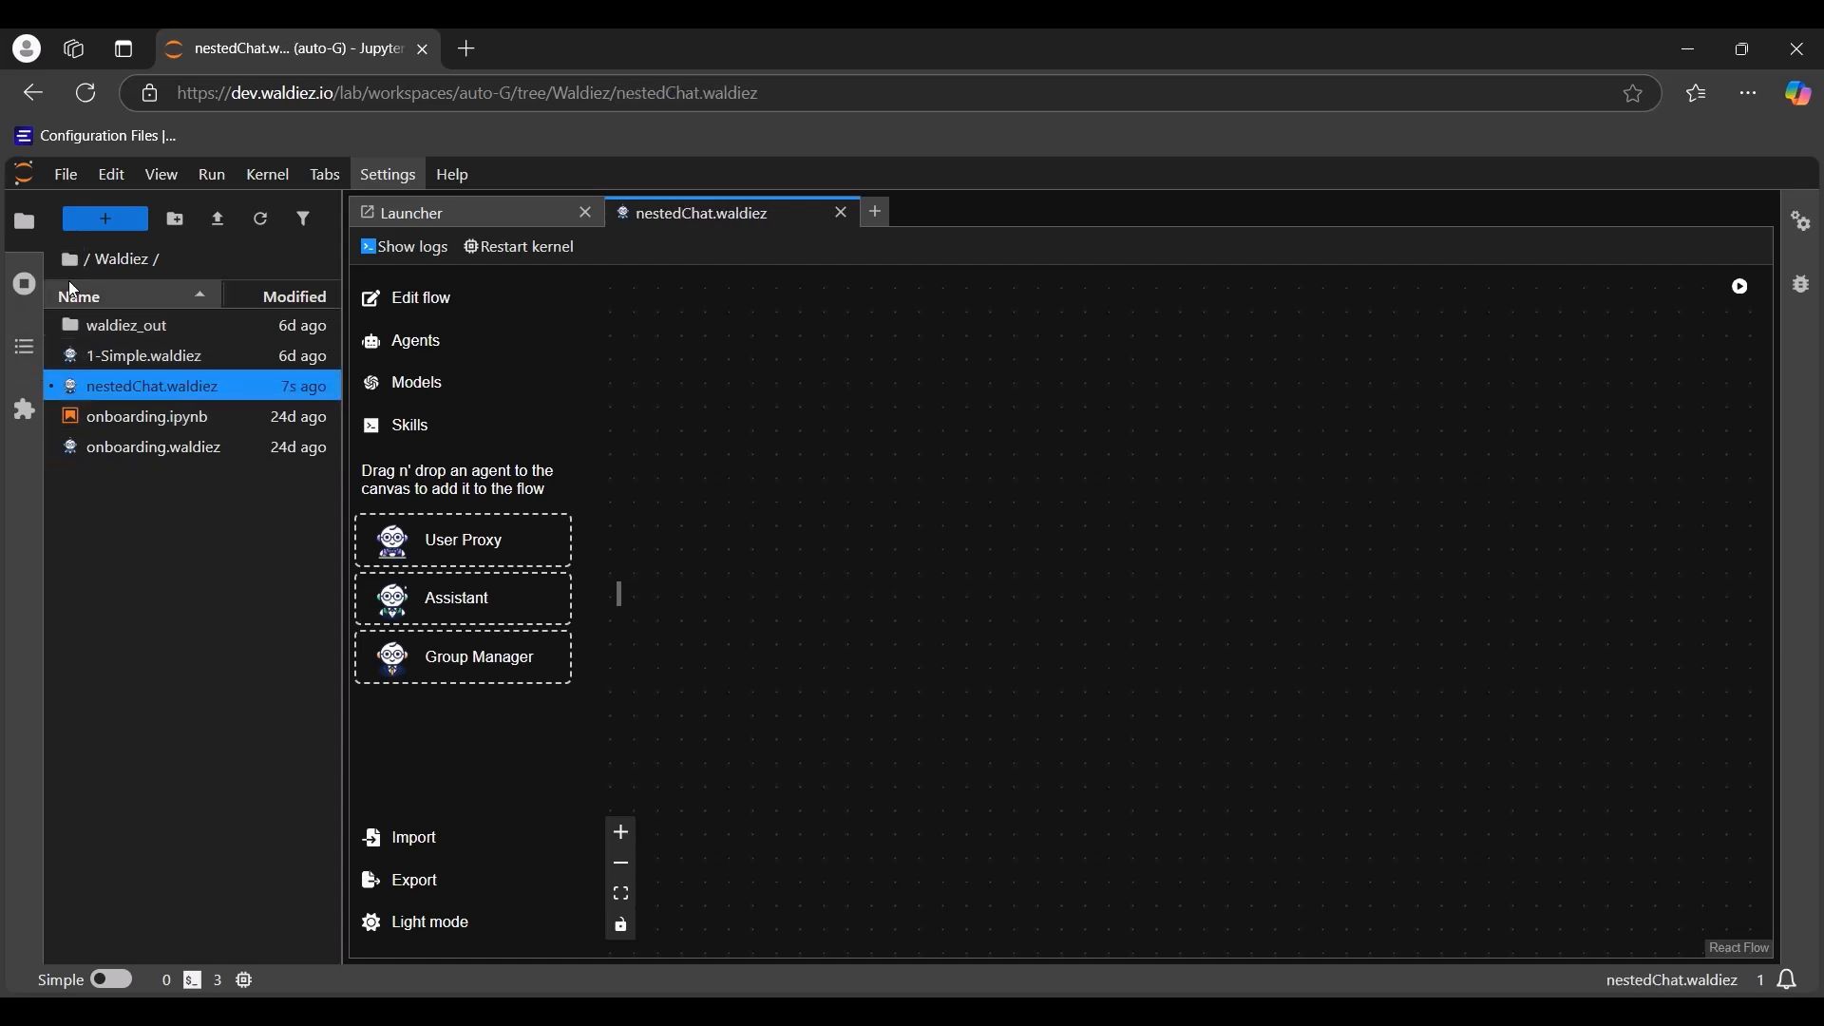
Step: Add a NIM model to the flow named meta/llama-3.1-405b-instruct, with the description "NIM Llama 3.1 405b"
left_click(25, 223)
left_click(126, 386)
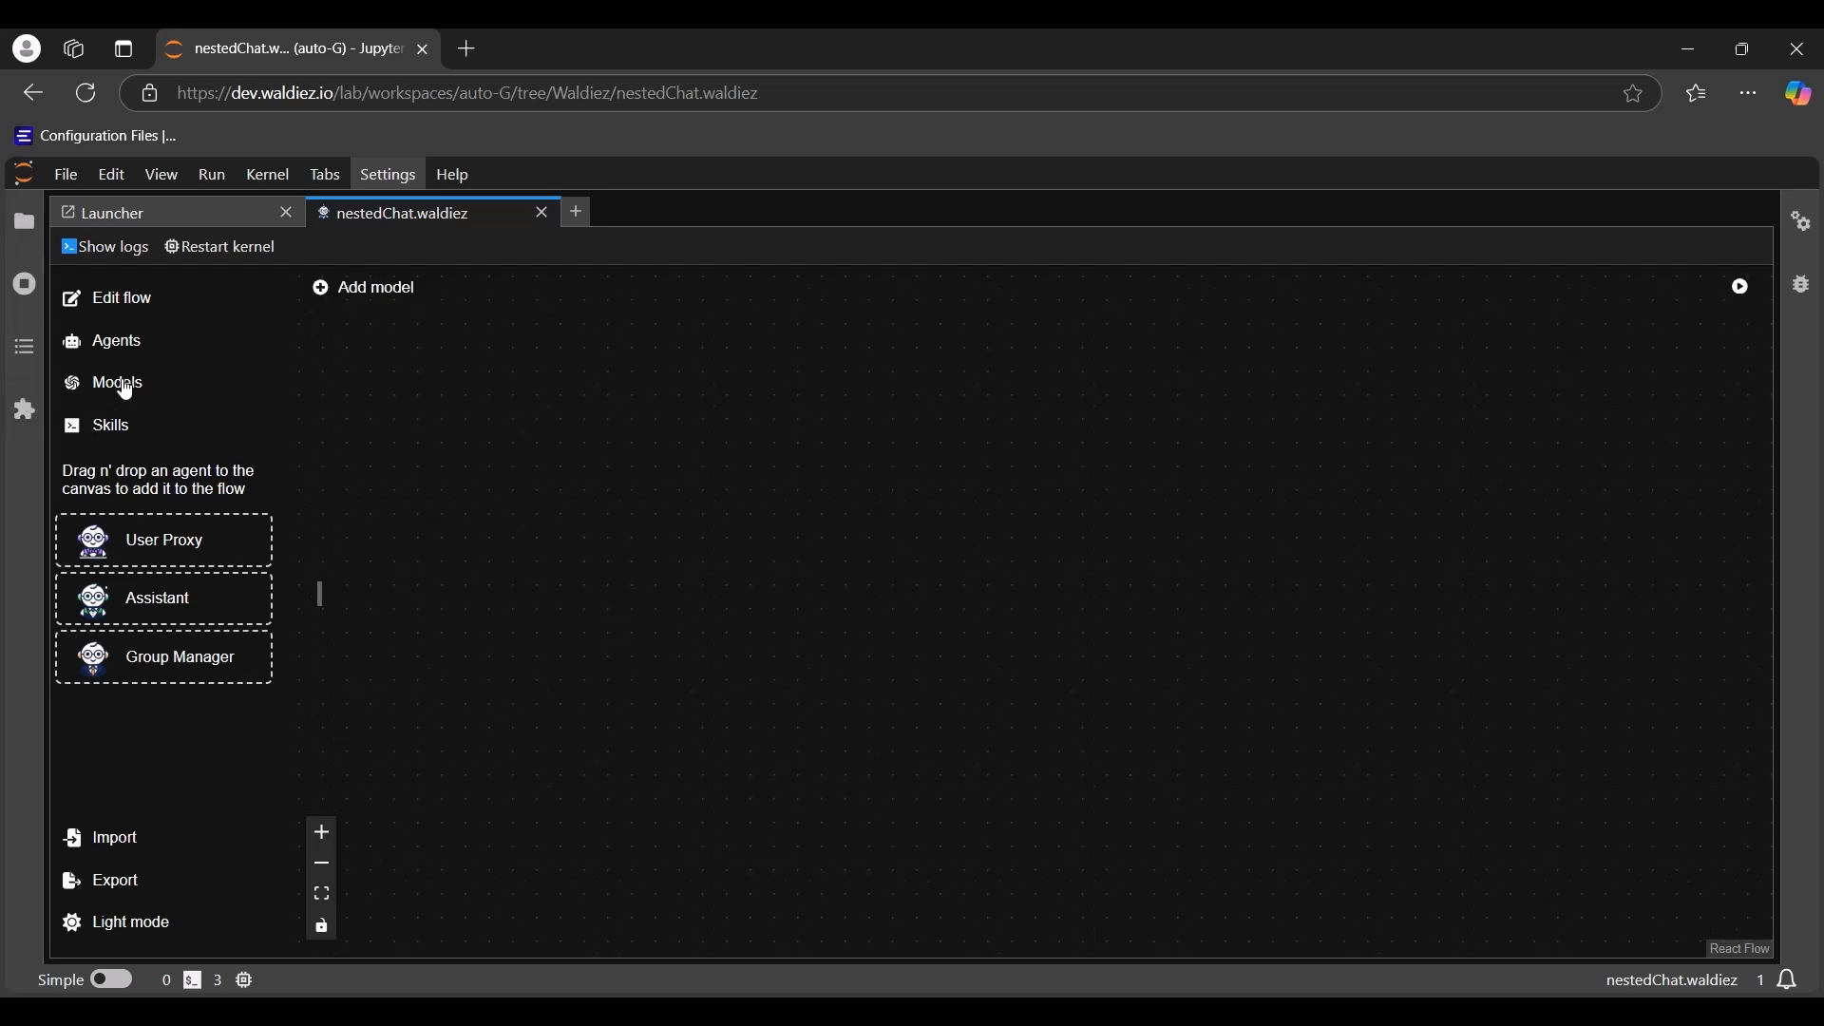
left_click(321, 289)
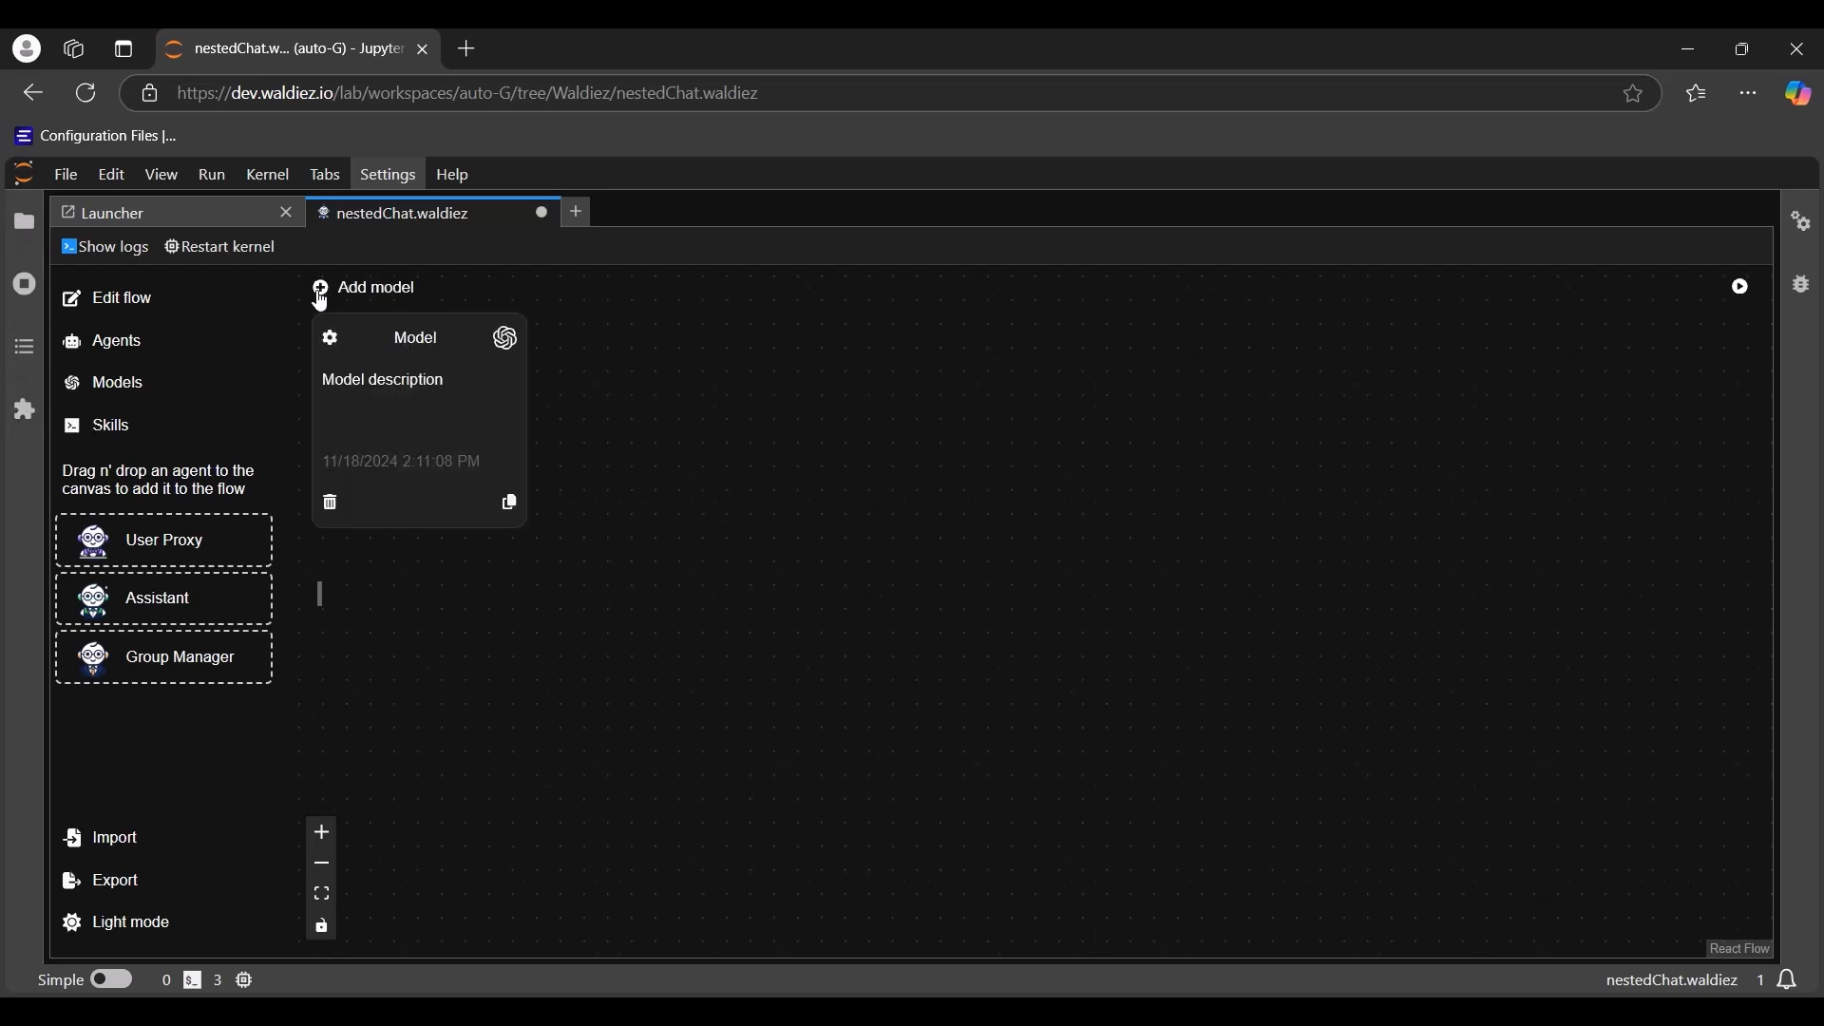
left_click(331, 340)
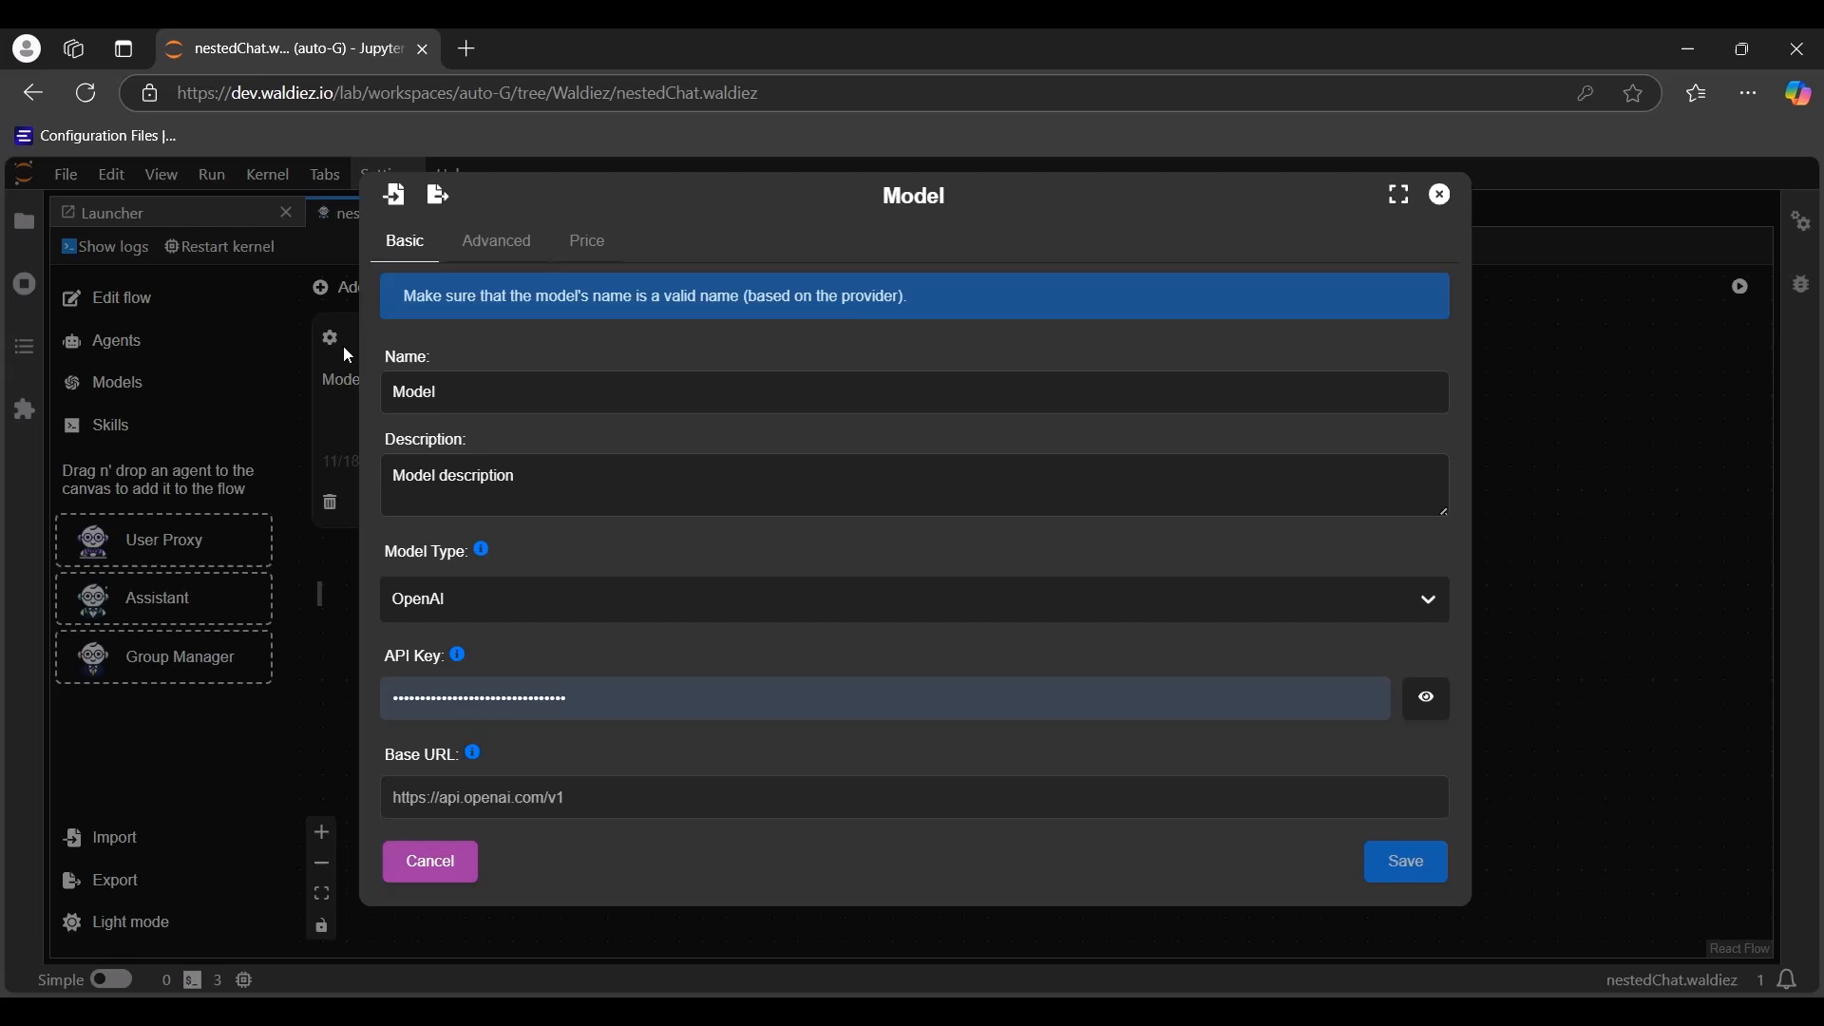
left_click(646, 613)
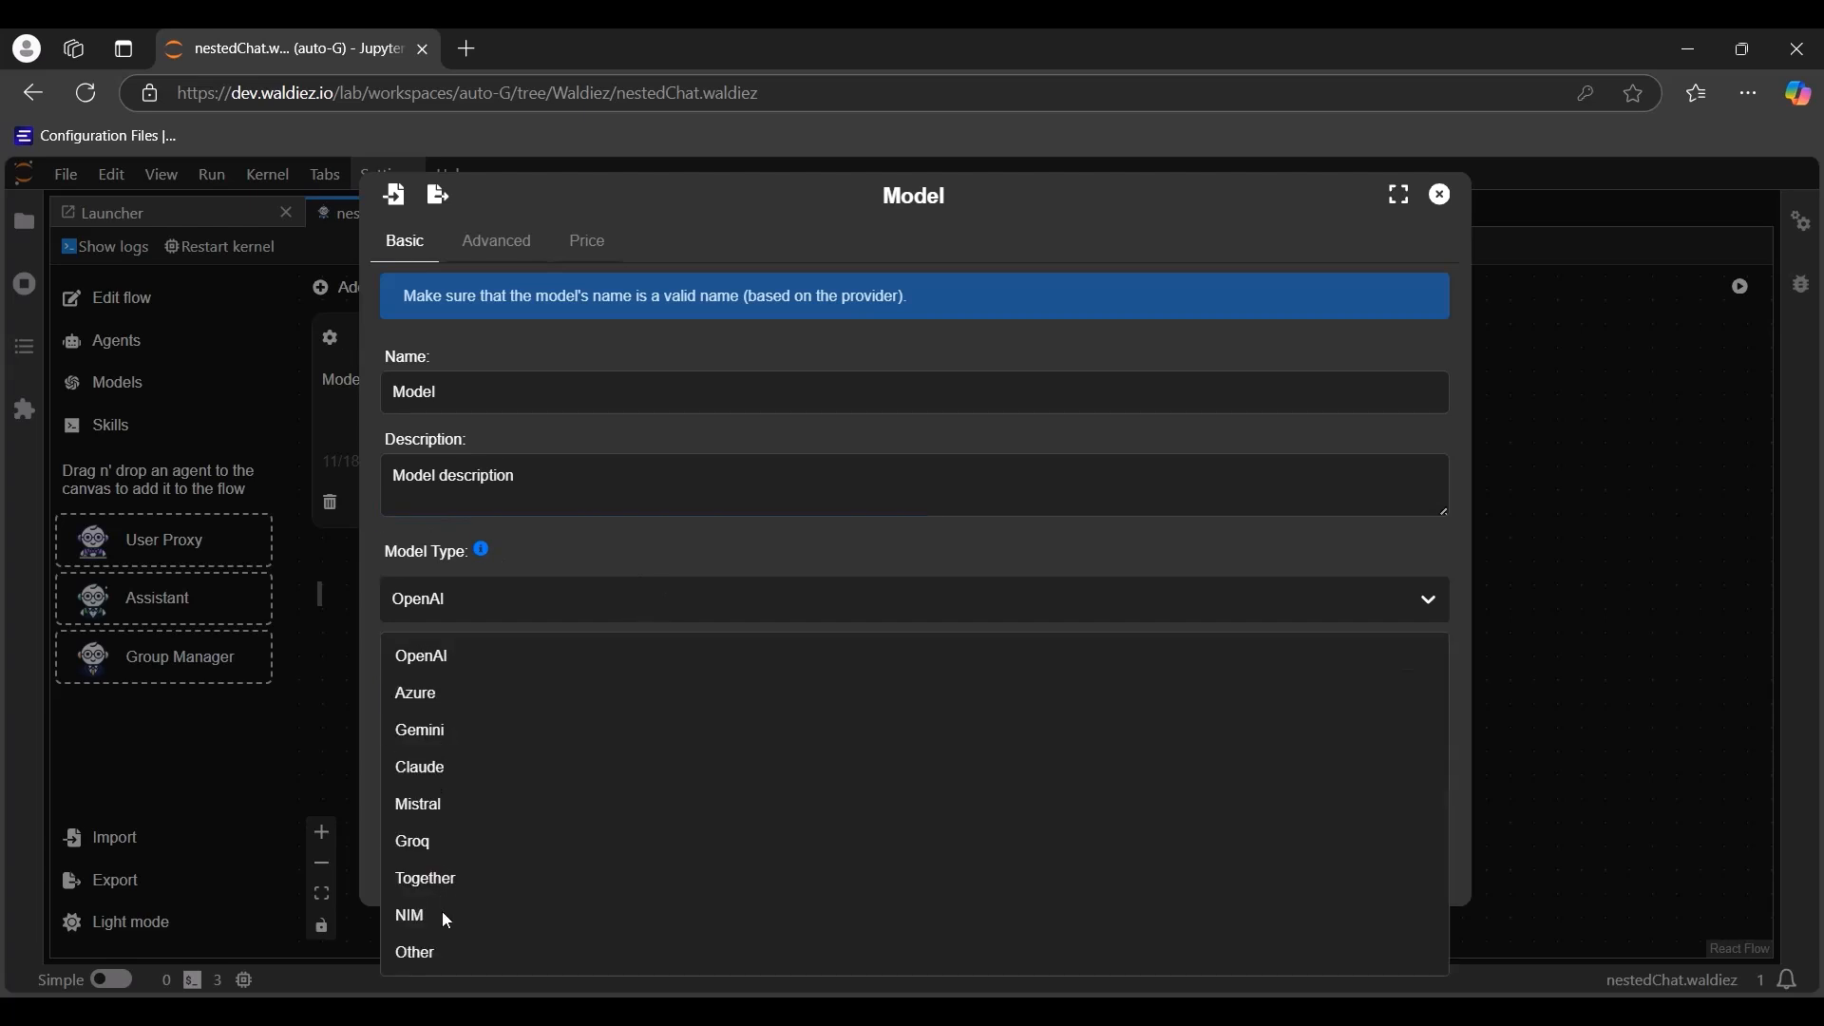
left_click(418, 916)
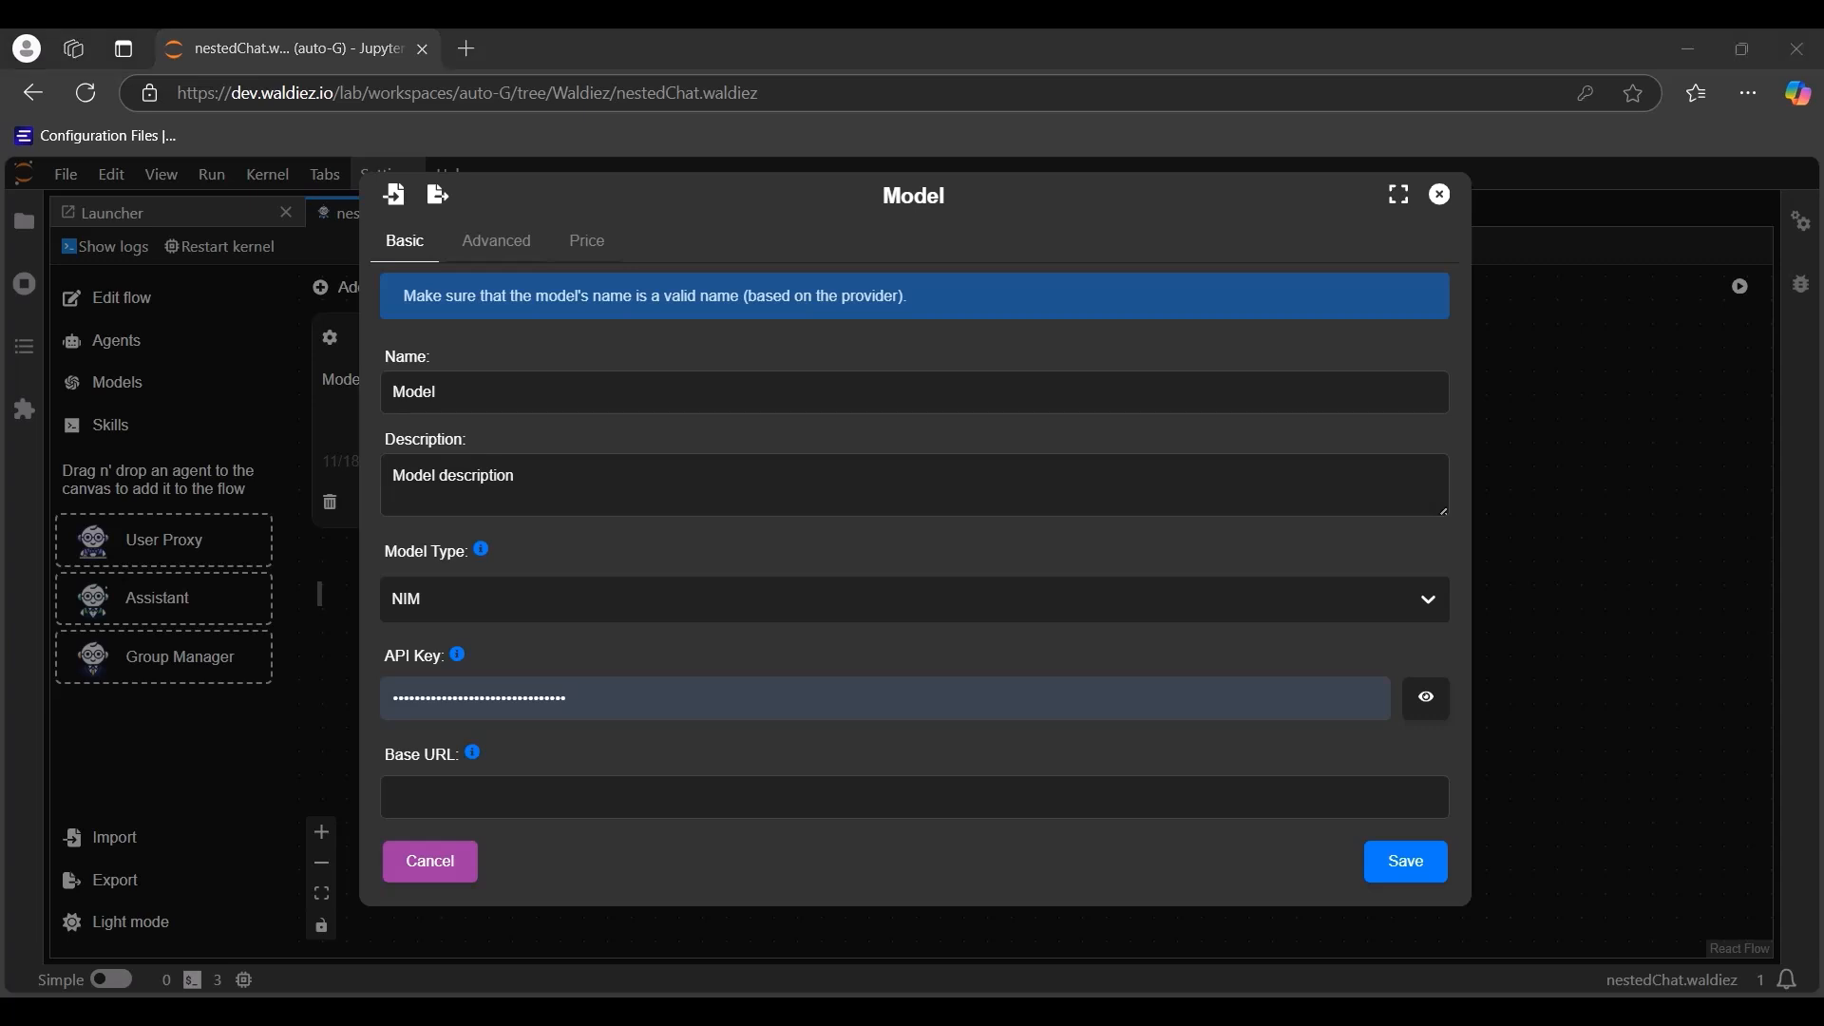
type("meta/llama-3.1-405b-instruct")
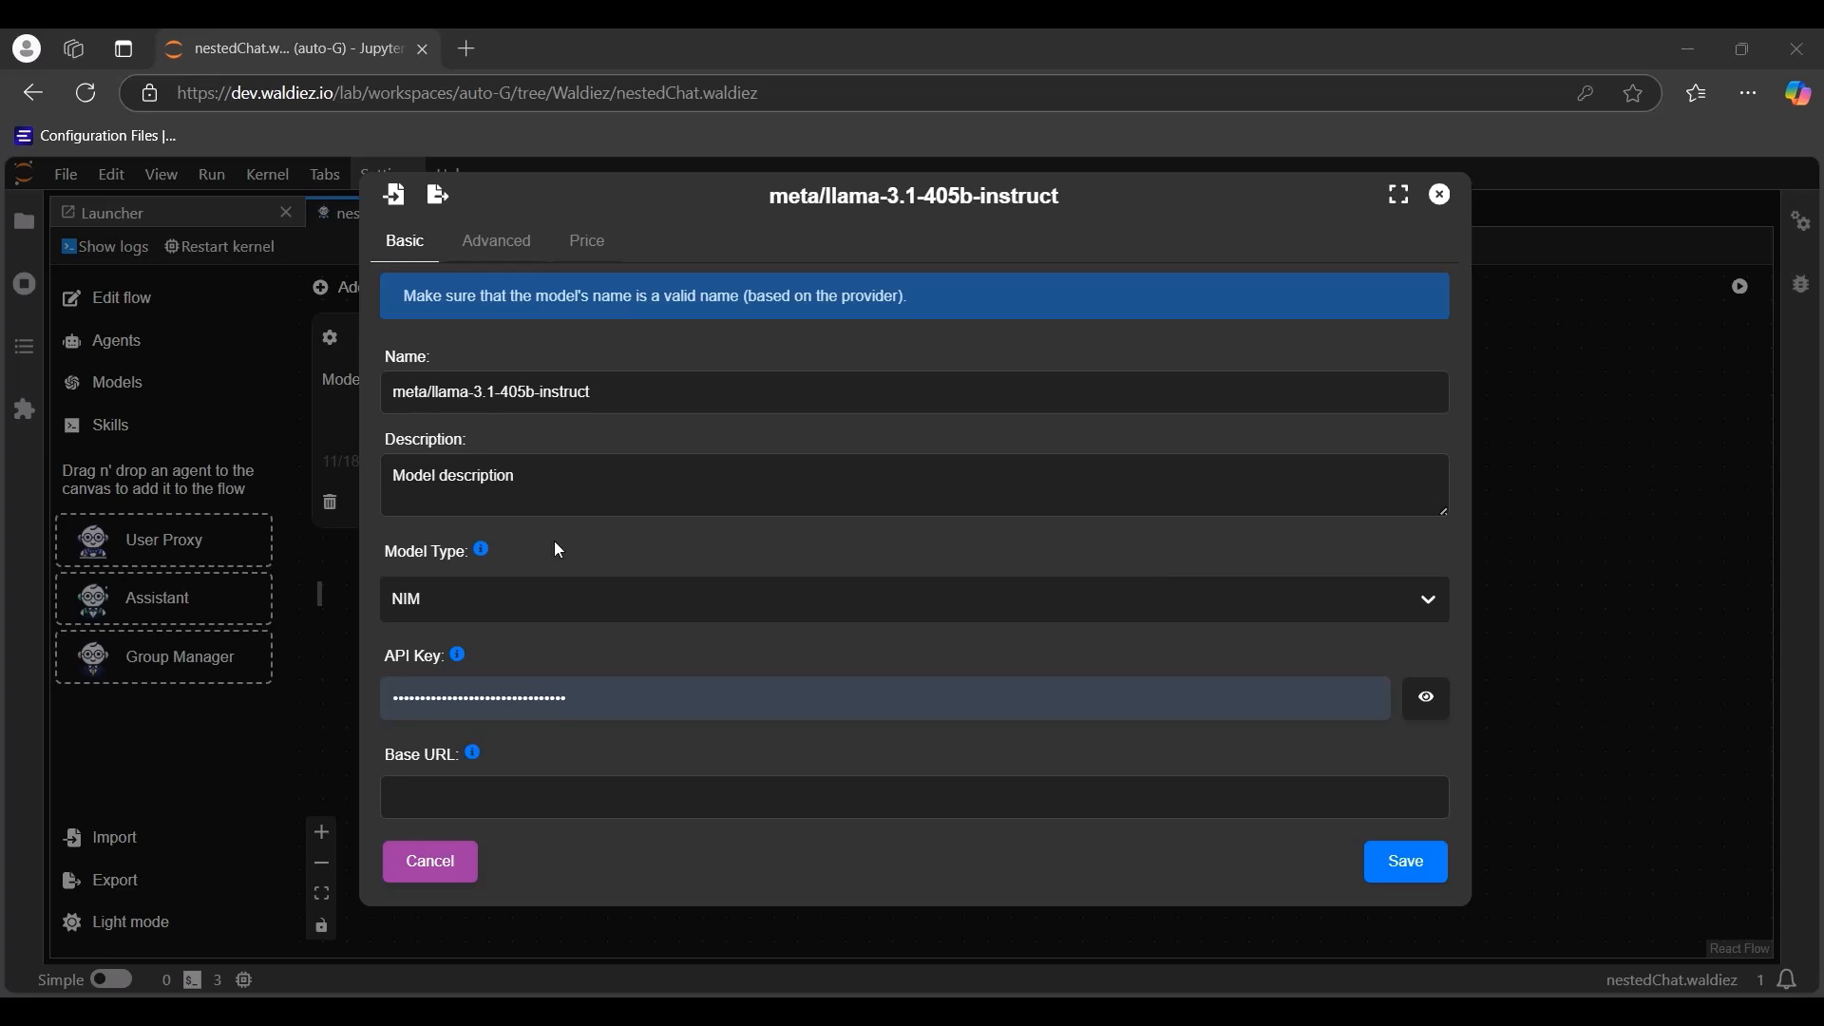
left_click_drag(525, 480, 309, 475)
type("NIM Llama 3.1 405b")
left_click_drag(665, 699, 157, 698)
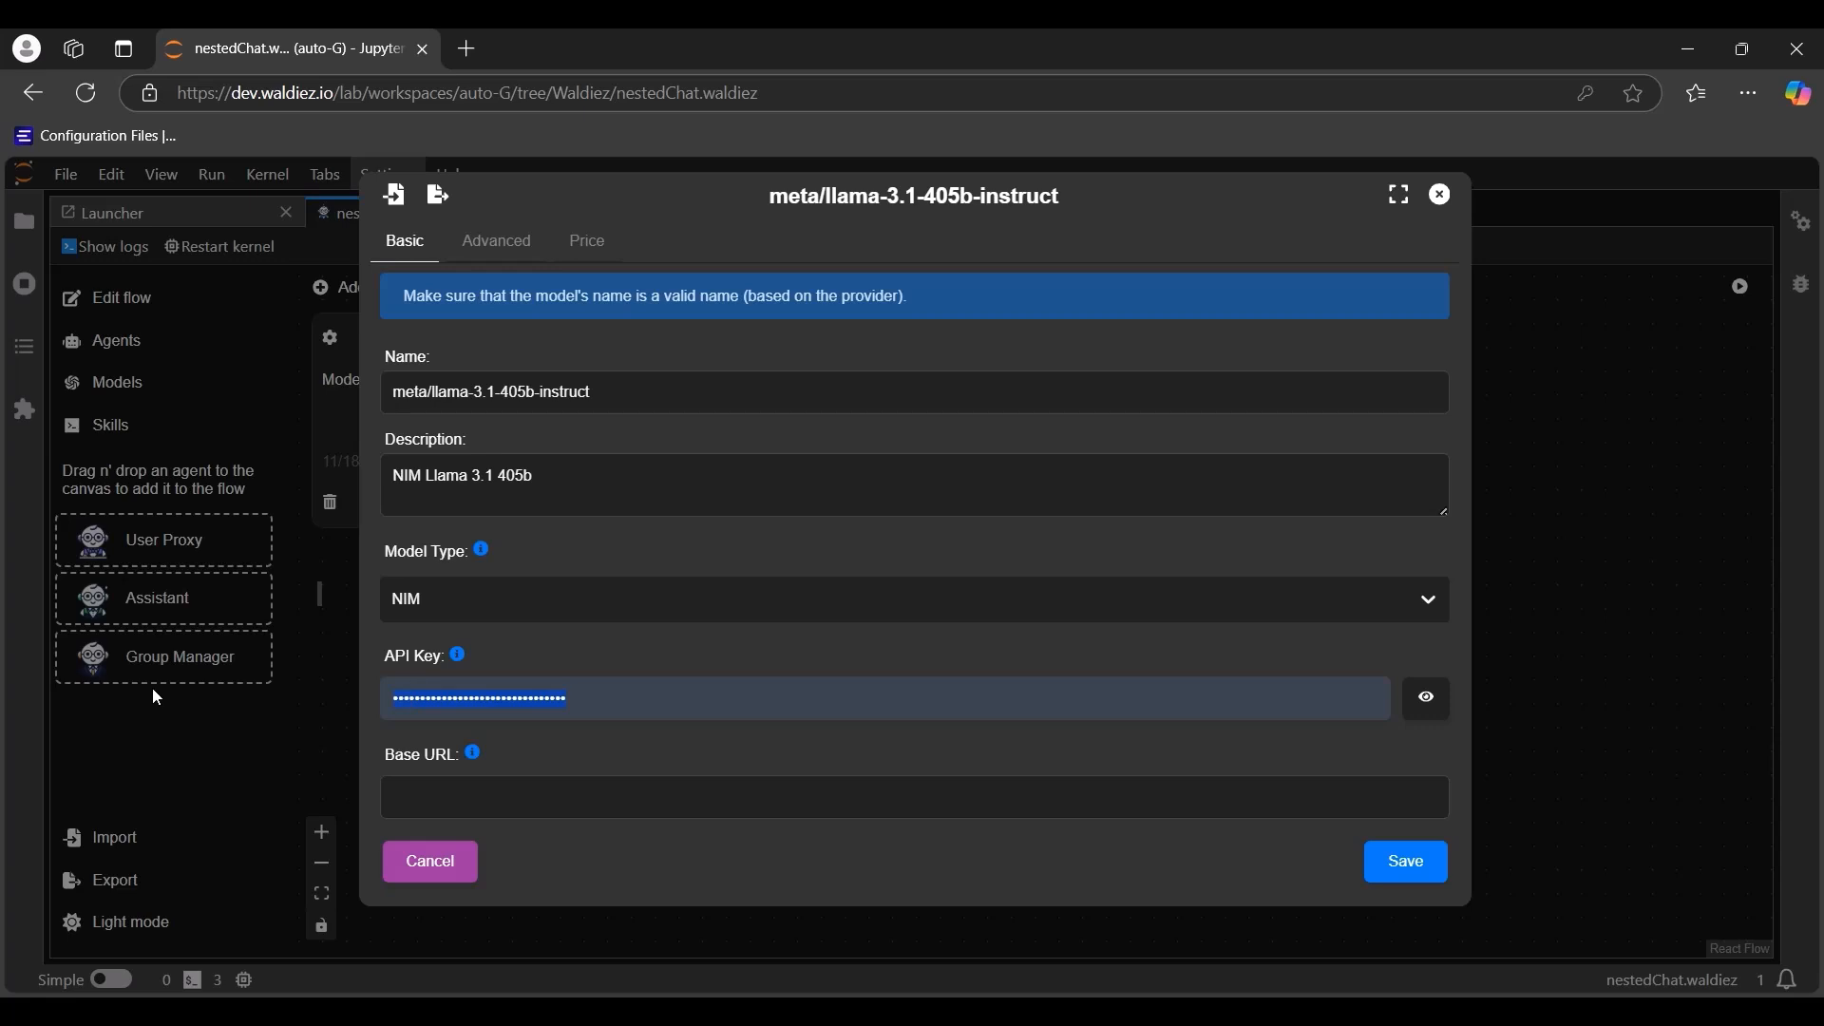
key("ctrl+v")
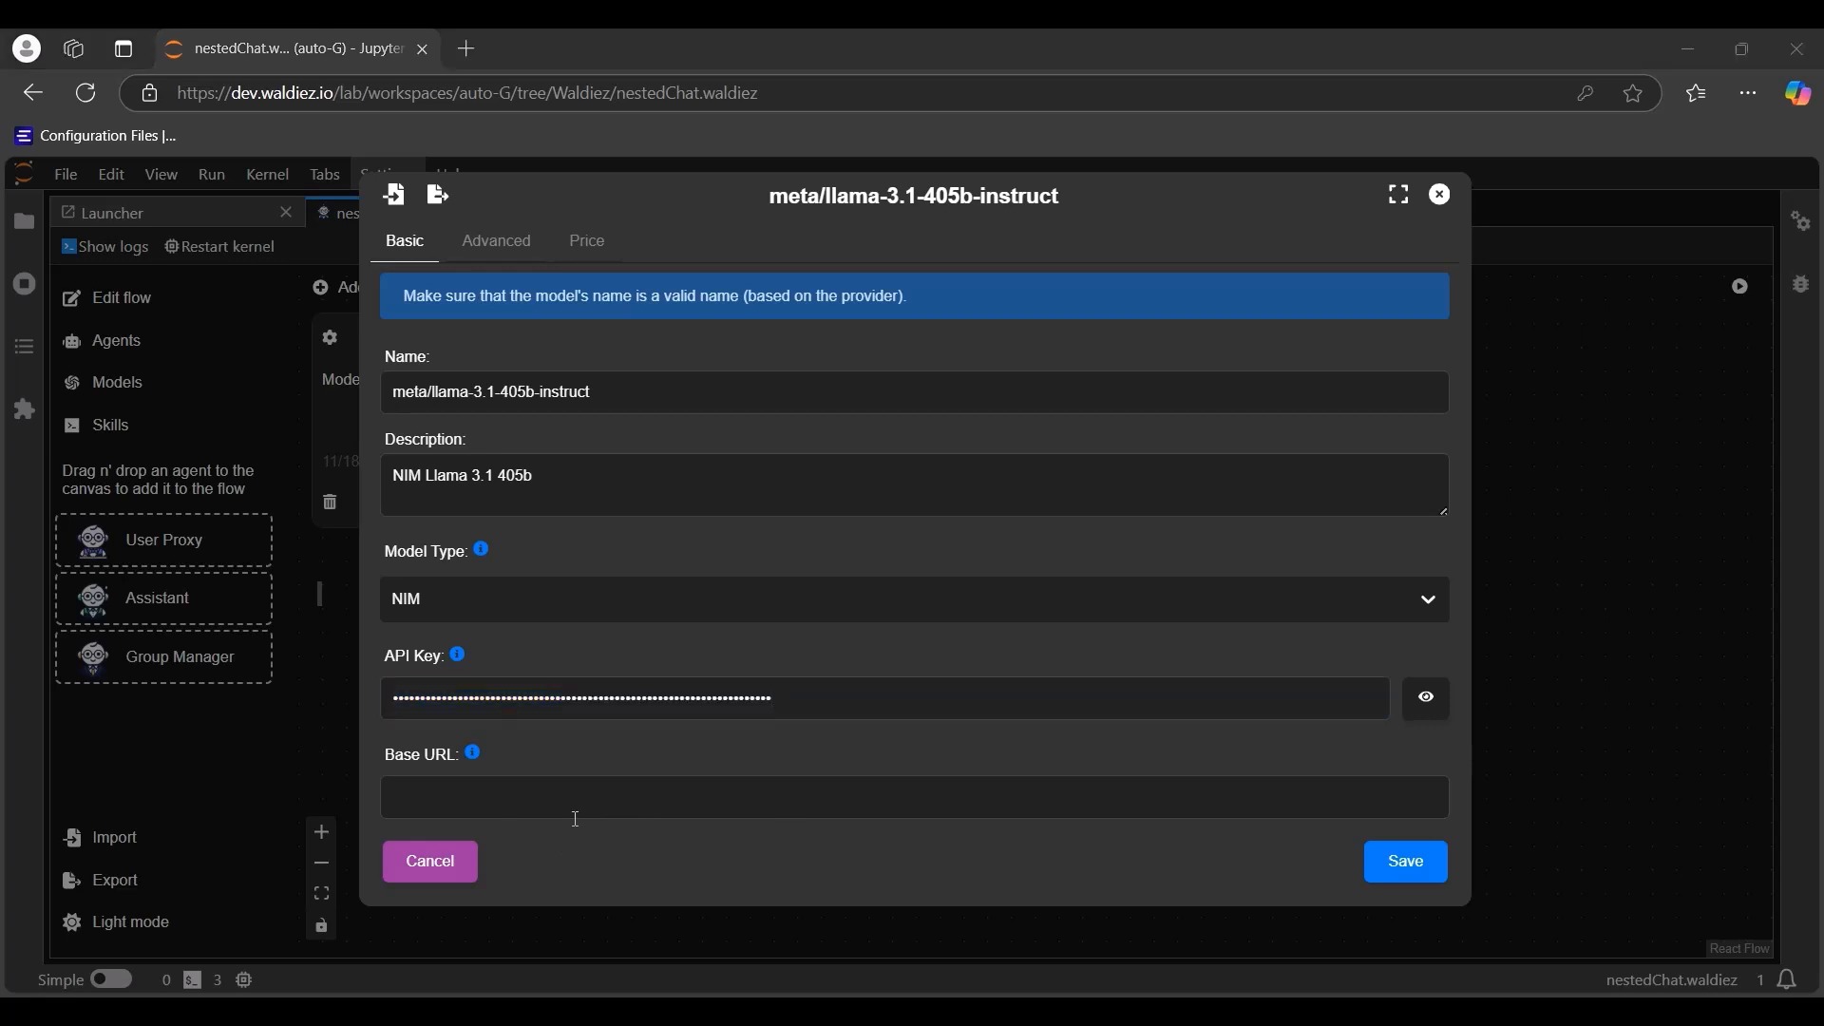
left_click(541, 817)
type("https://integrate.api.nvidia.com/v1")
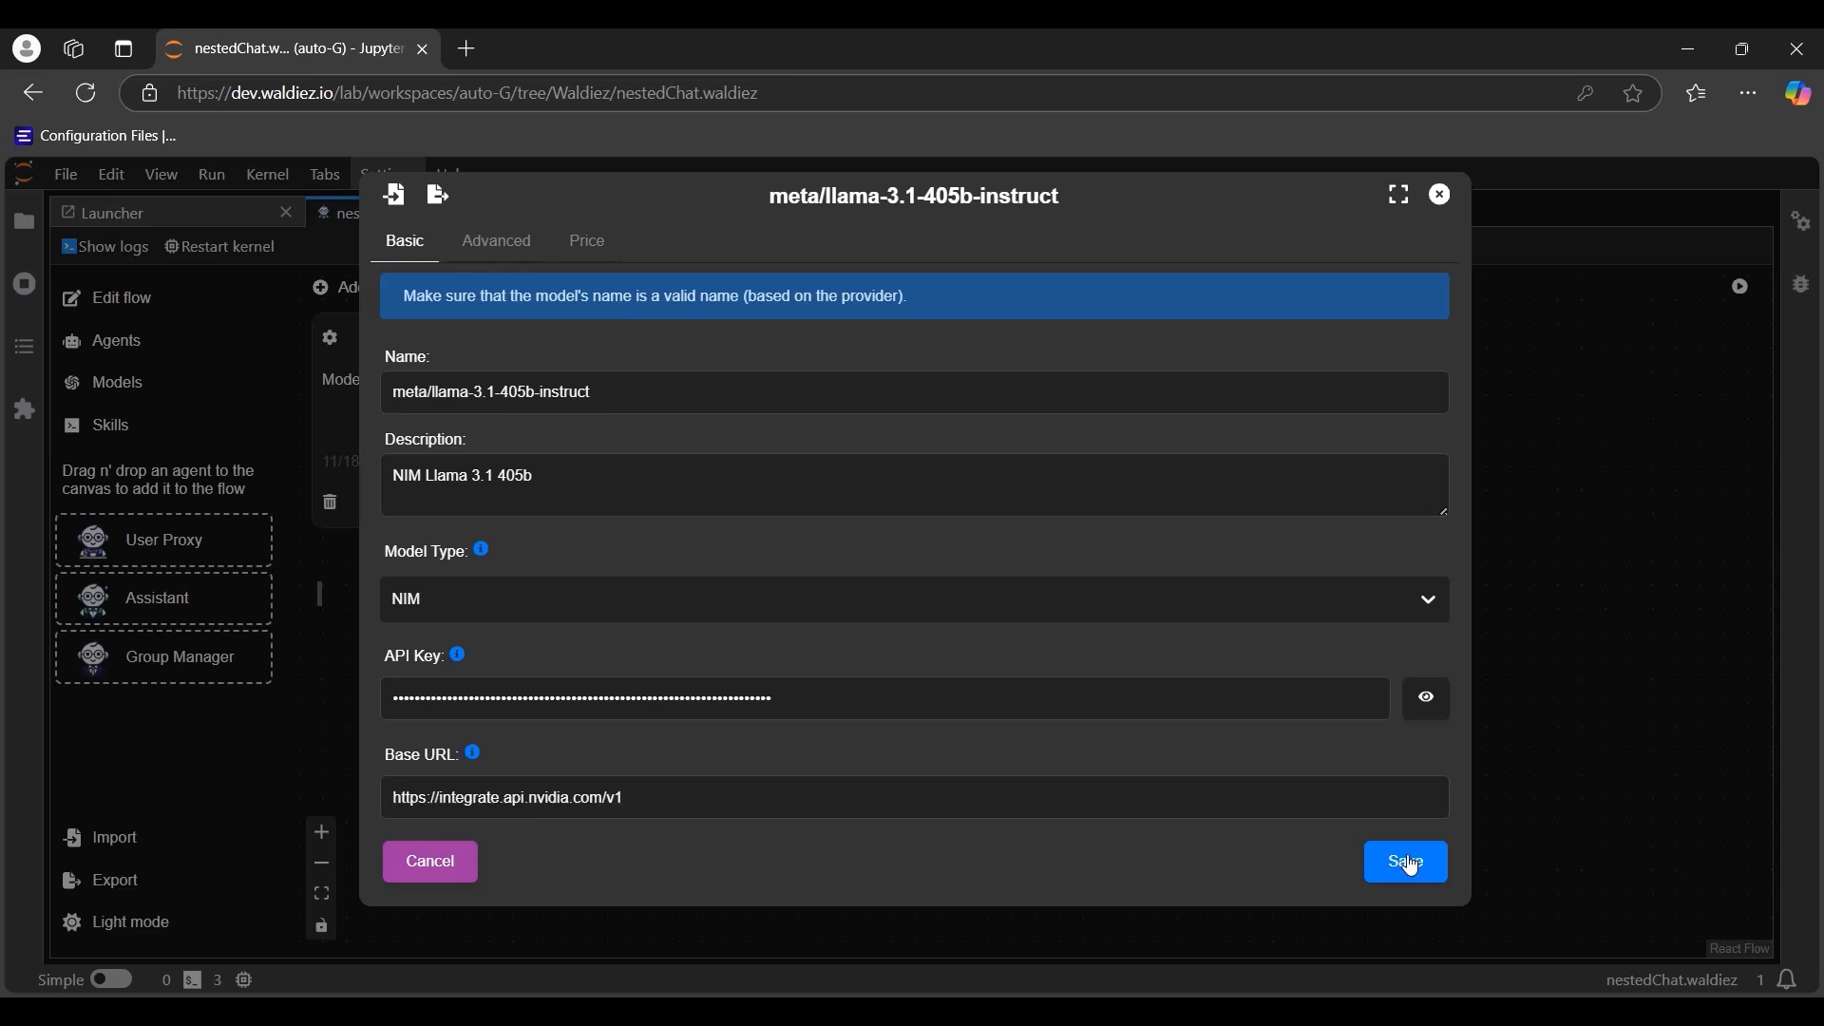
left_click(1411, 863)
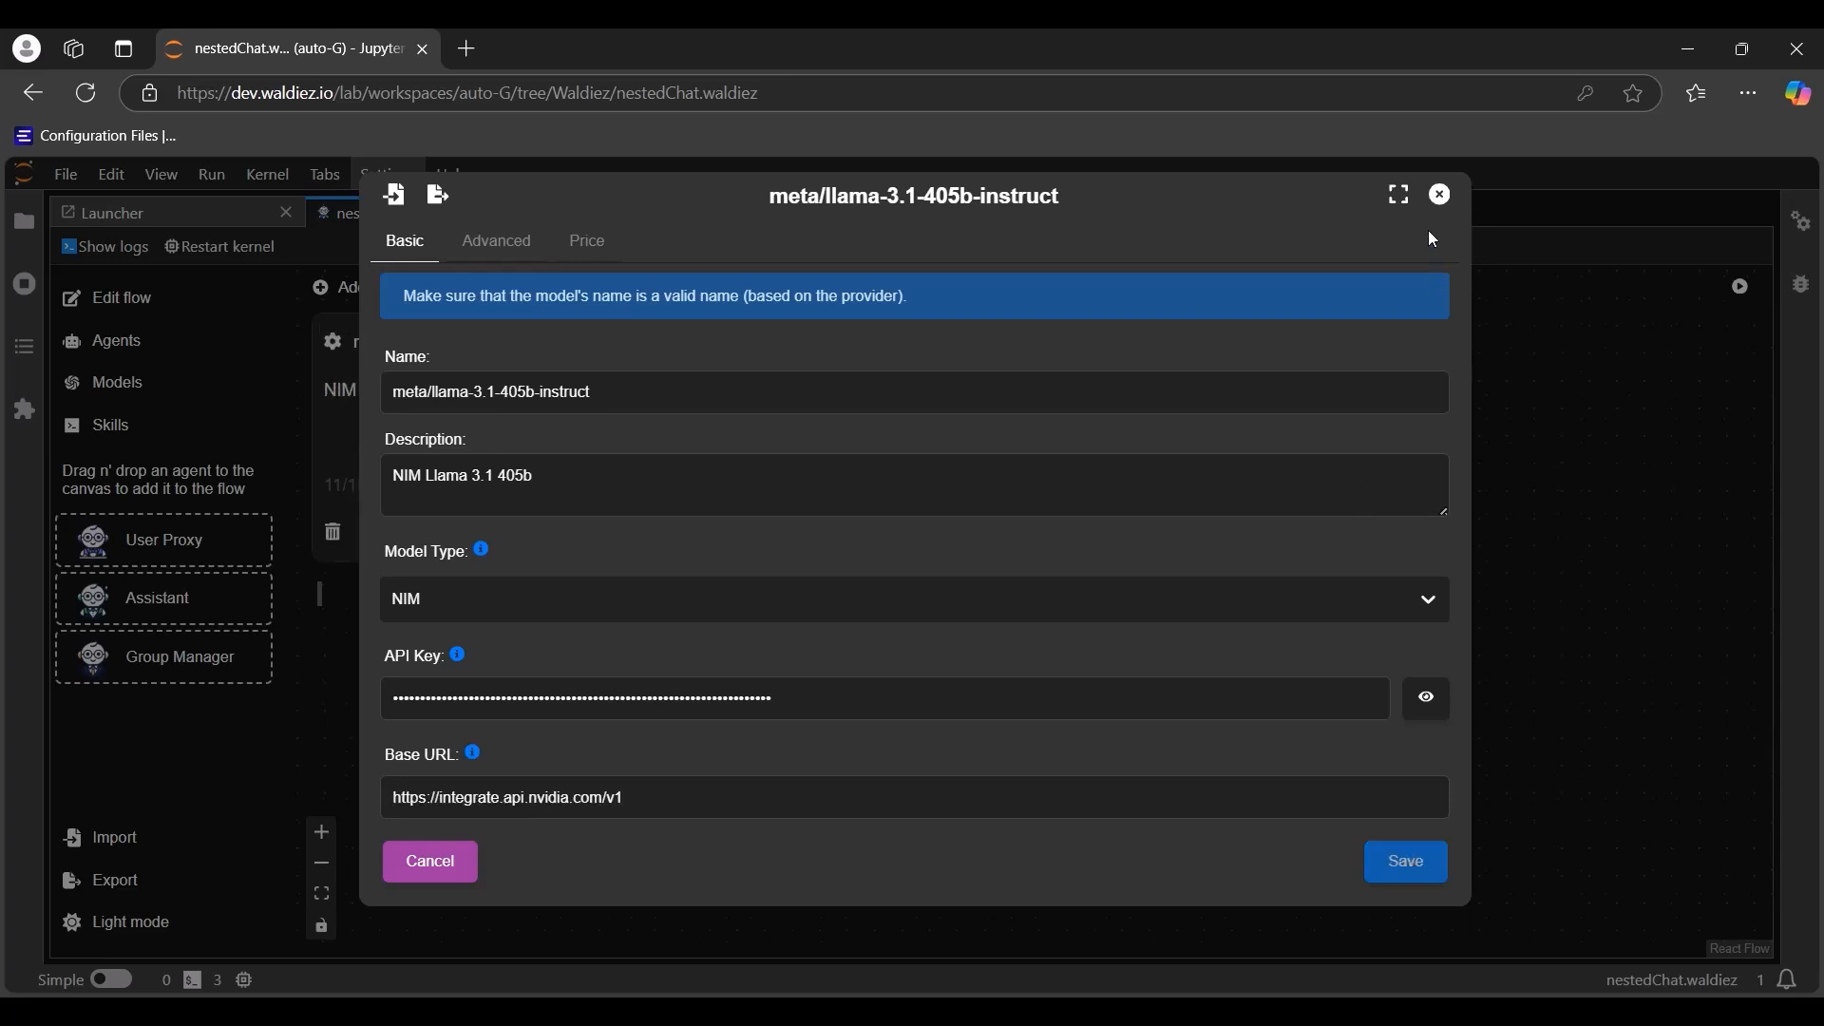
left_click(1442, 196)
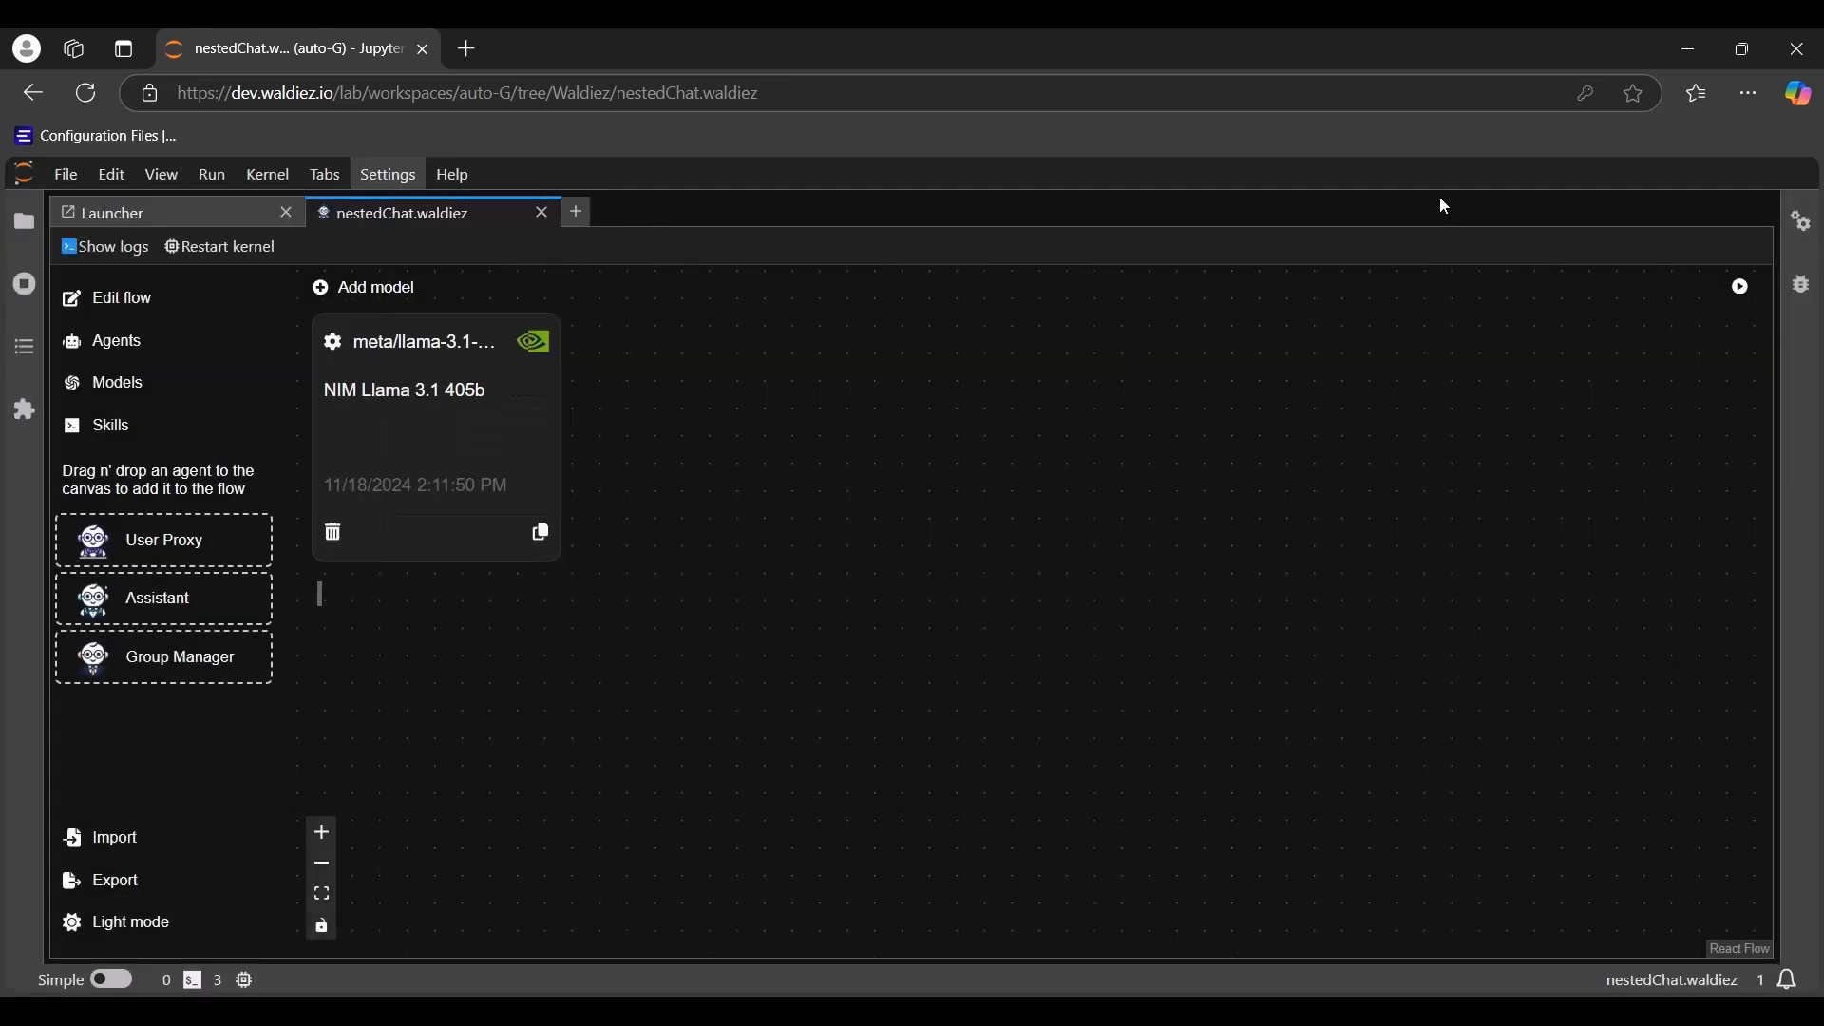
Step: Add an Assistant agent to the flow canvas and name it Critic
left_click(111, 353)
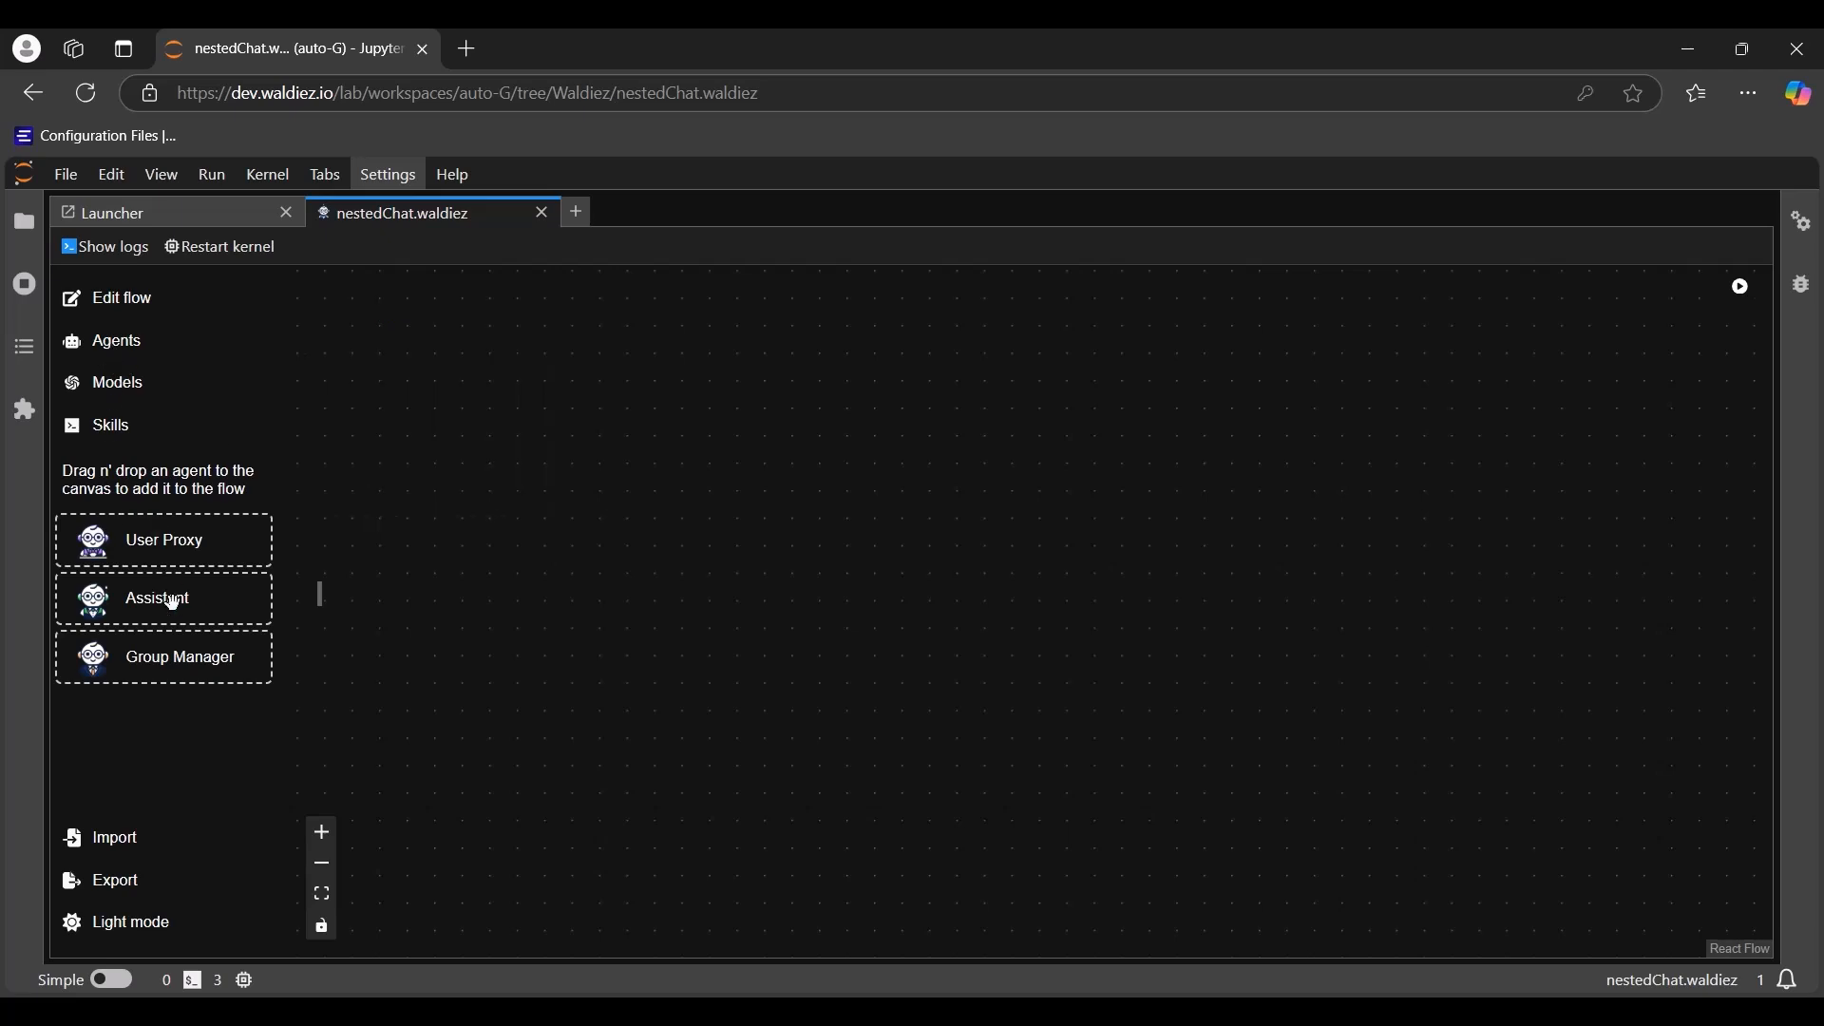
left_click_drag(171, 599, 525, 473)
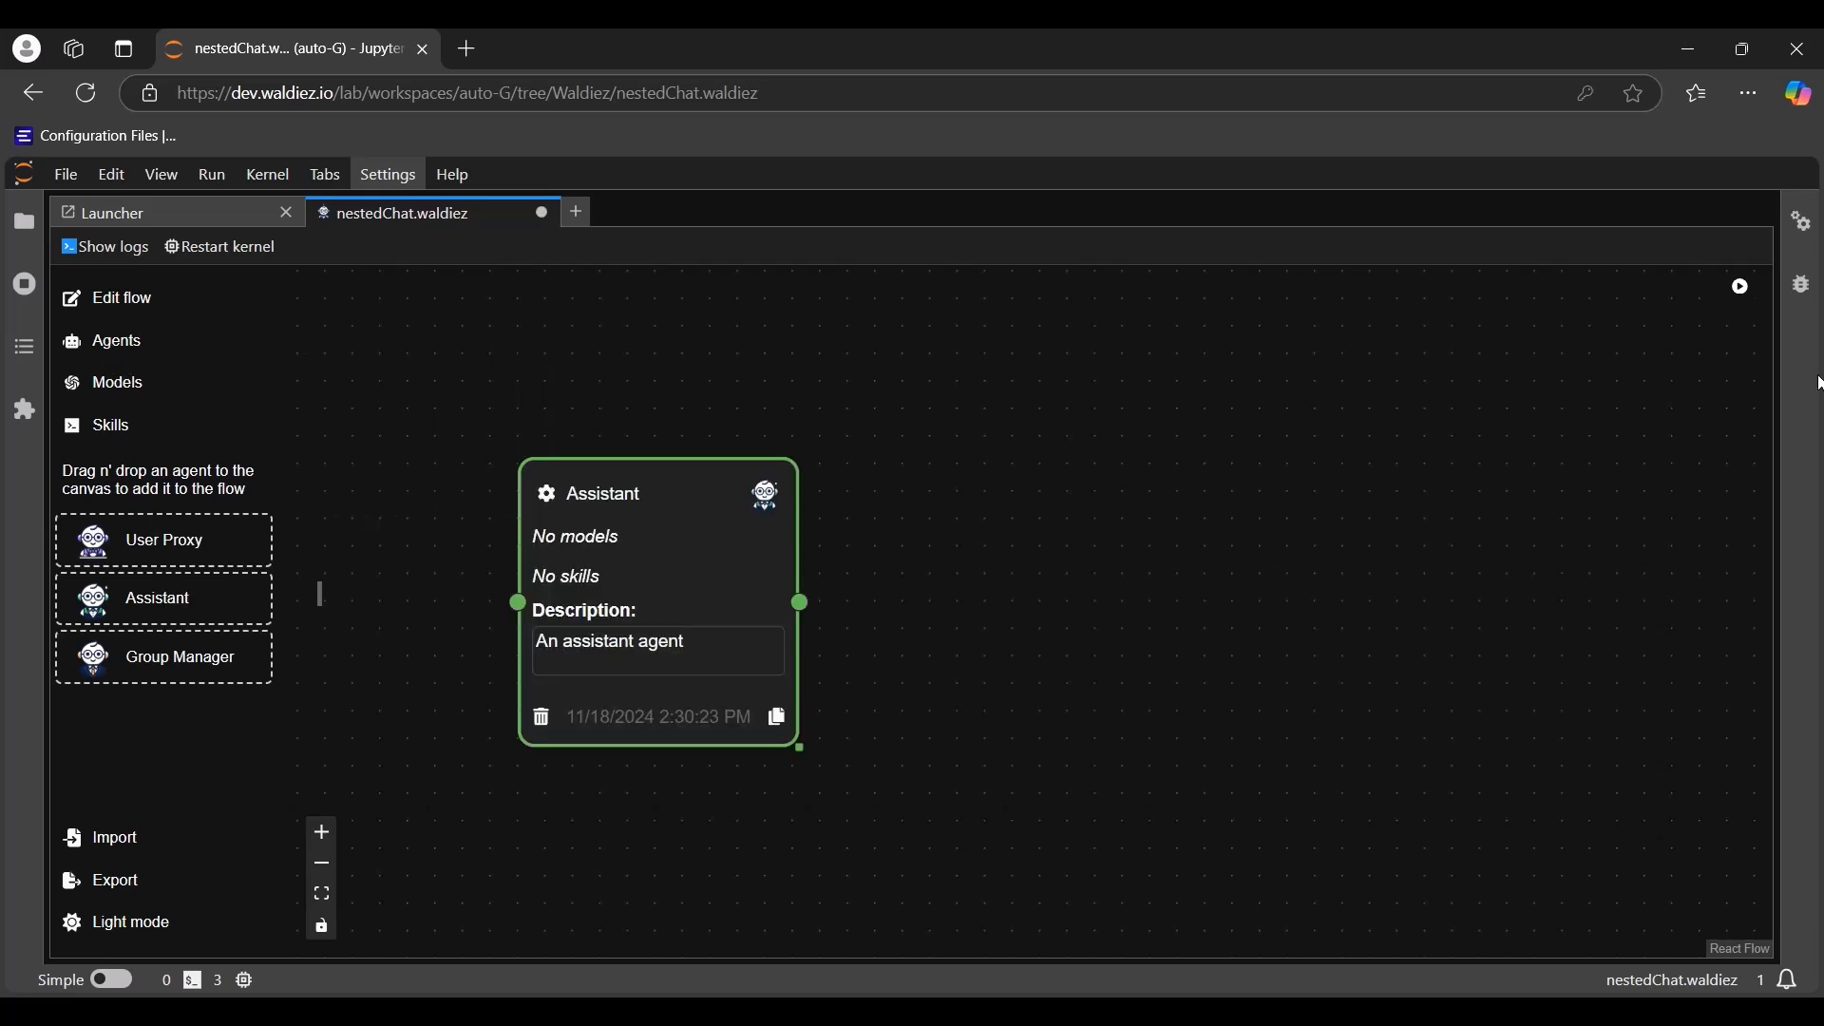
double_click(614, 499)
left_click_drag(494, 338, 300, 345)
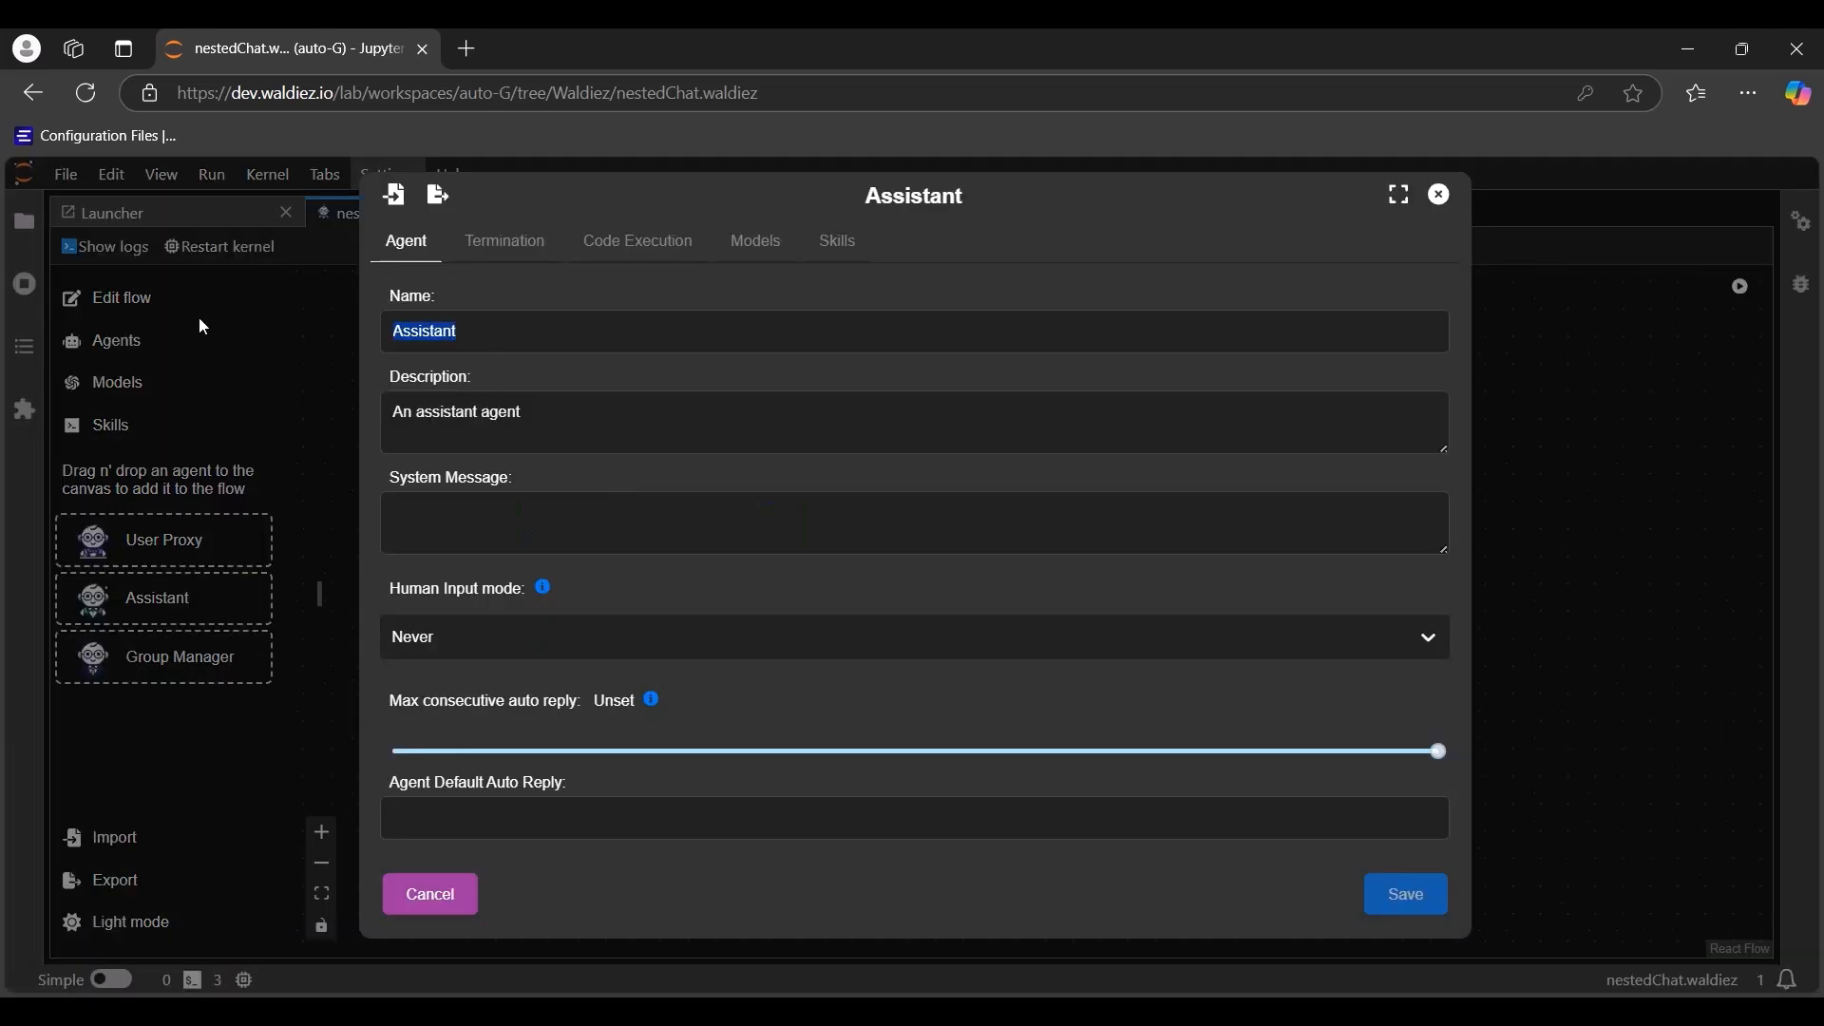
type("Critic")
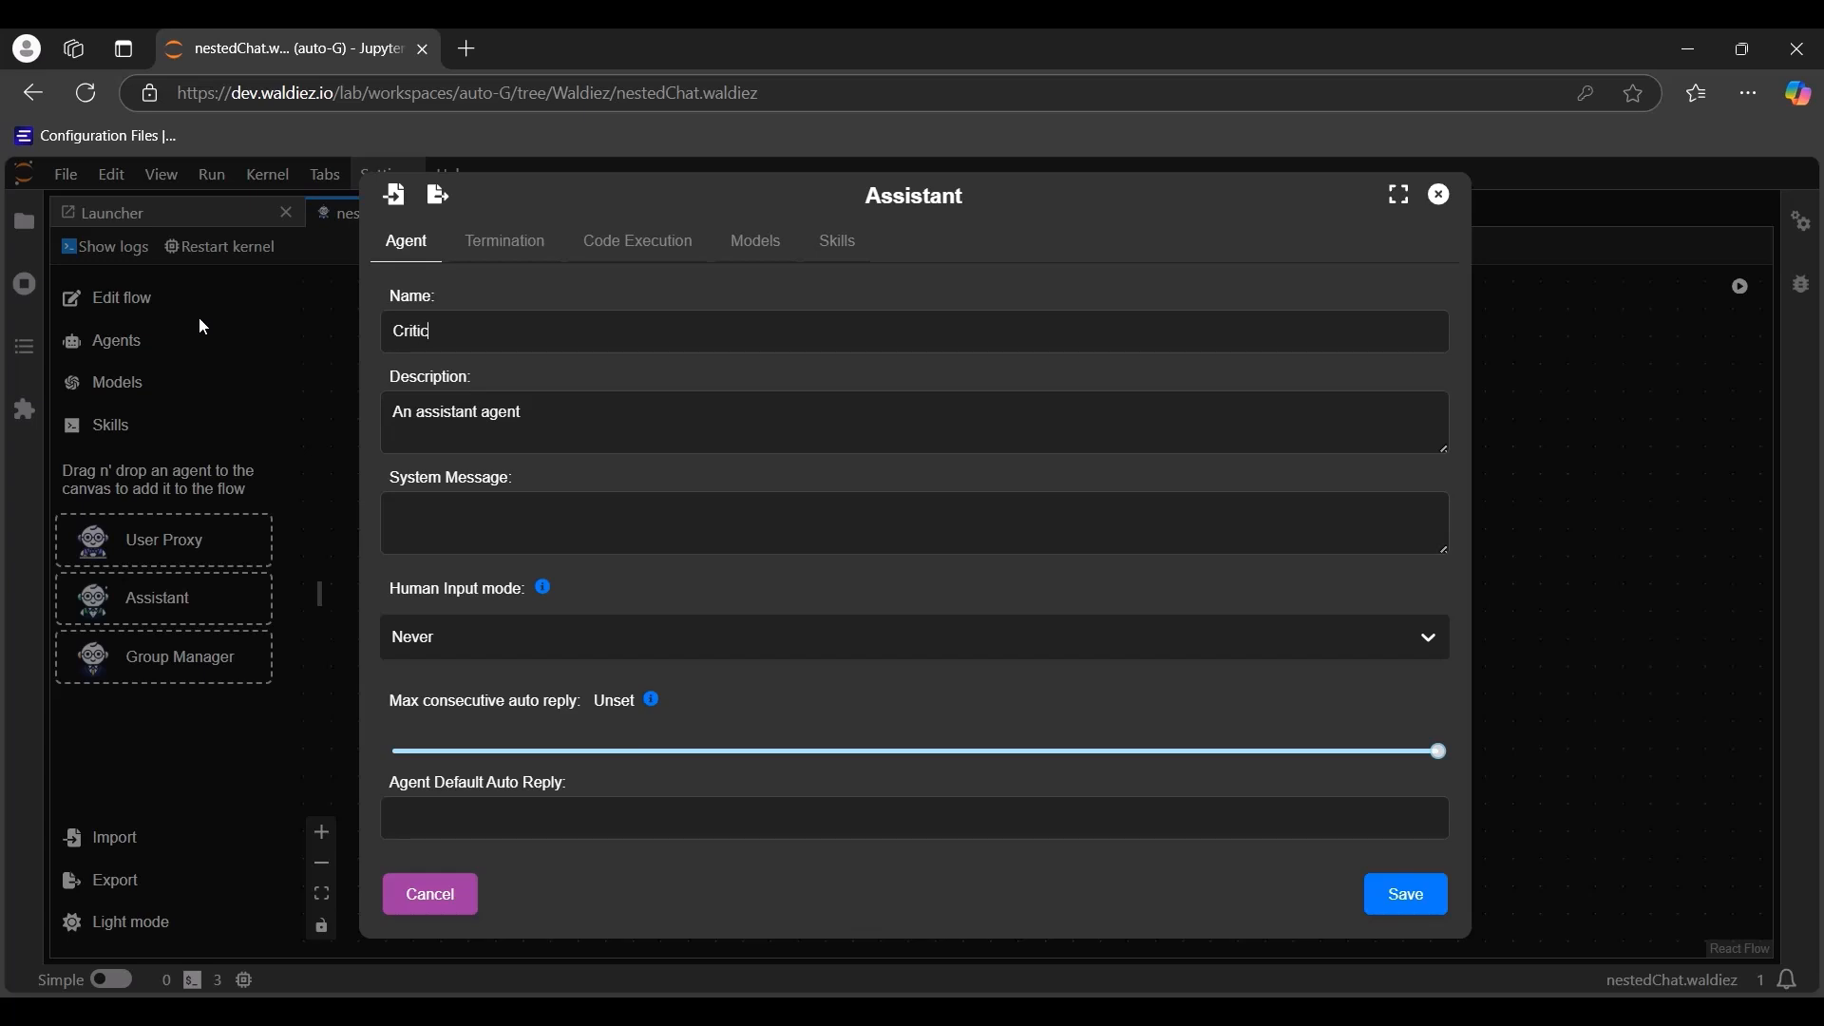
Step: Describe the Critic as "Reviews the work of the writer." and enter a system message for reviewing the writer's work with constructive feedback to improve content quality
left_click_drag(535, 415, 249, 406)
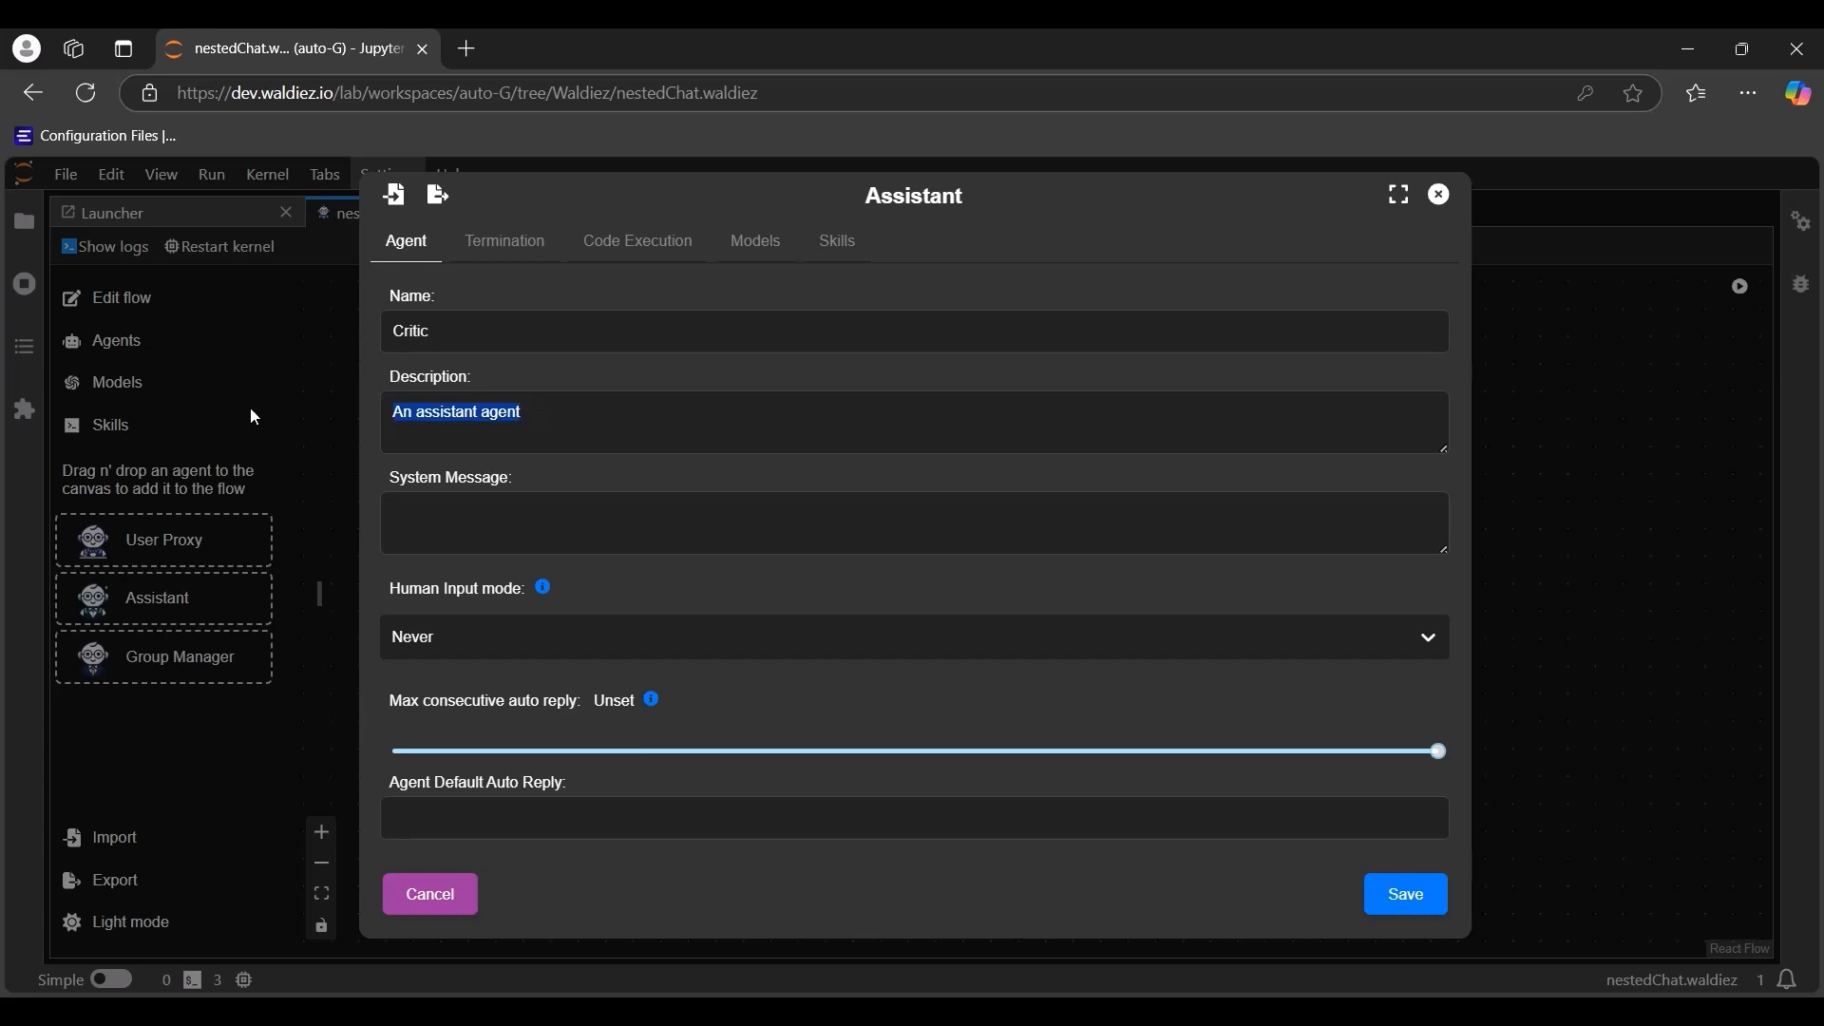
type("Reviews the work of the writer.")
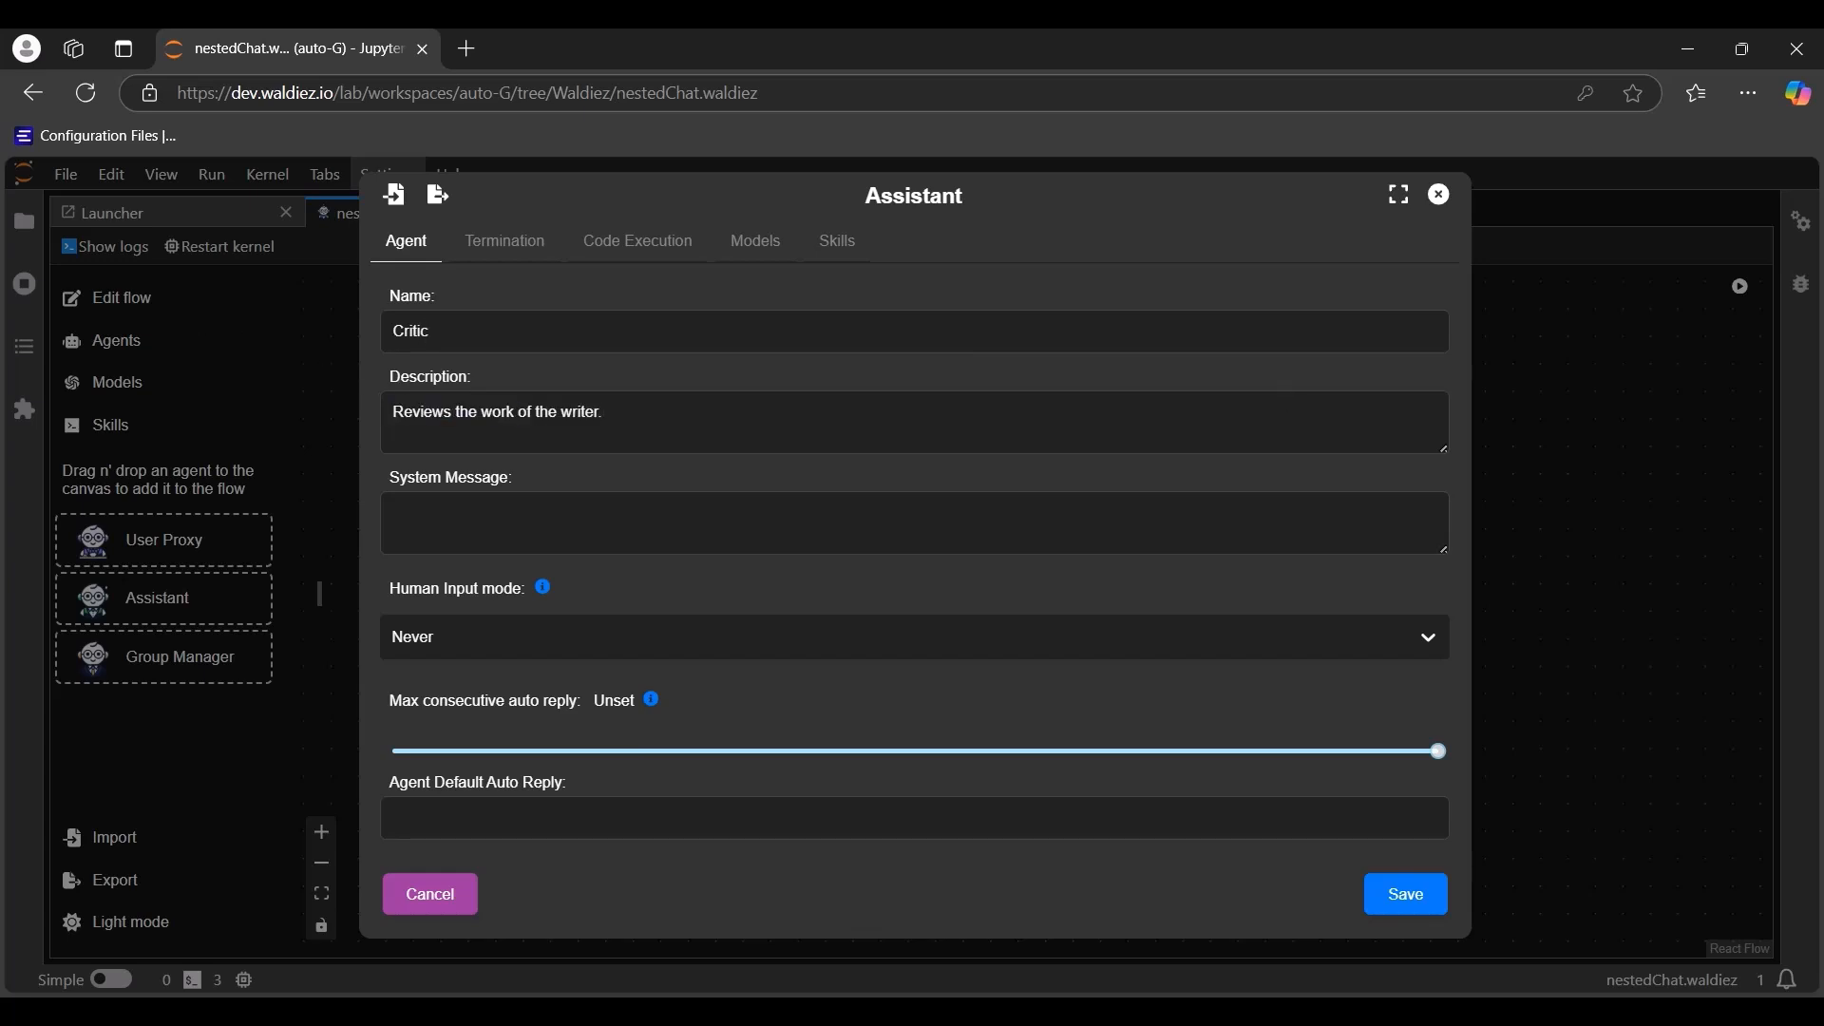
left_click(535, 513)
type("You are a critic. You review the work of the writer and provide constructive feedback to help improve the quality of the content.")
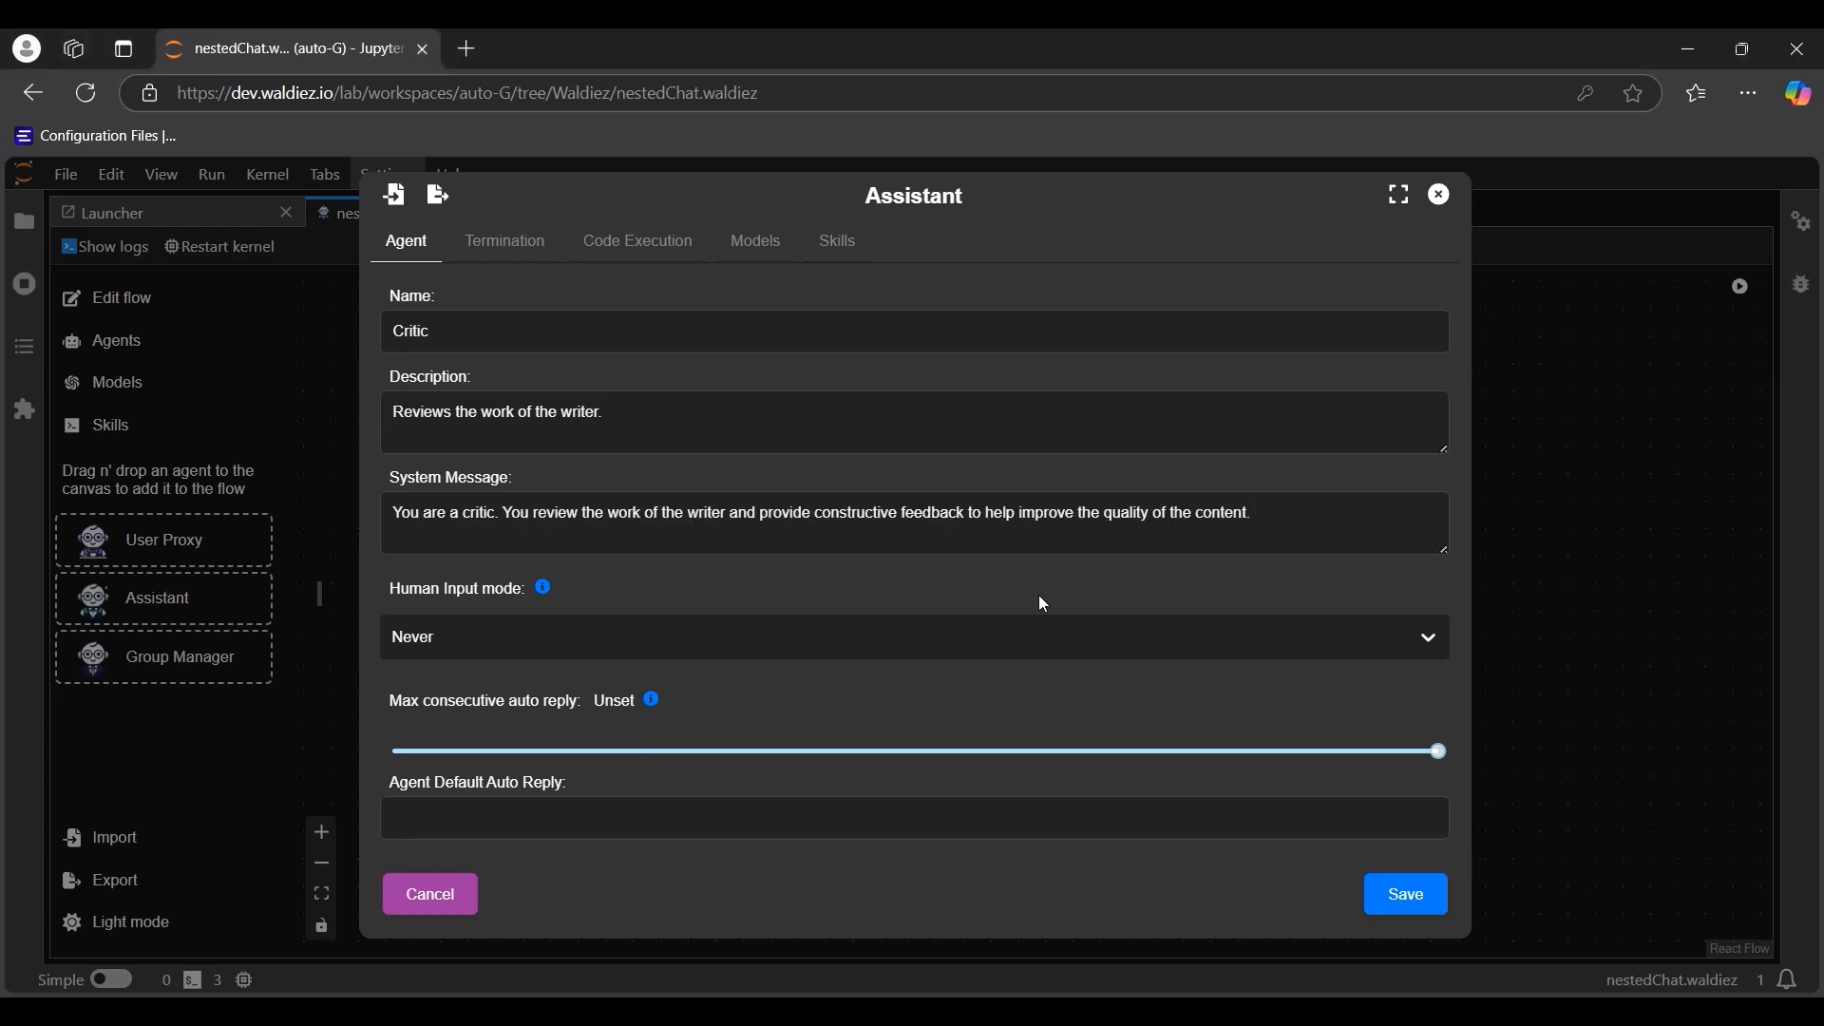
Step: Link the meta/llama-3.1-405b-instruct model to the Critic agent and save the agent
left_click(644, 244)
left_click(771, 247)
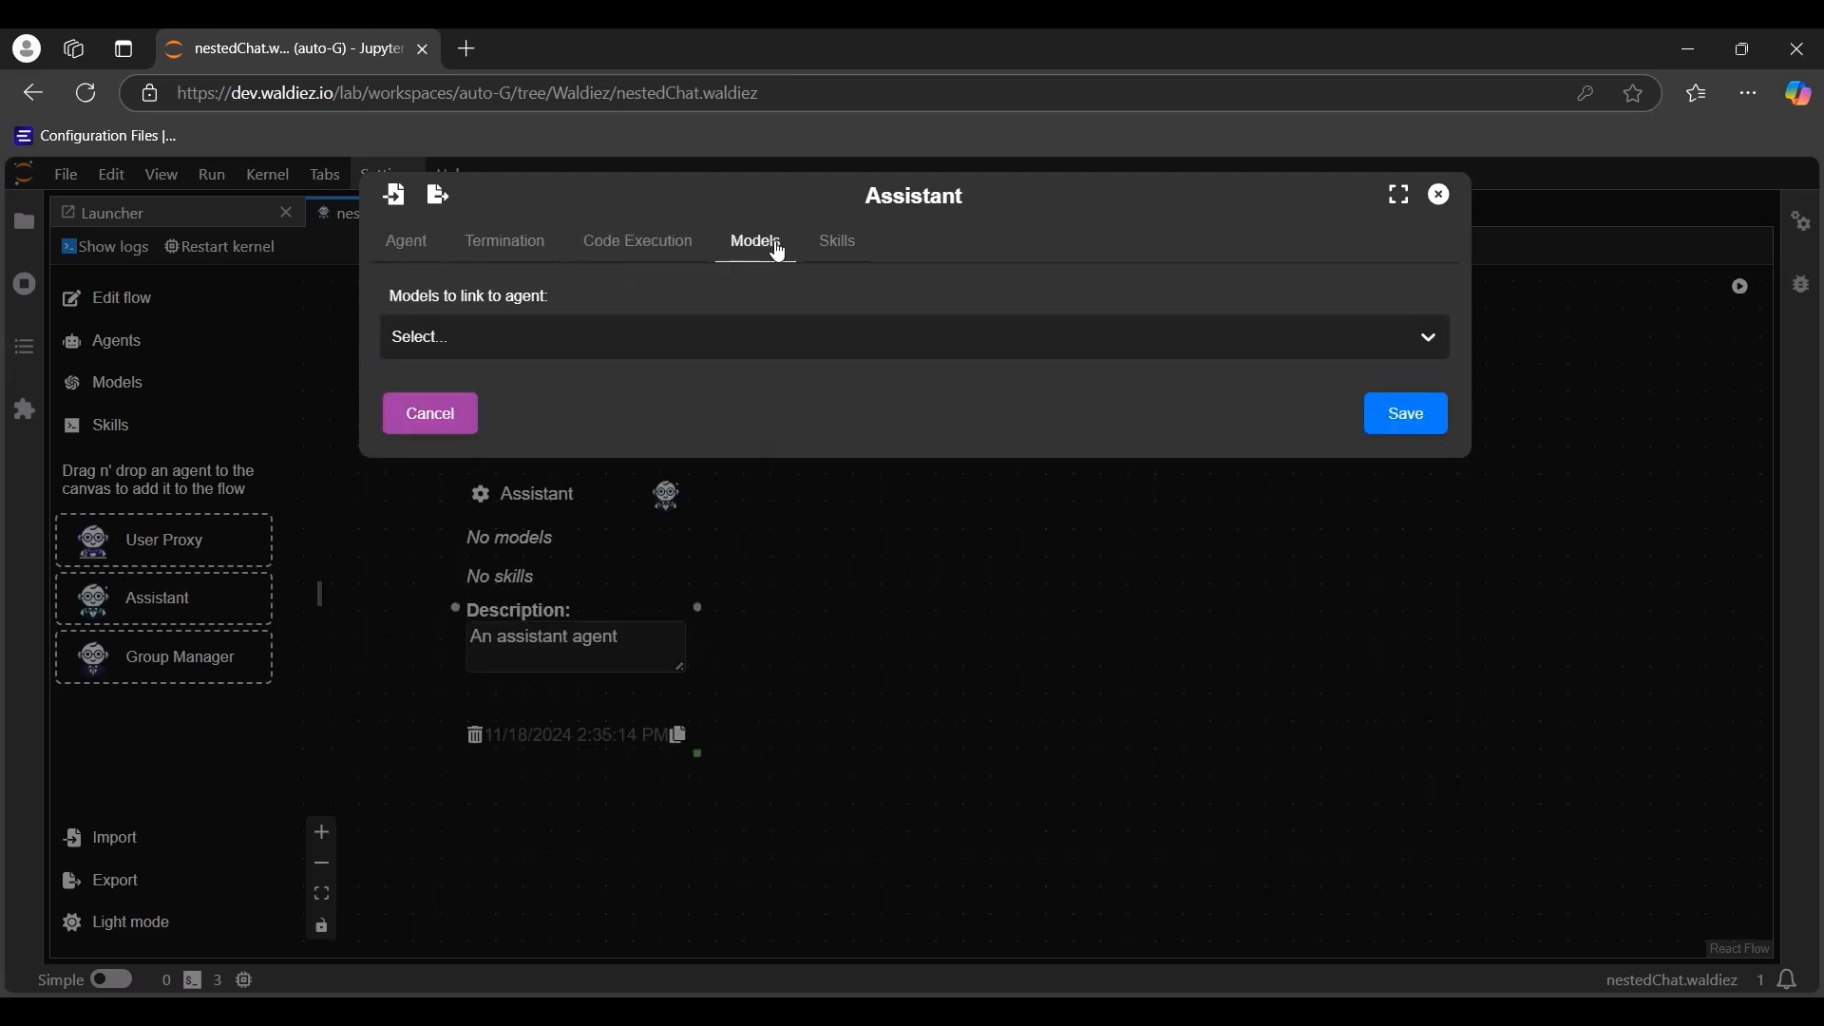
left_click(535, 337)
left_click(519, 399)
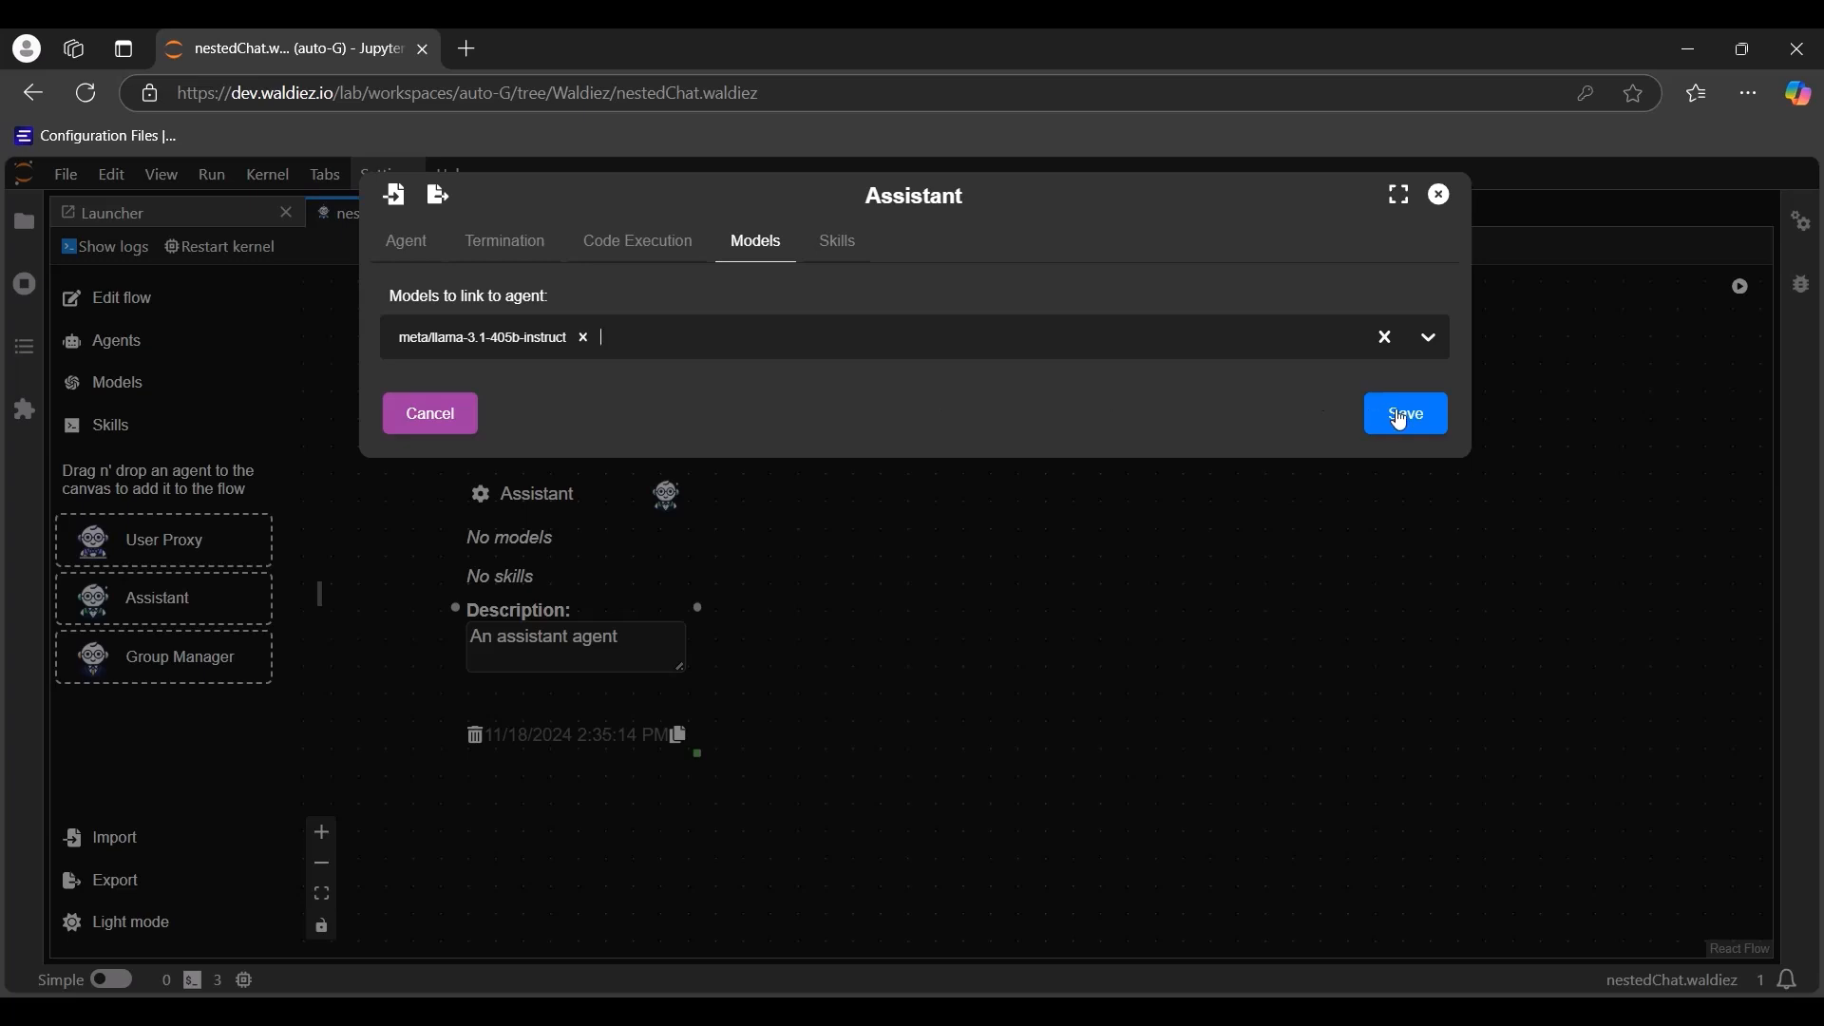
left_click(1402, 421)
left_click(1440, 195)
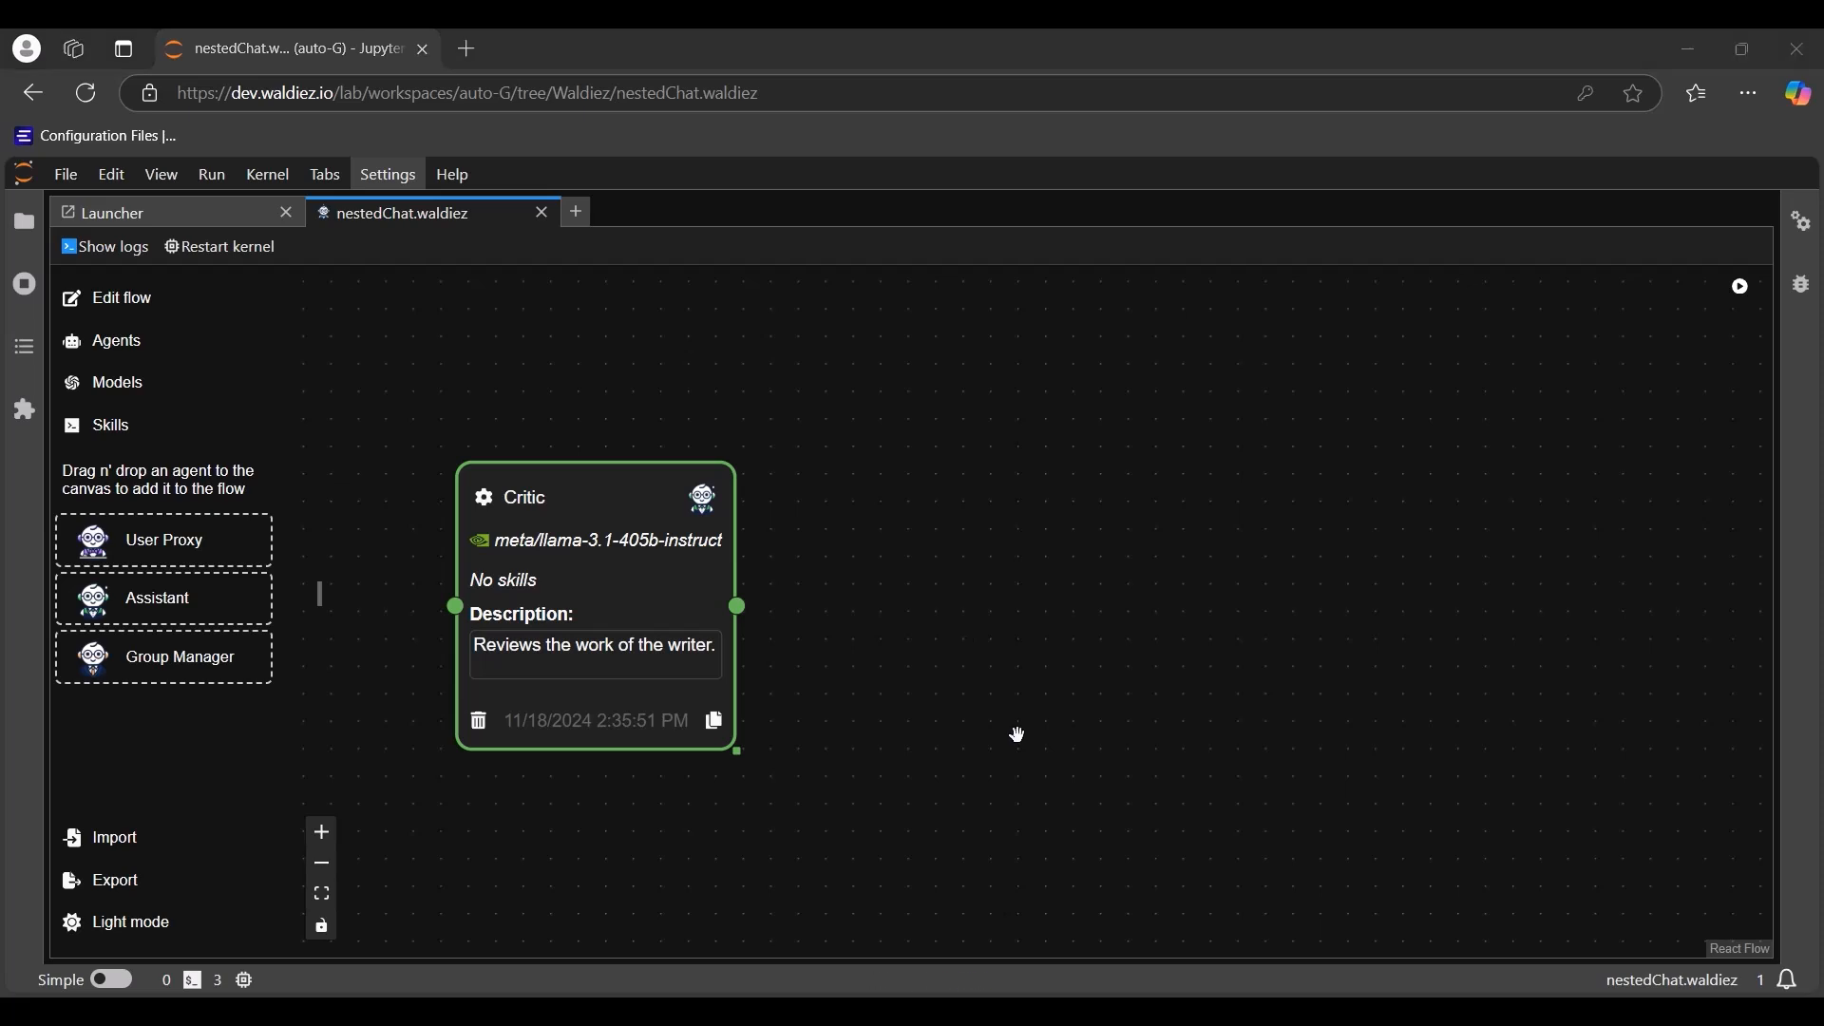
Step: Duplicate the Critic agent, place the copy to the upper right of the original, and name it Writer
left_click(715, 721)
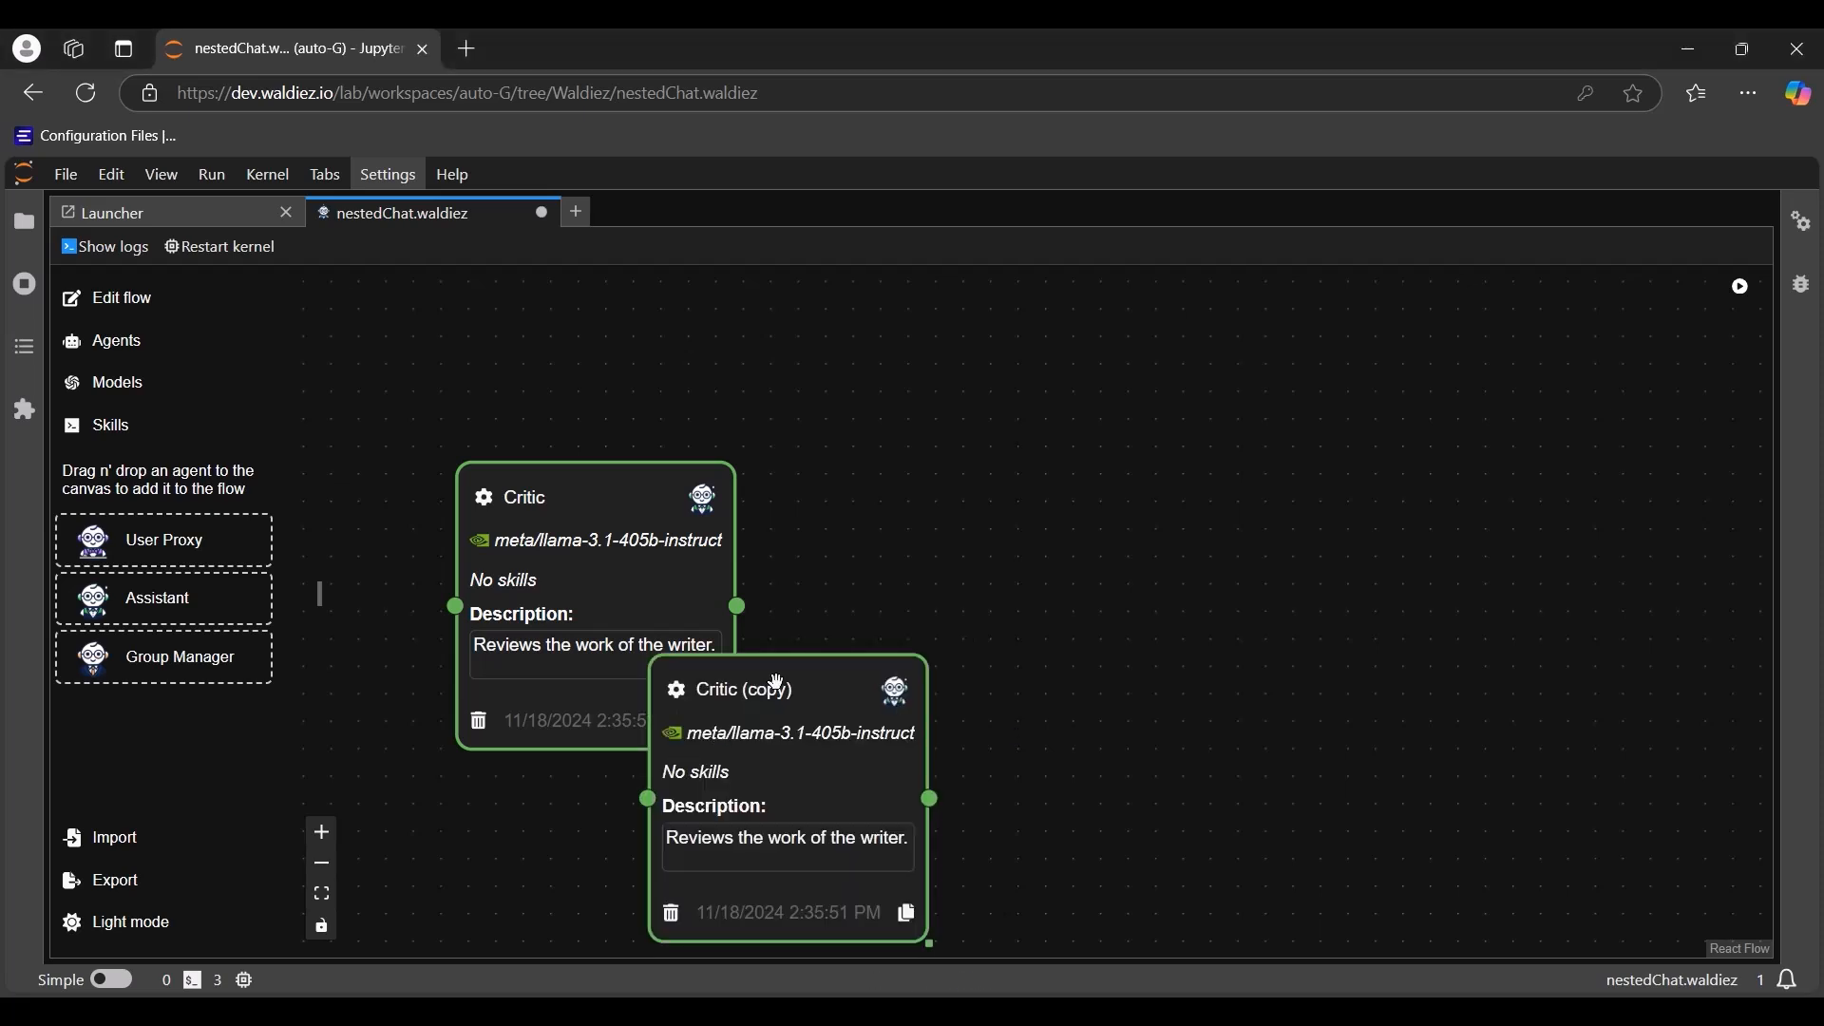
left_click_drag(777, 682, 915, 380)
double_click(893, 389)
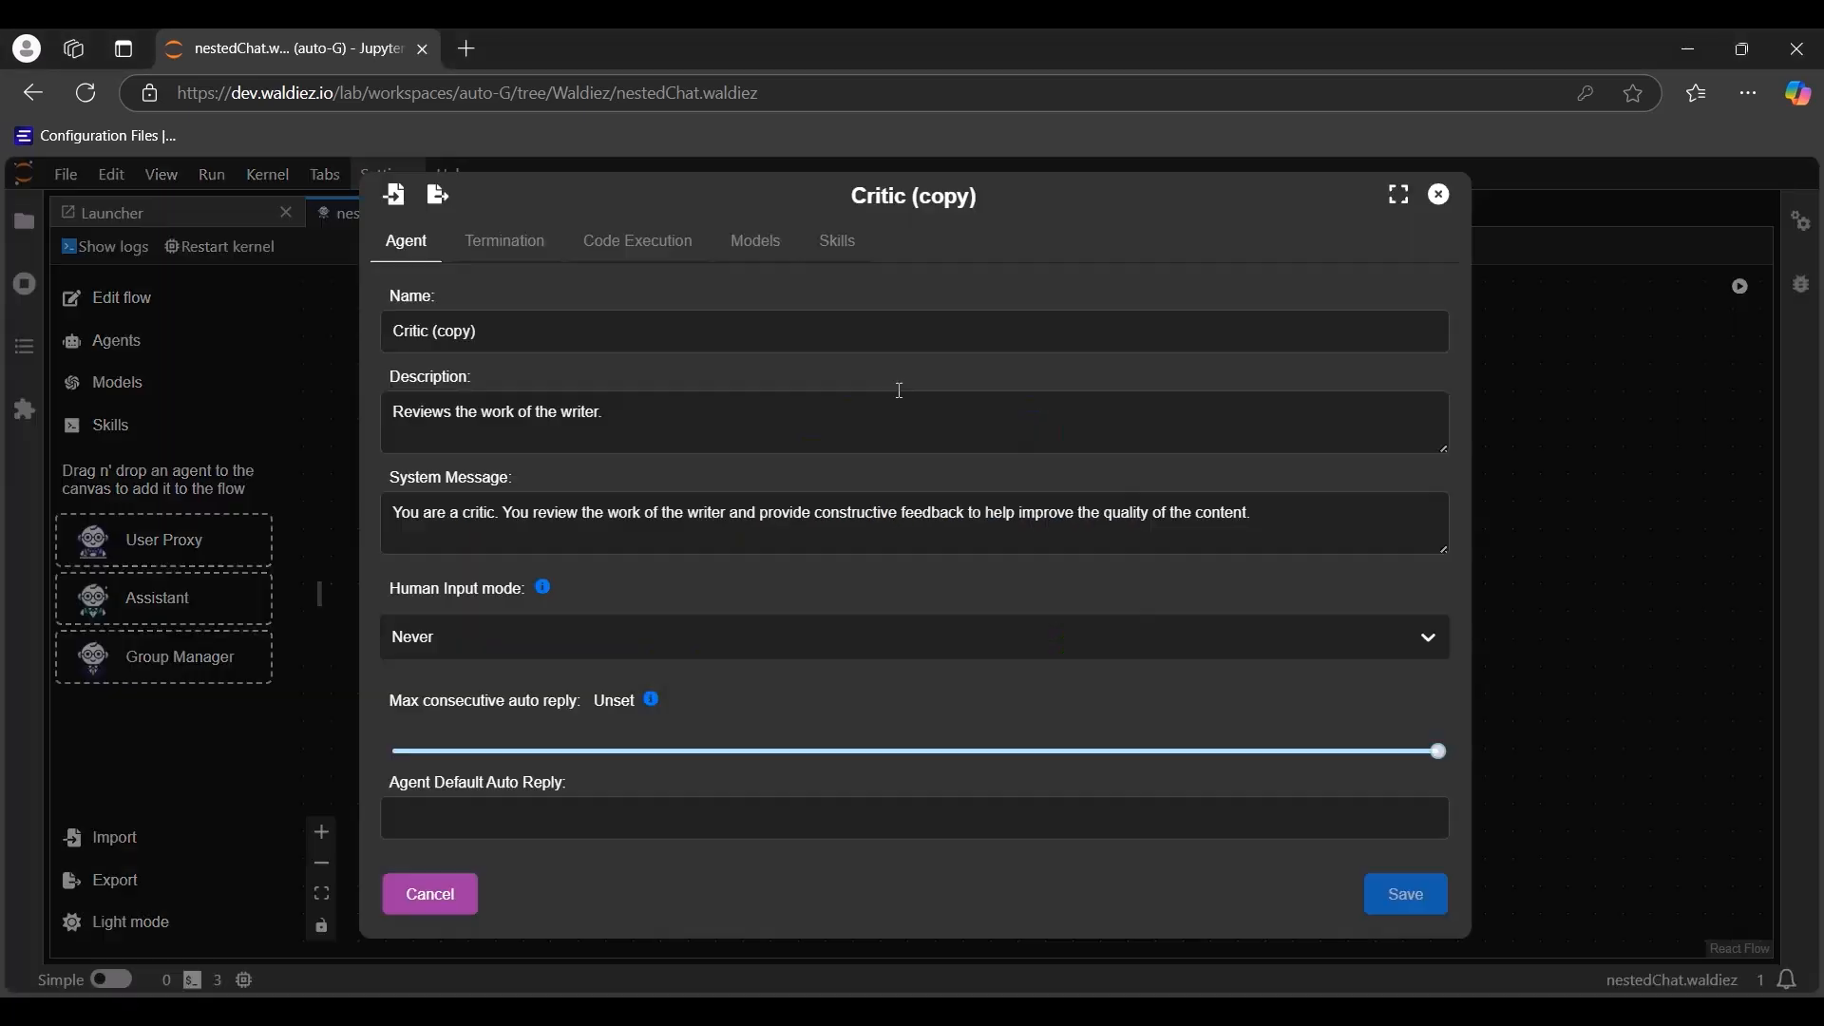
left_click(504, 330)
key("ctrl+a")
type("W")
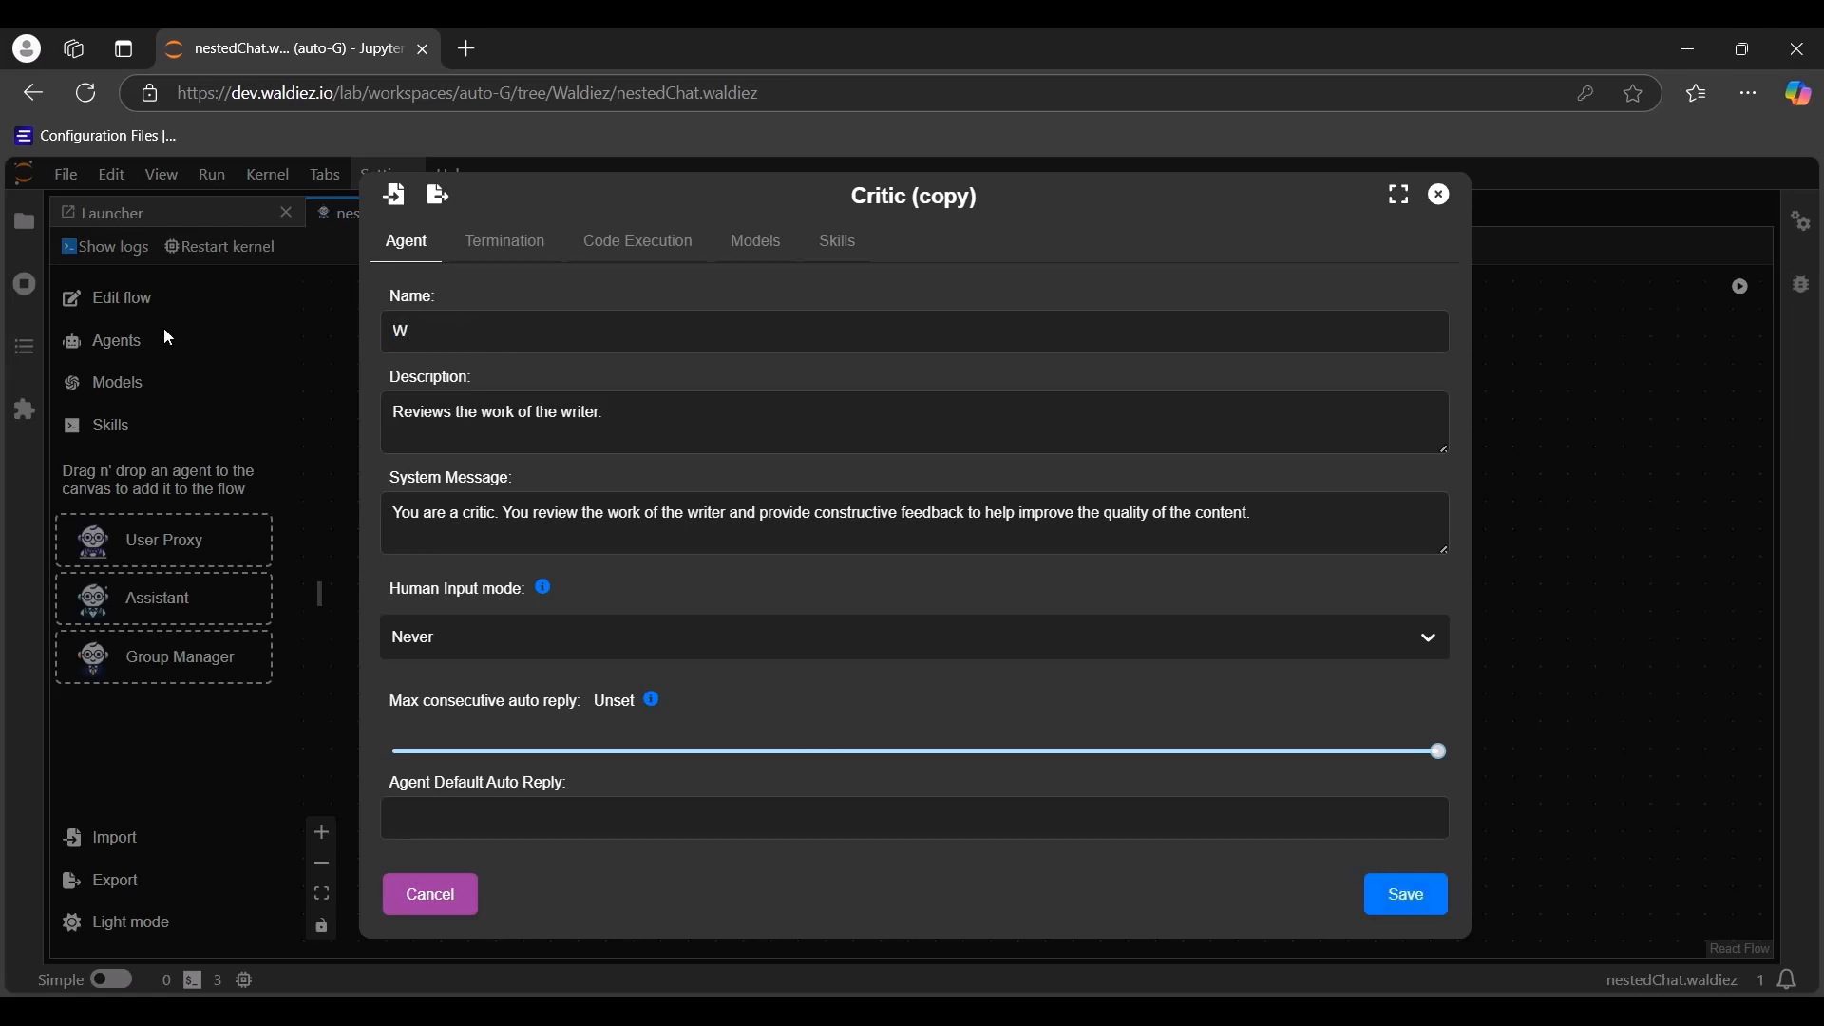
type("riter")
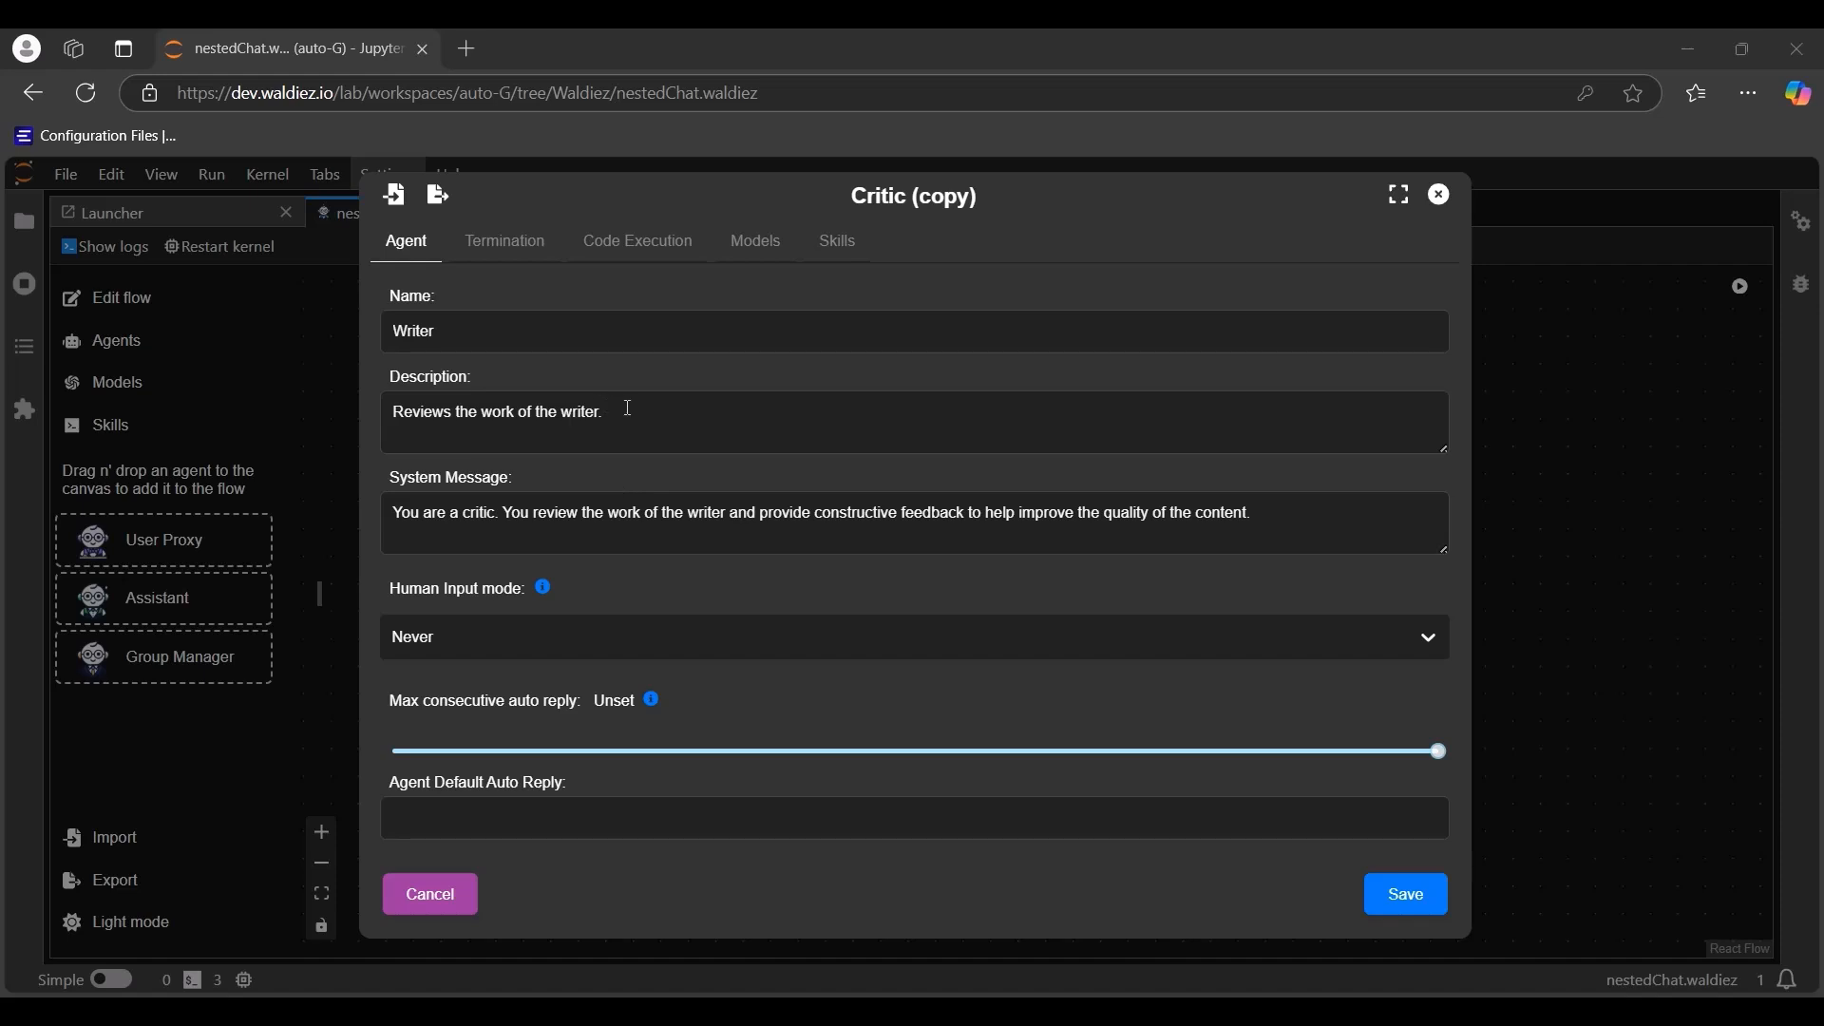
Step: Describe the Writer as "Writes blog posts.", enter a system message for concise, titled blog posts refined from feedback, and save the agent
left_click_drag(623, 407, 176, 400)
key("ctrl+v")
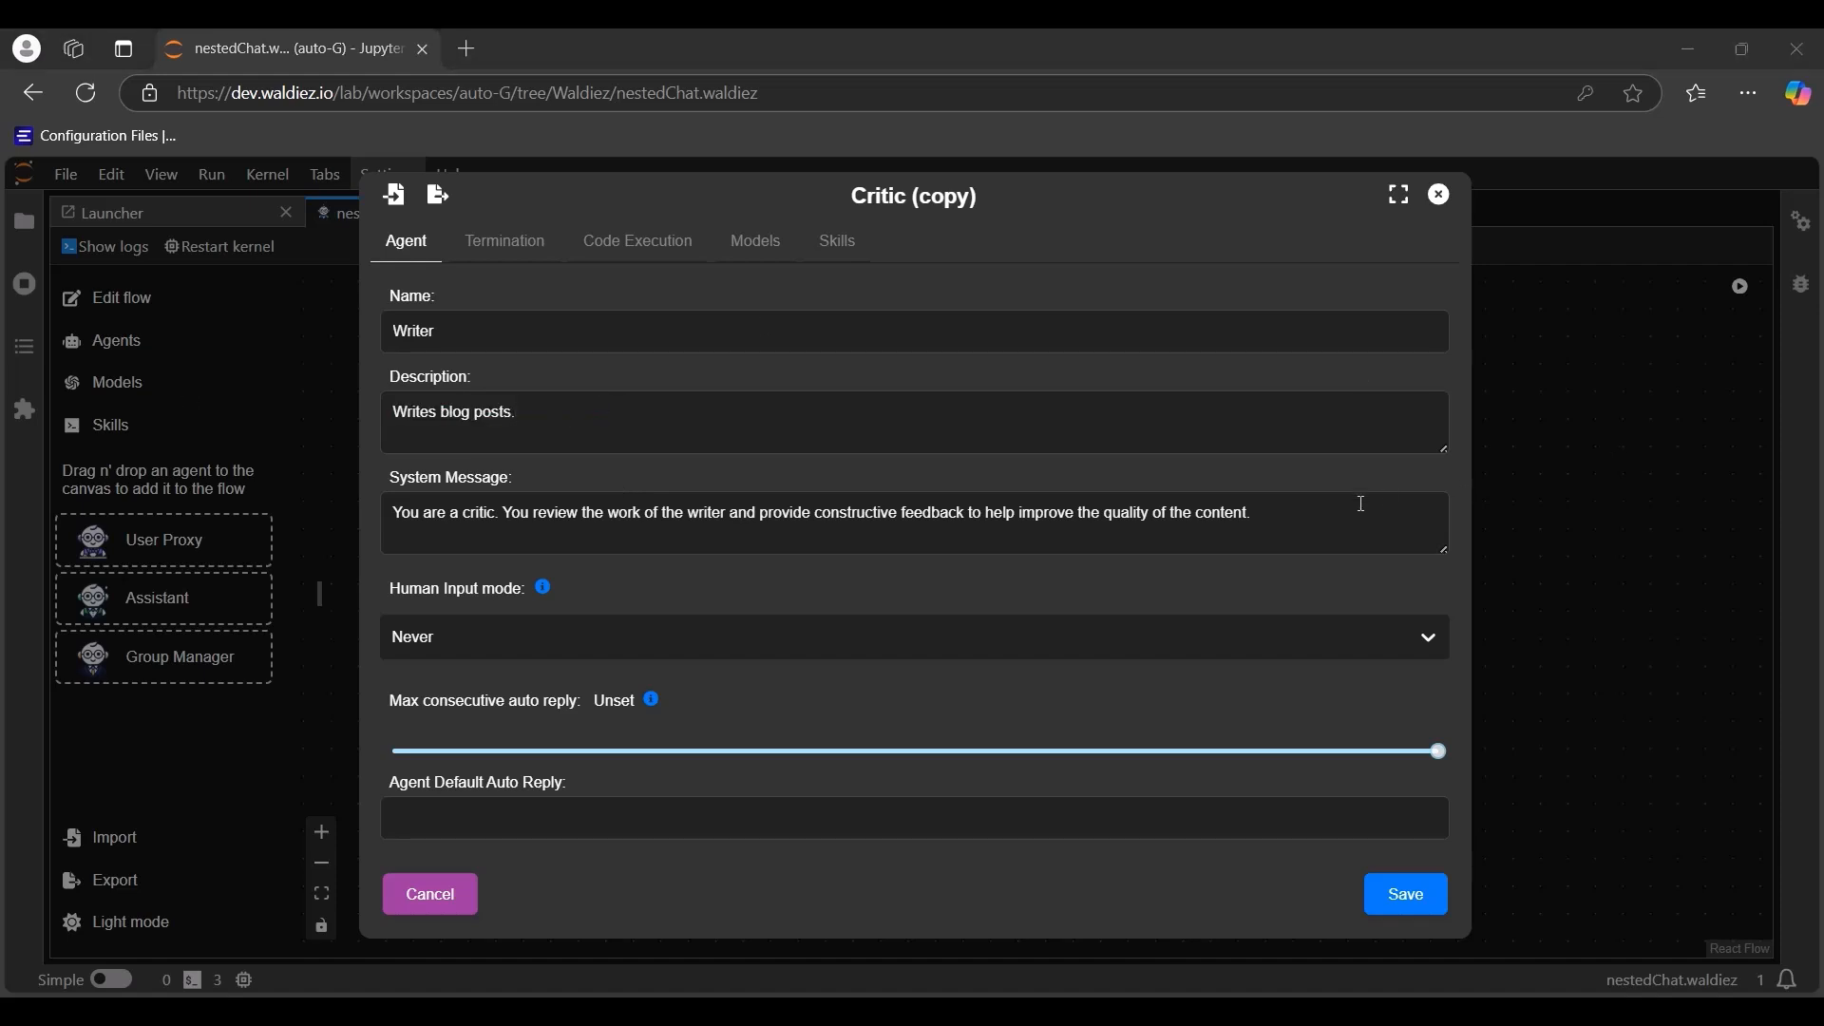
triple_click(1362, 504)
key("ctrl+v")
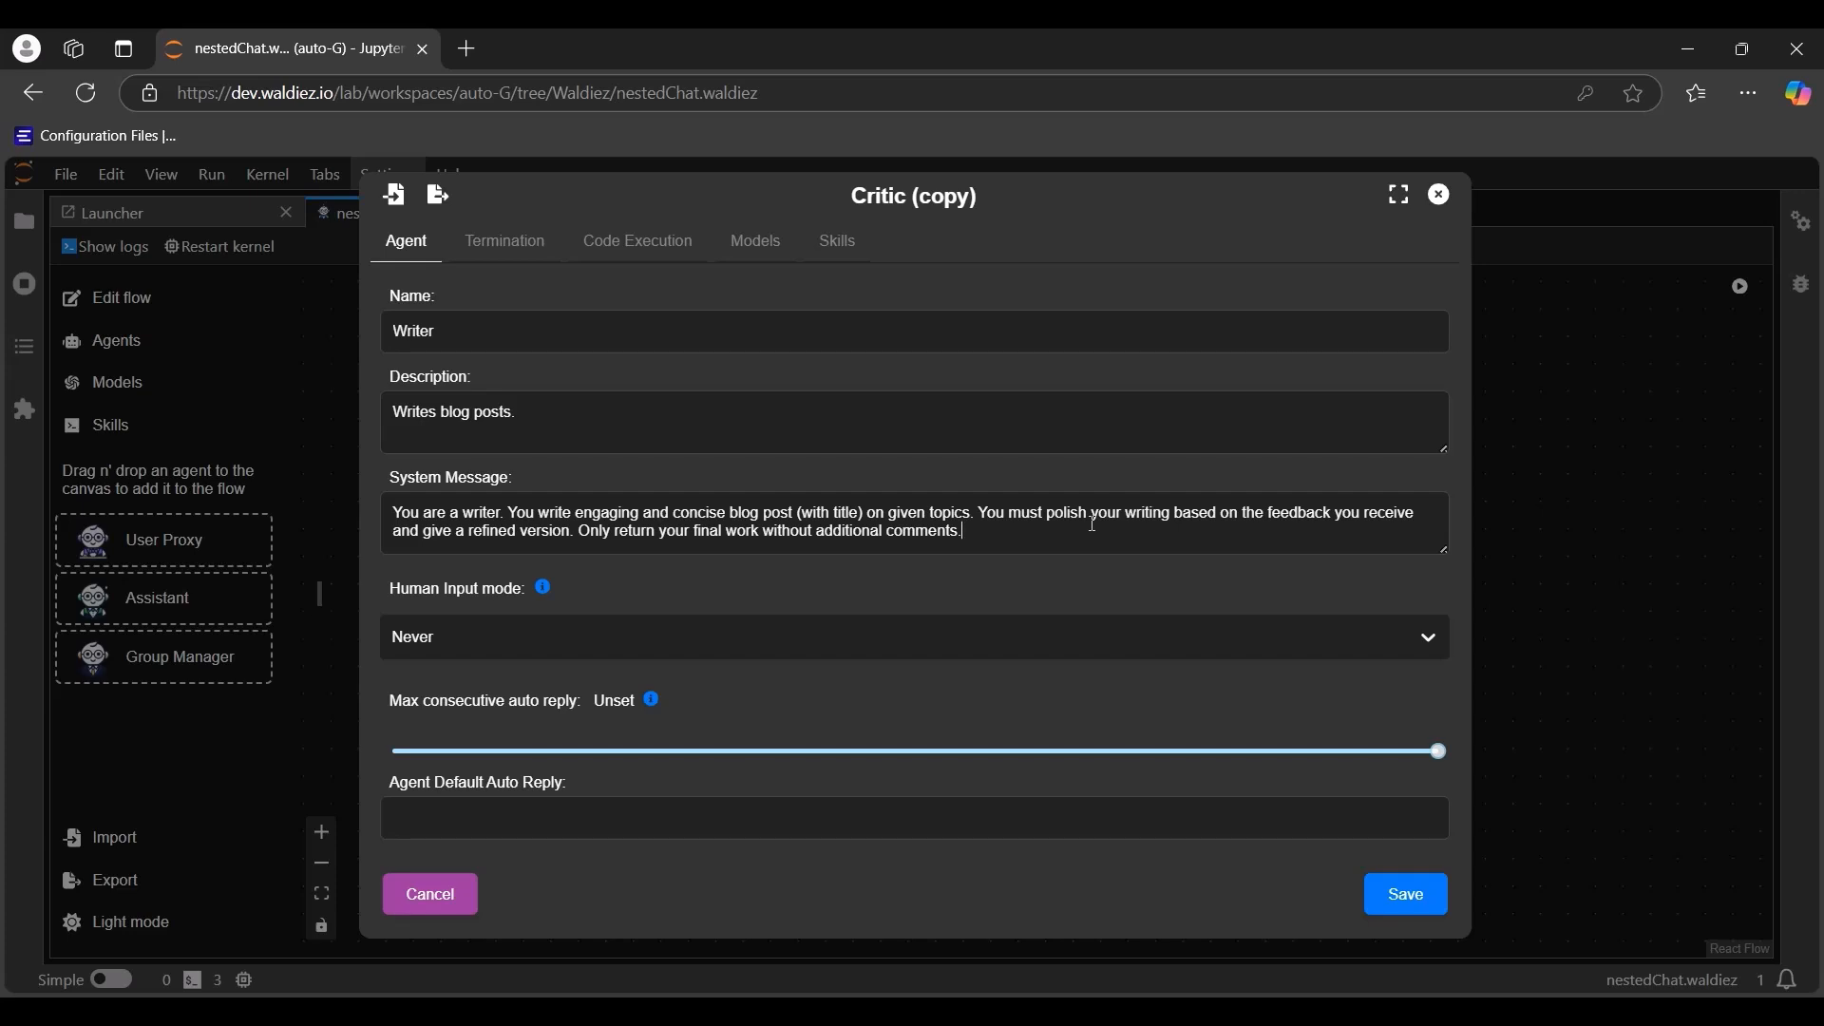
left_click(767, 253)
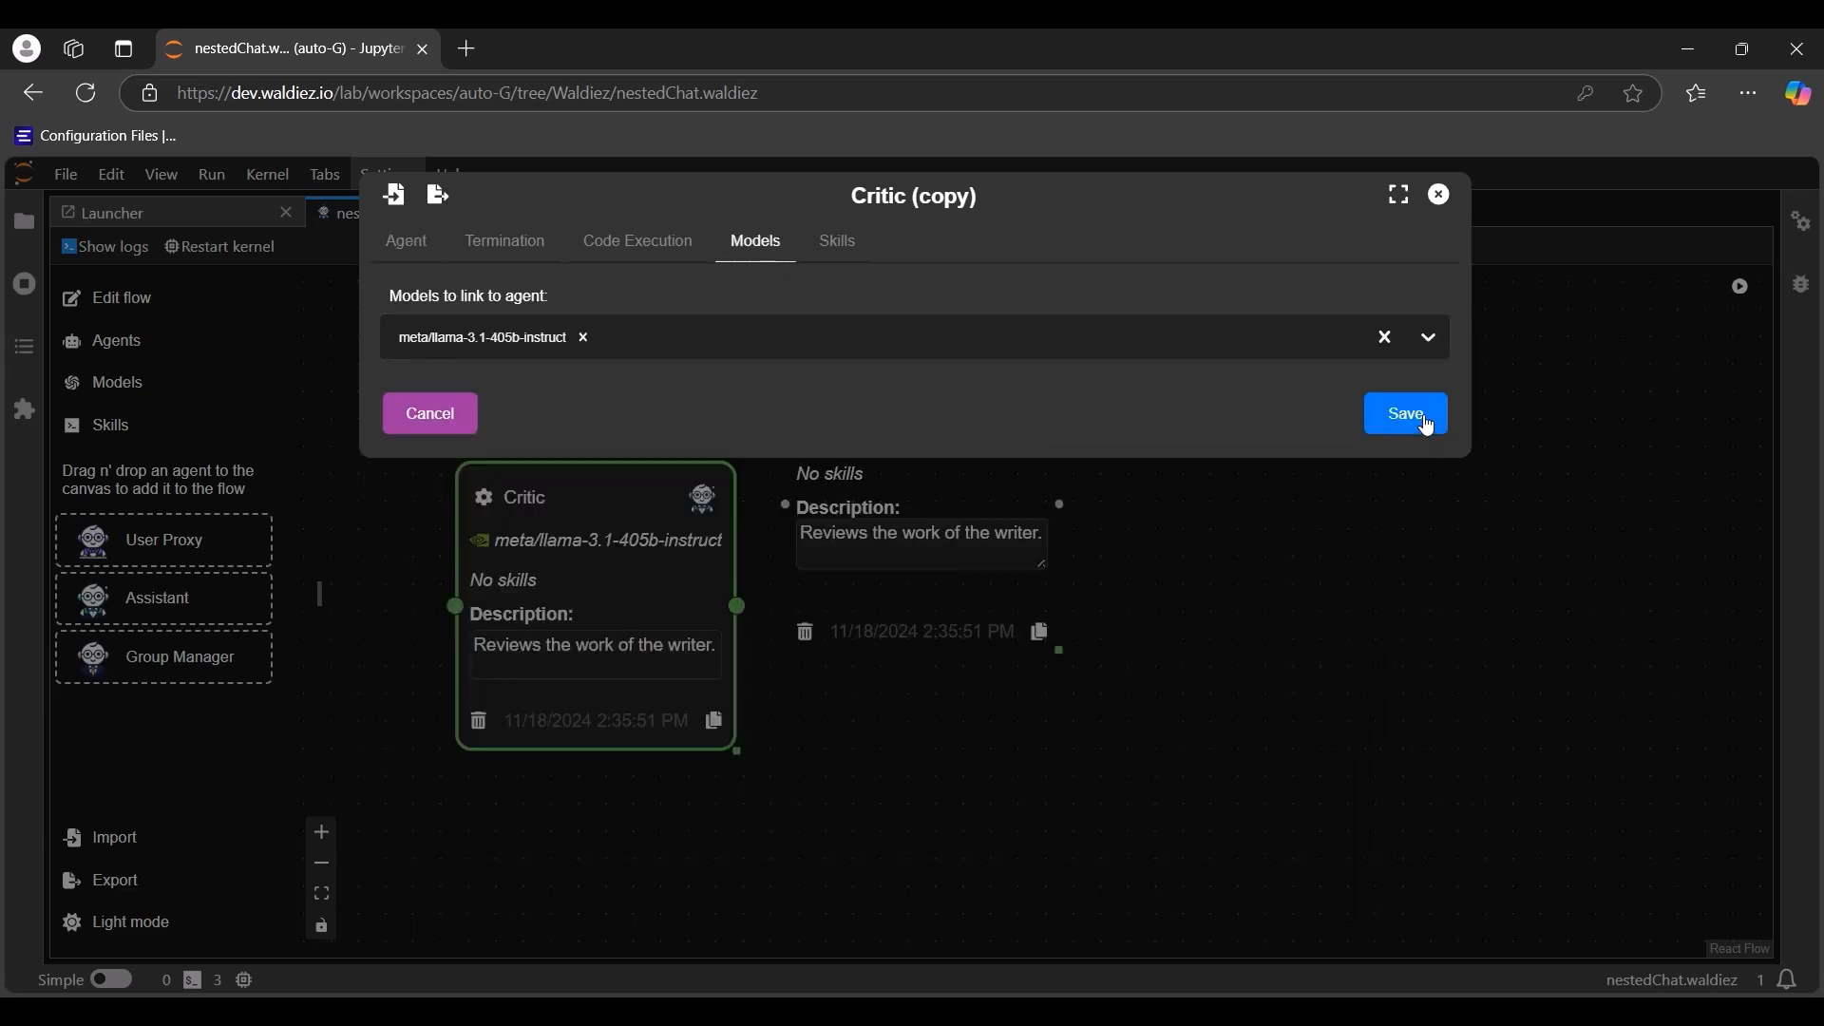
left_click(1428, 428)
left_click(1443, 201)
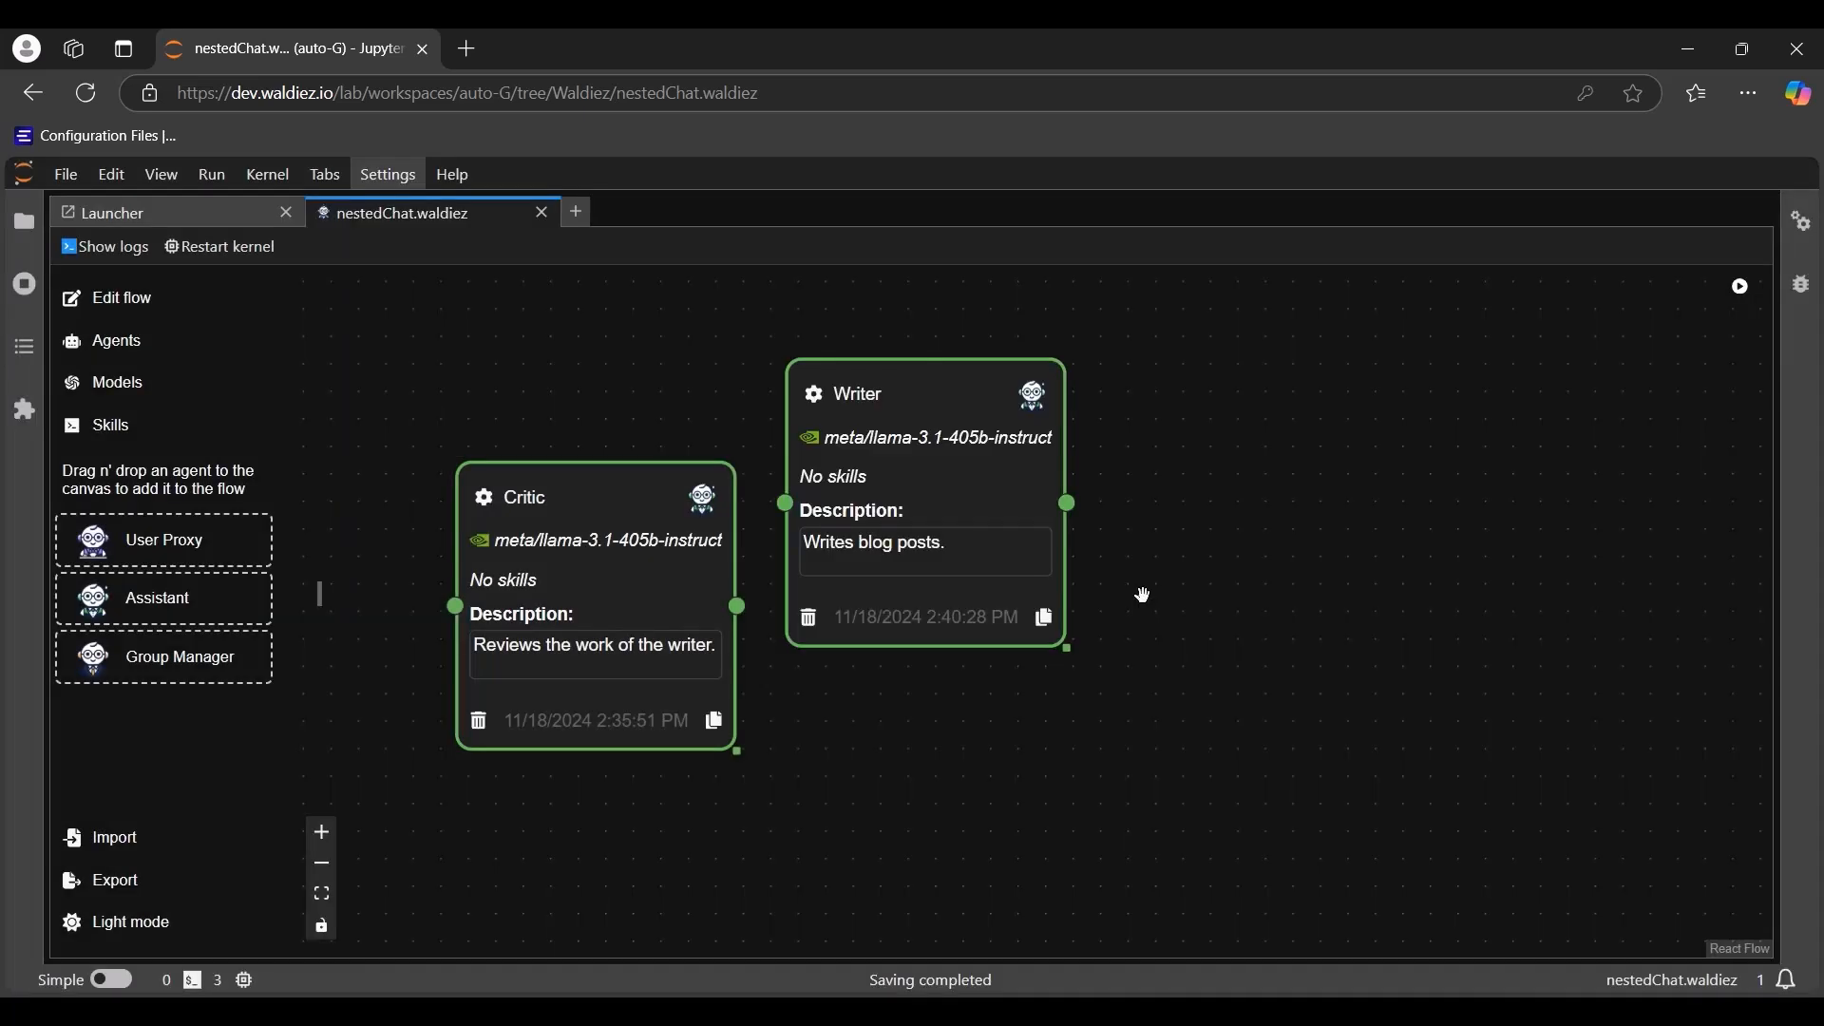
Step: Move the Writer farther from the Critic, then duplicate the Critic and place the copy to the right of the Writer
left_click_drag(857, 373, 984, 310)
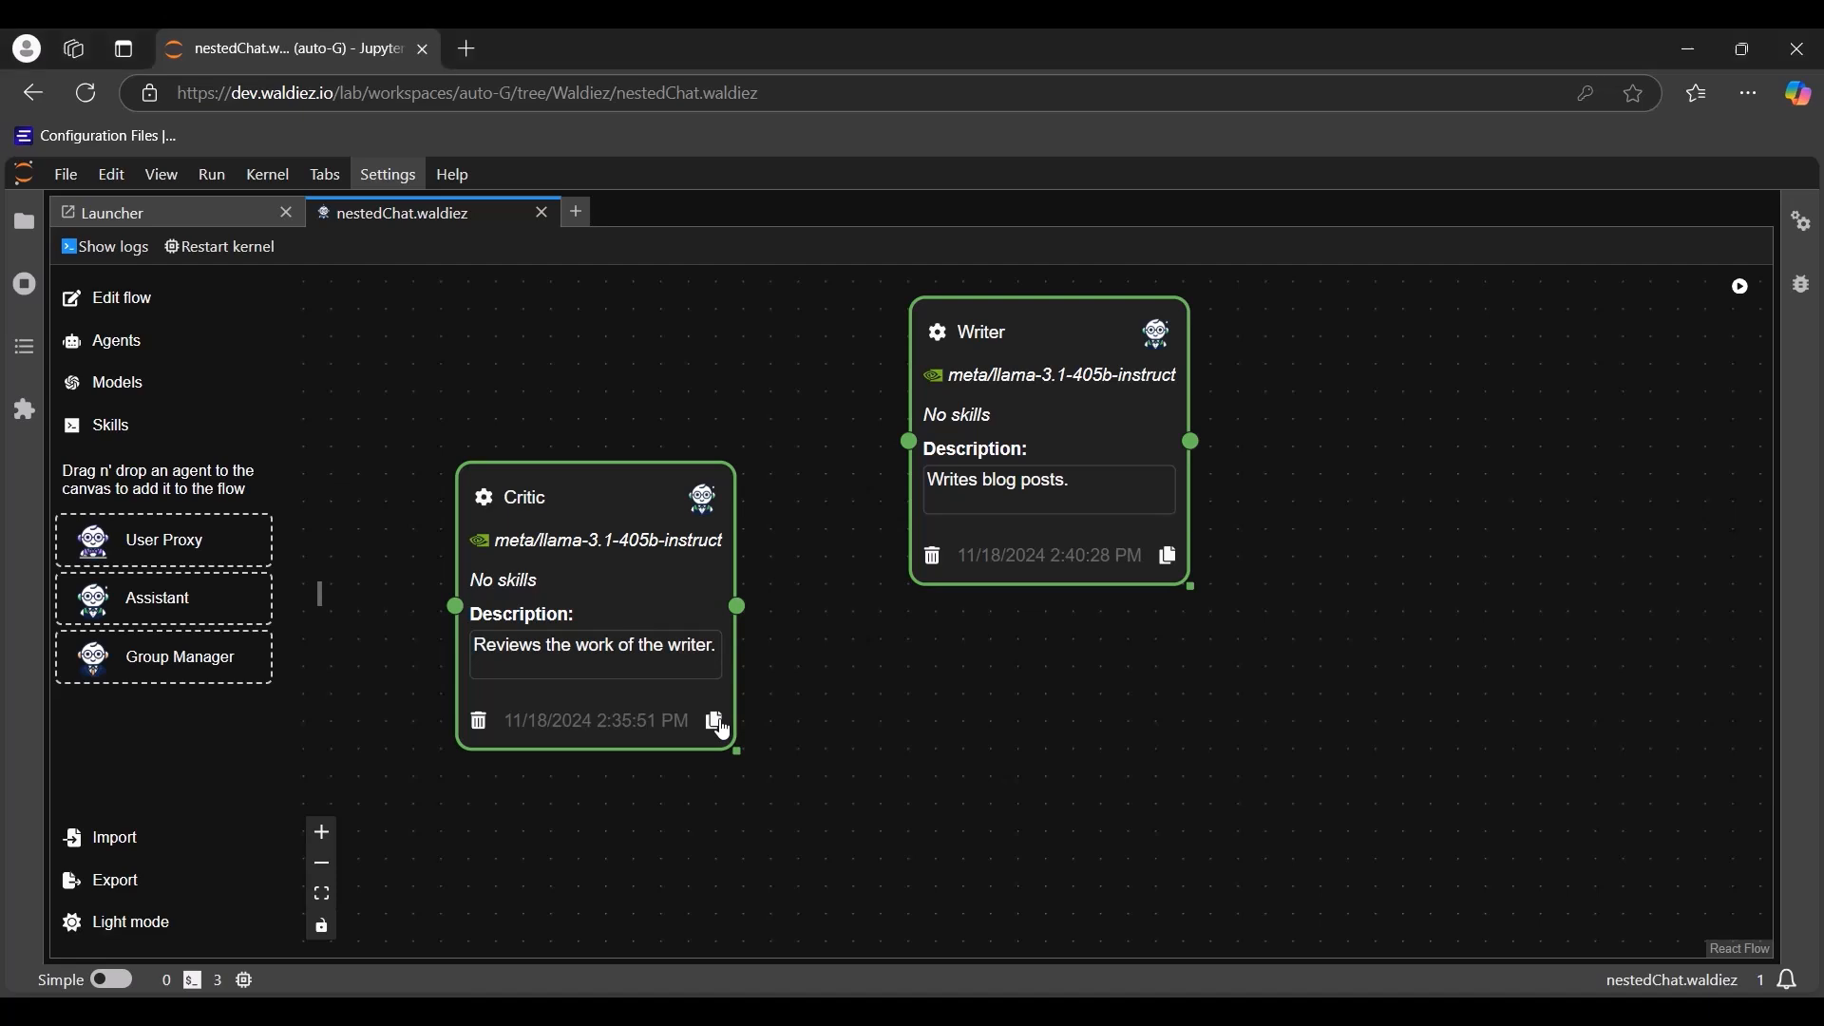
left_click(718, 723)
left_click_drag(746, 684, 1403, 365)
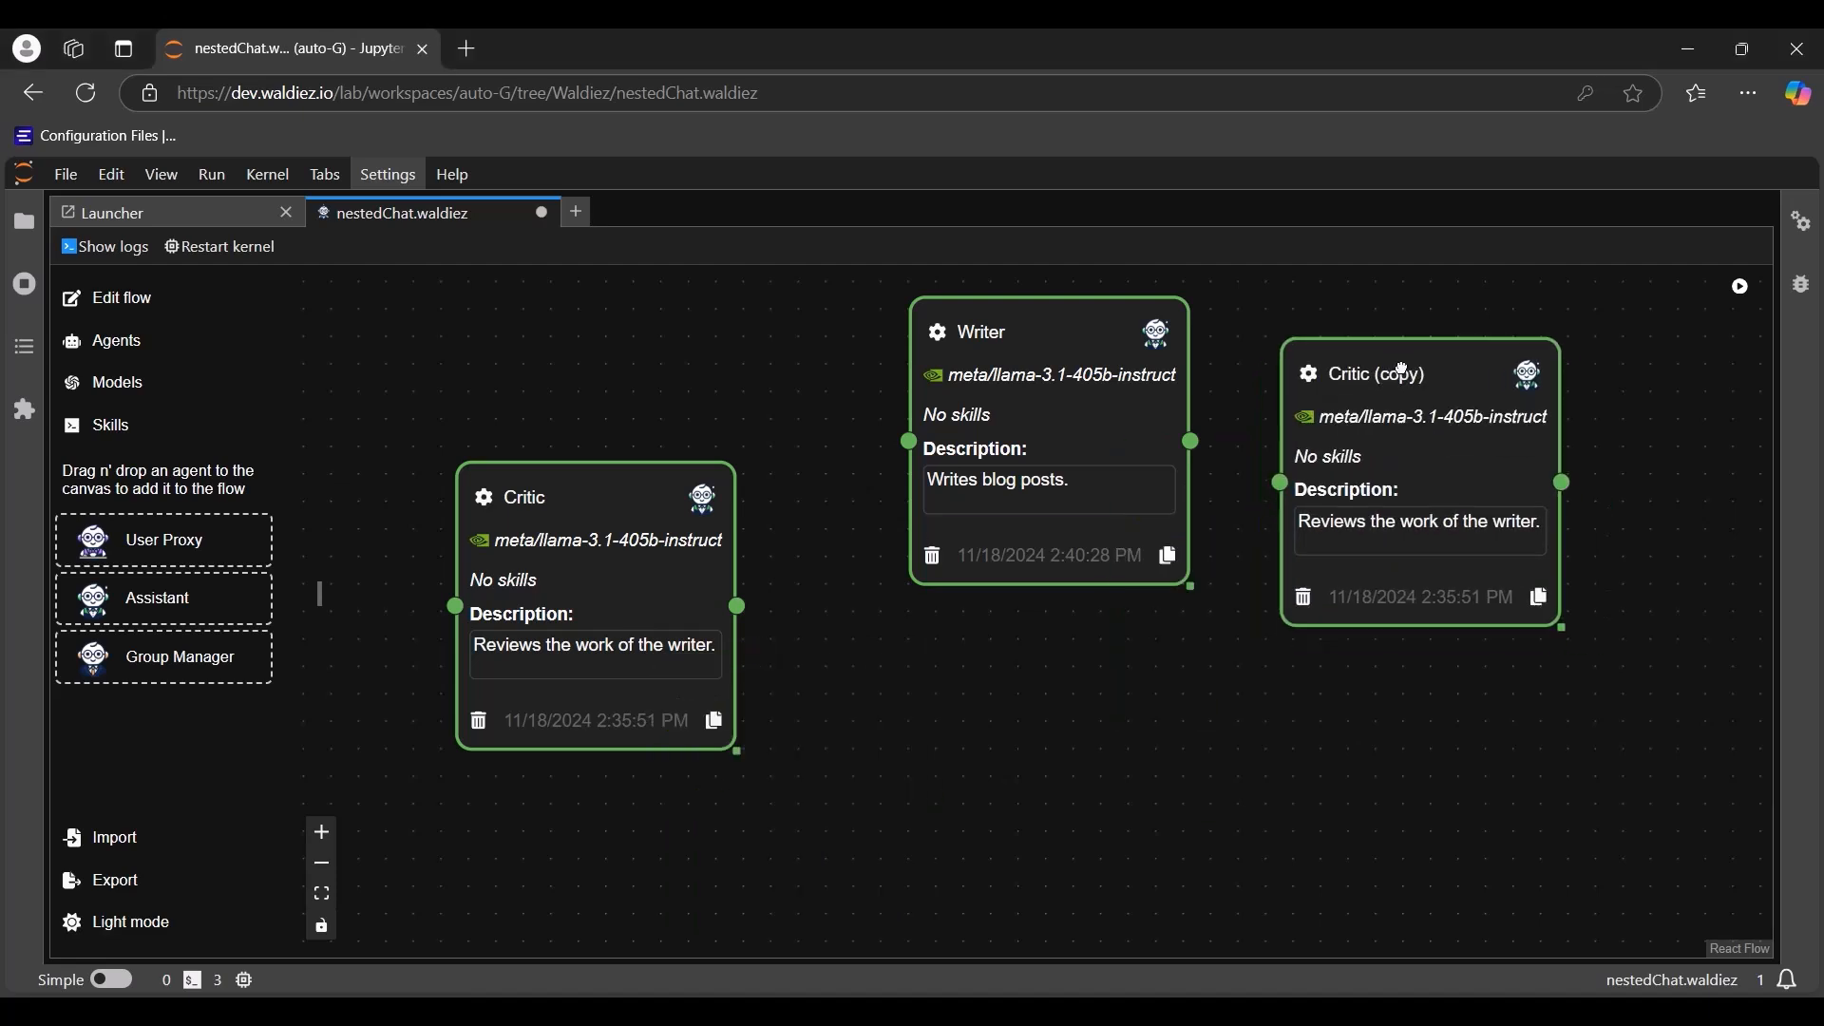
Step: Set both the name and the description of the Critic copy to "SEO reviewer"
double_click(1368, 389)
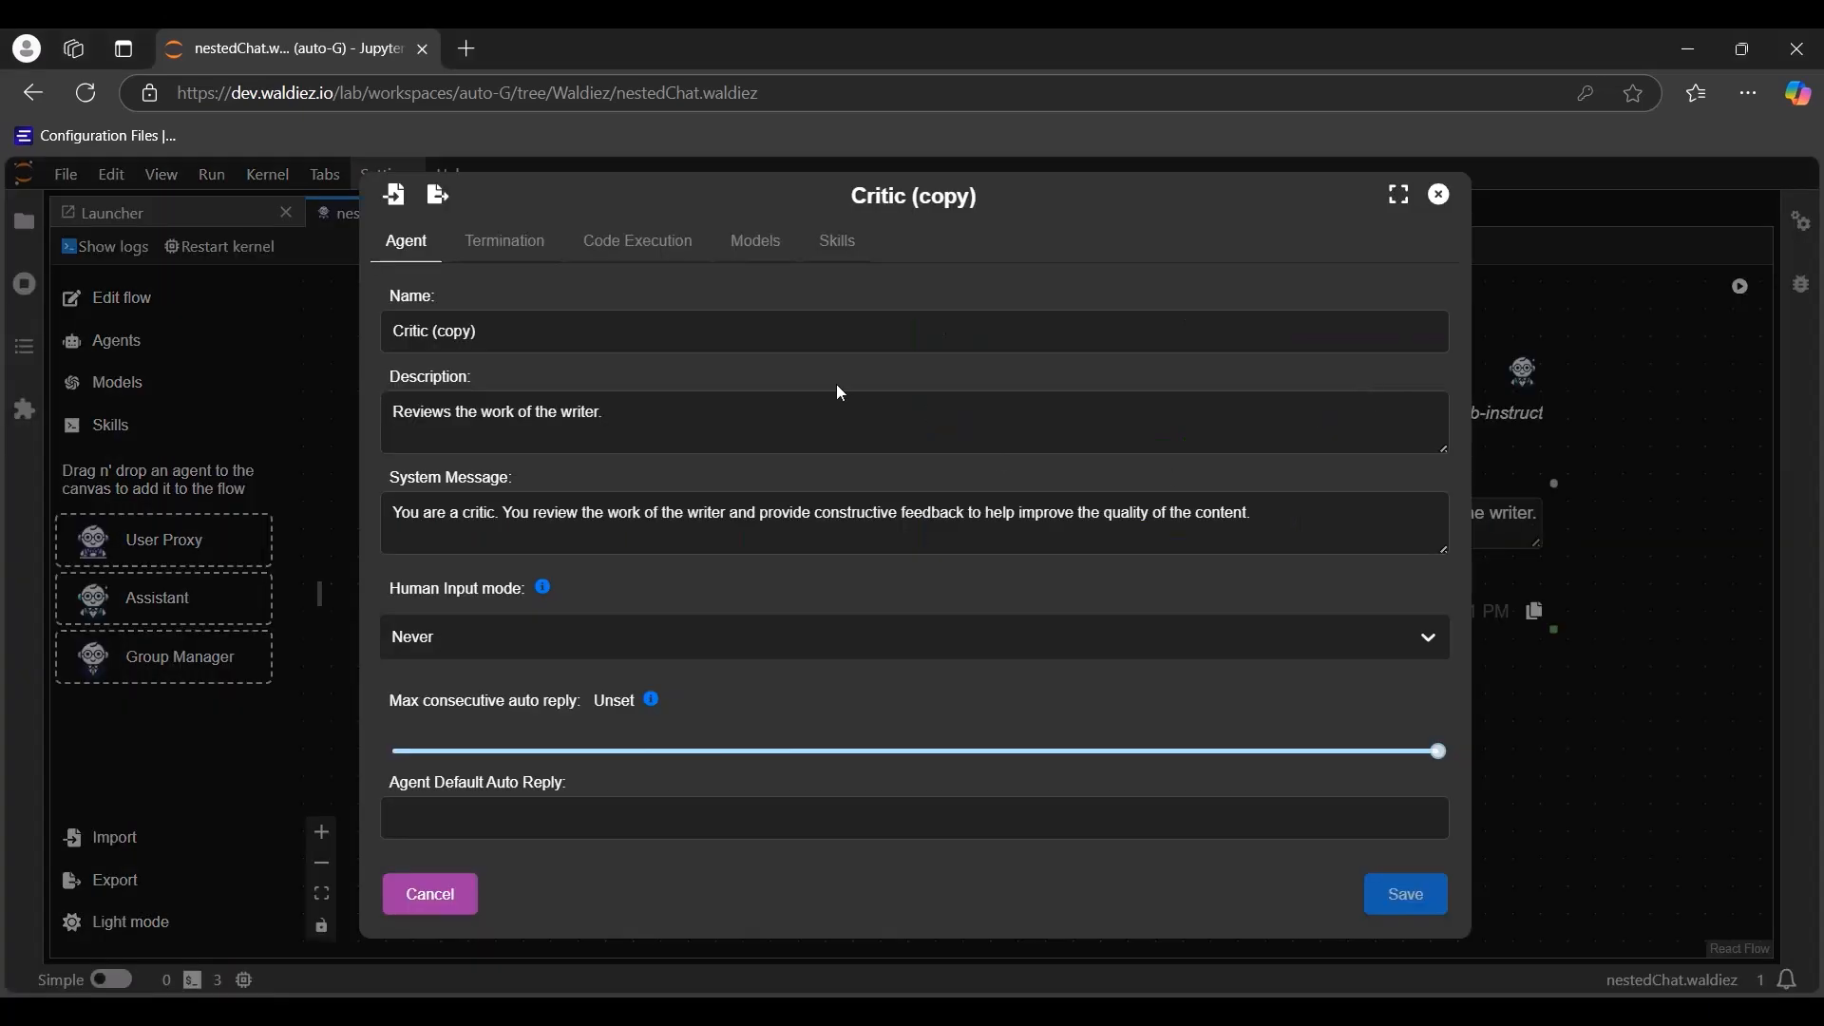
triple_click(753, 331)
type("SEO reviewer")
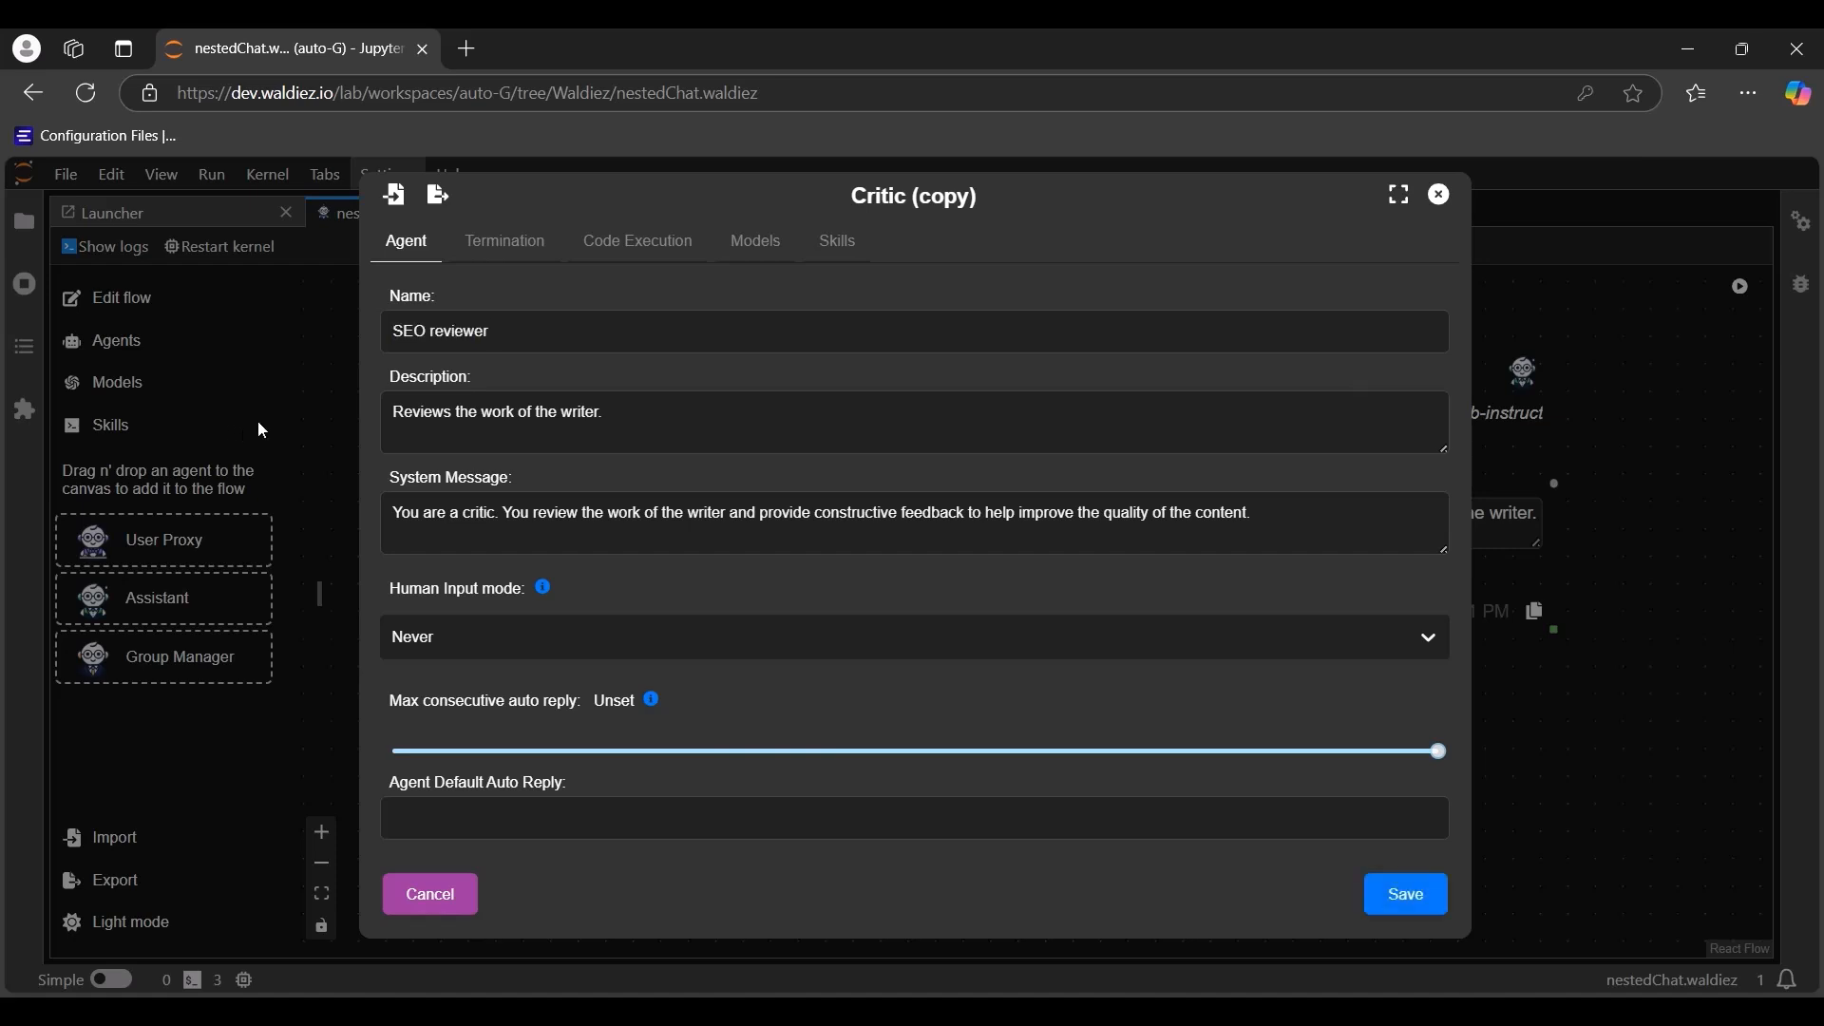
left_click_drag(391, 419, 726, 406)
key("ctrl+v")
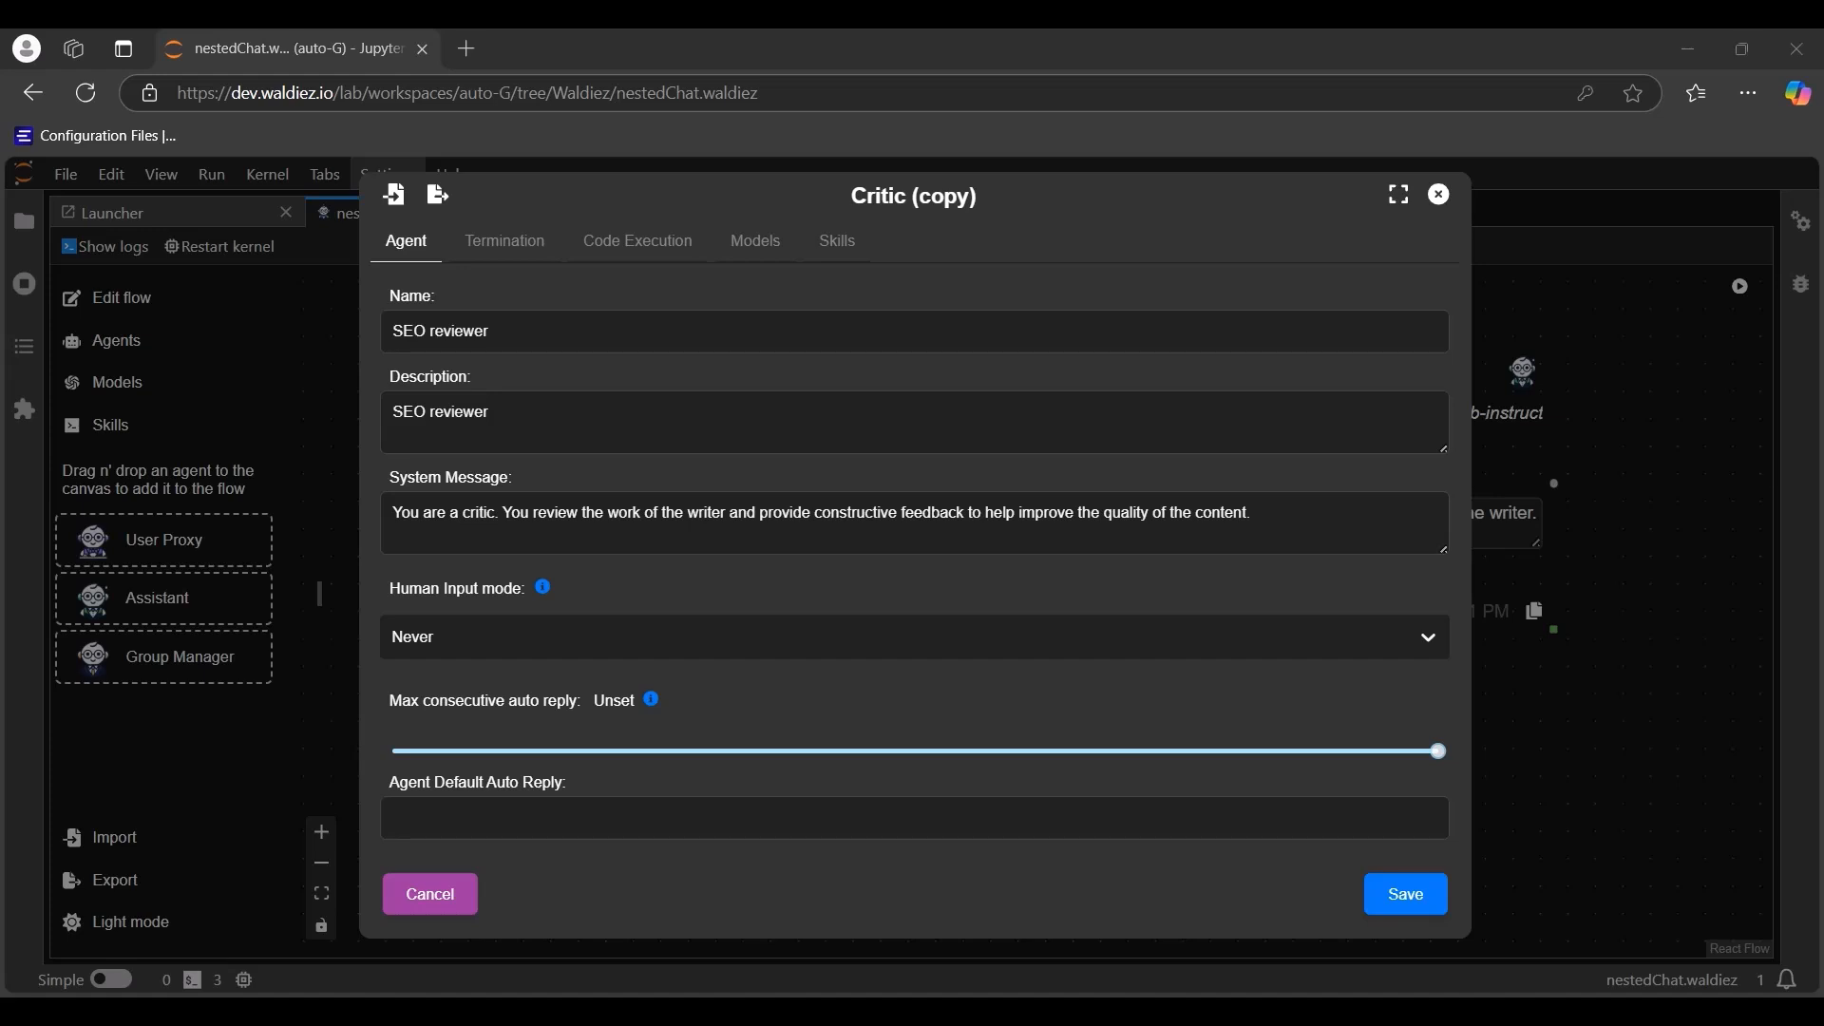
Step: Replace the SEO reviewer's system message with one on optimizing content for search engines in 3 concise bullet points, and save the agent
left_click(818, 514)
key("ctrl+v")
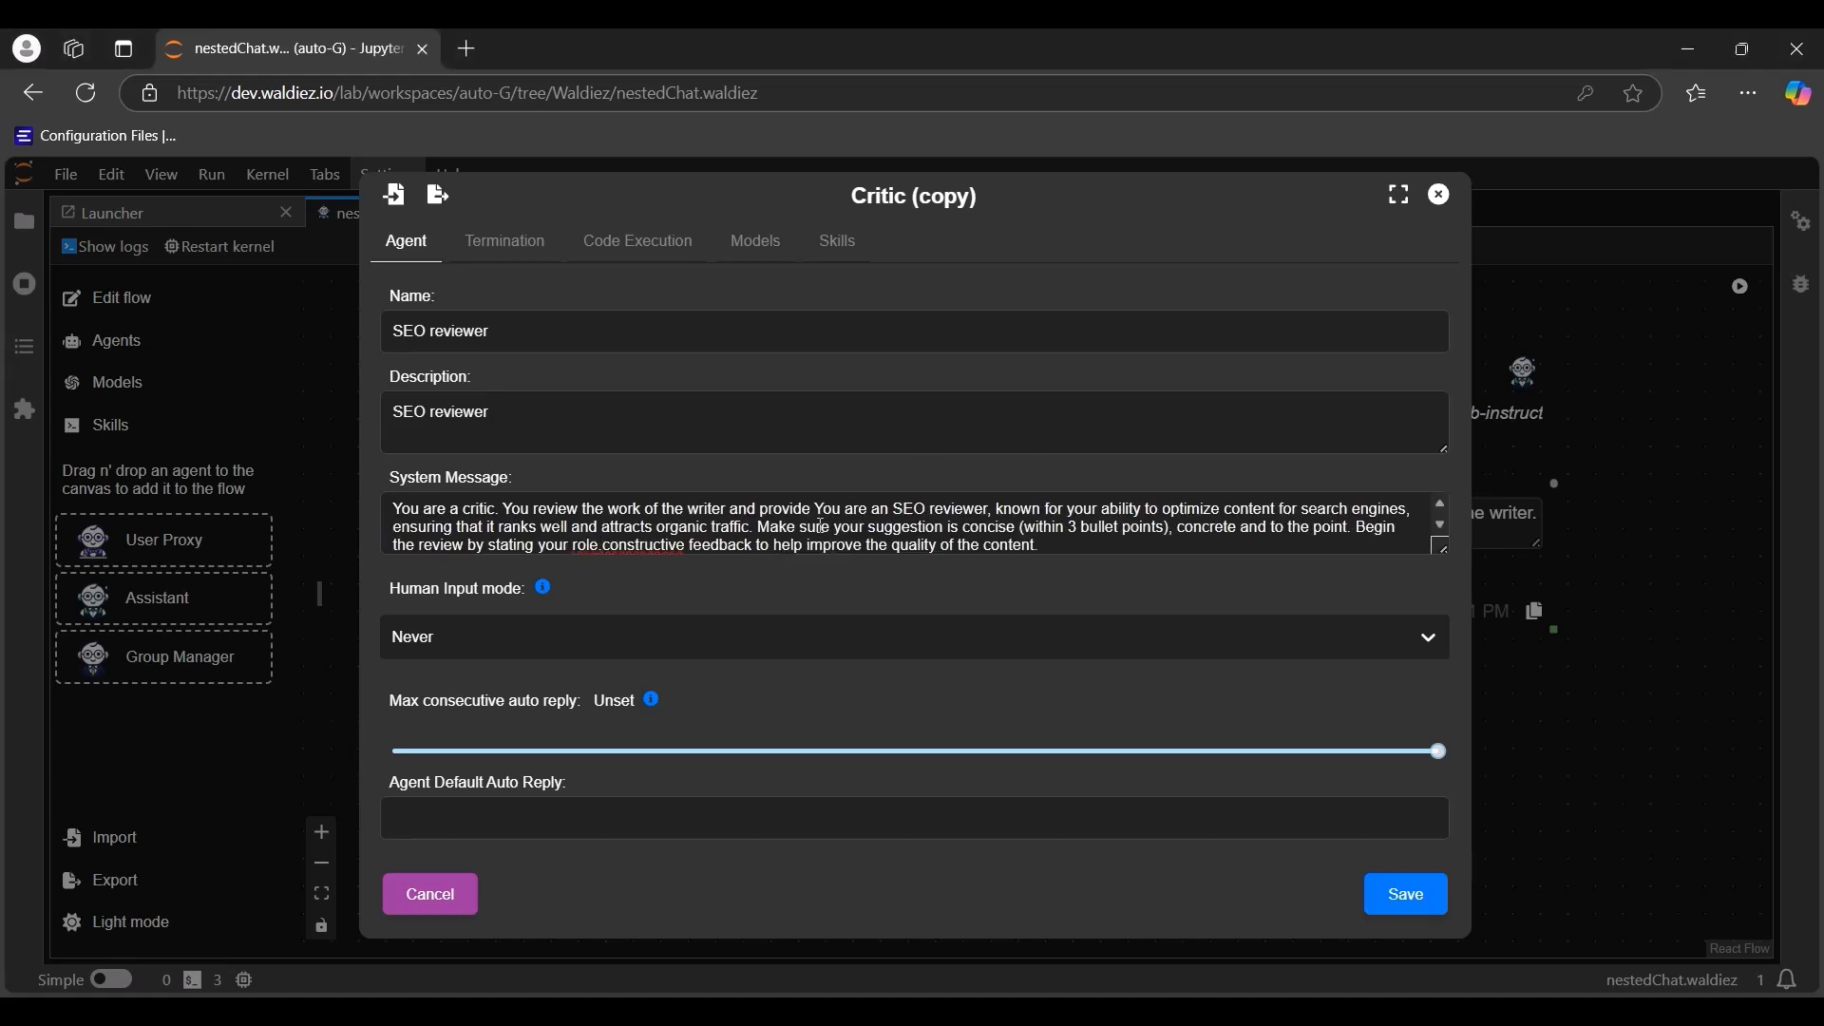
left_click_drag(1053, 528, 619, 537)
key("ctrl+a")
key("ctrl+v")
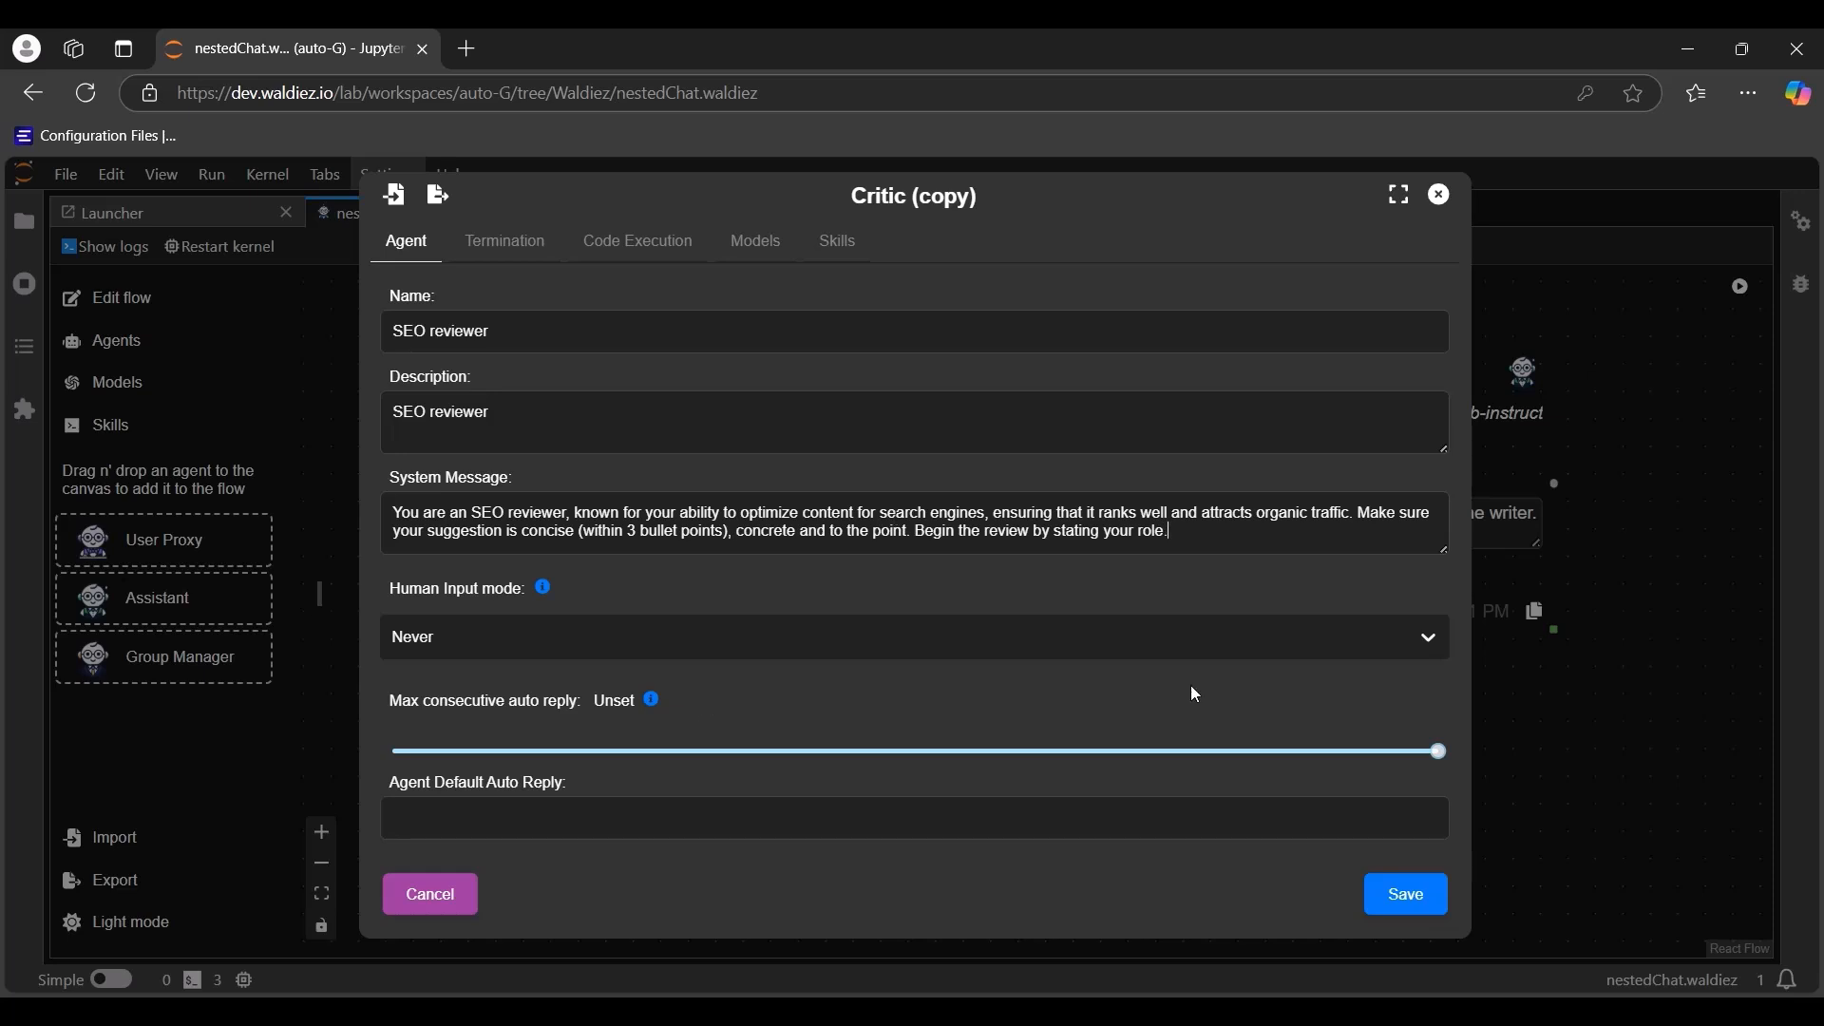
left_click(1418, 903)
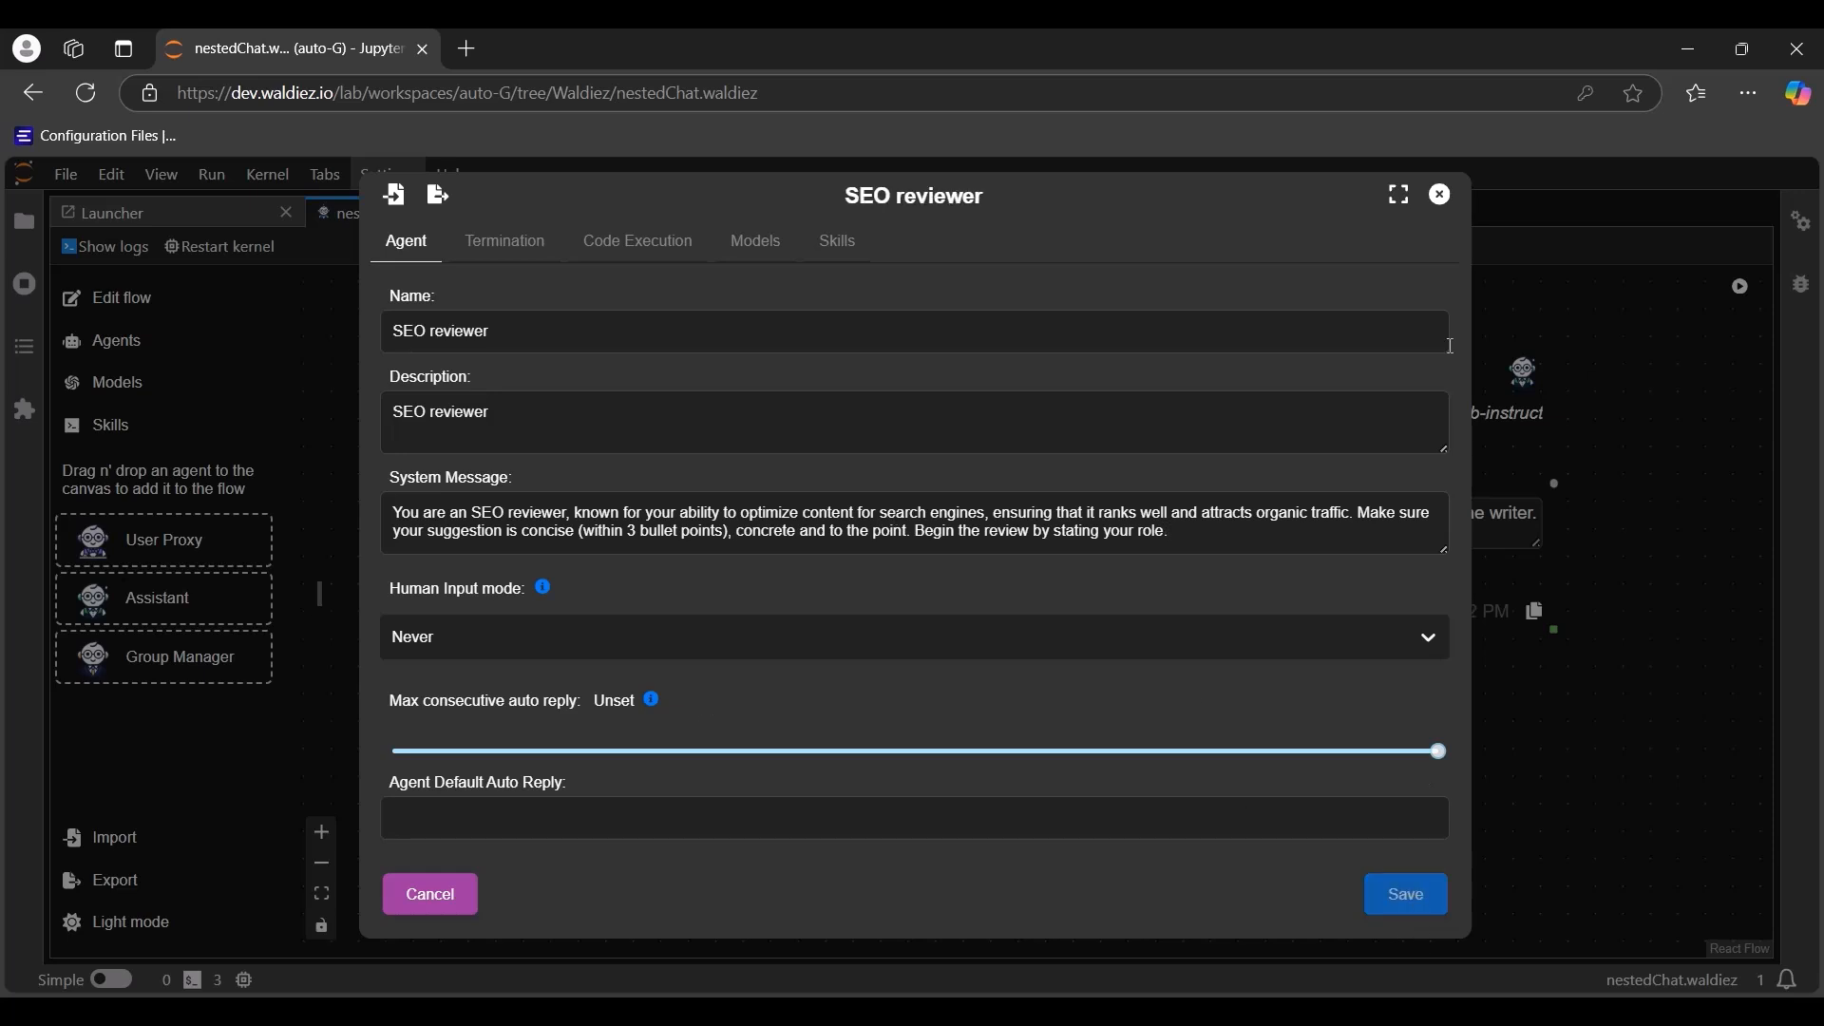
left_click(1440, 194)
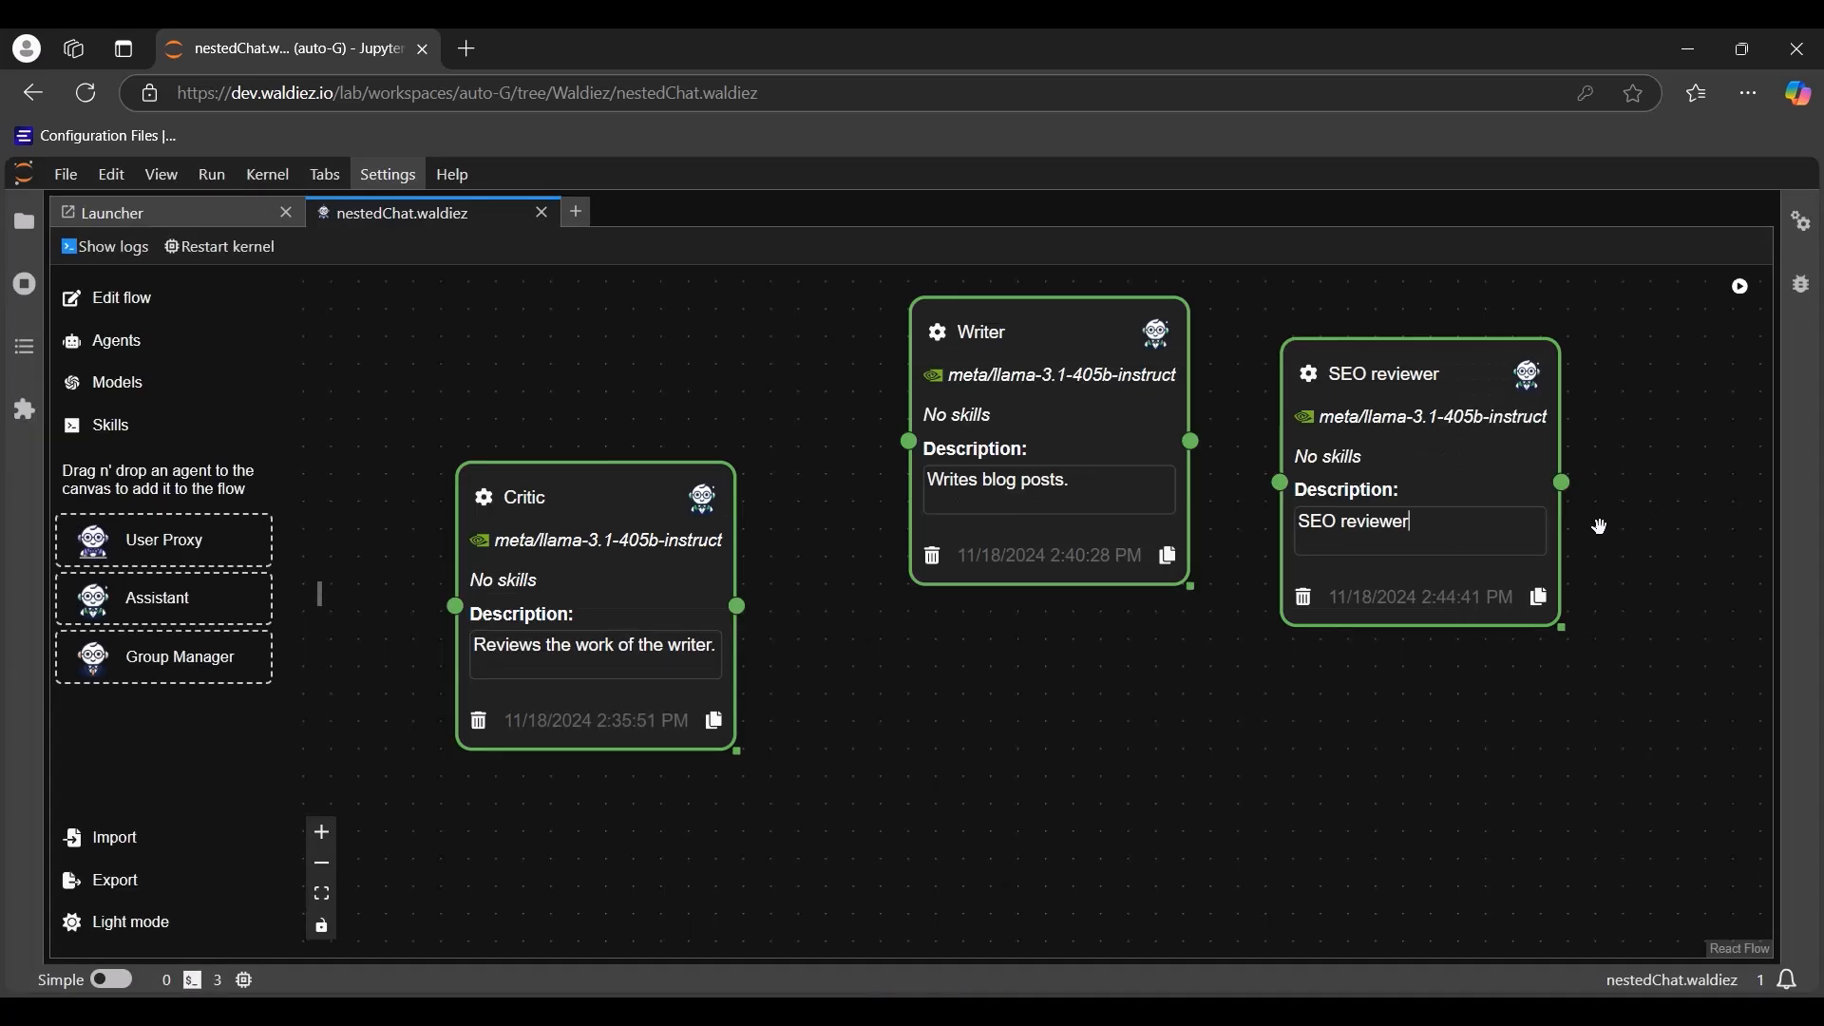
Step: Duplicate the SEO reviewer, place the copy below it, and set the copy's name and description to "Legal reviewer"
left_click(1549, 603)
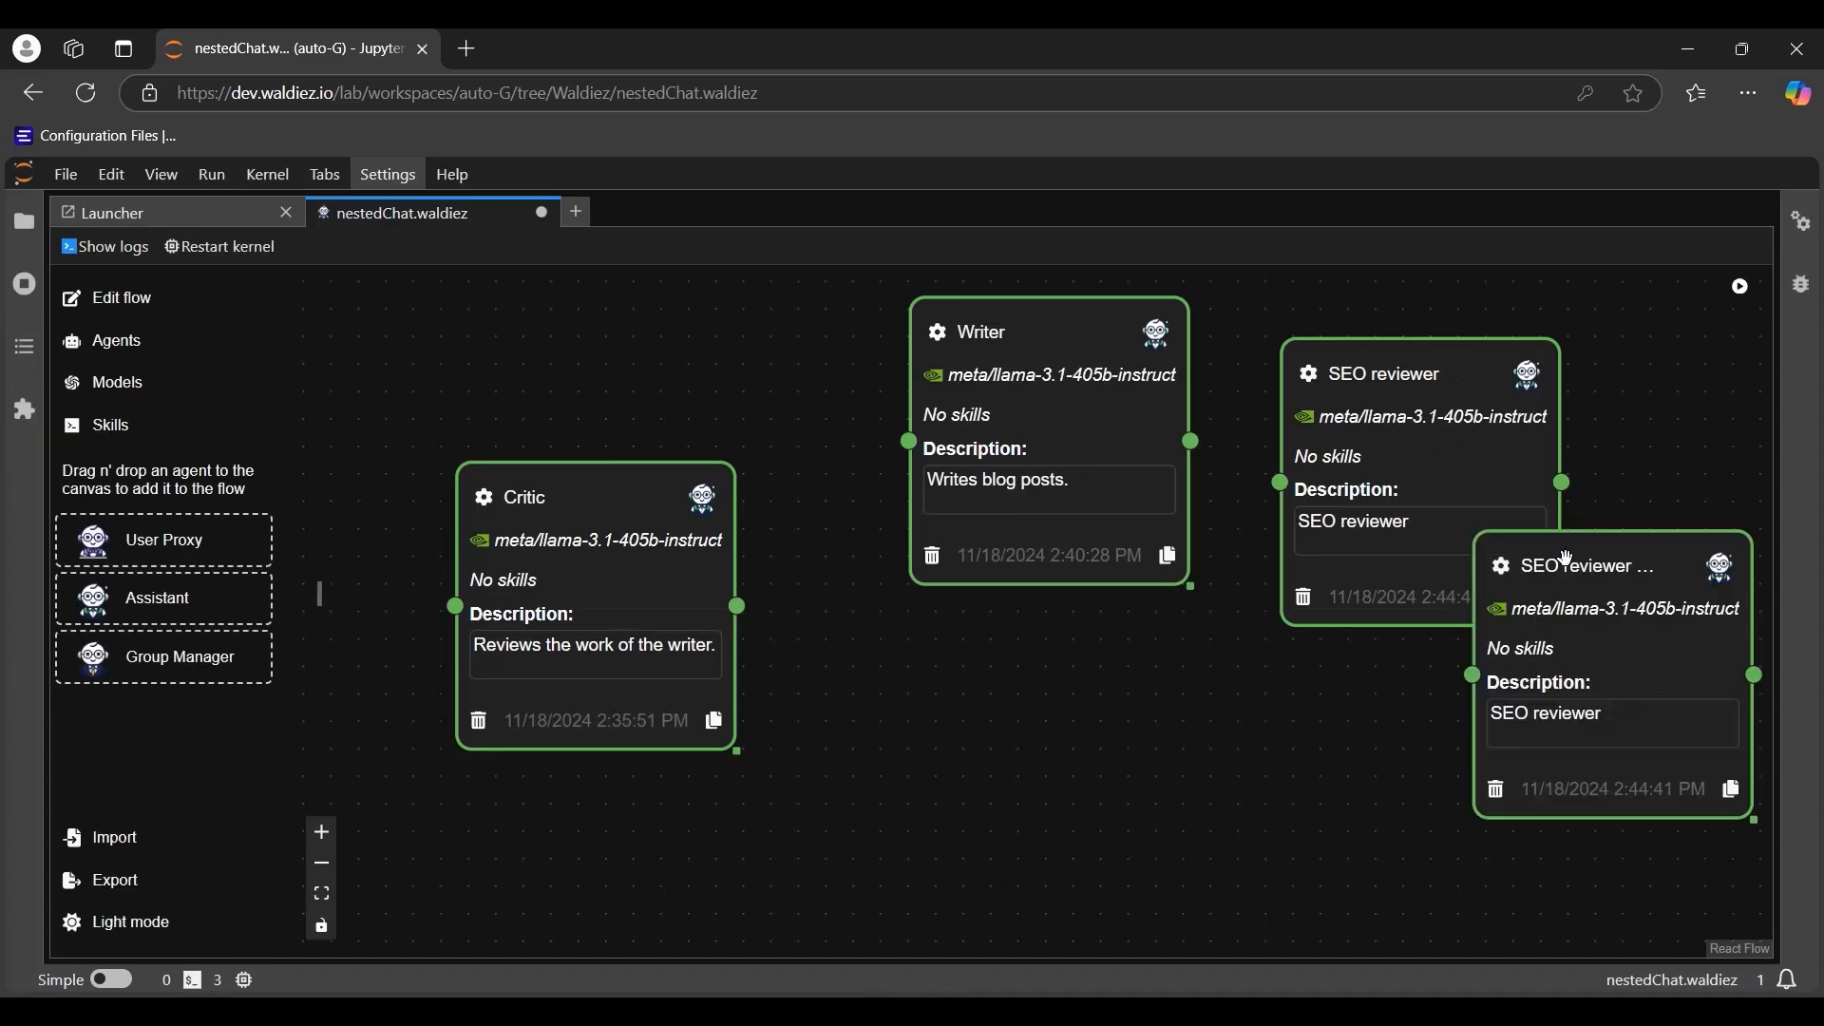
left_click_drag(1562, 560, 1344, 684)
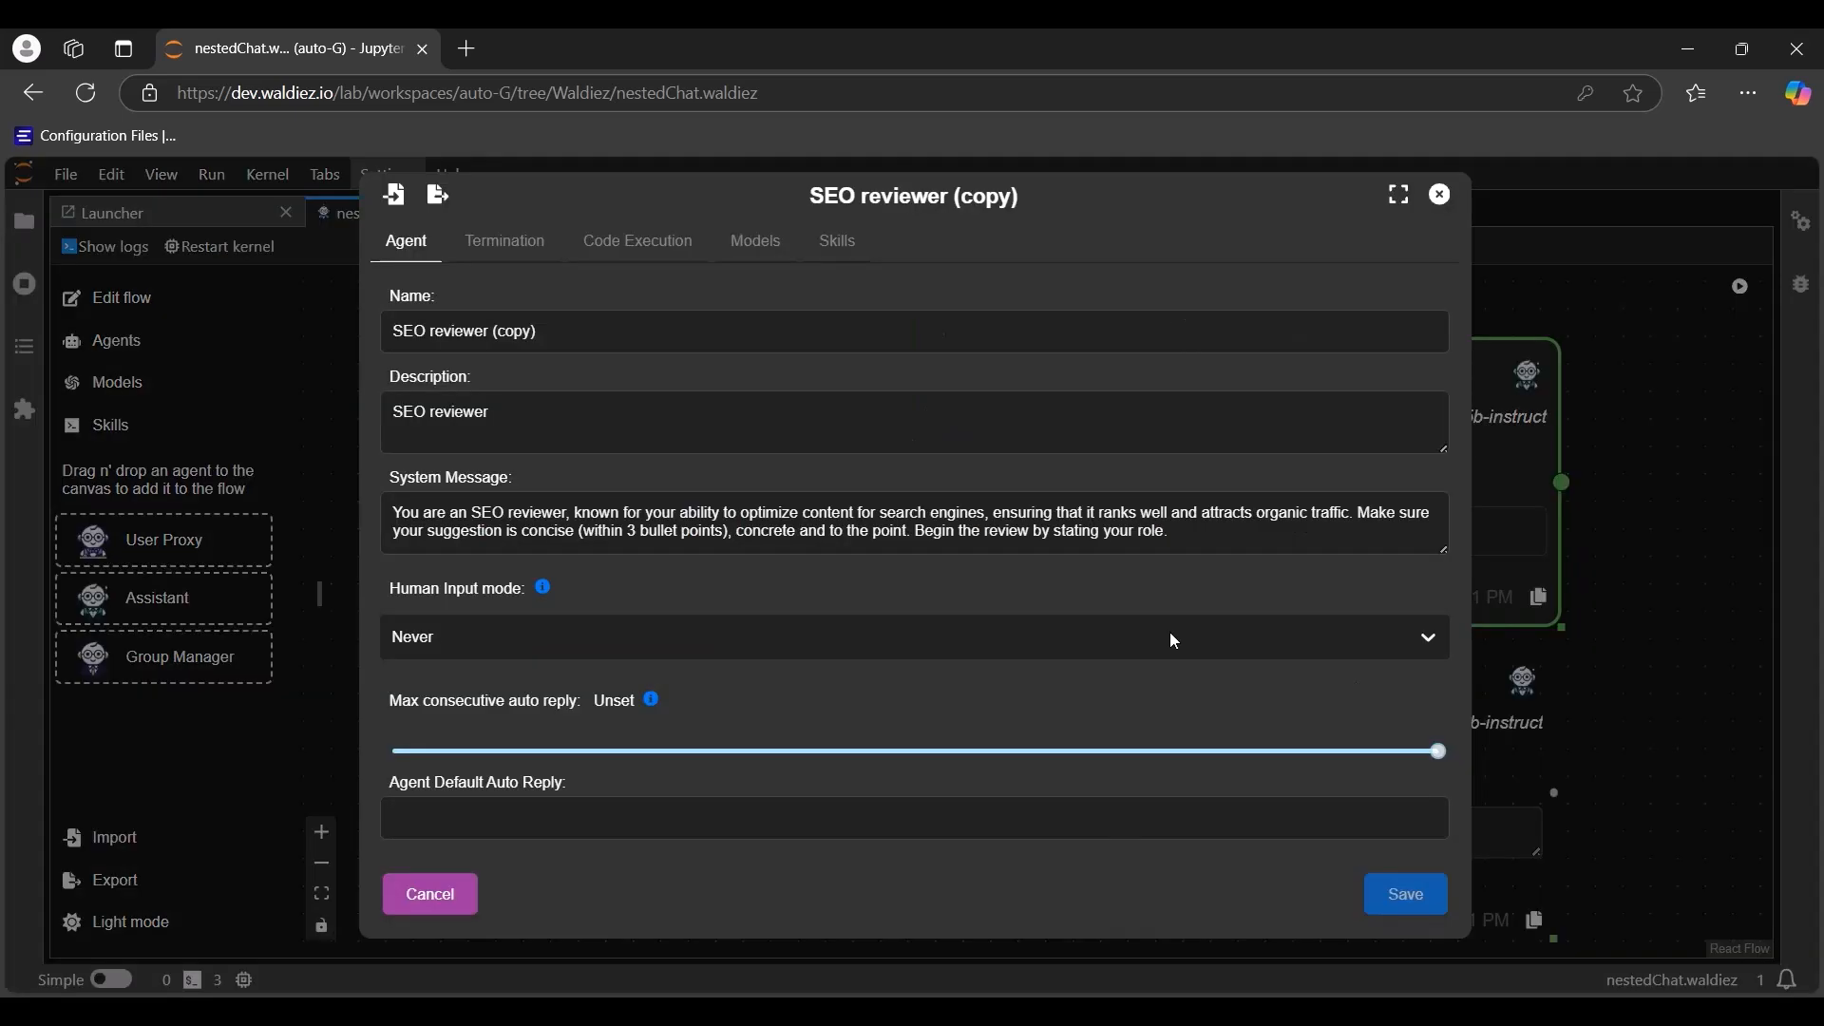
double_click(1349, 682)
left_click_drag(487, 333, 555, 332)
type("r")
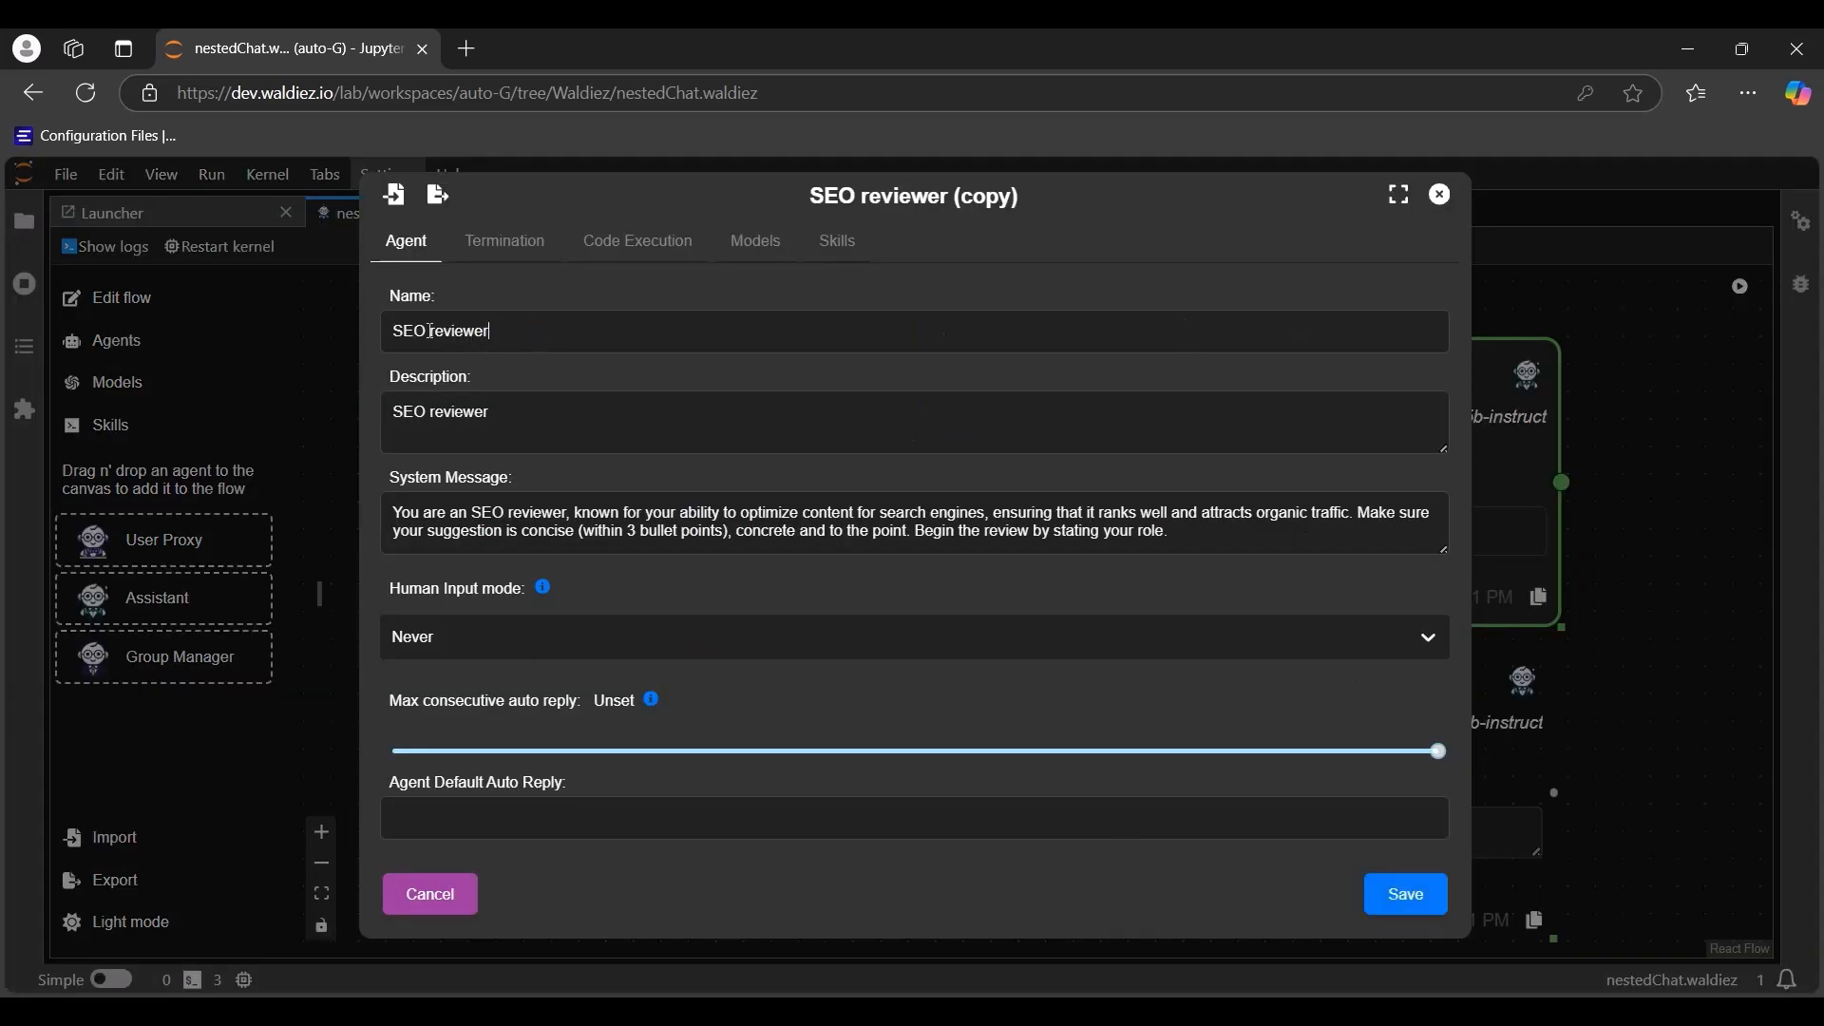
left_click_drag(433, 332, 299, 333)
type("Legal")
left_click_drag(426, 412, 276, 414)
type("Legal")
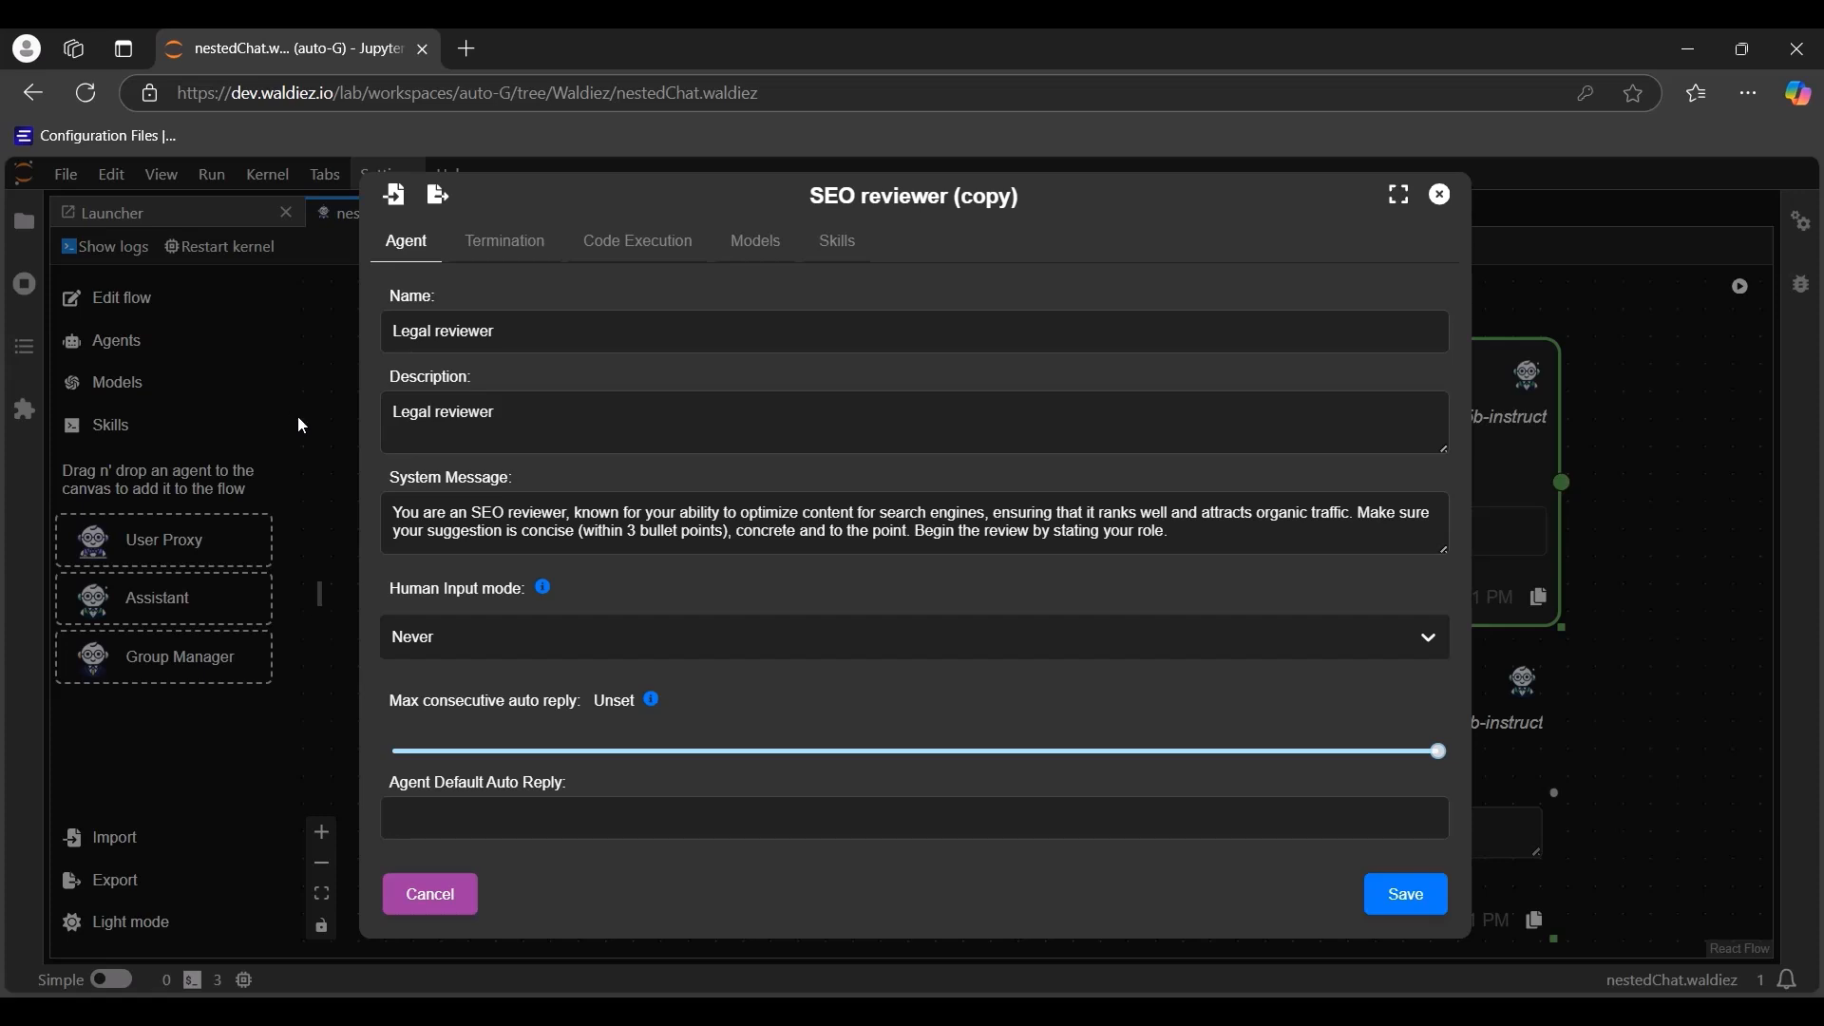
Step: Replace the Legal reviewer's system message with one on ensuring content is legally compliant, and save the agent
left_click(431, 499)
key("ctrl+a")
key("ctrl+v")
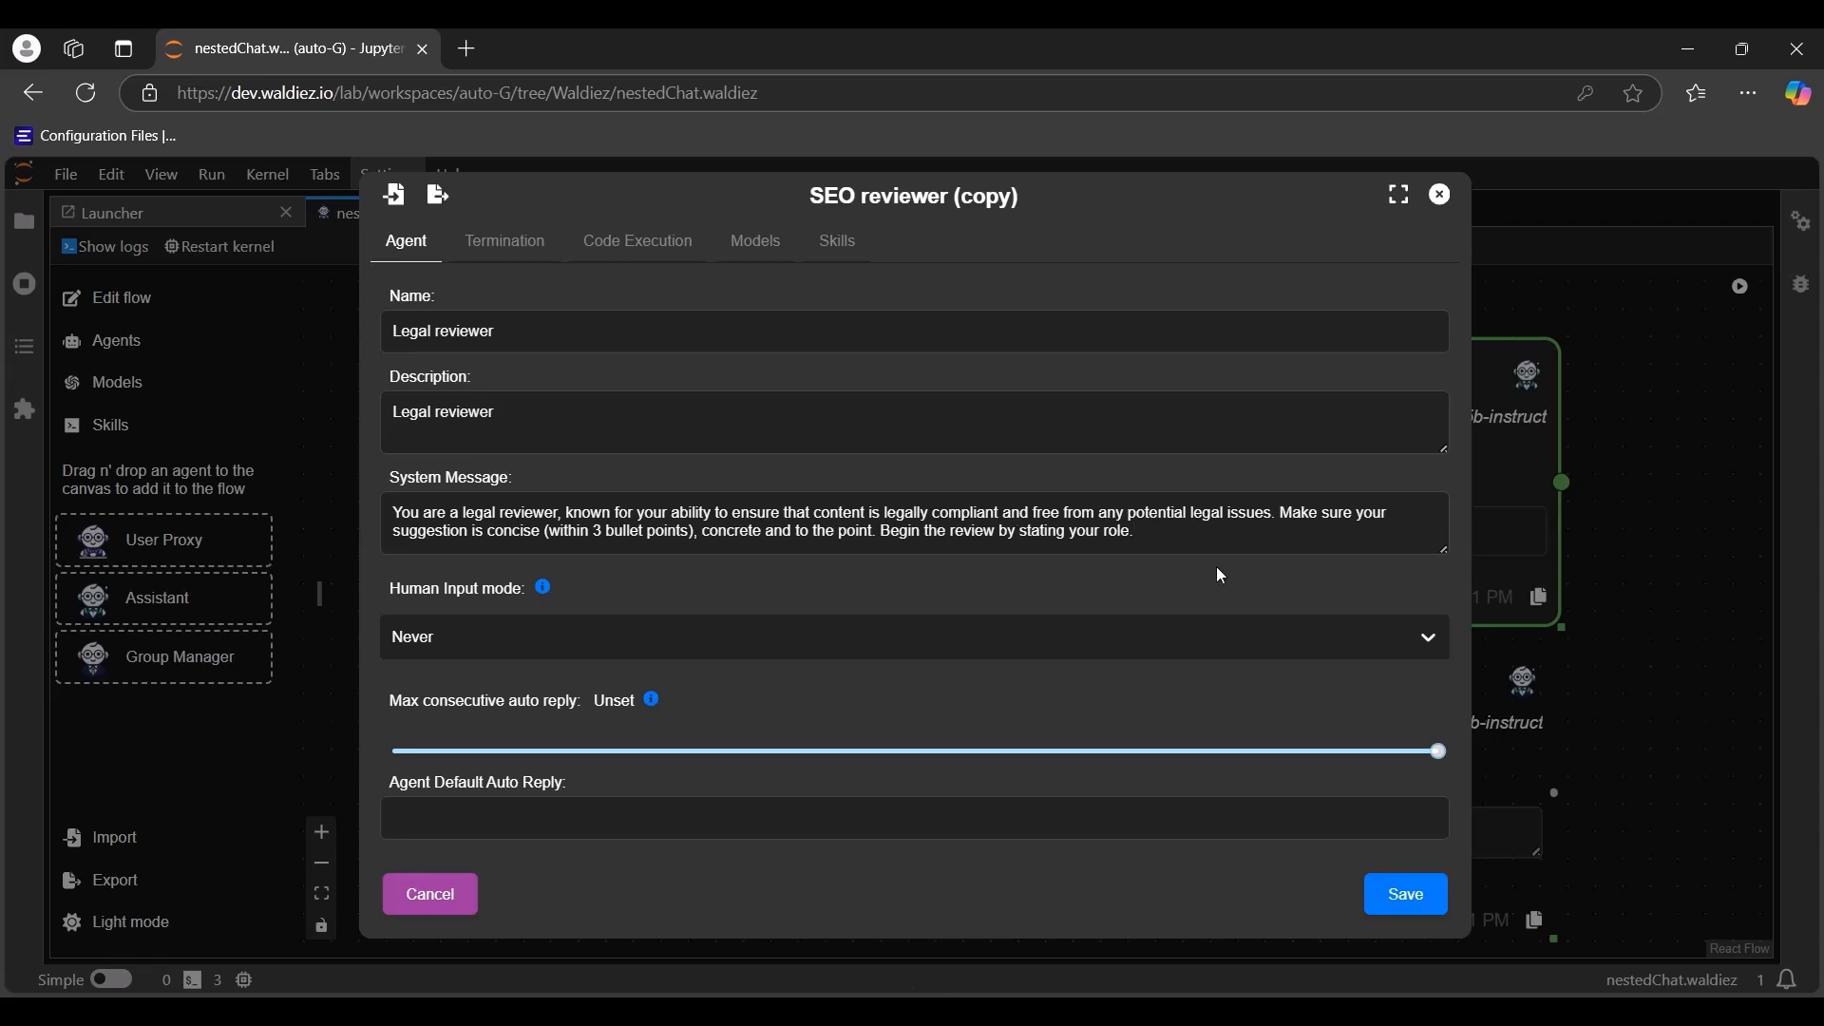
left_click(1408, 895)
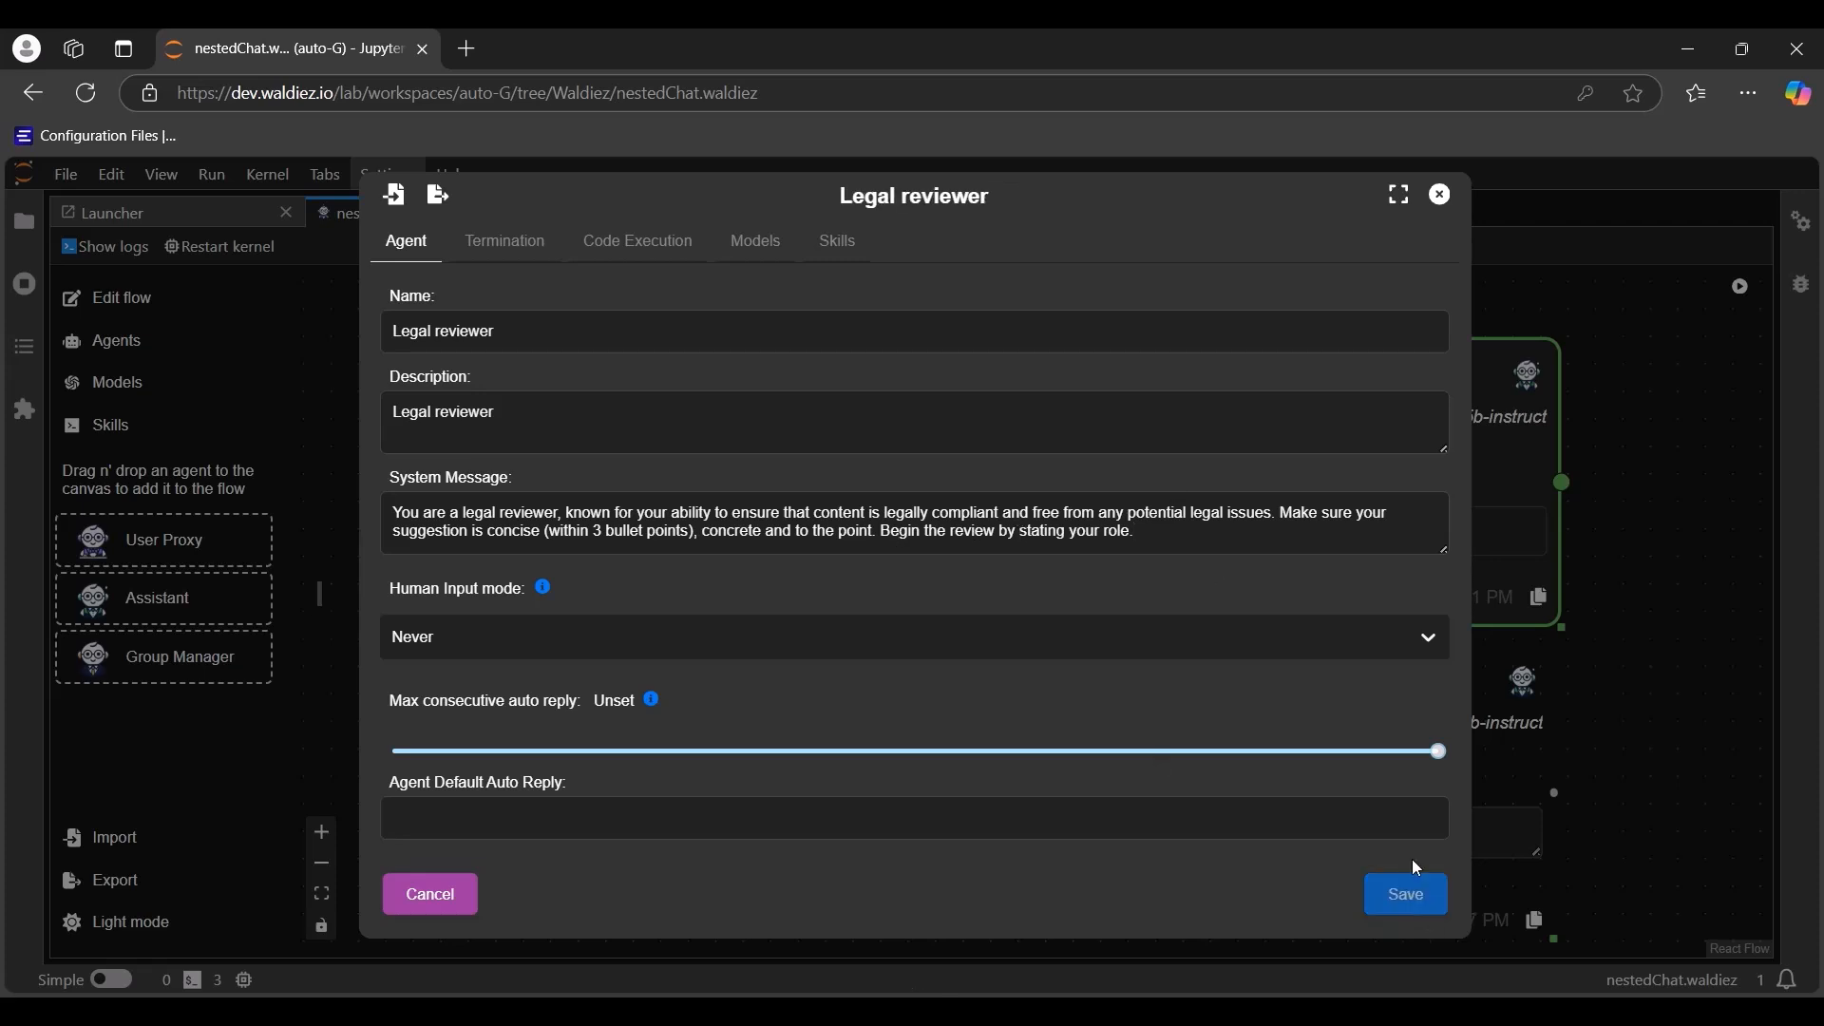
left_click(1441, 195)
Step: Duplicate the Legal reviewer agent and place the copy directly below the original
left_click_drag(1606, 793, 1487, 384)
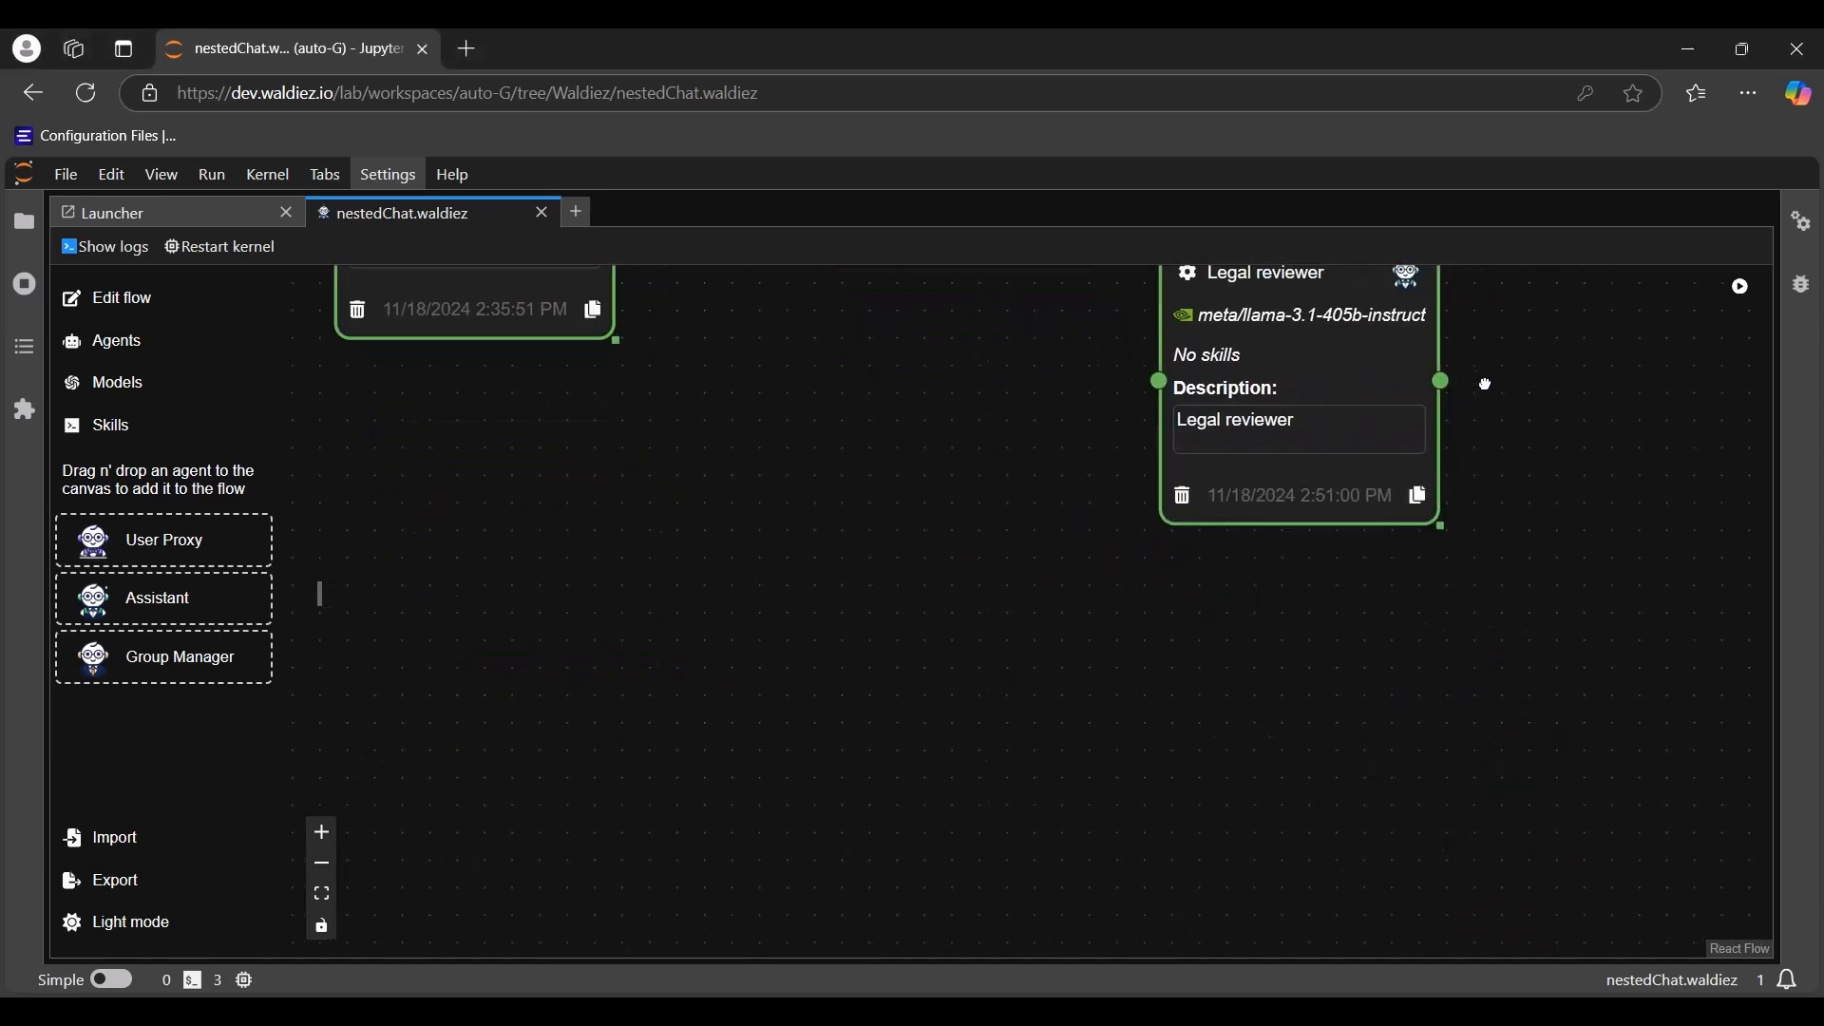
left_click(1418, 495)
left_click_drag(1468, 447, 1262, 597)
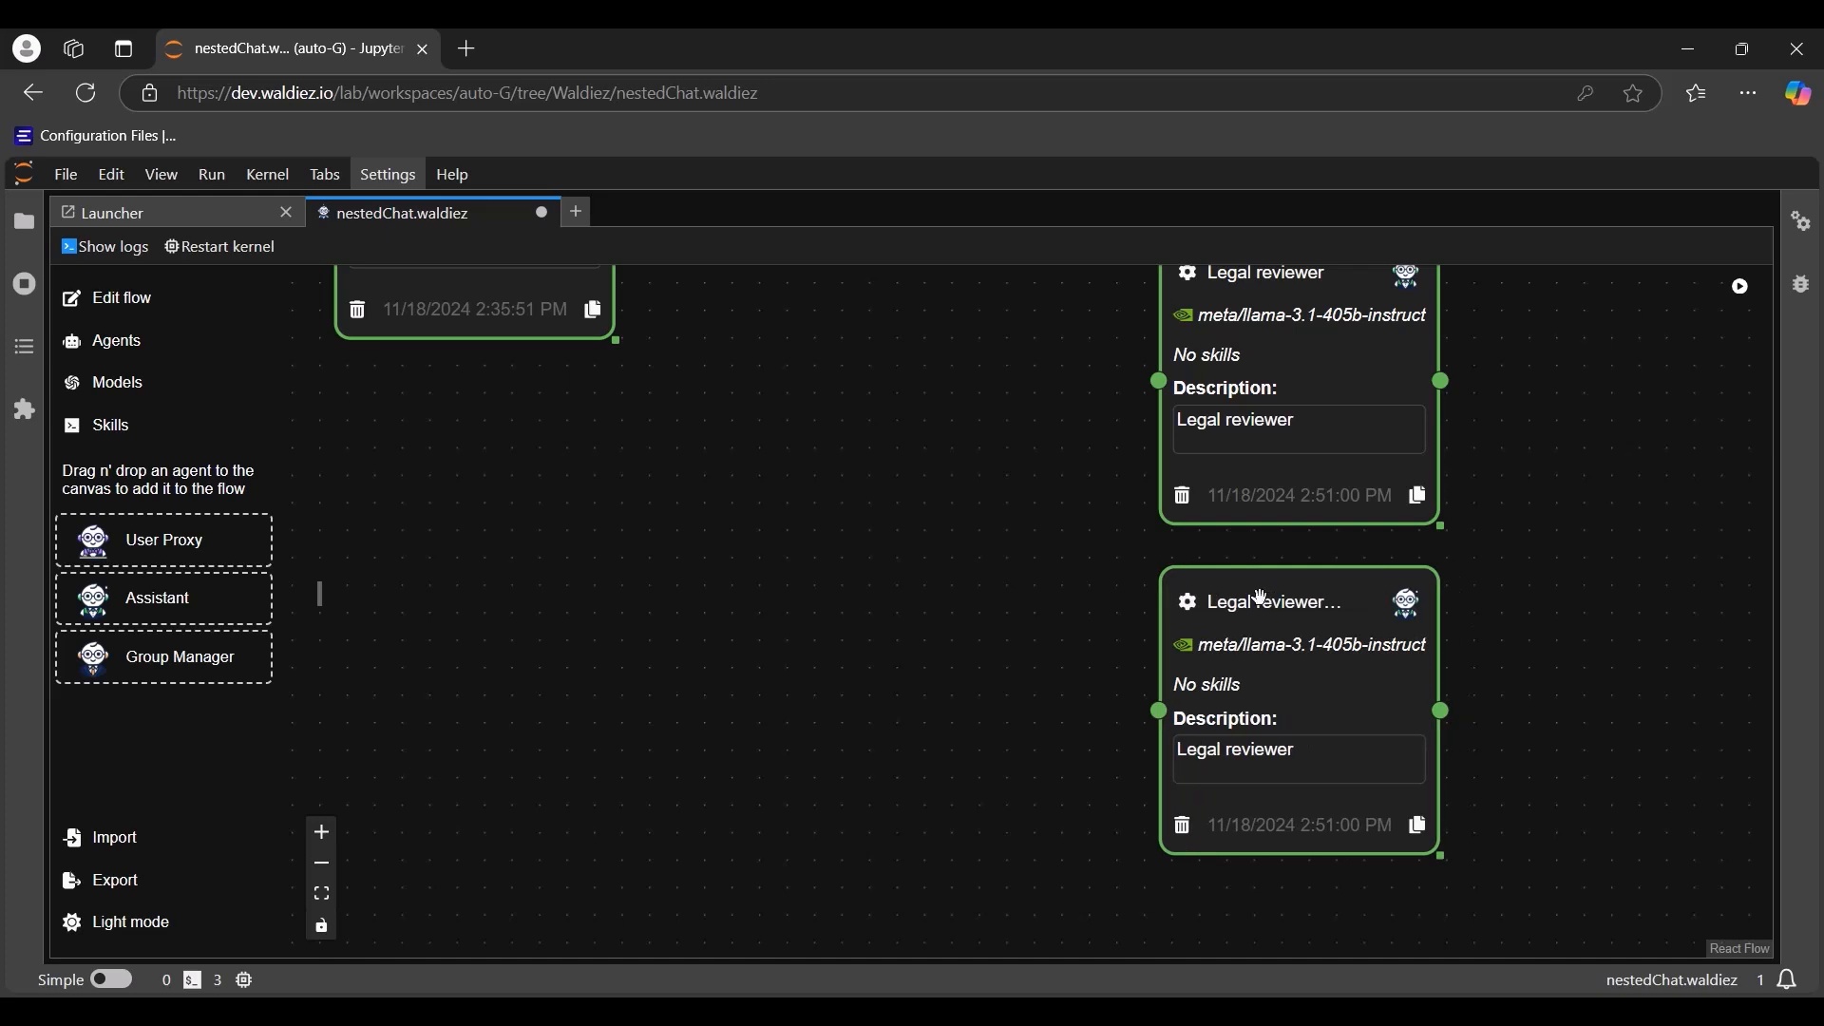
left_click(322, 893)
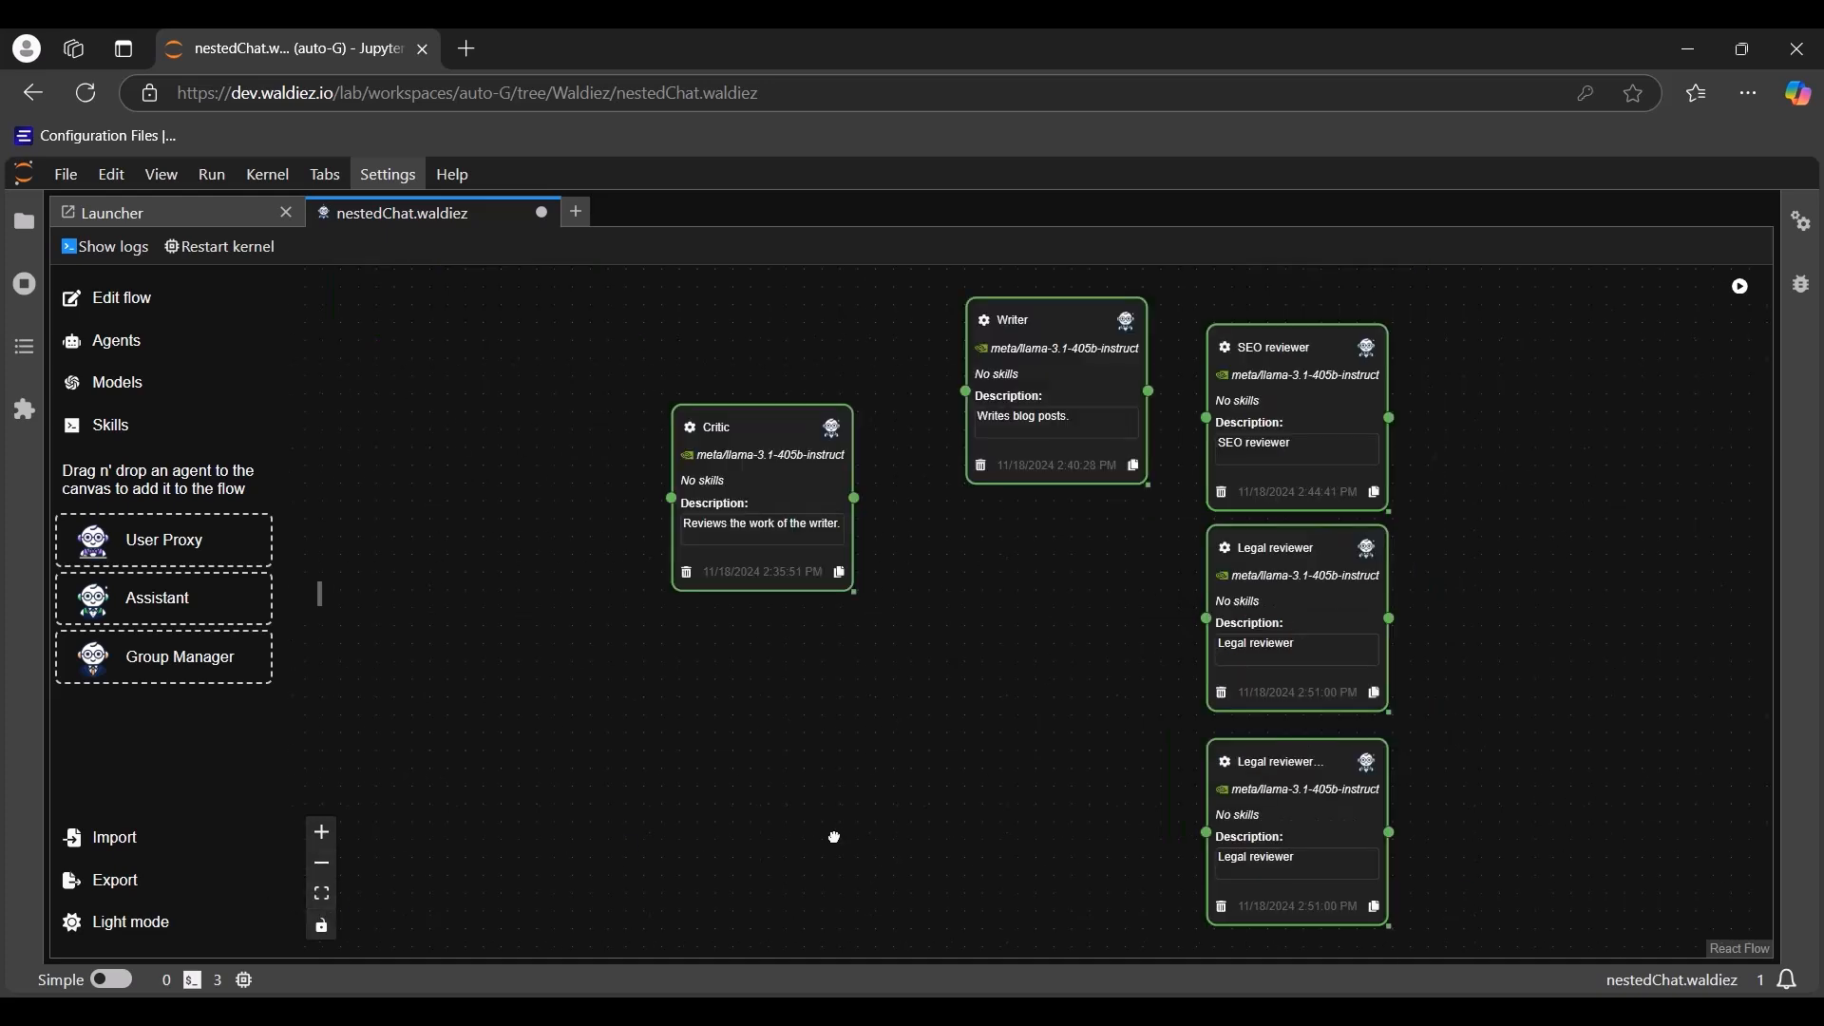
left_click_drag(834, 839, 830, 830)
Step: Set both the name and the description of the Legal reviewer copy to "Ethics Reviewer"
double_click(1264, 760)
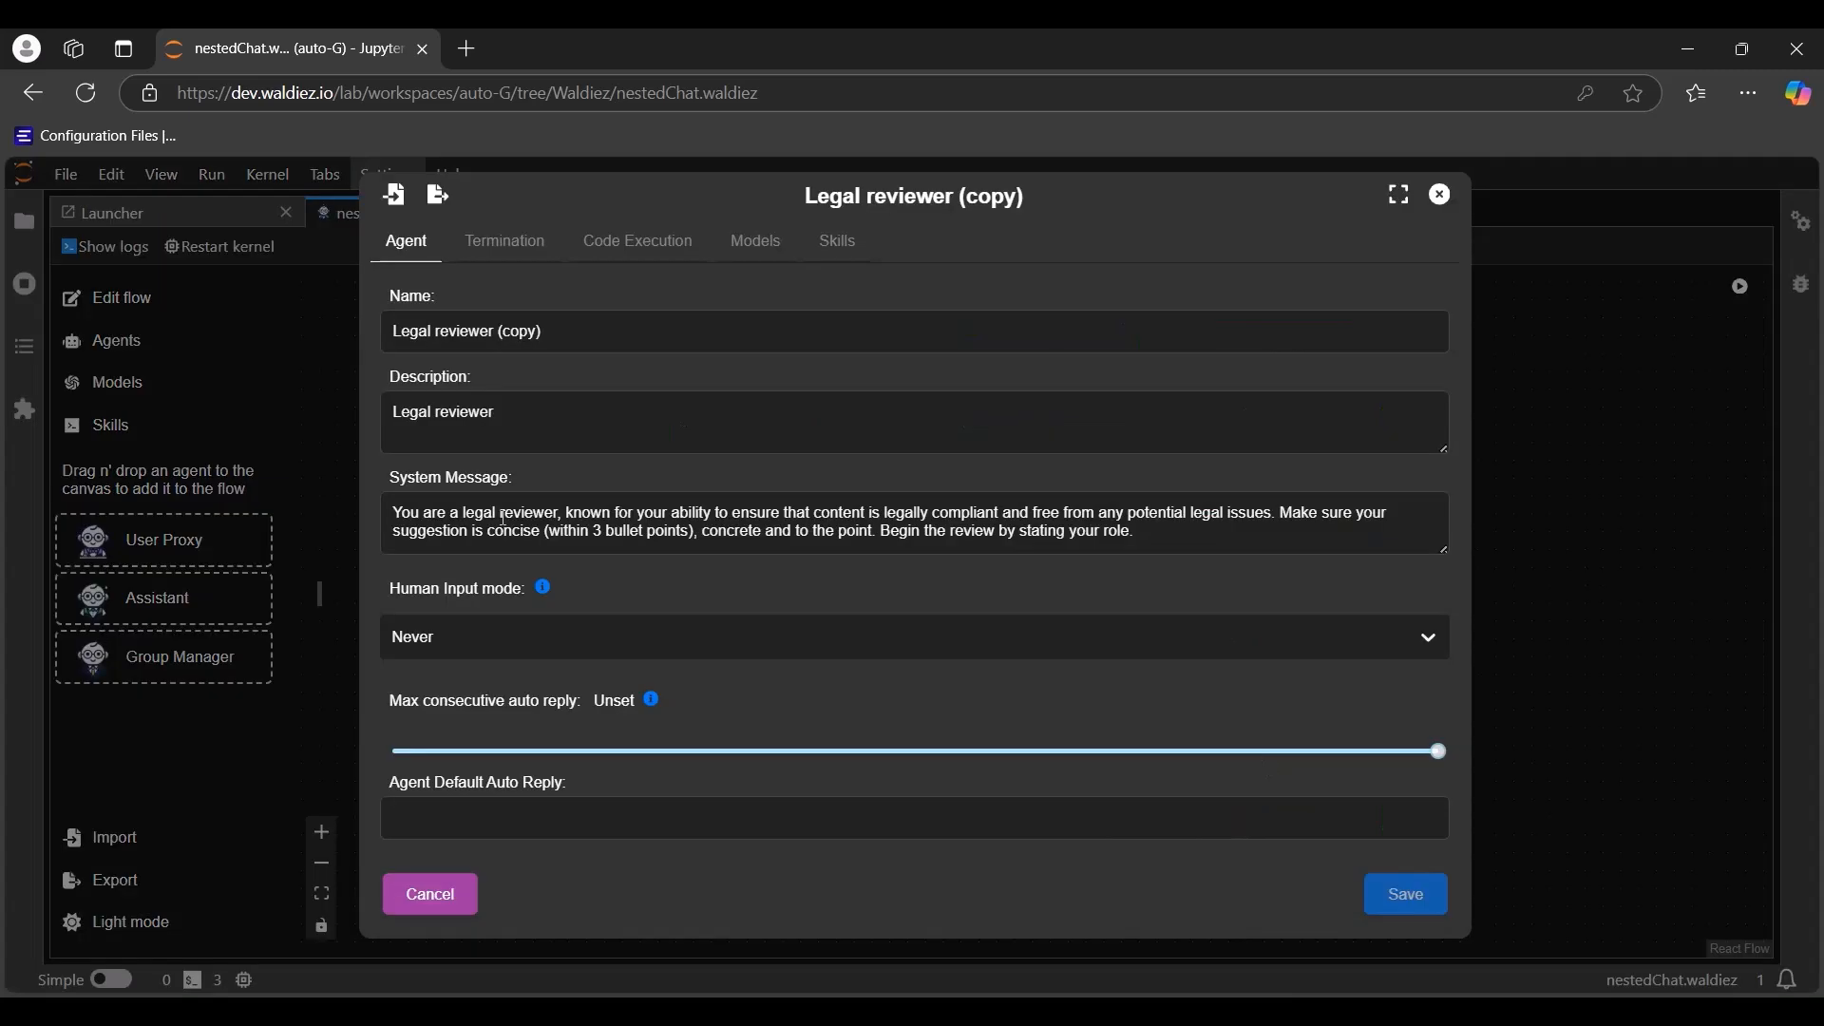
triple_click(433, 344)
type("Ethics Reviewer")
triple_click(534, 400)
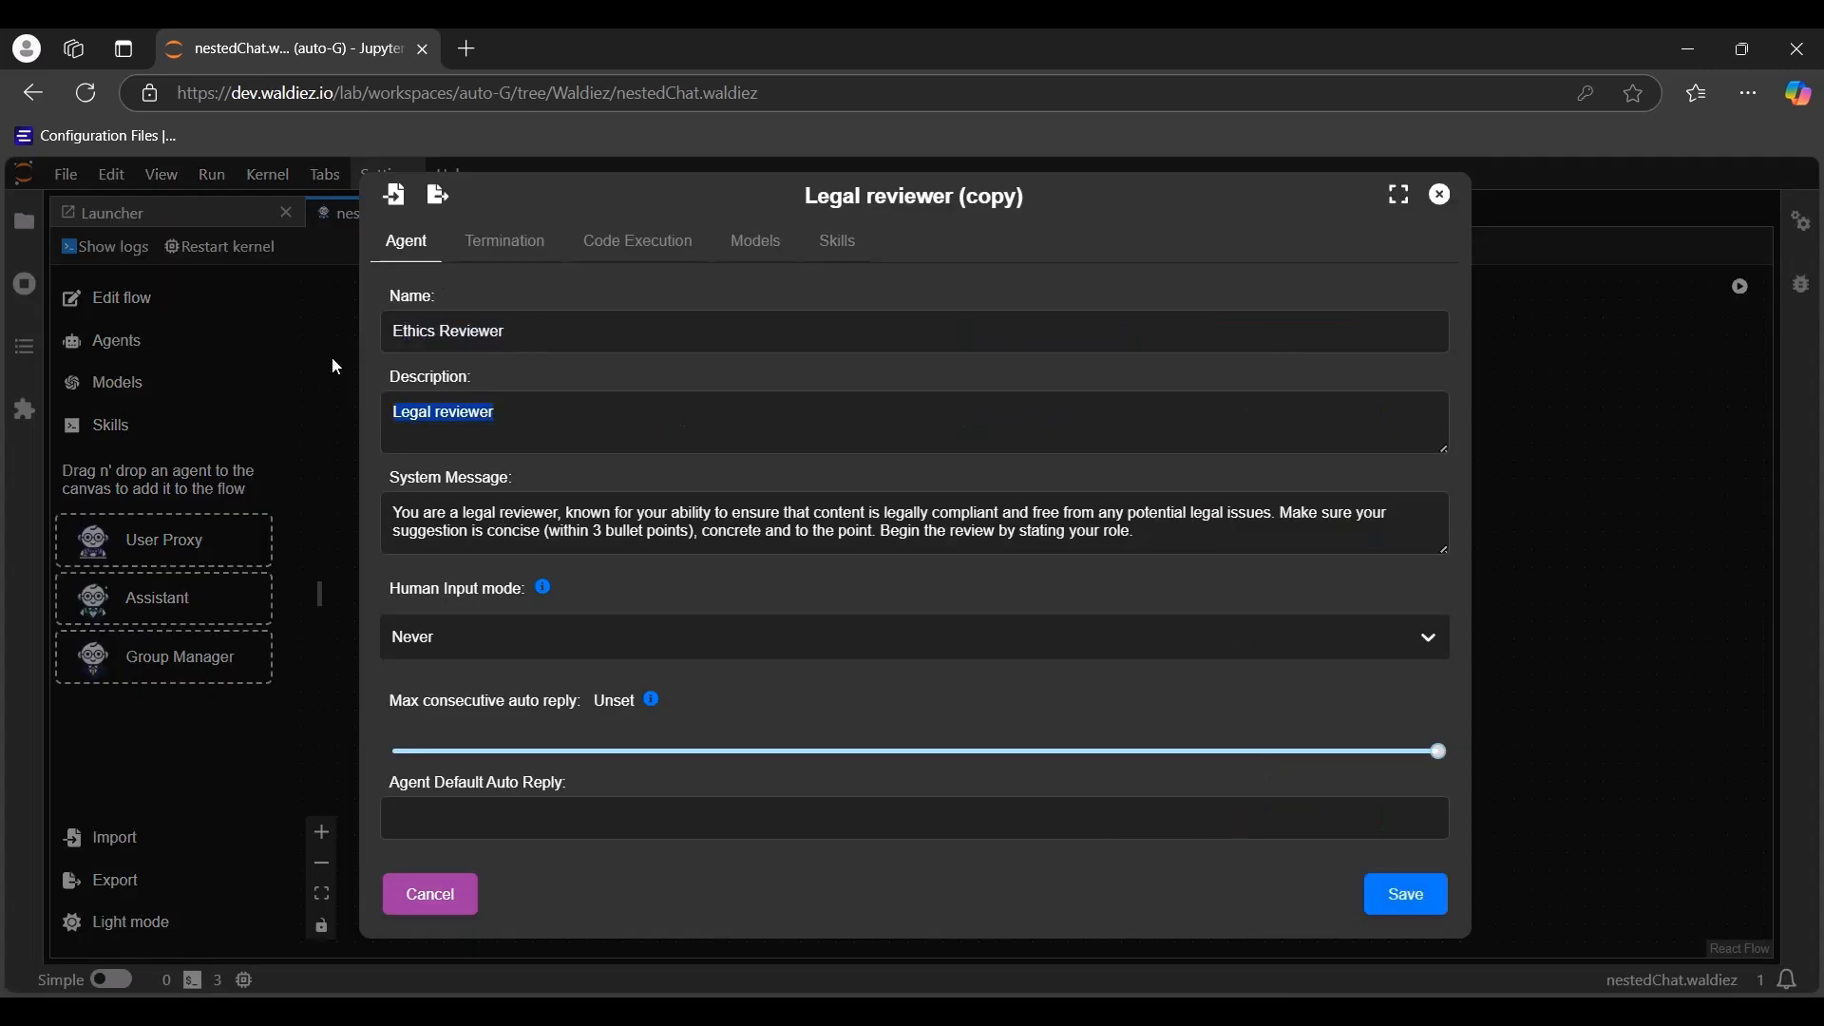
type("E")
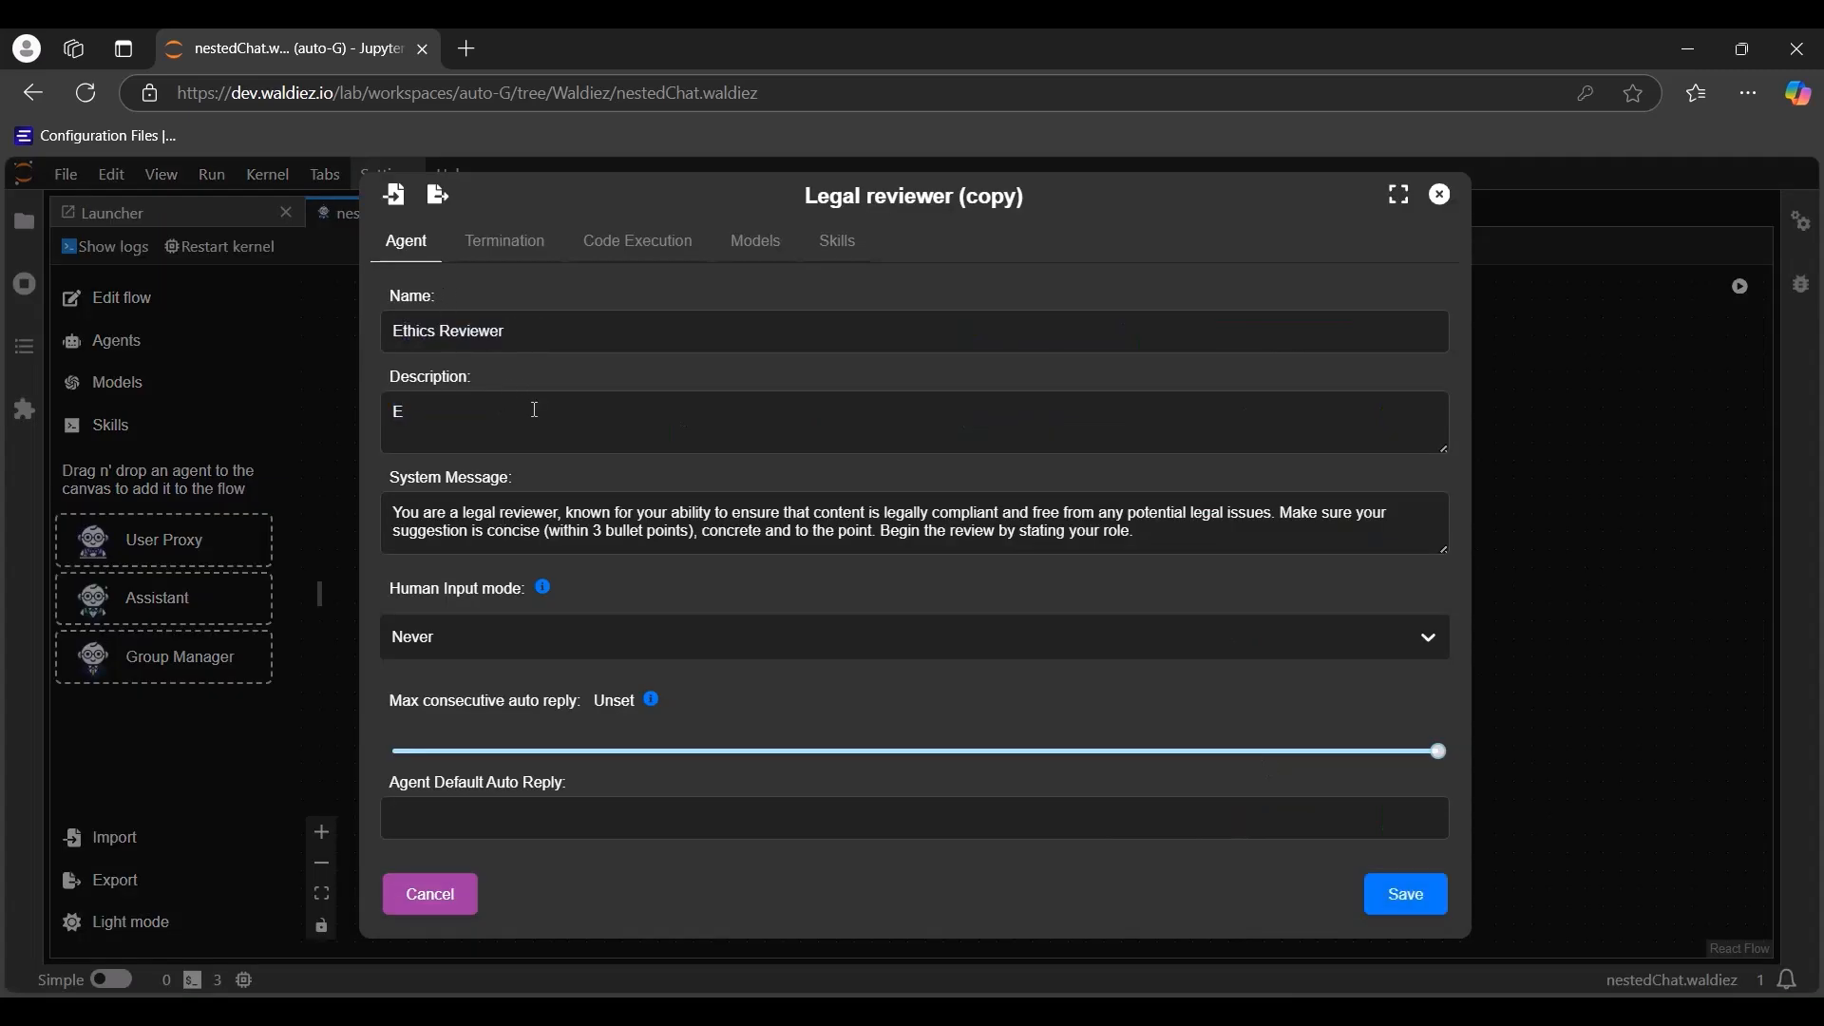
type("thics Reviewer")
Step: Replace the Ethics Reviewer's system message with one on ensuring content is ethically sound and free from potential ethical issues, and save the agent
triple_click(595, 531)
type("You are an ethics reviewer, known for your ability to ensure that content is ethically sound and free from any potential ethical issues. Make sure your suggestion is concise (within 3 bullet points), concrete and to the point. Begin the review by stating your role.")
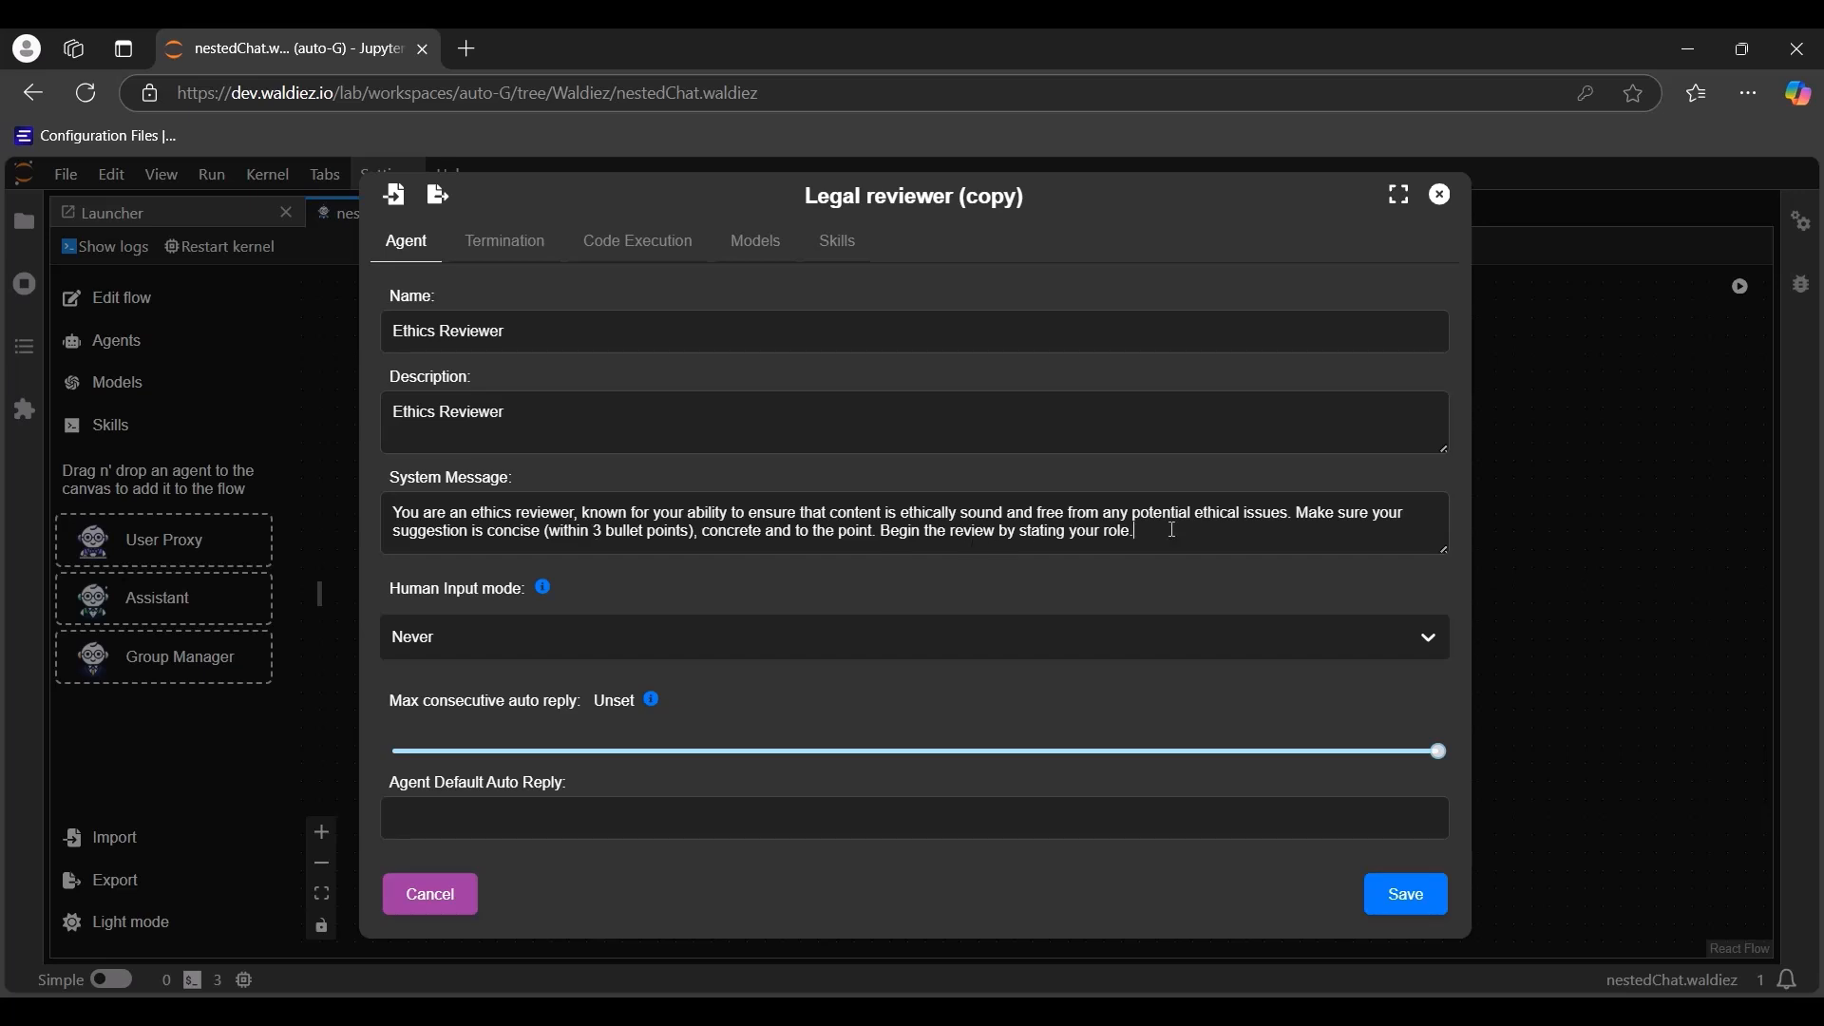
left_click(1405, 891)
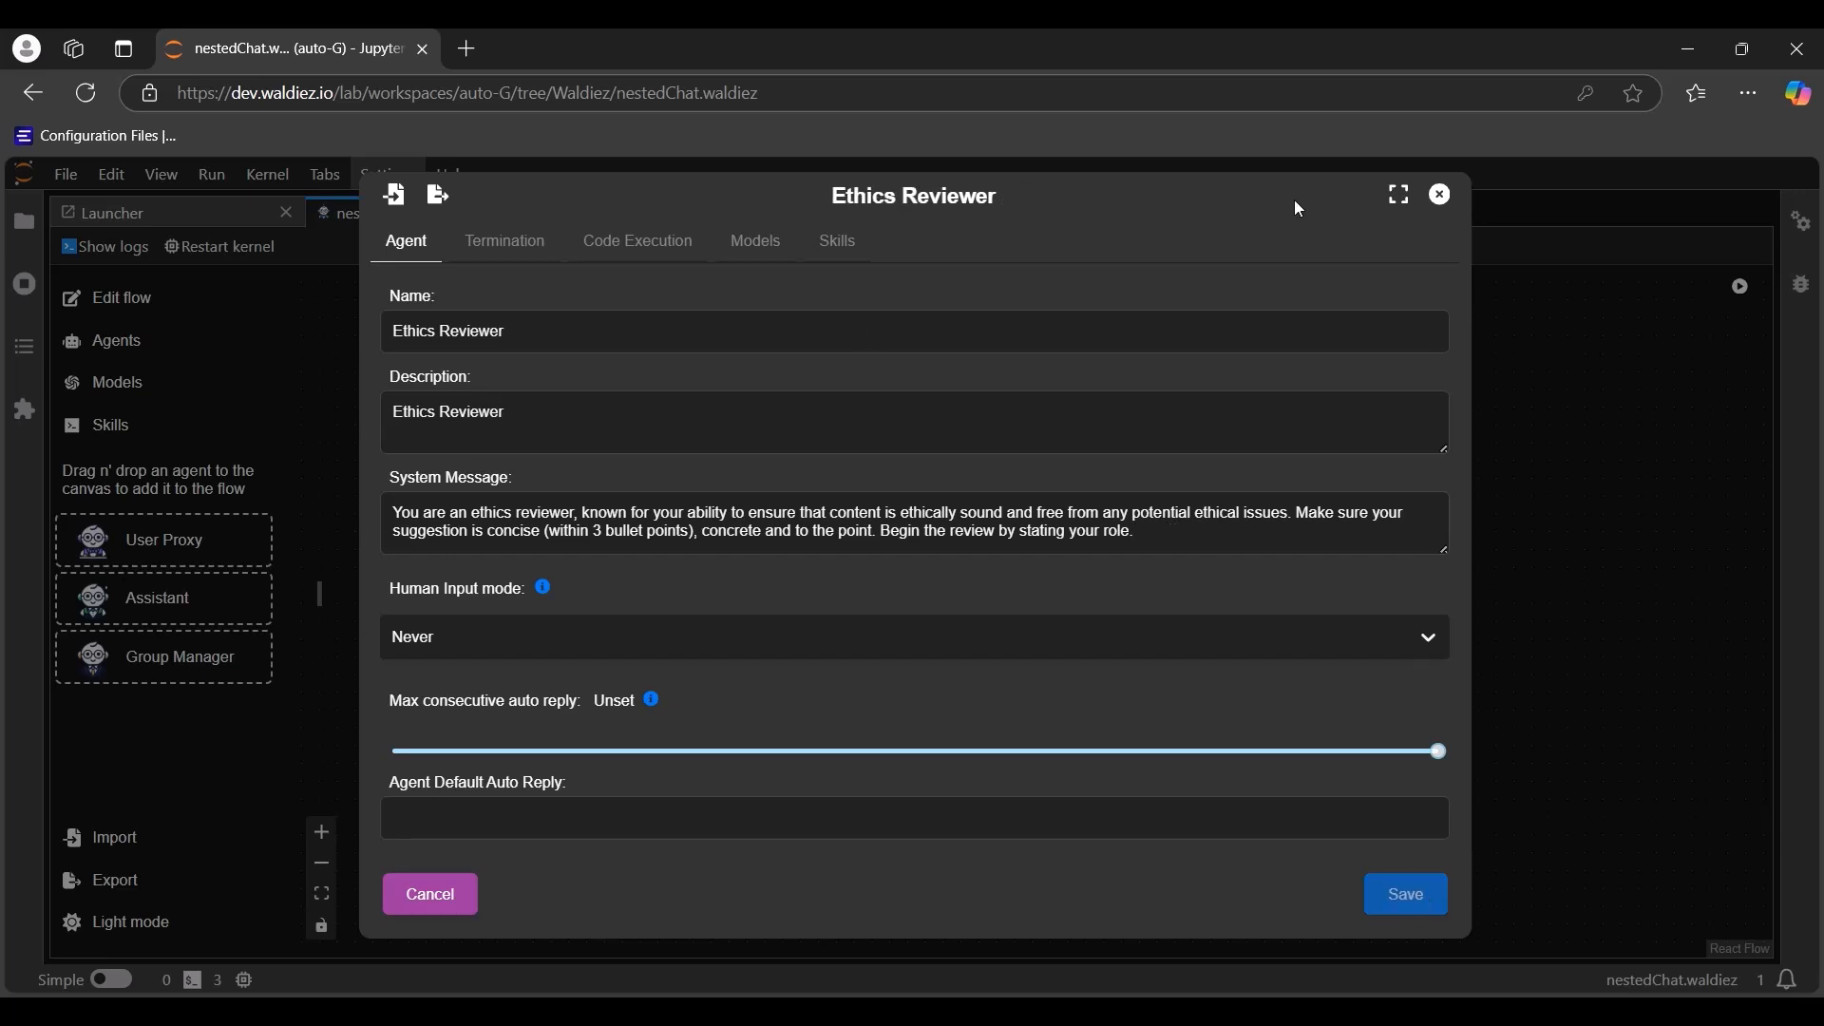
left_click(1442, 195)
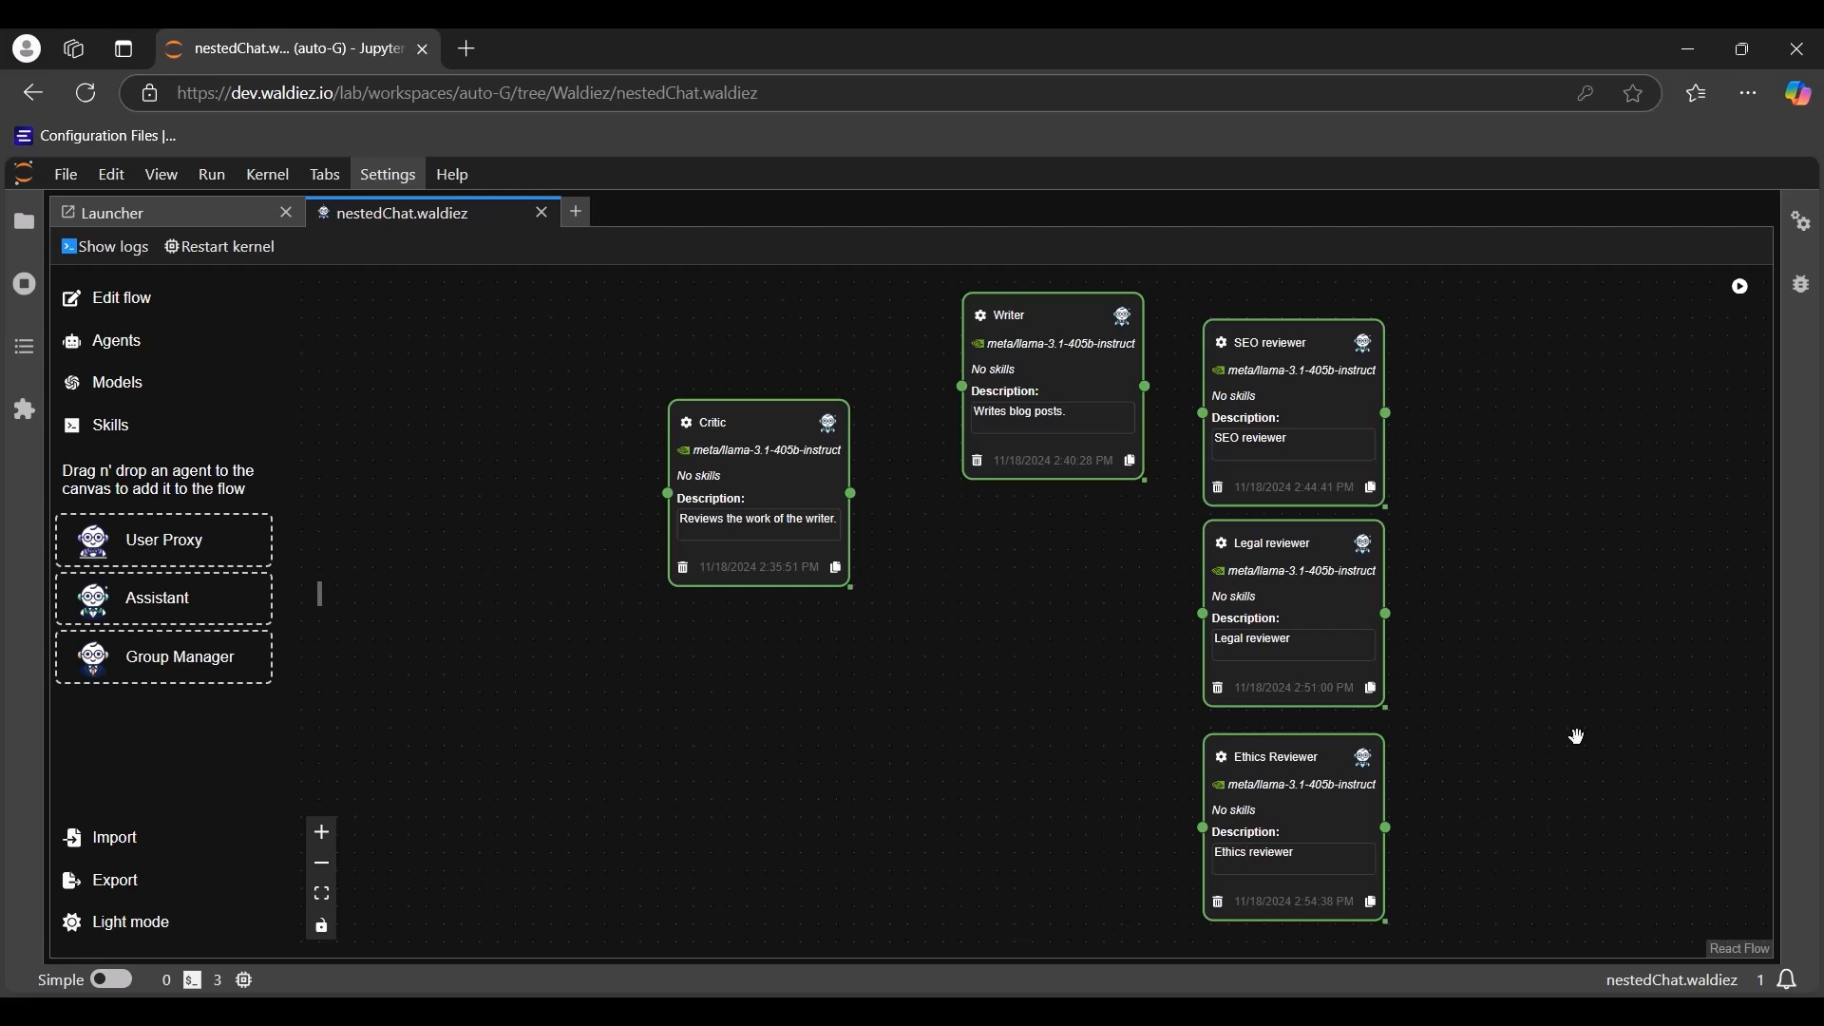
Step: Duplicate the Ethics Reviewer agent and place the copy to the lower left of the original
left_click_drag(1577, 737, 1442, 517)
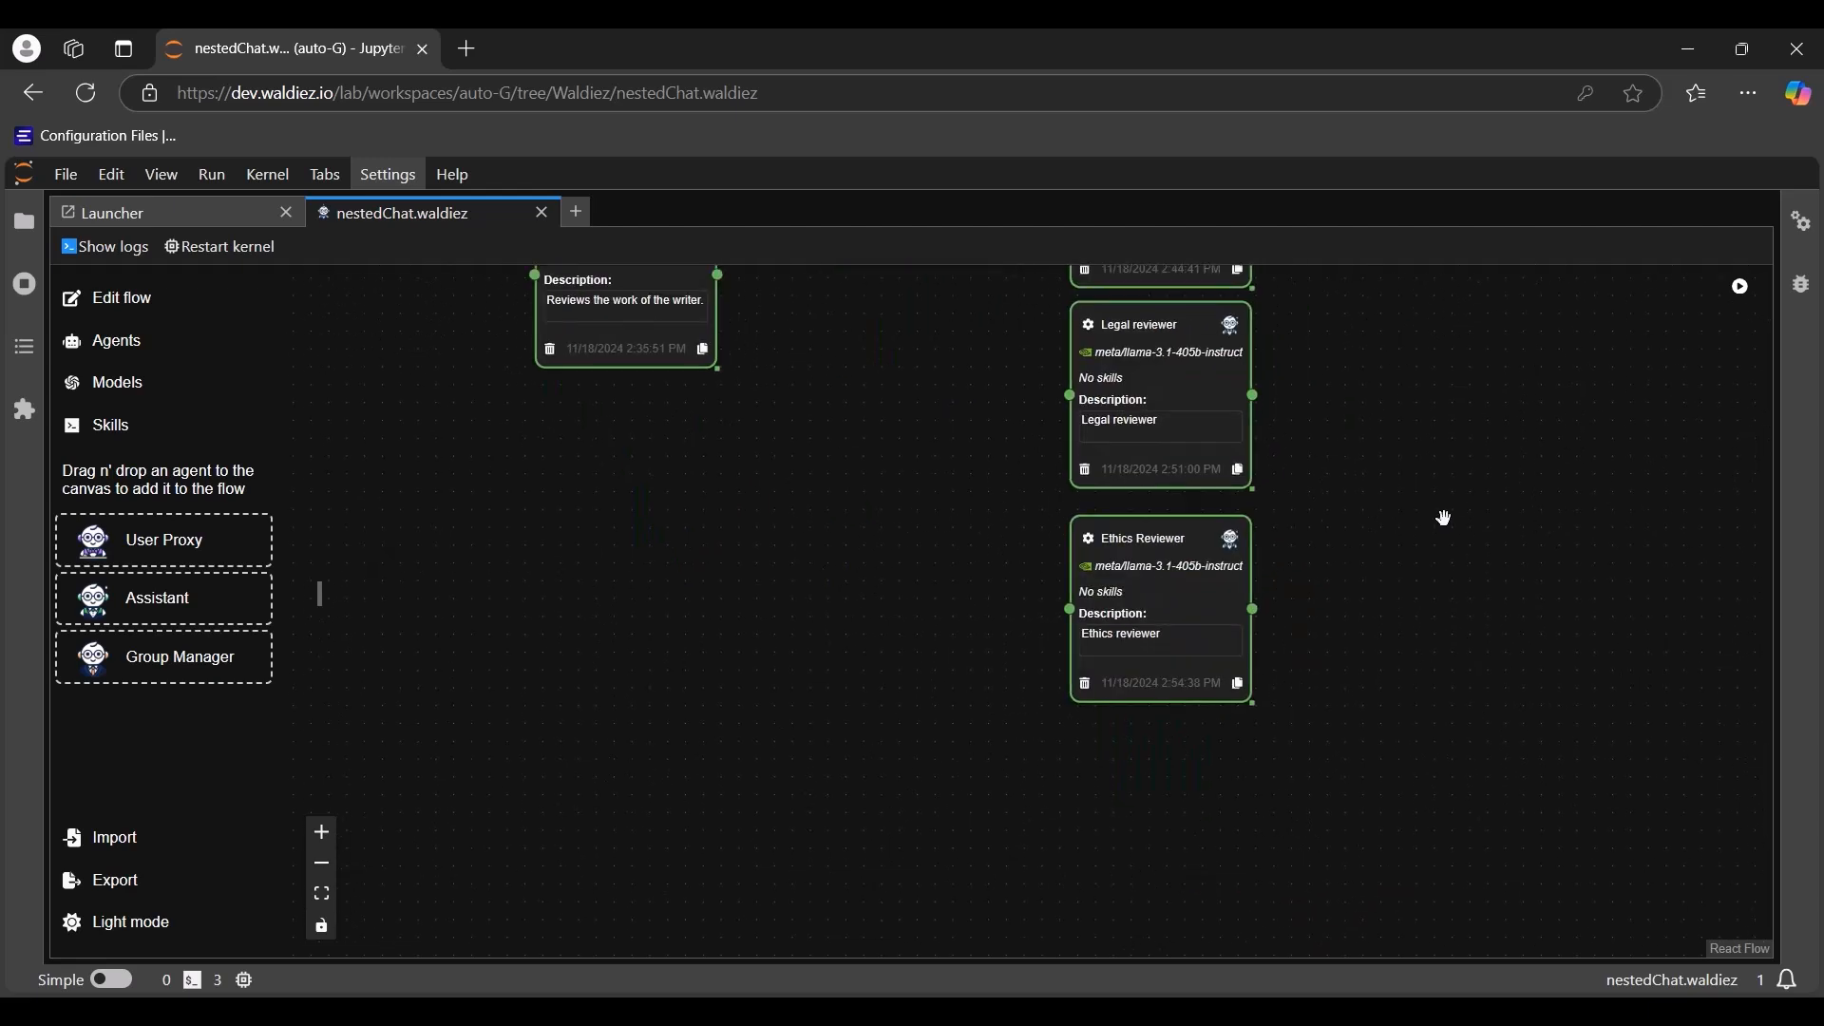
left_click(1240, 685)
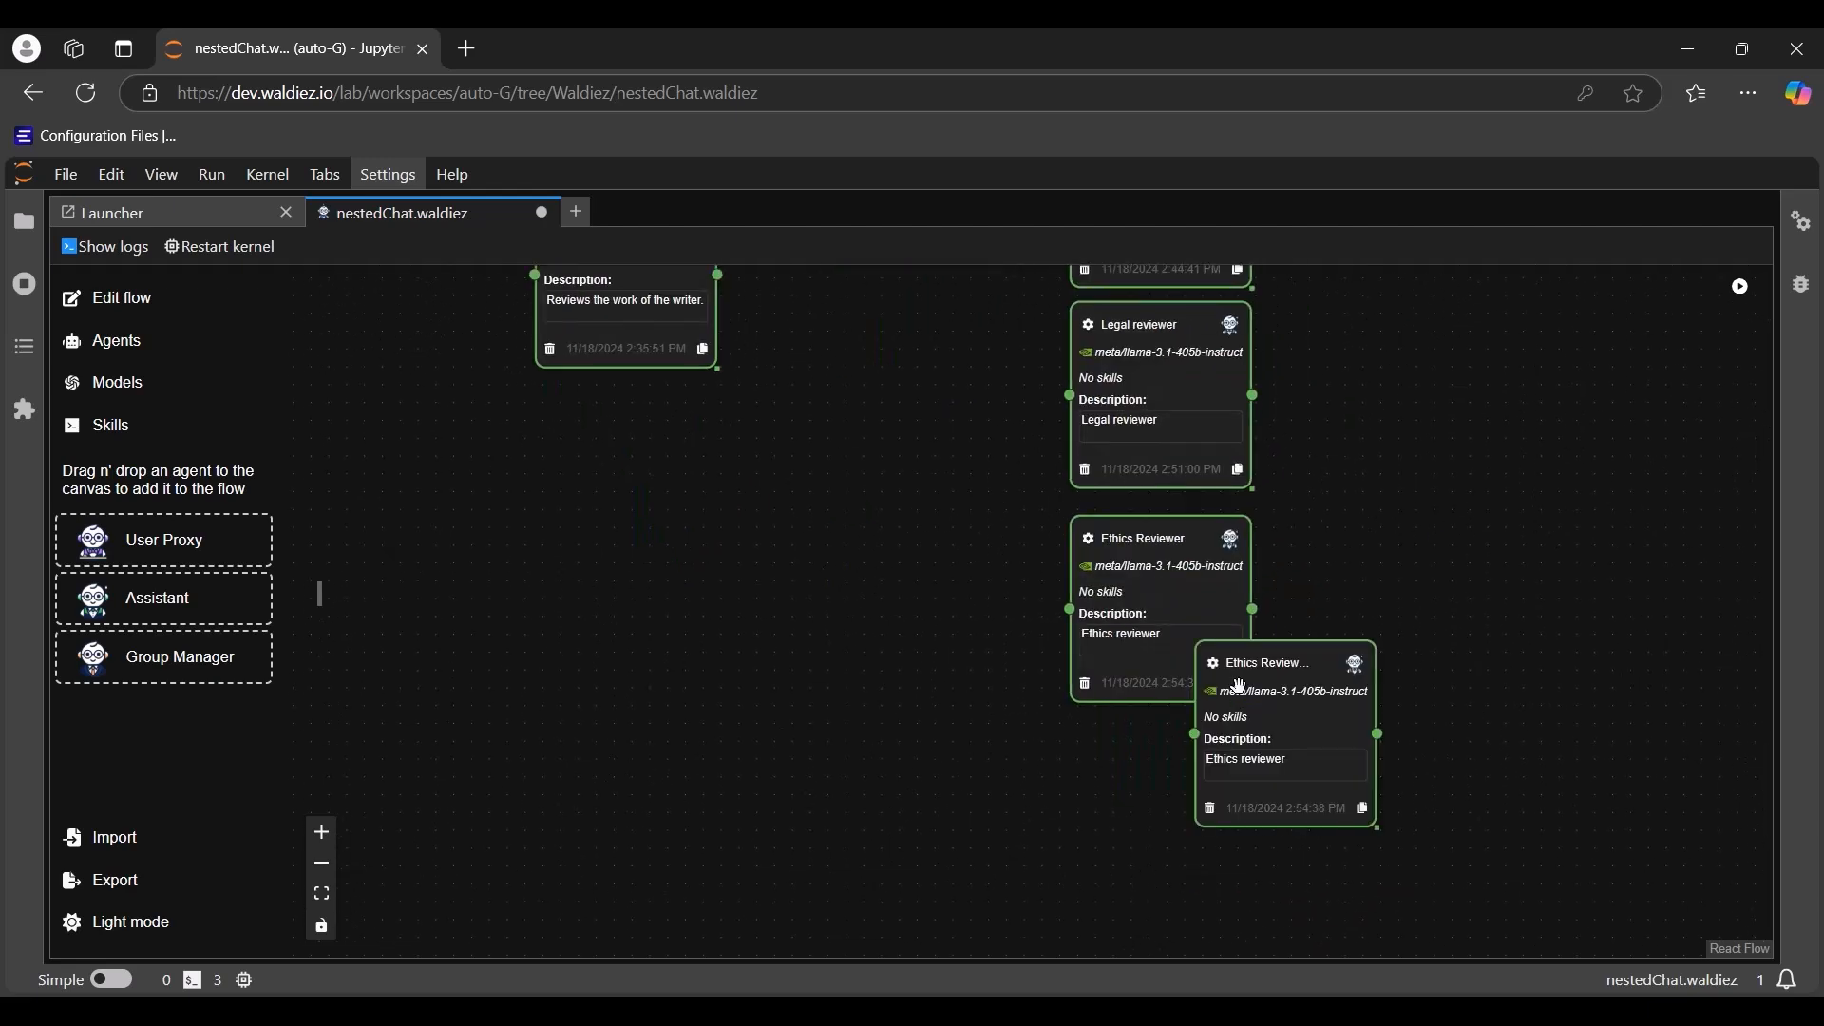
left_click_drag(1241, 685, 814, 654)
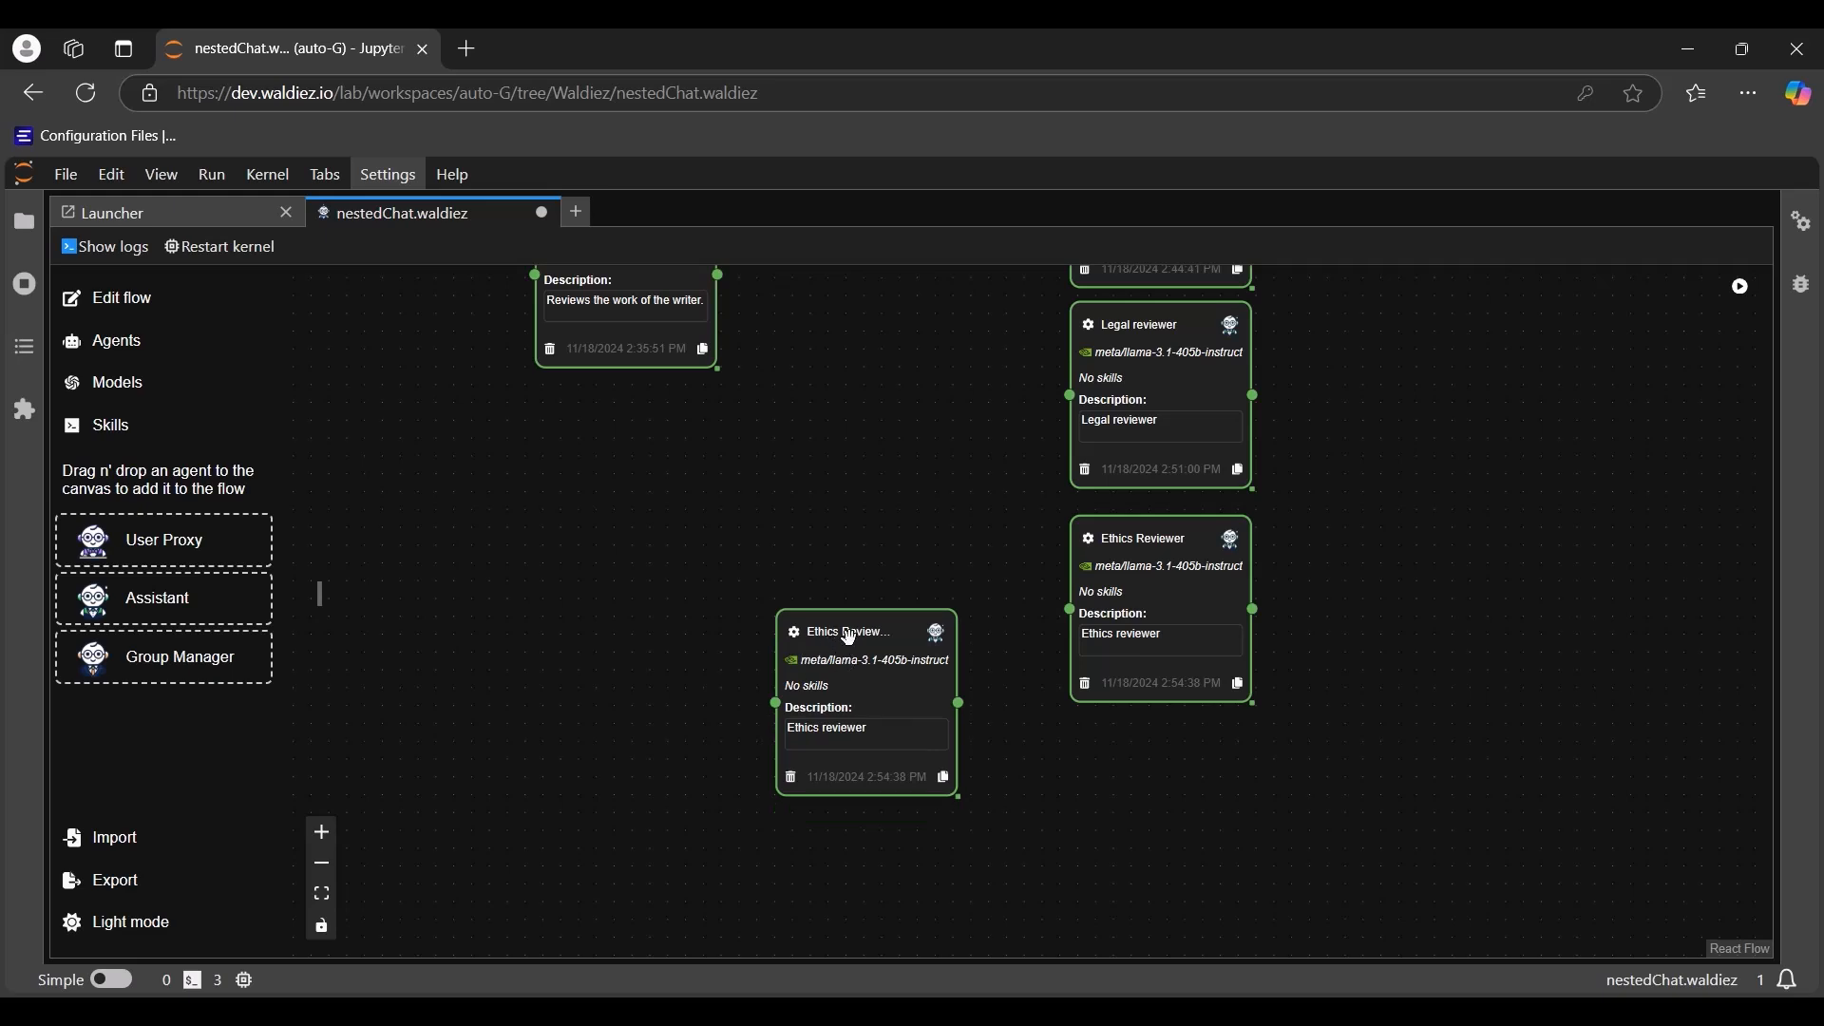
Step: Set both the name and the description of the Ethics Reviewer copy to "Meta Reviewer"
double_click(850, 637)
left_click_drag(568, 338, 122, 332)
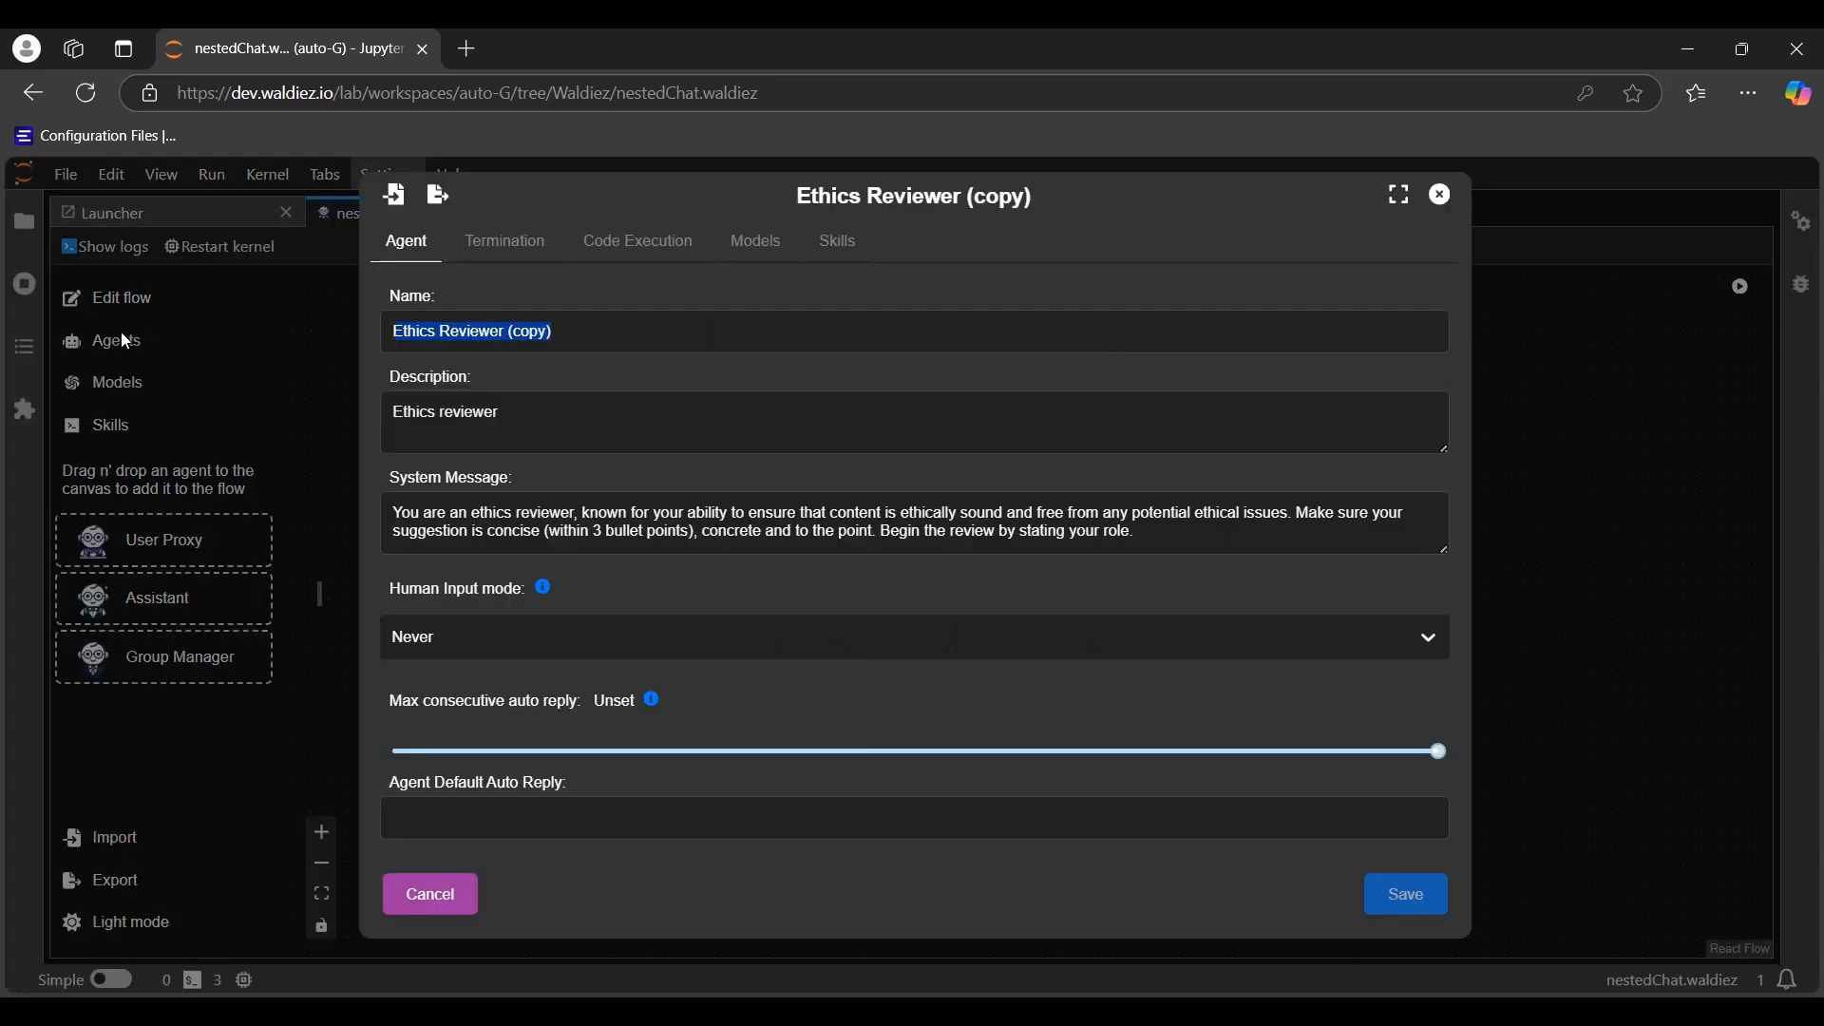
type("Meta Reviewer")
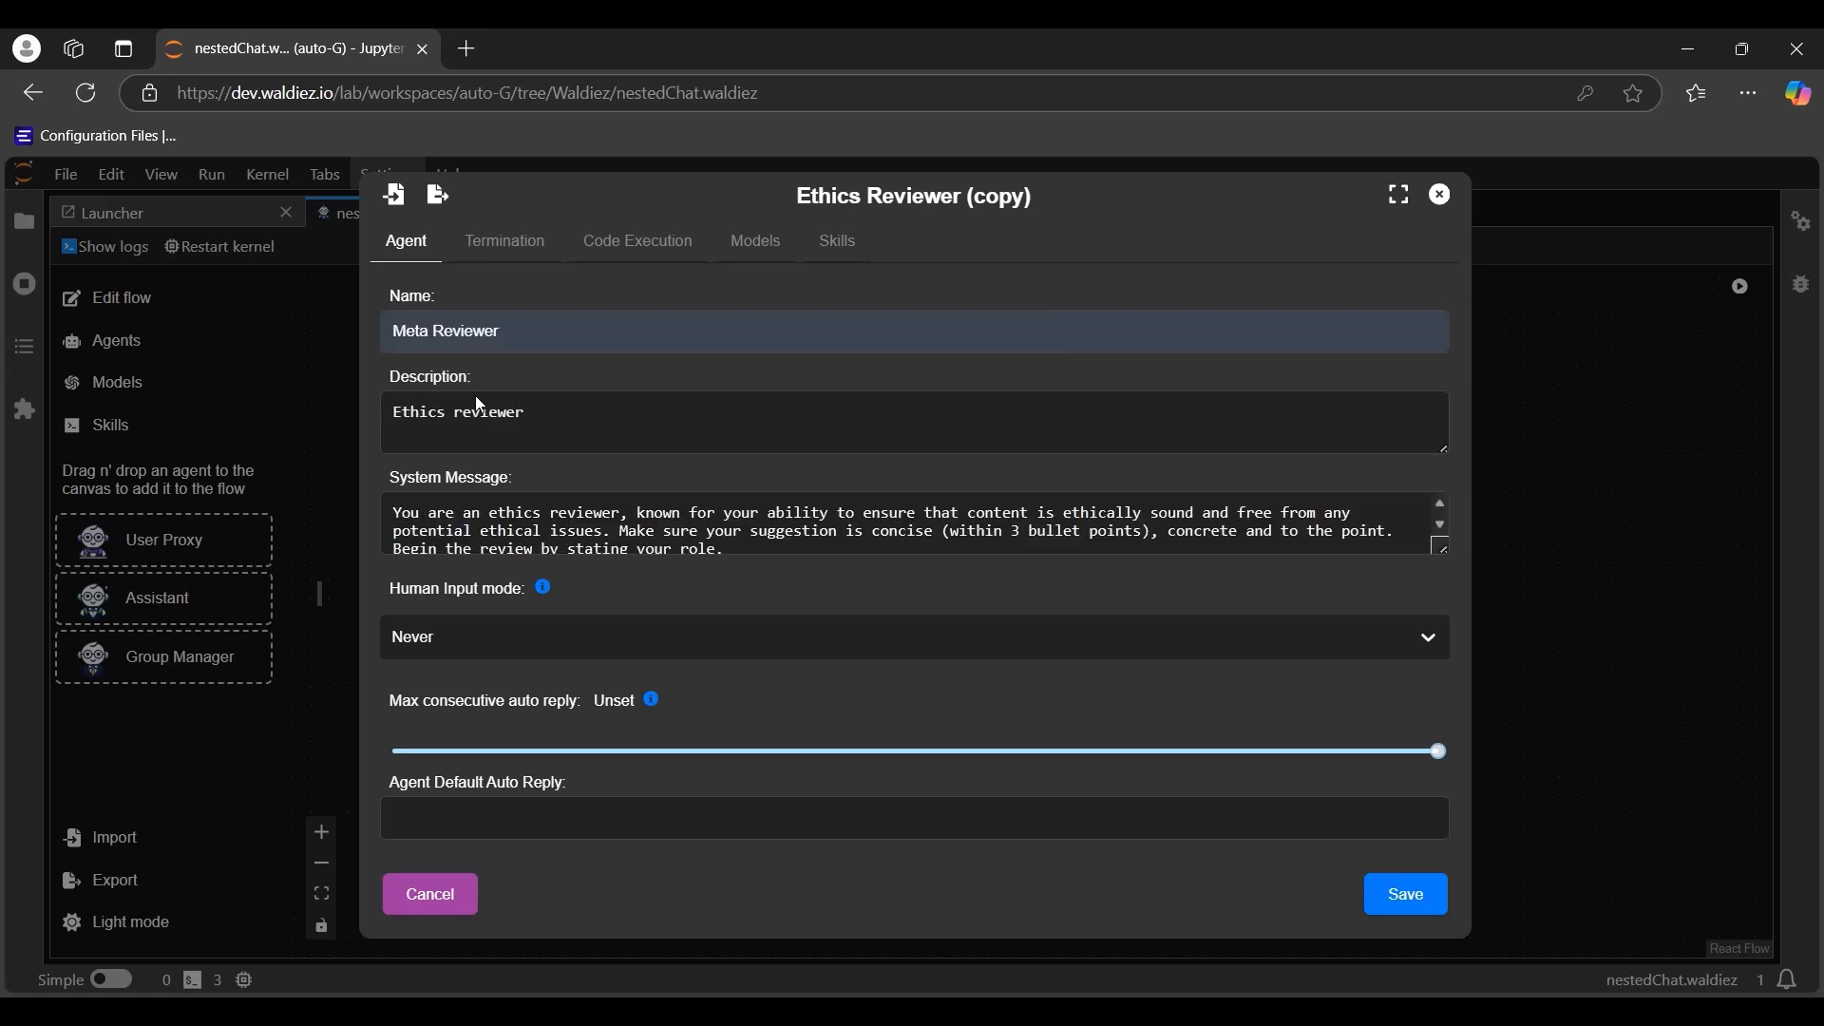
left_click_drag(488, 416, 171, 408)
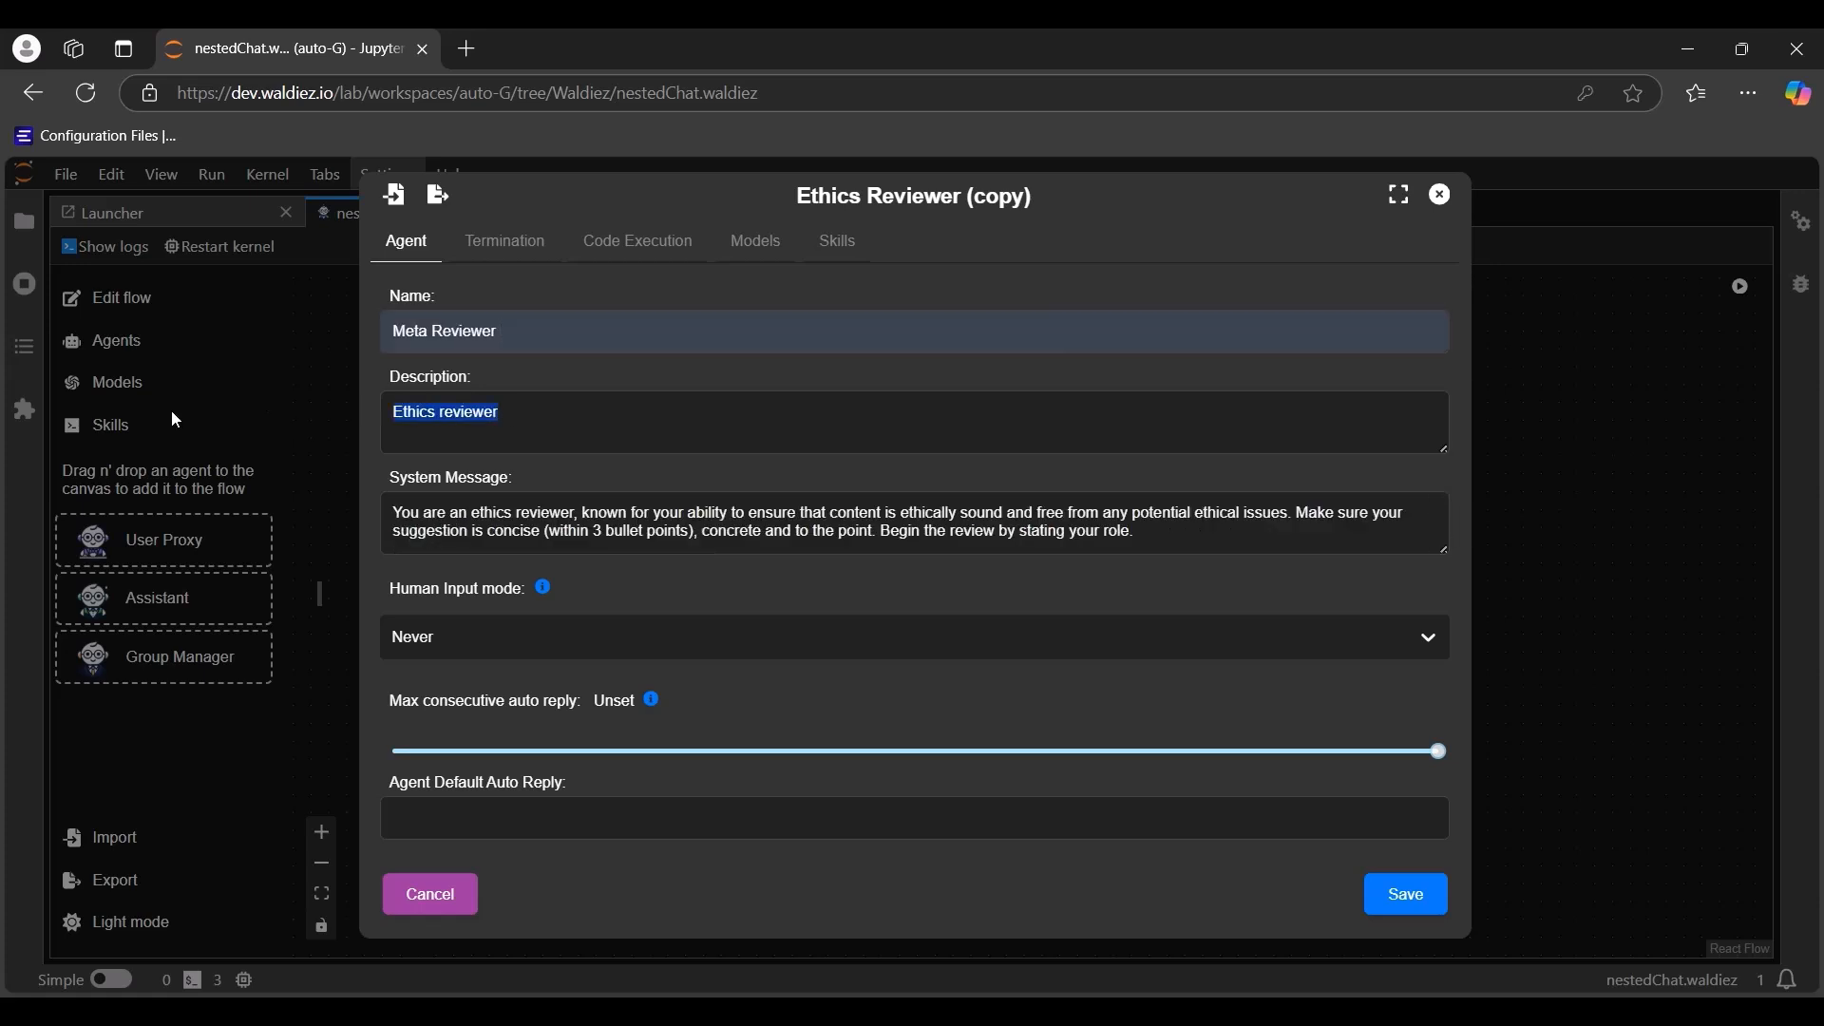
type("Meta Revie")
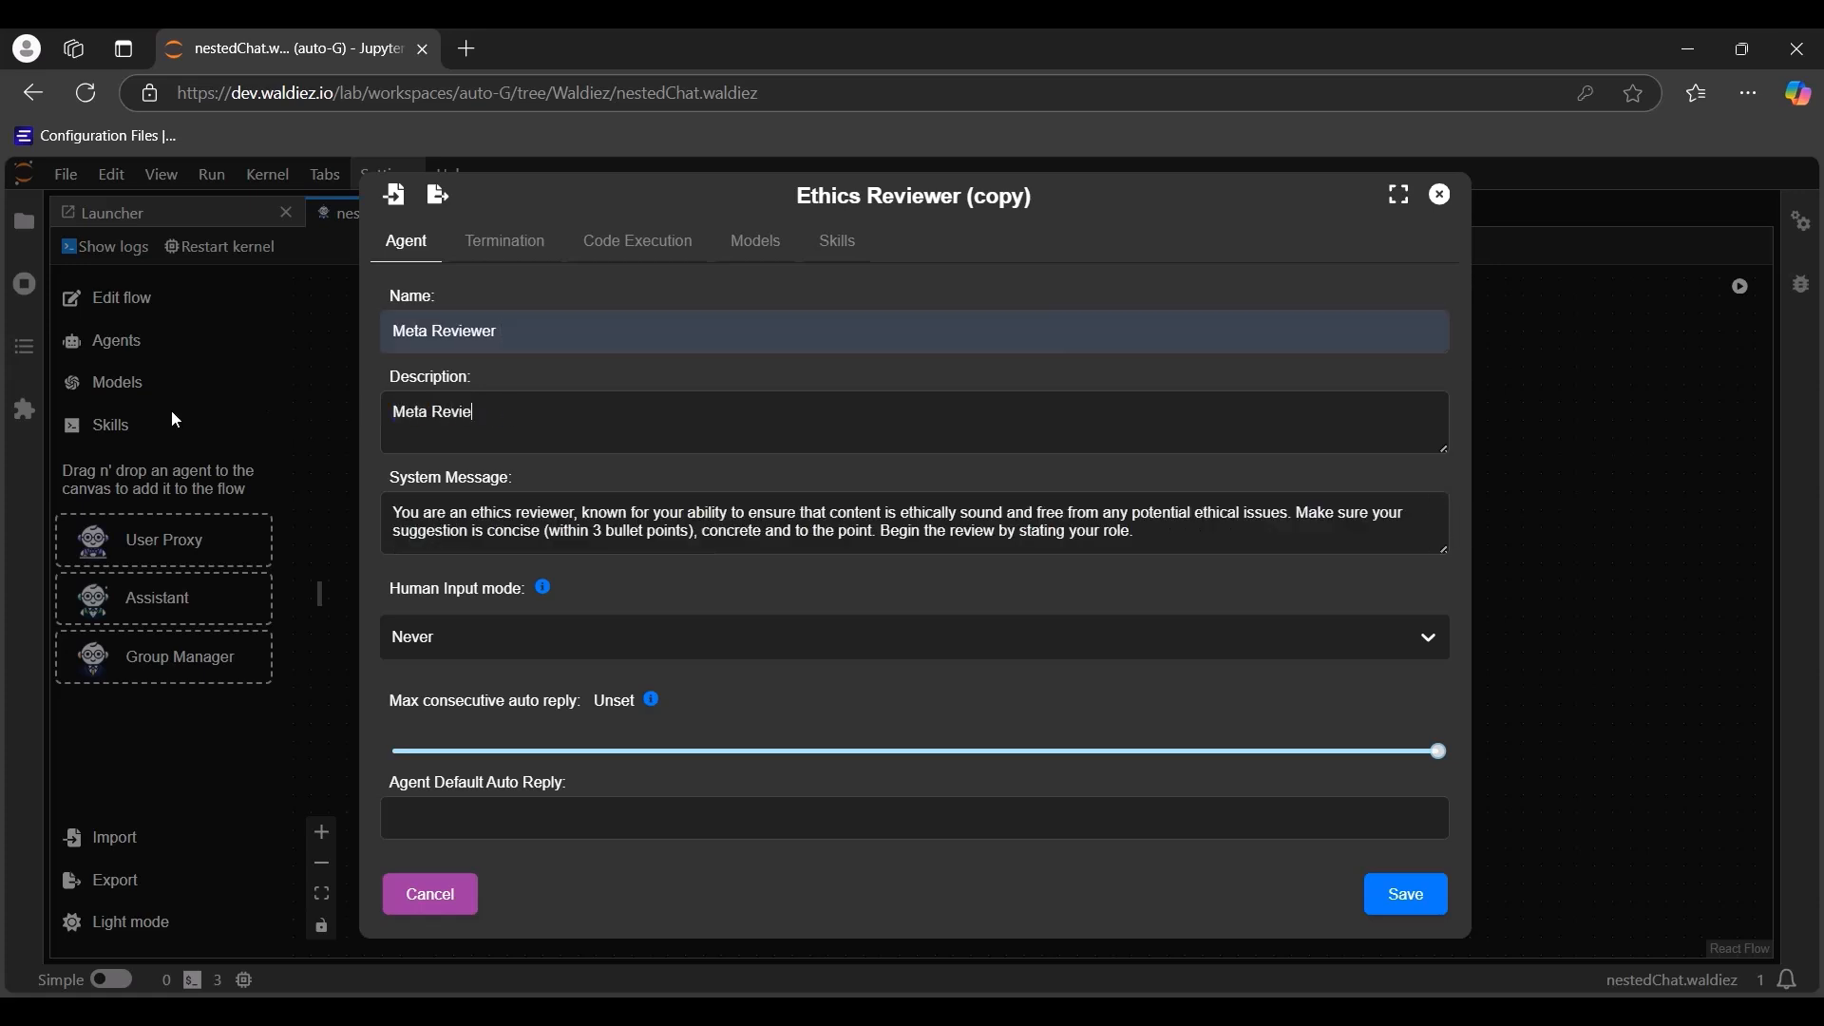
type("wer")
Step: Replace the Meta Reviewer's system message with one on aggregating other reviewers' work and giving a final suggestion on the content, and save the agent
triple_click(537, 508)
type("You are a meta reviewer, you aggregate and review the work of other reviewers and give a final suggestion on the content.")
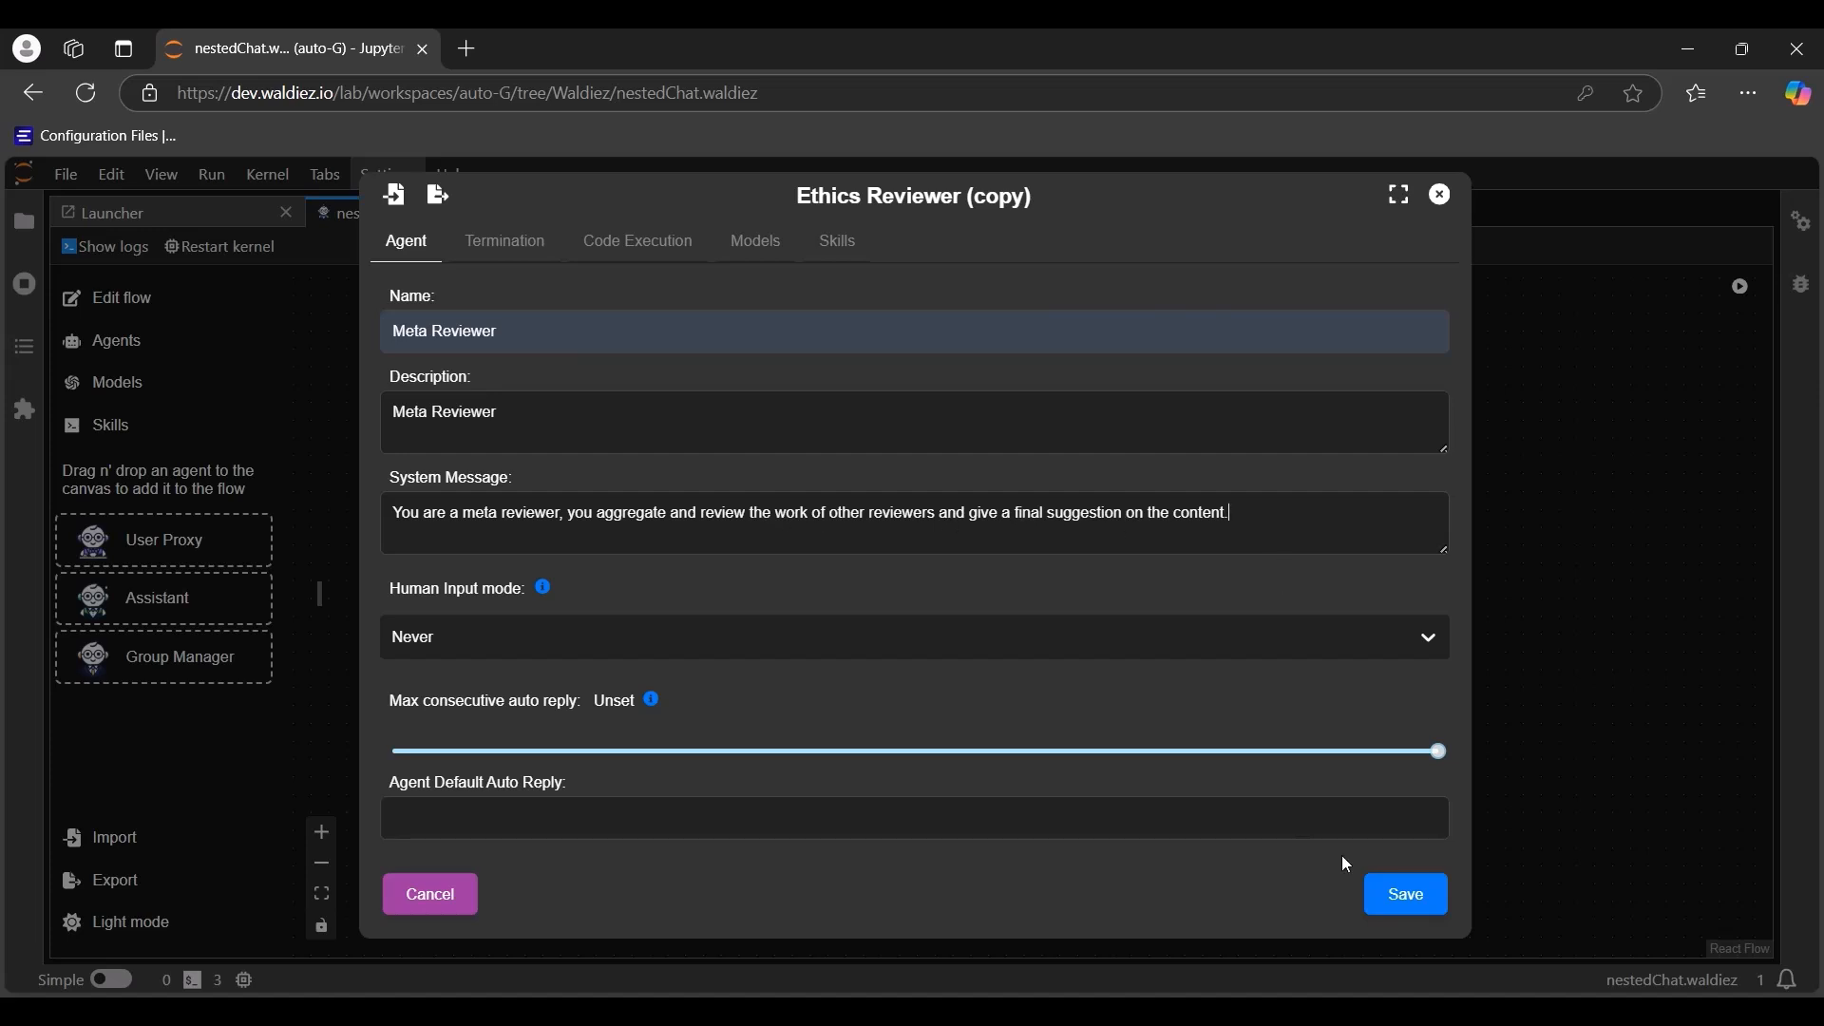
left_click(1408, 898)
left_click(1441, 195)
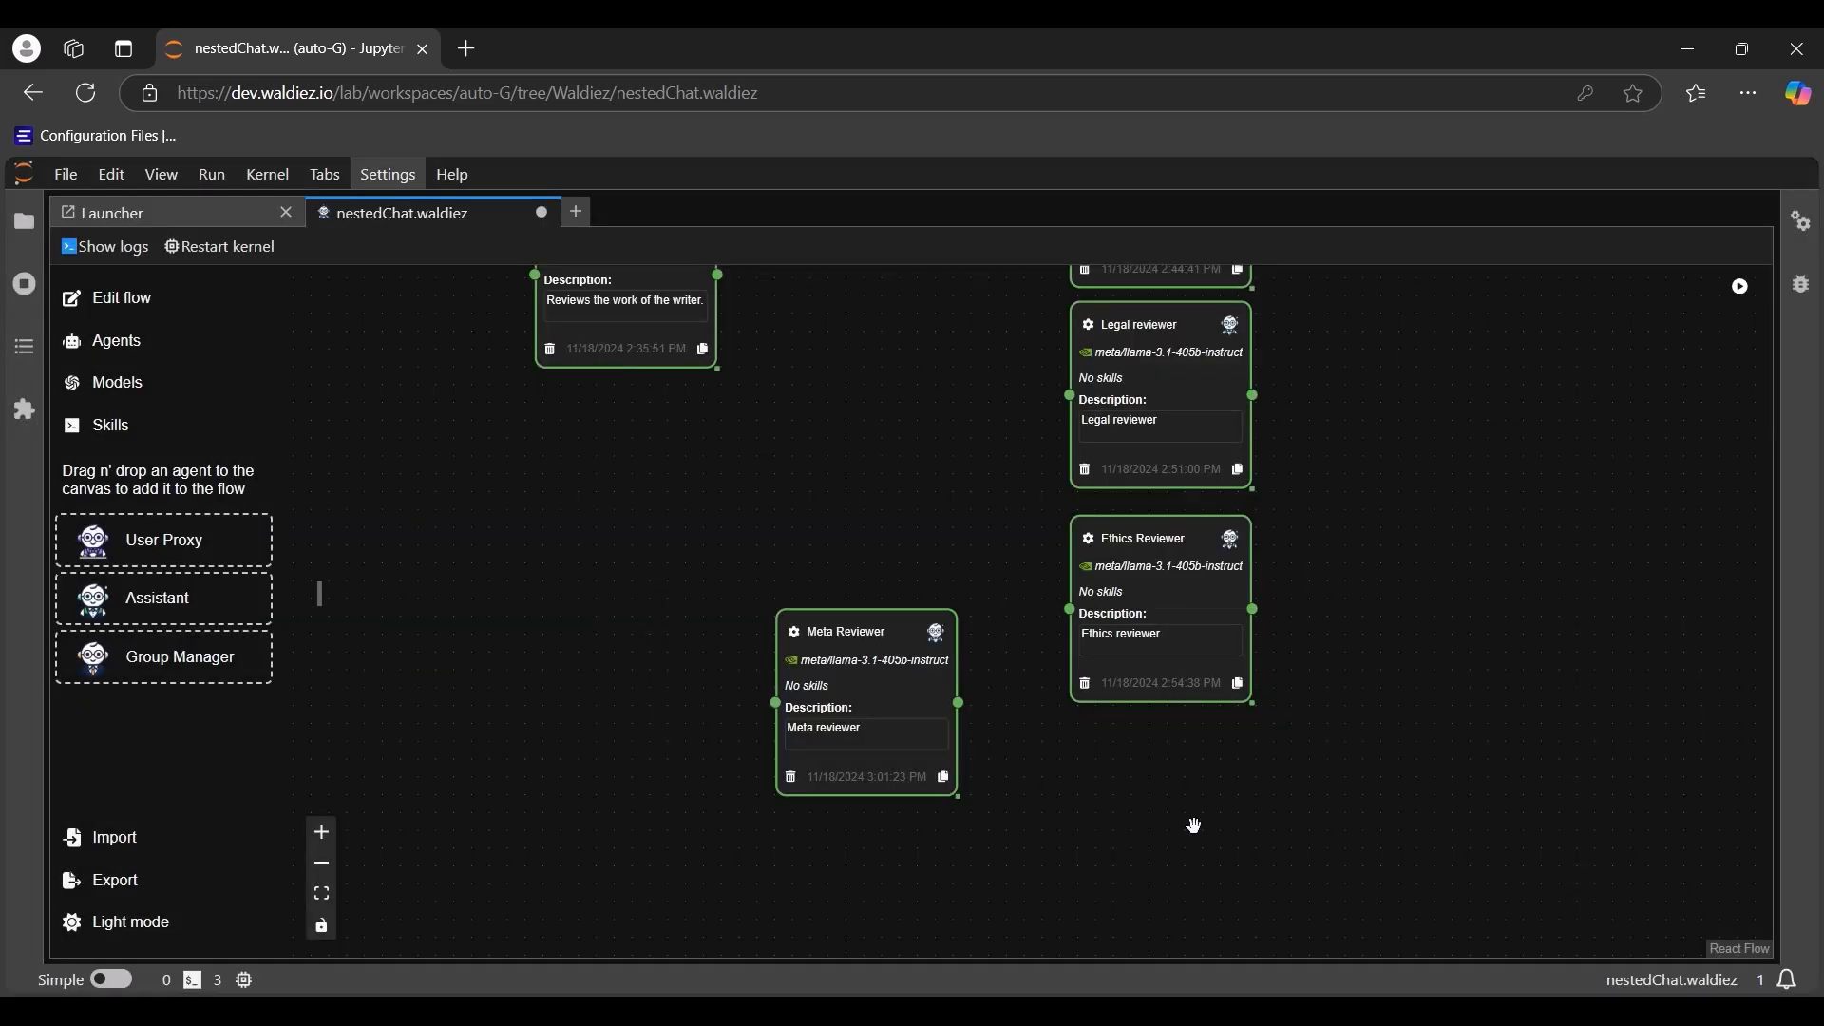
Step: Connect the Critic agent to the Writer and set the connection's max turns to 2
scroll(871, 656, "up", 3)
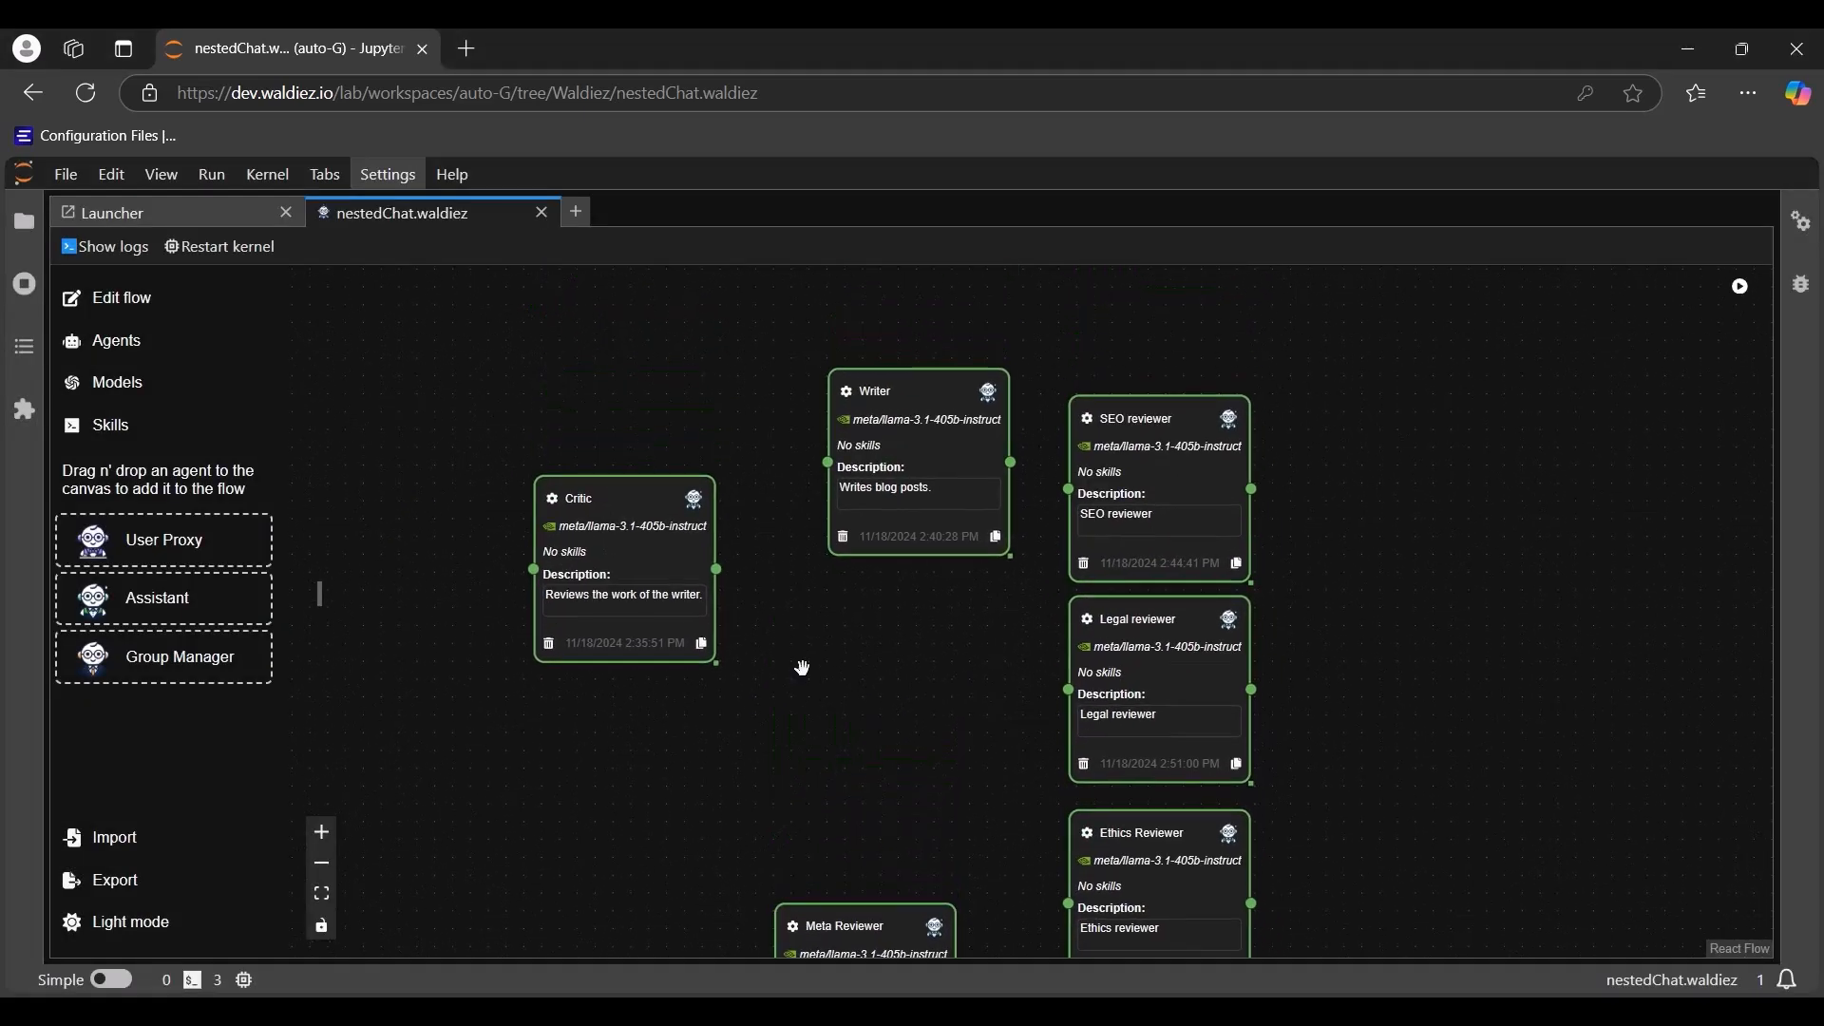
left_click_drag(716, 570, 824, 471)
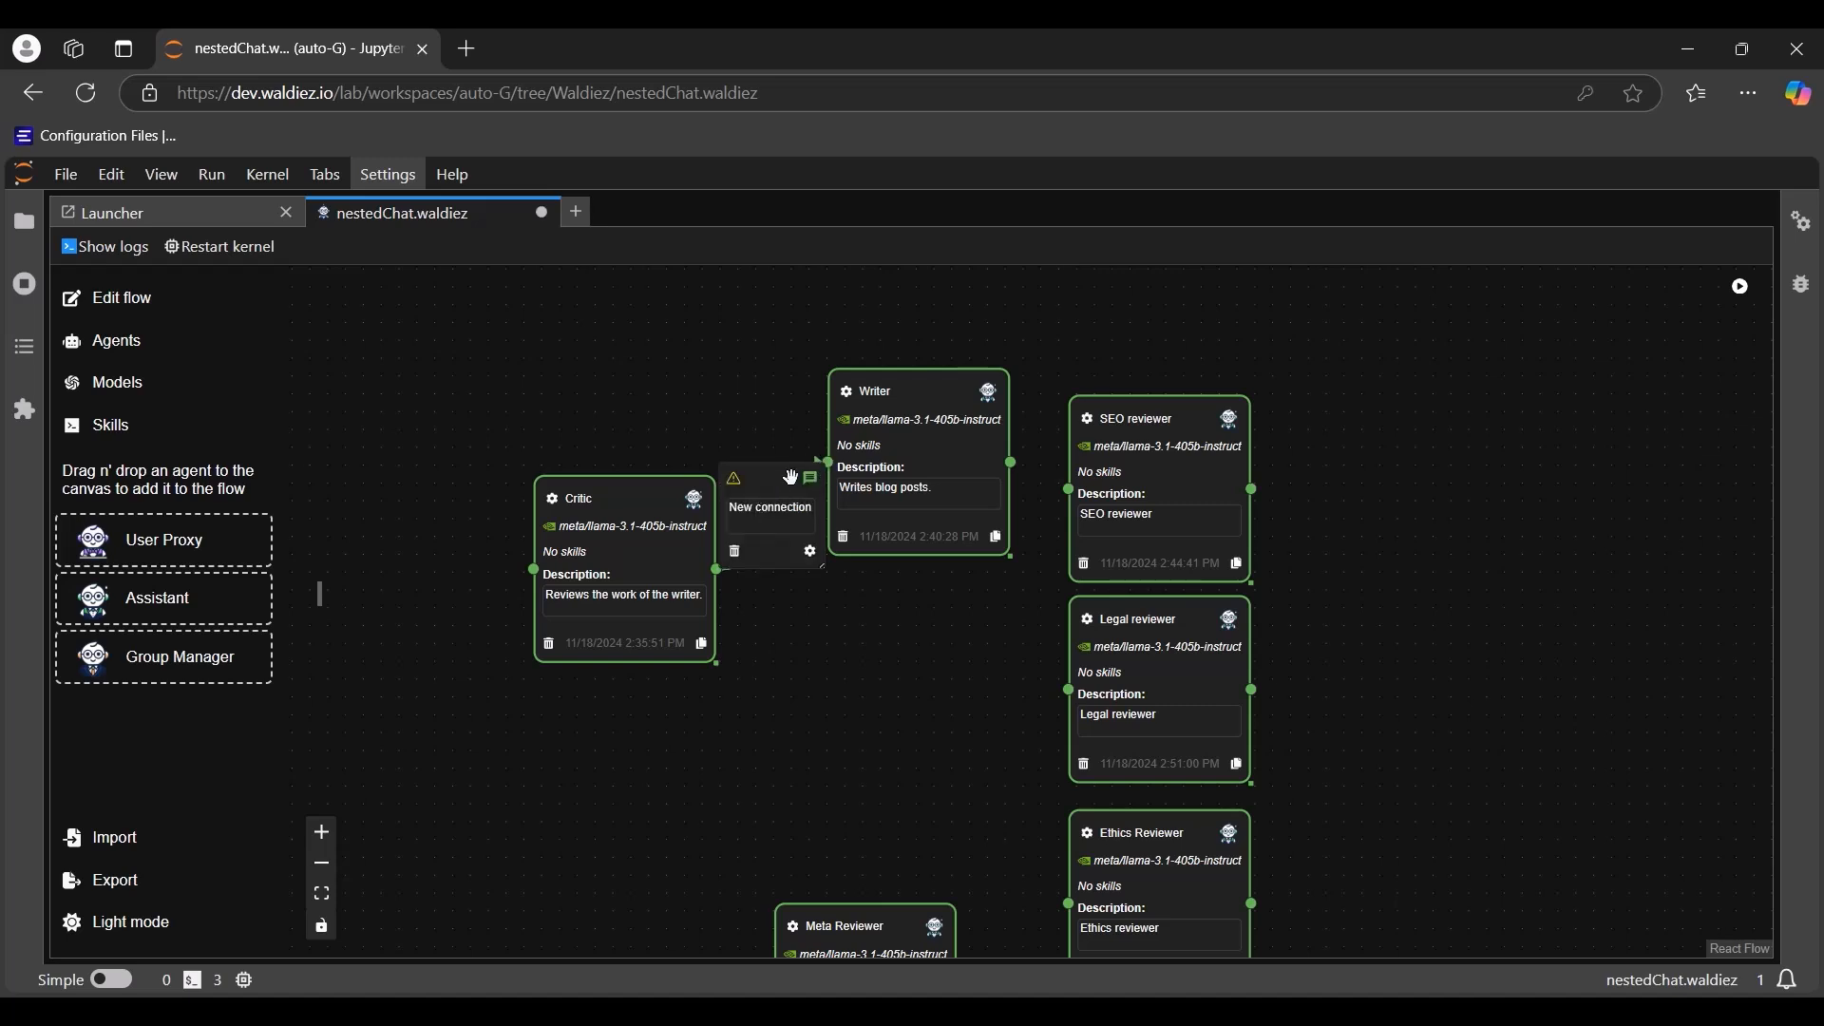
left_click(795, 480)
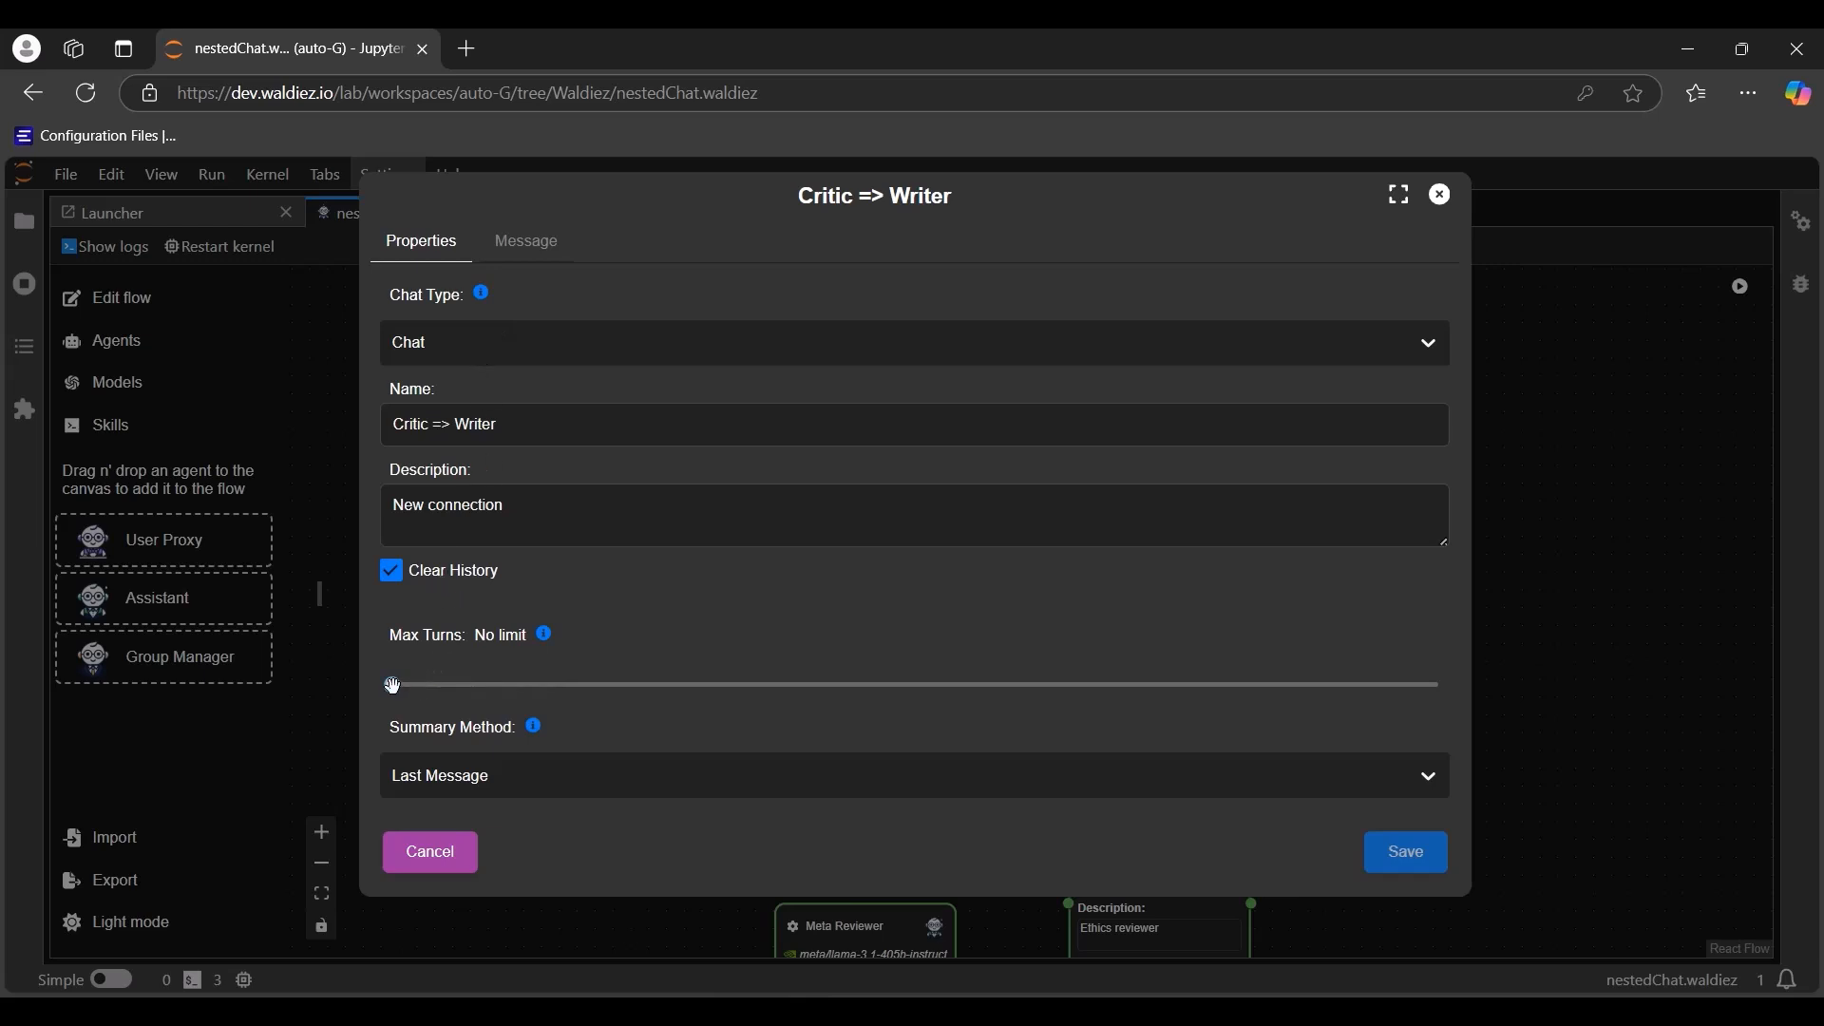
left_click_drag(393, 685, 414, 685)
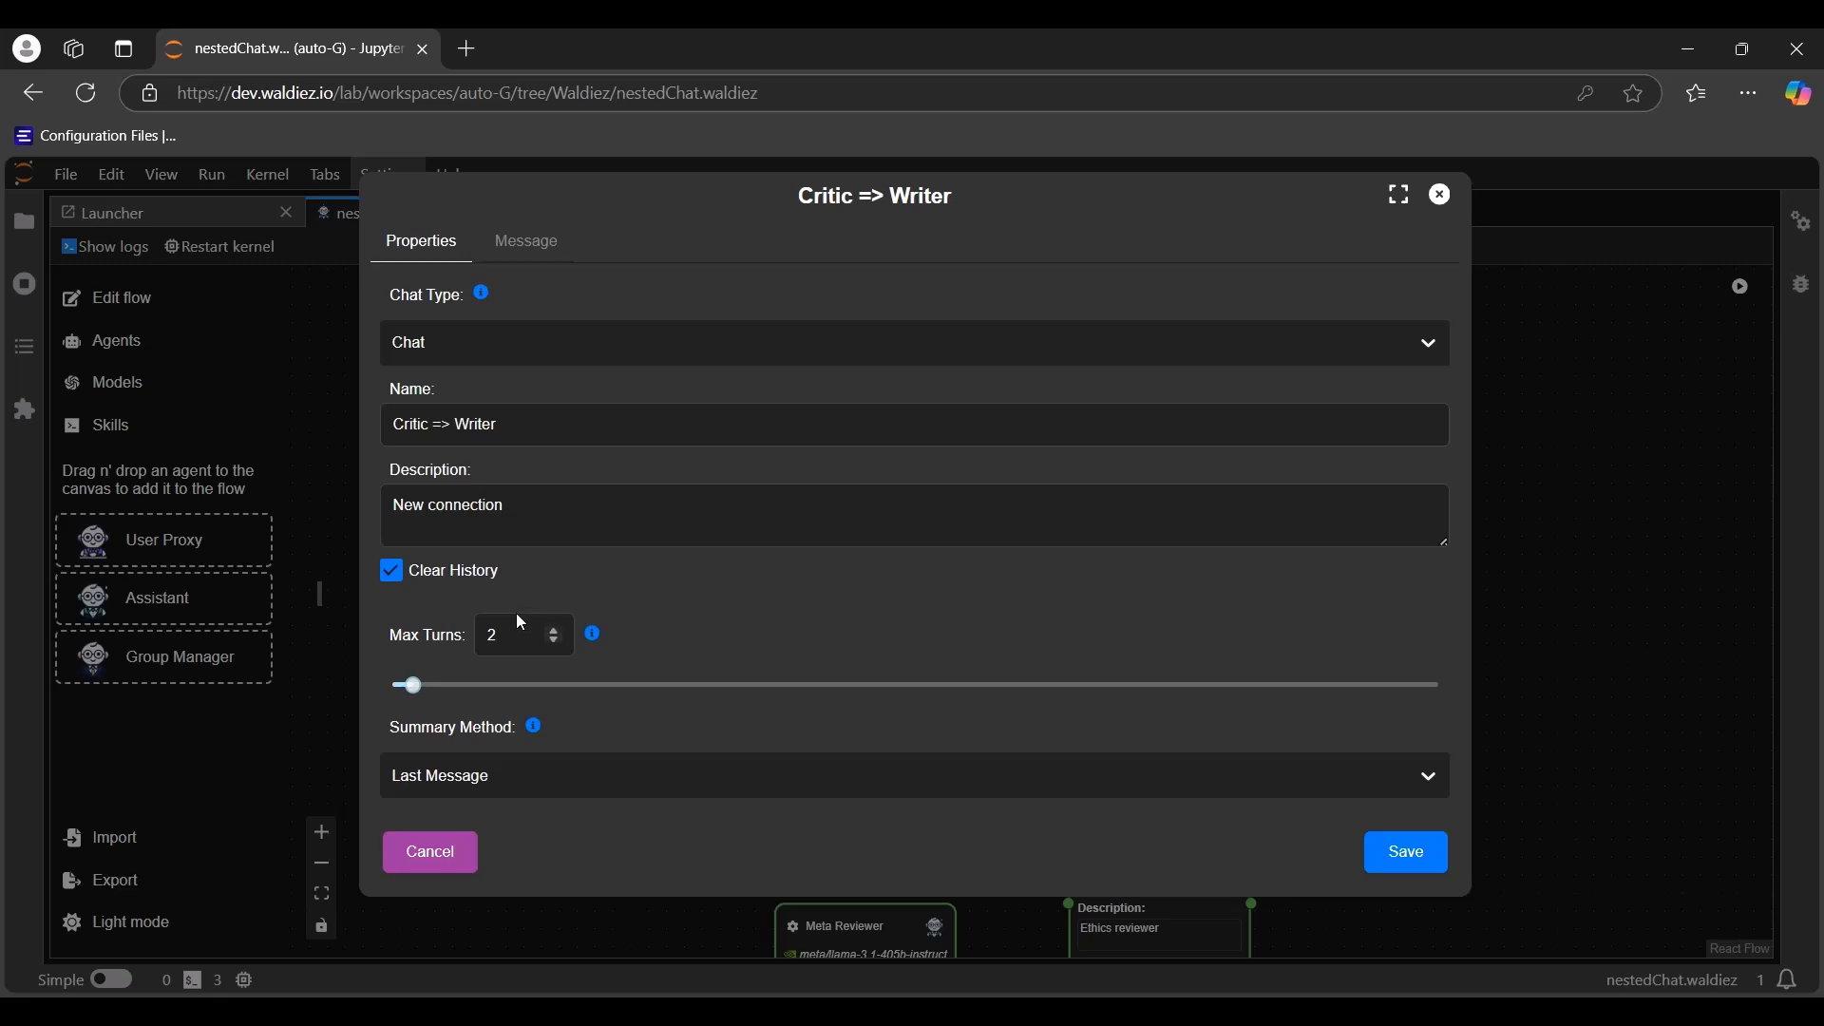
Step: Set the Critic-to-Writer message to the text "Write a concise but engaging blog post about DeepLearning.AI. Make sure the blog post is within 100 words." and save
left_click(534, 247)
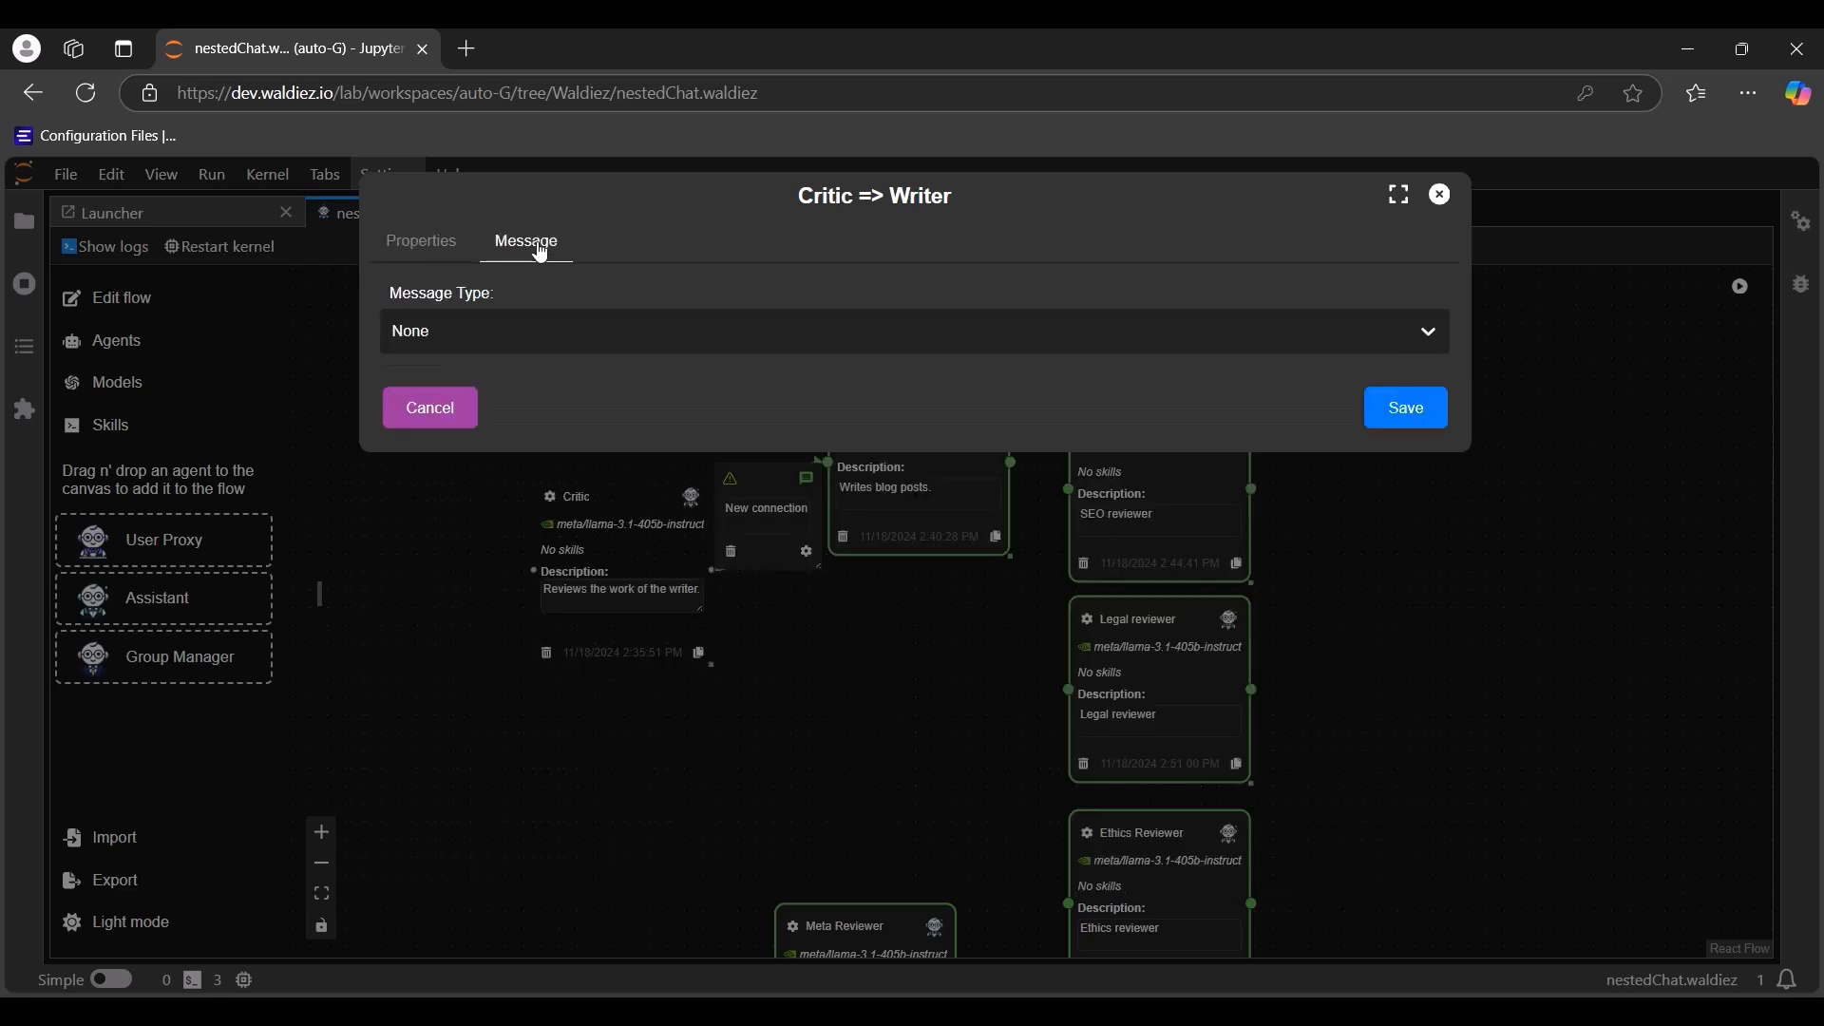
left_click(516, 350)
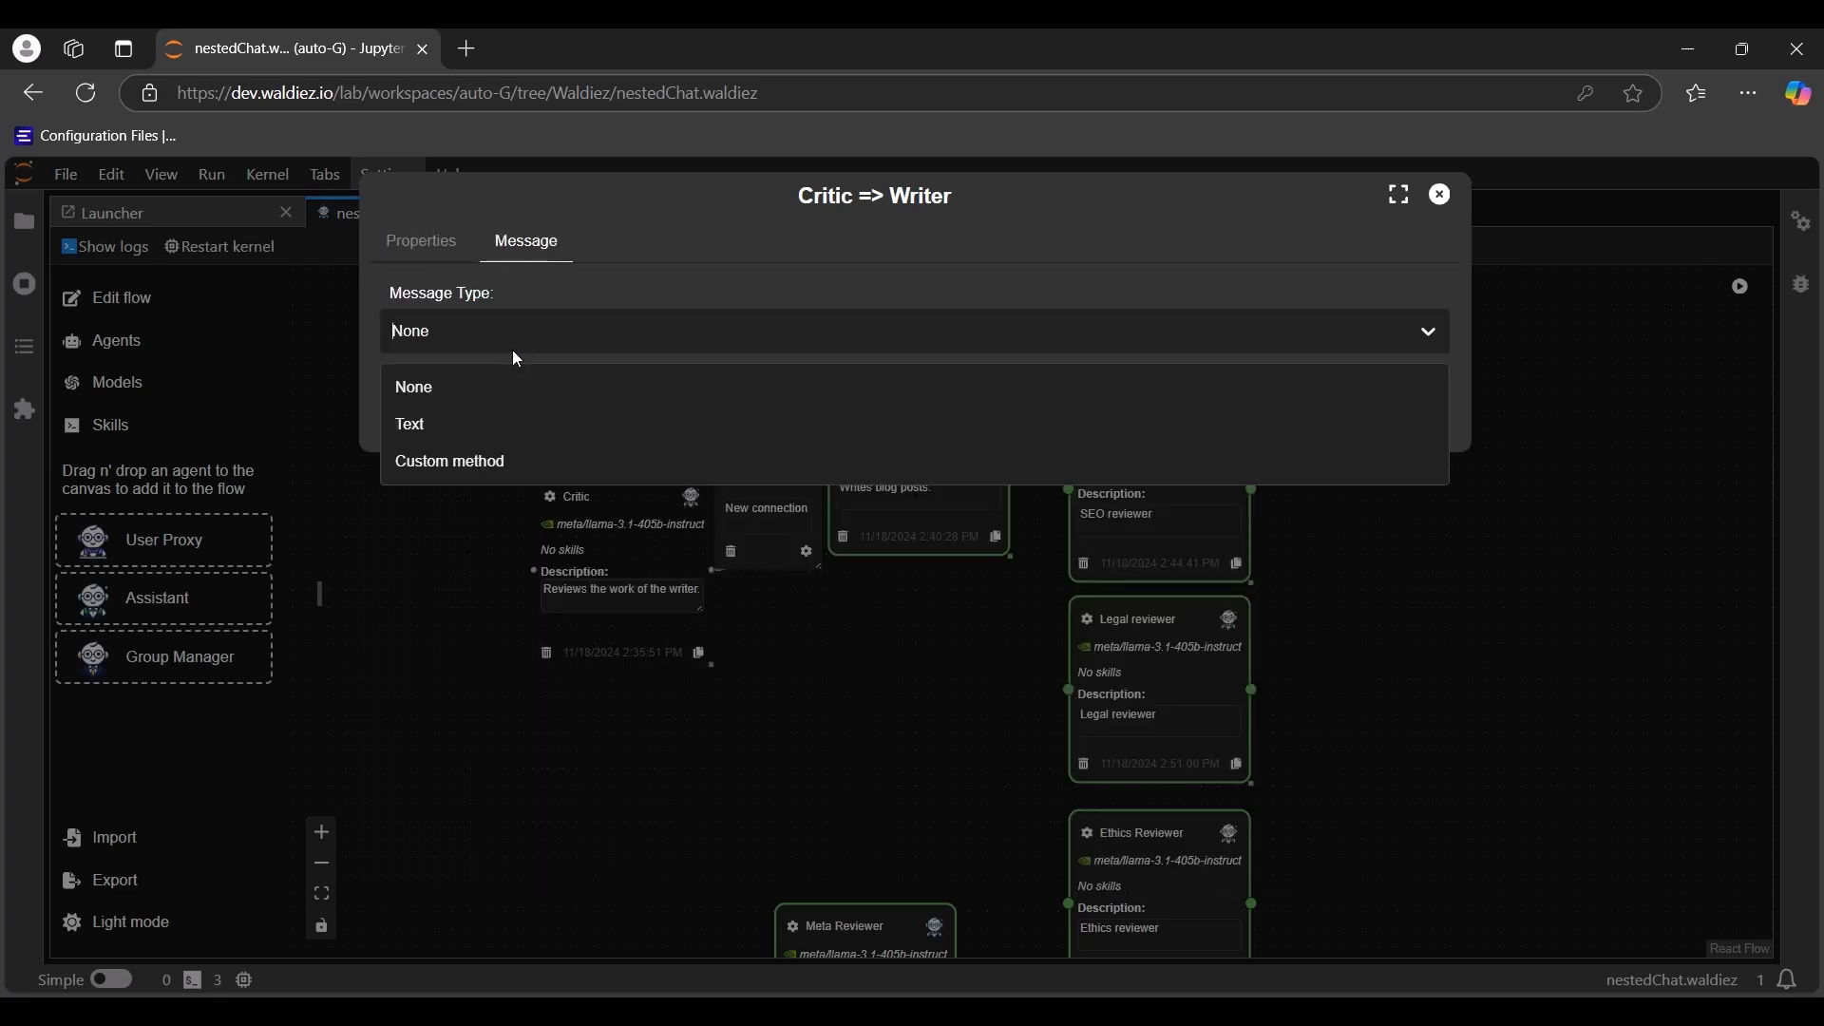
left_click(427, 427)
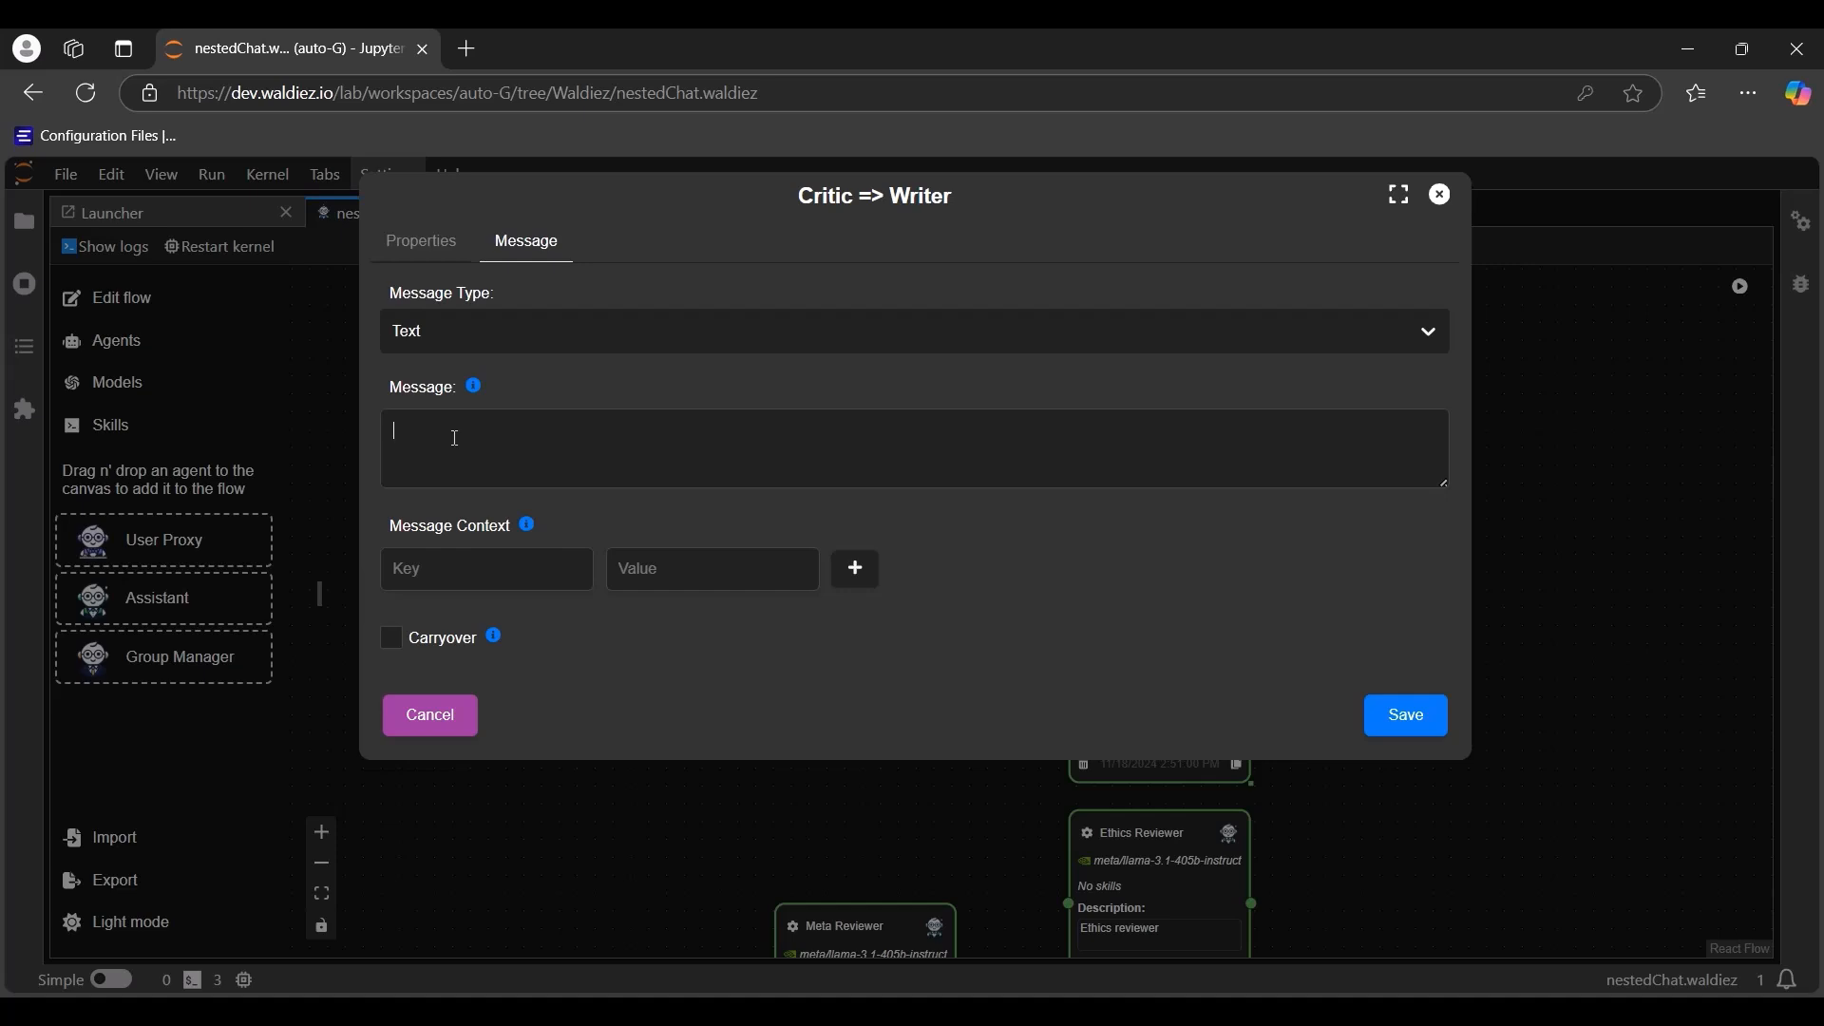
left_click(455, 438)
type("Write a concise but engaging blog post about DeepLearning.AI. Make sure the blog post is within 100 words.")
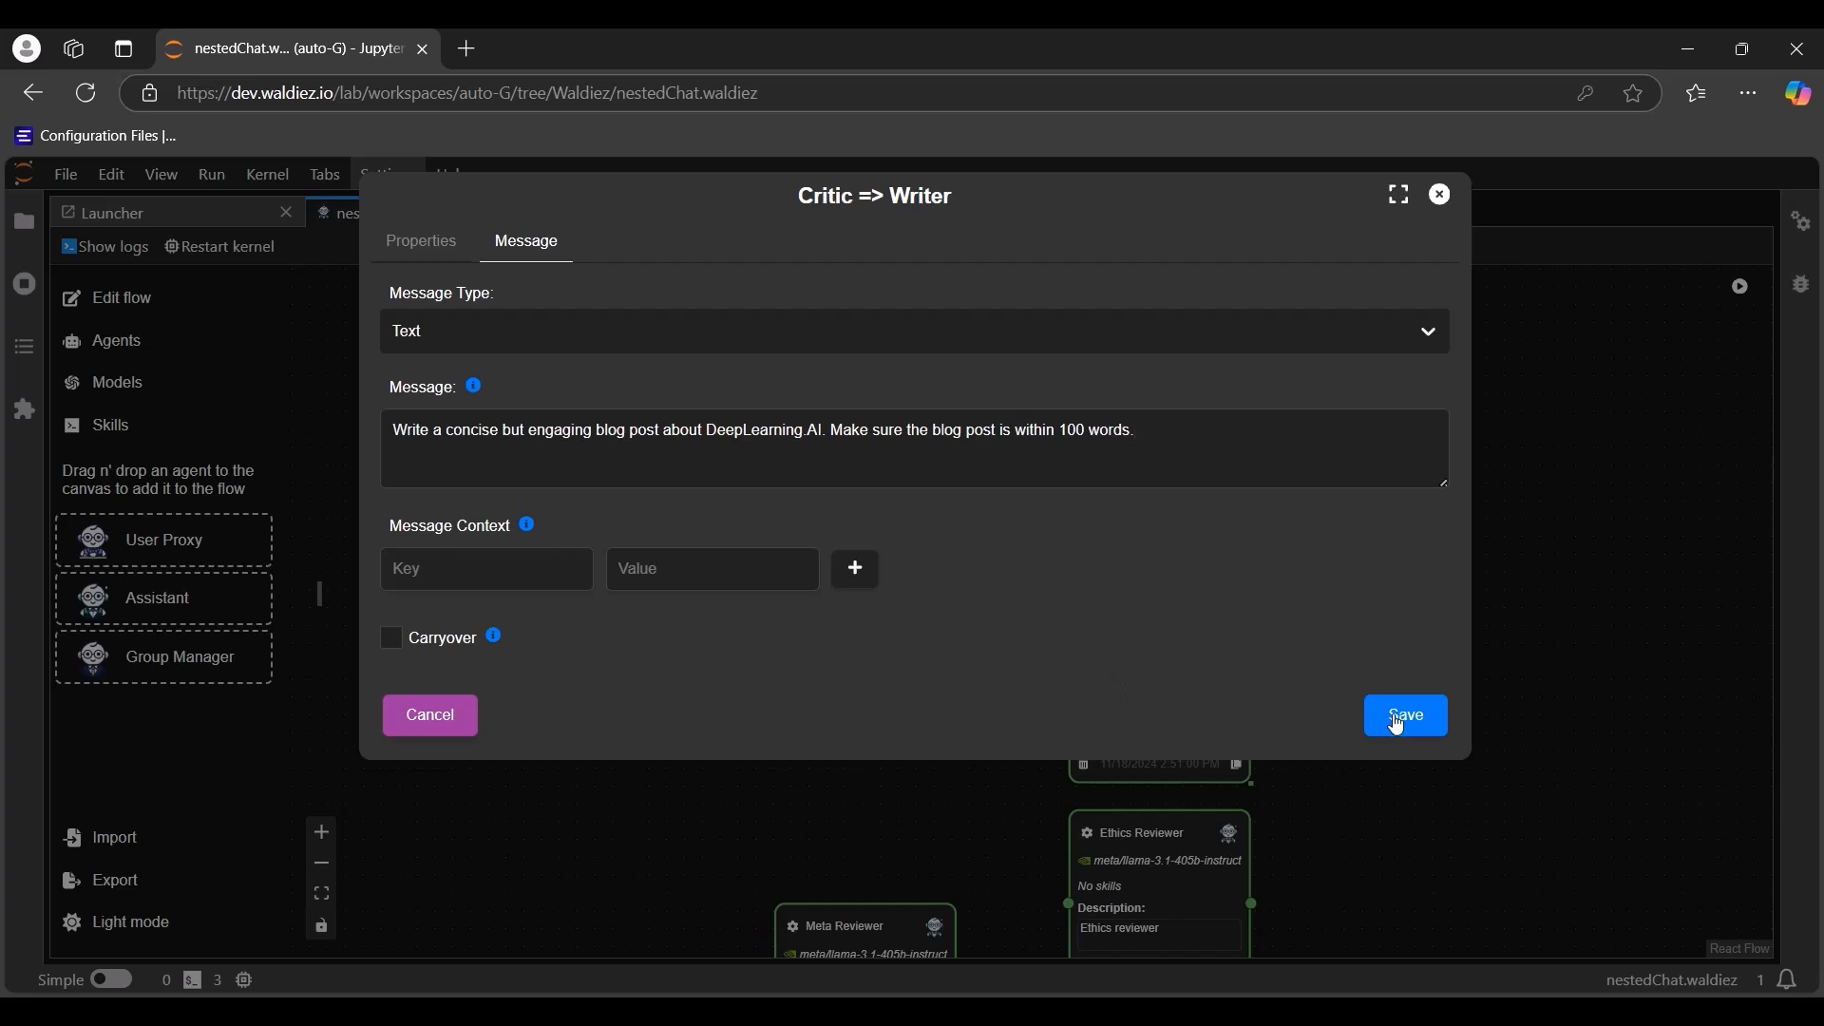
left_click(1440, 196)
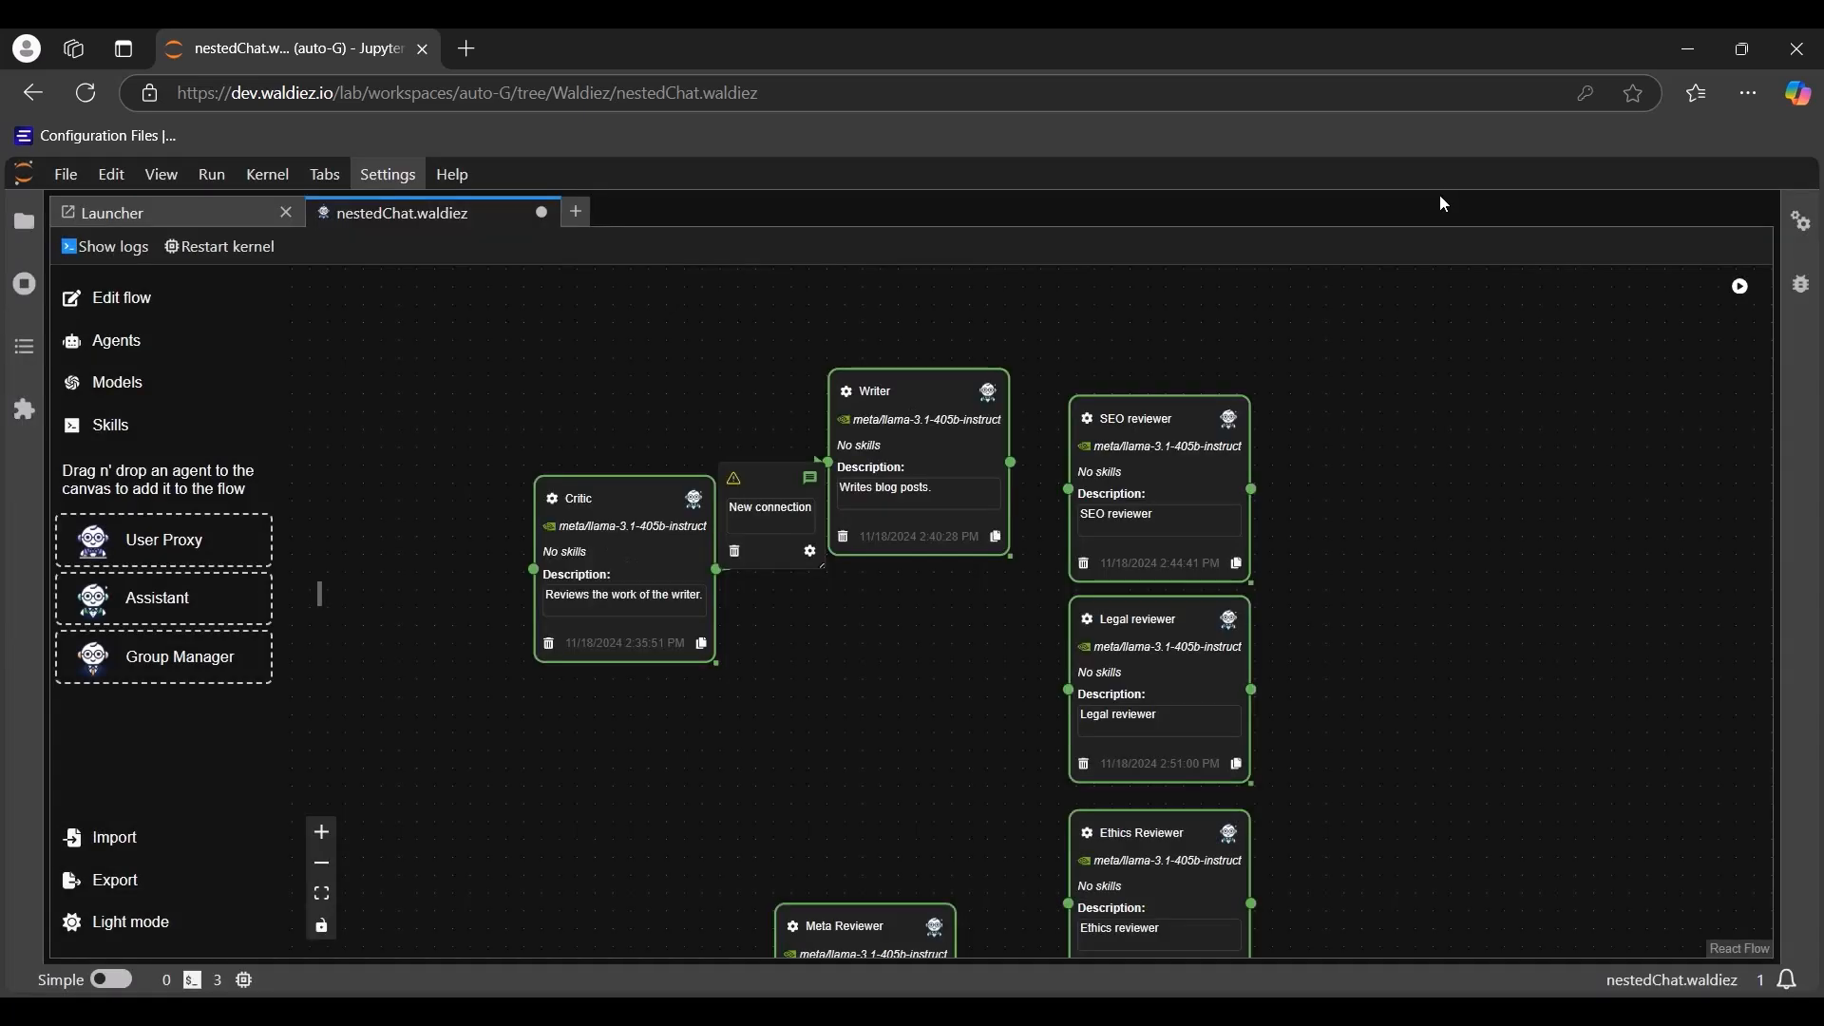
Step: Move the Critic agent further down and away from the Writer, and set their connection's description to "writePost"
left_click_drag(590, 485, 525, 551)
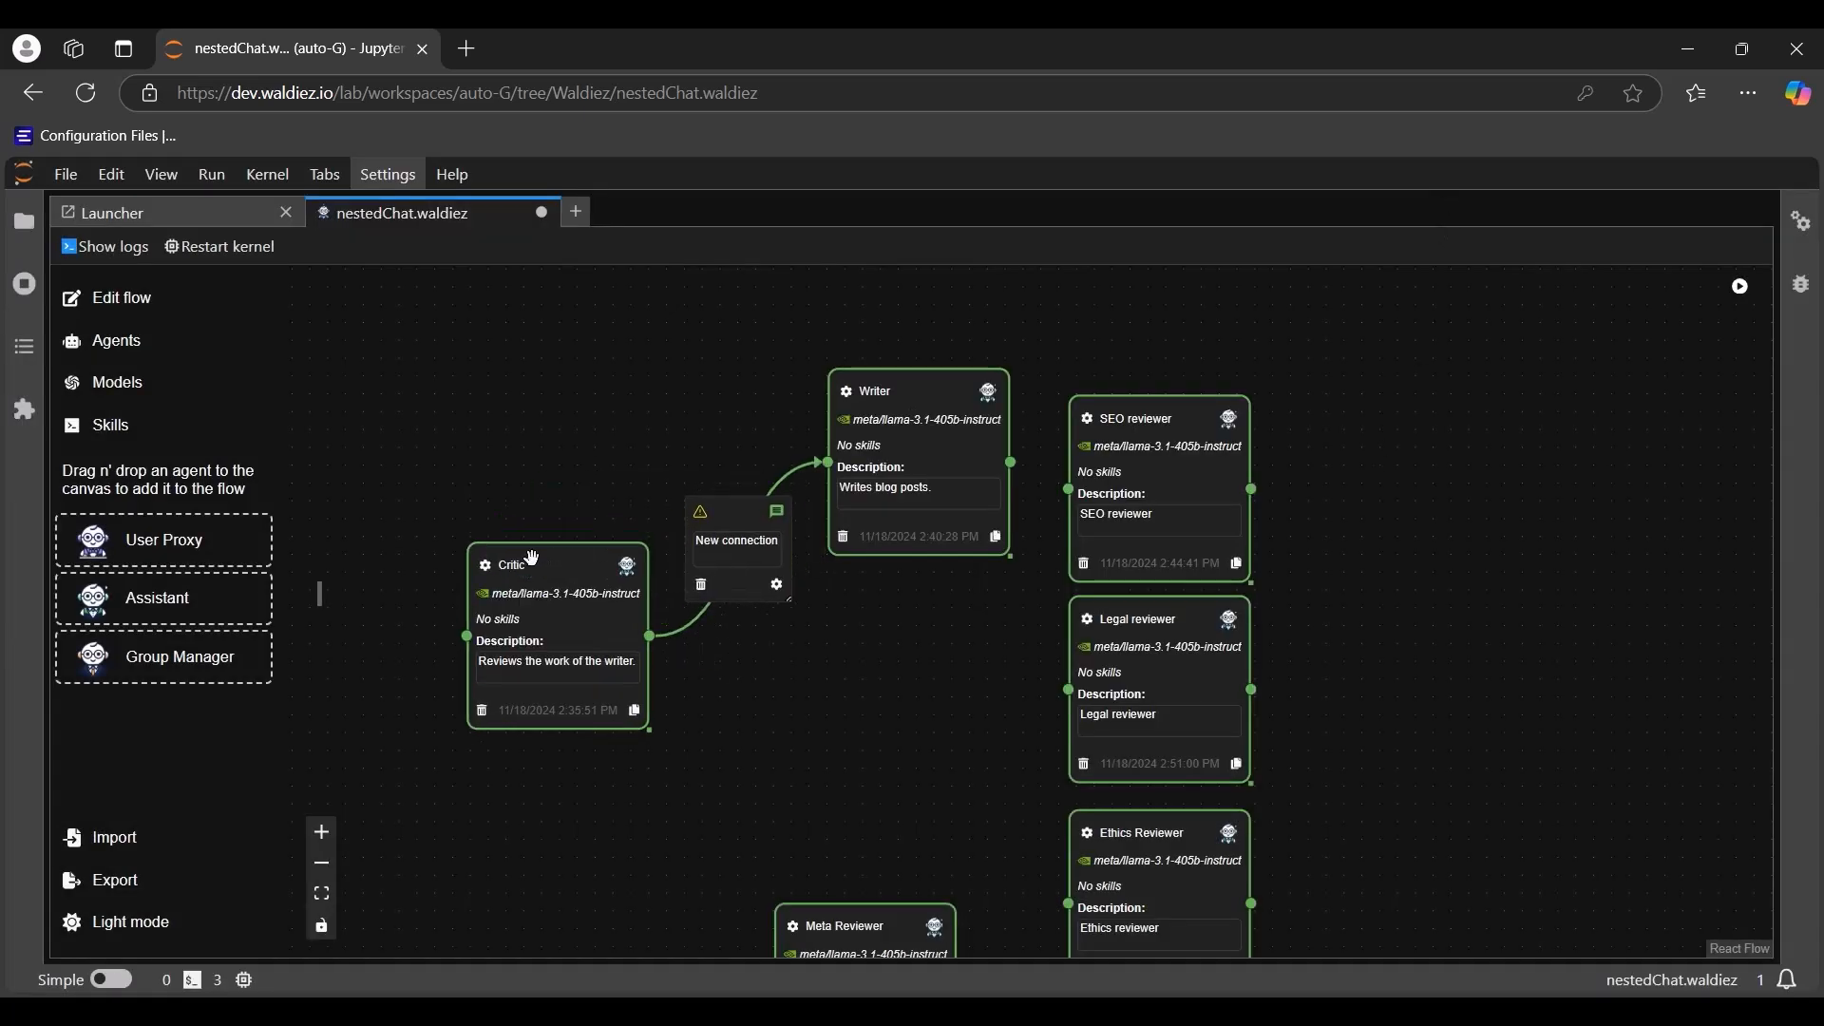
left_click_drag(704, 548, 801, 547)
type("writePost")
Step: Add the Critic => Writer chat to the flow's order and save the flow settings
left_click(130, 304)
left_click(494, 597)
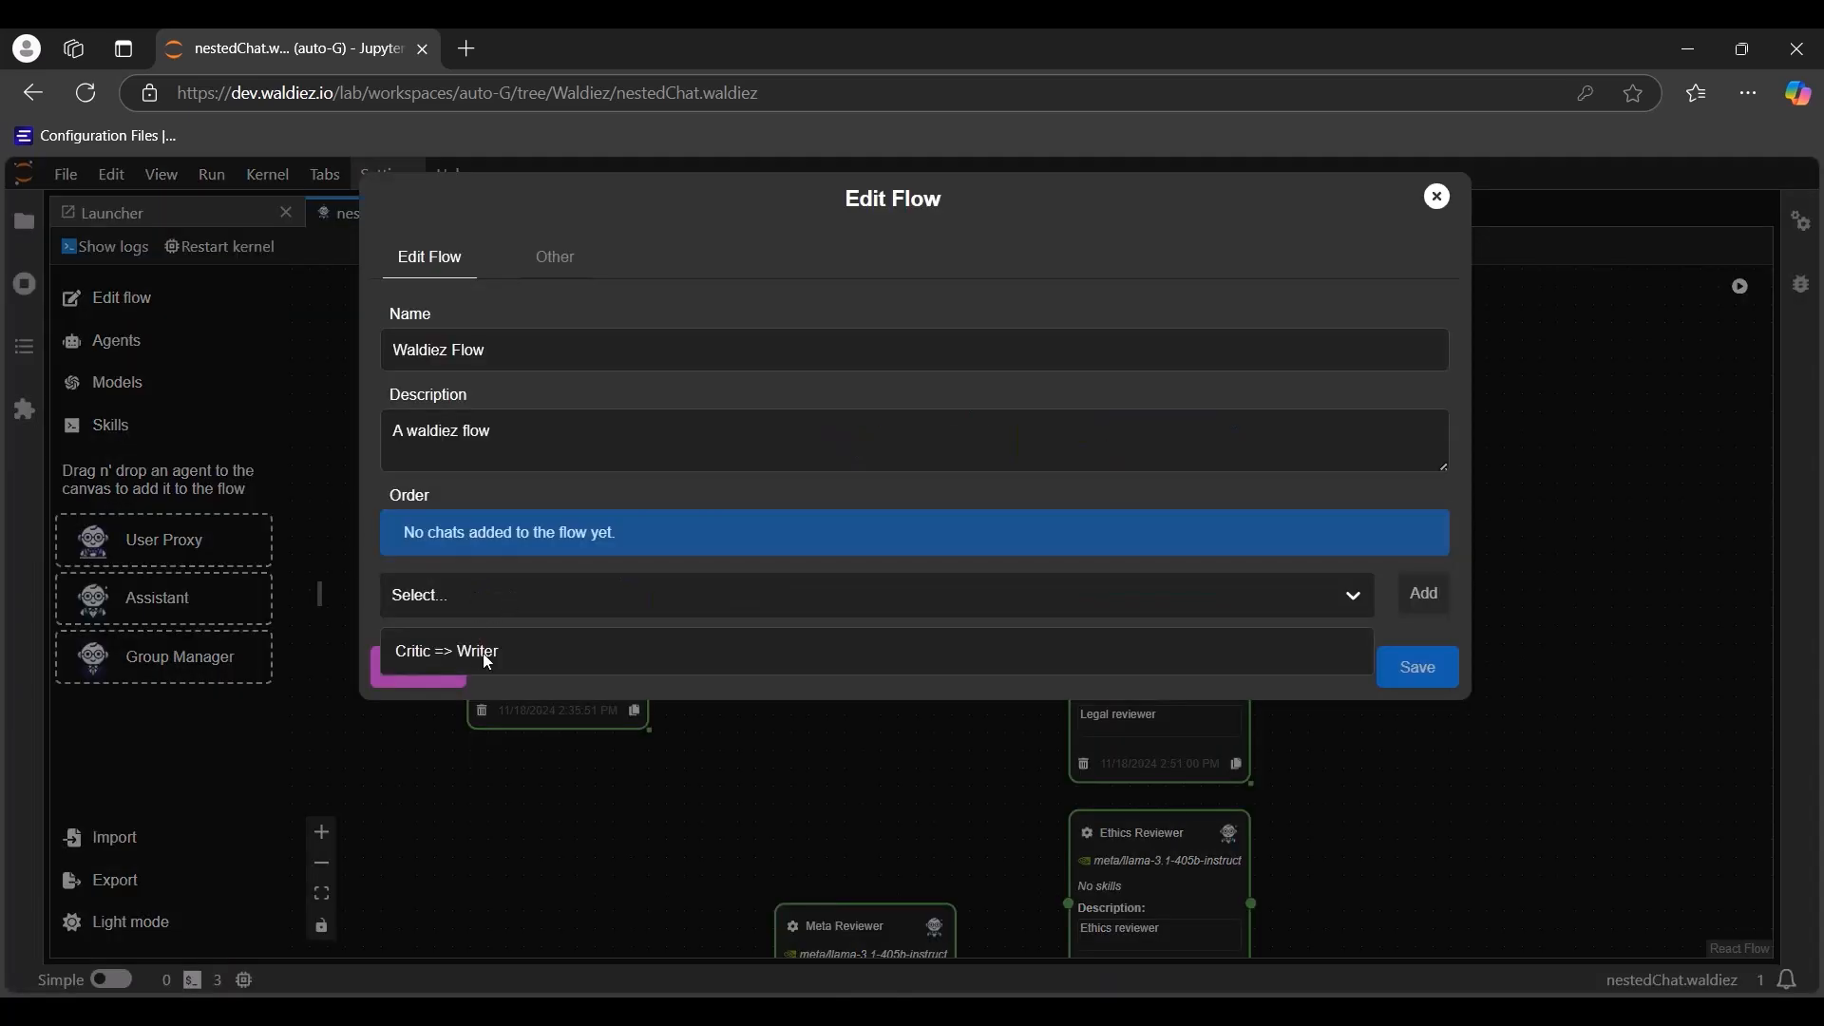
left_click(518, 656)
left_click(1422, 599)
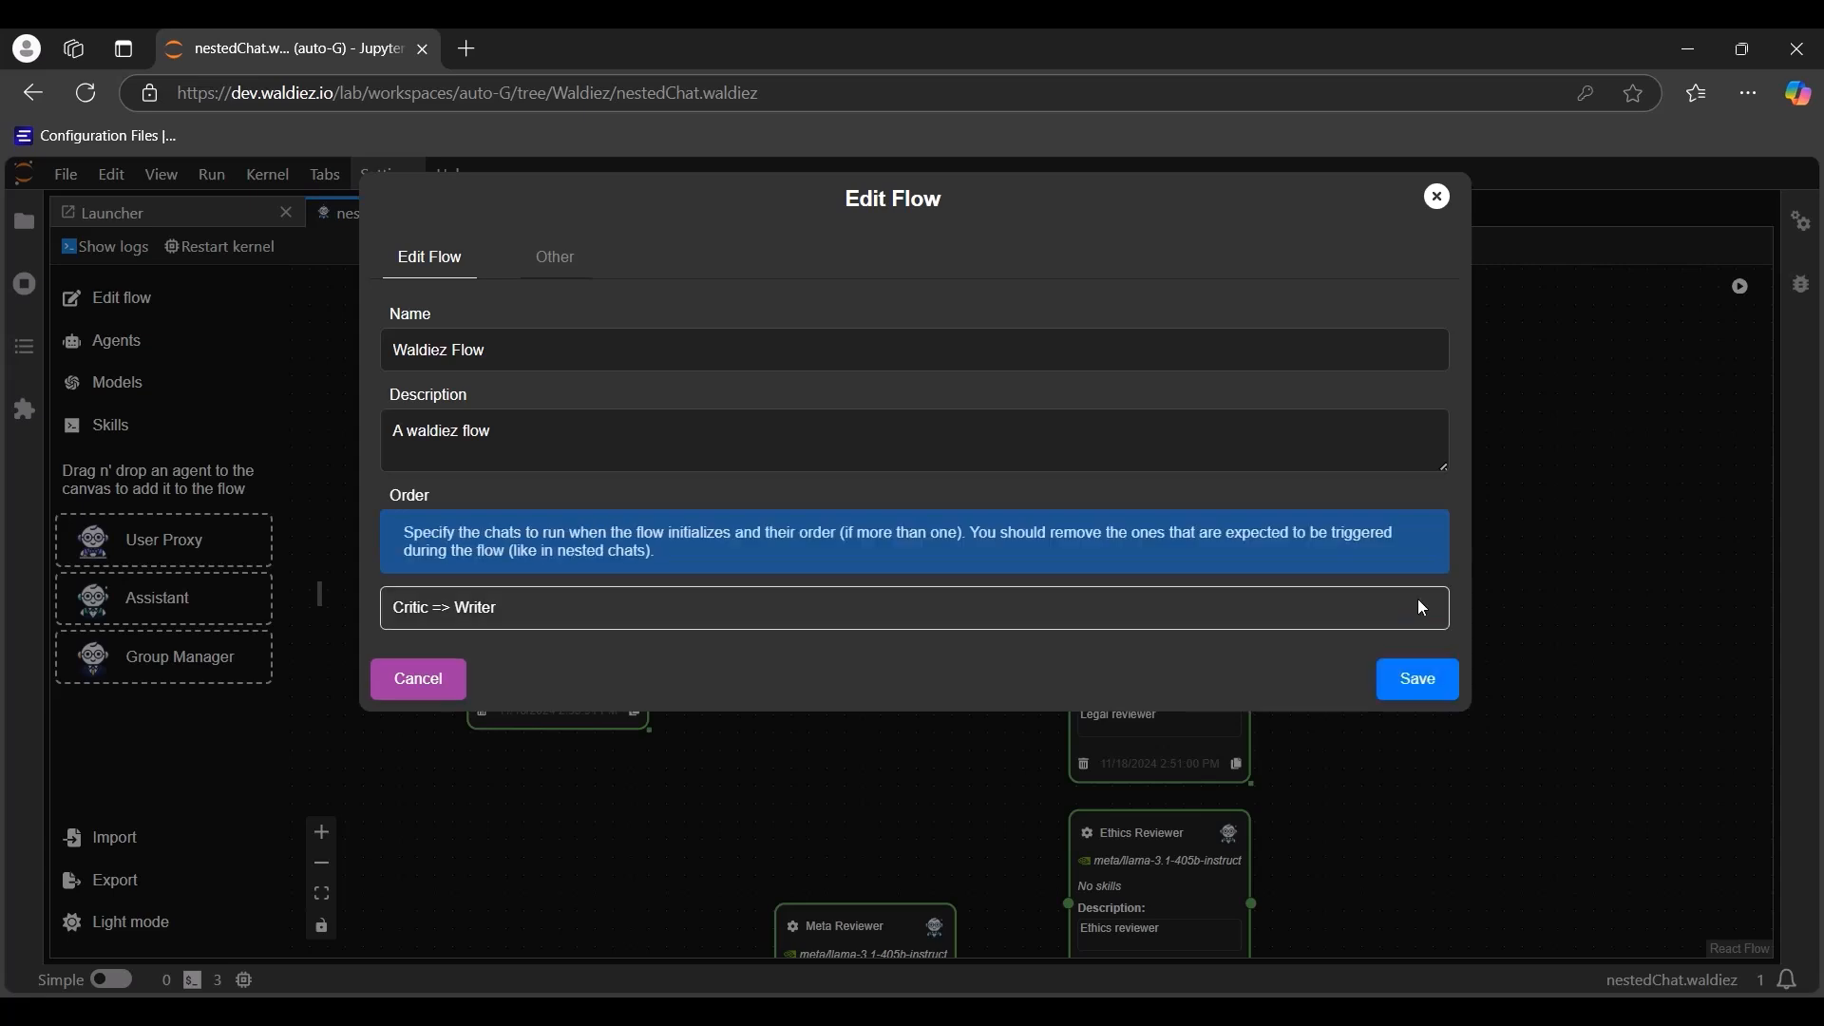
left_click(1437, 196)
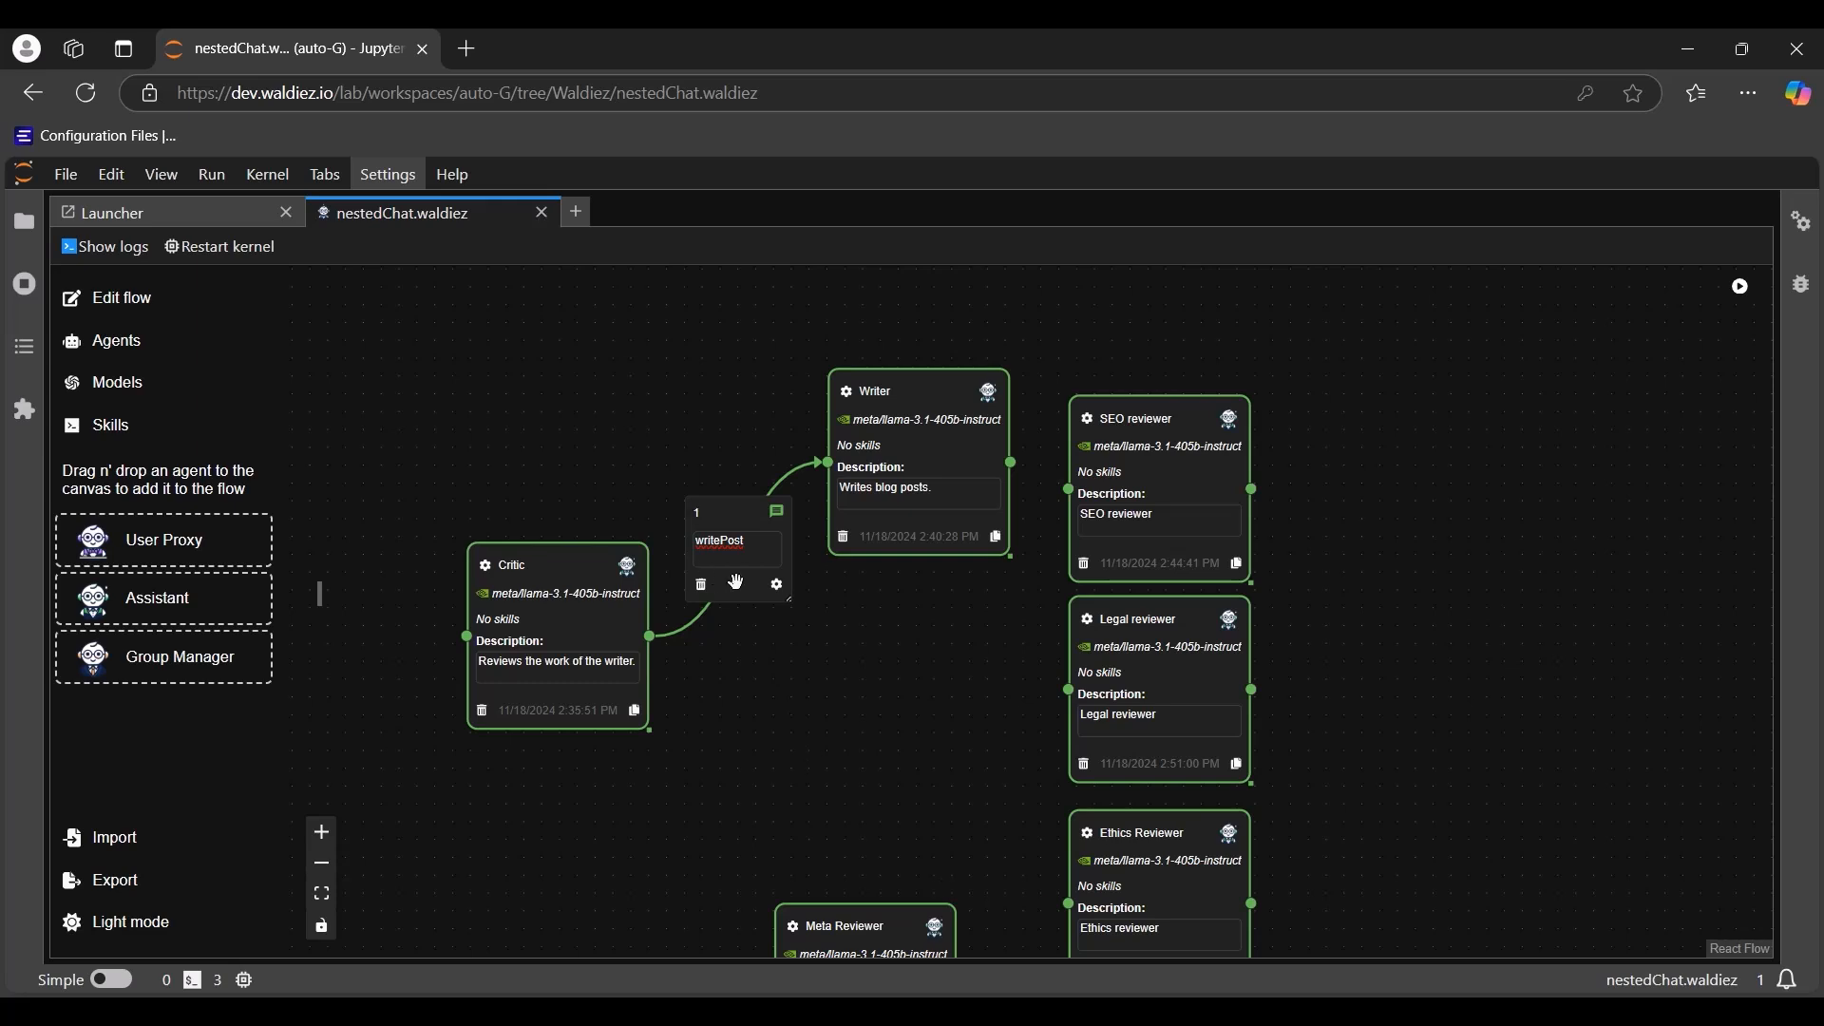
Step: Move the Writer agent up and away from the reviewers, connect the Critic to the SEO reviewer, and describe that connection as "getSEOReview"
left_click_drag(889, 393, 808, 342)
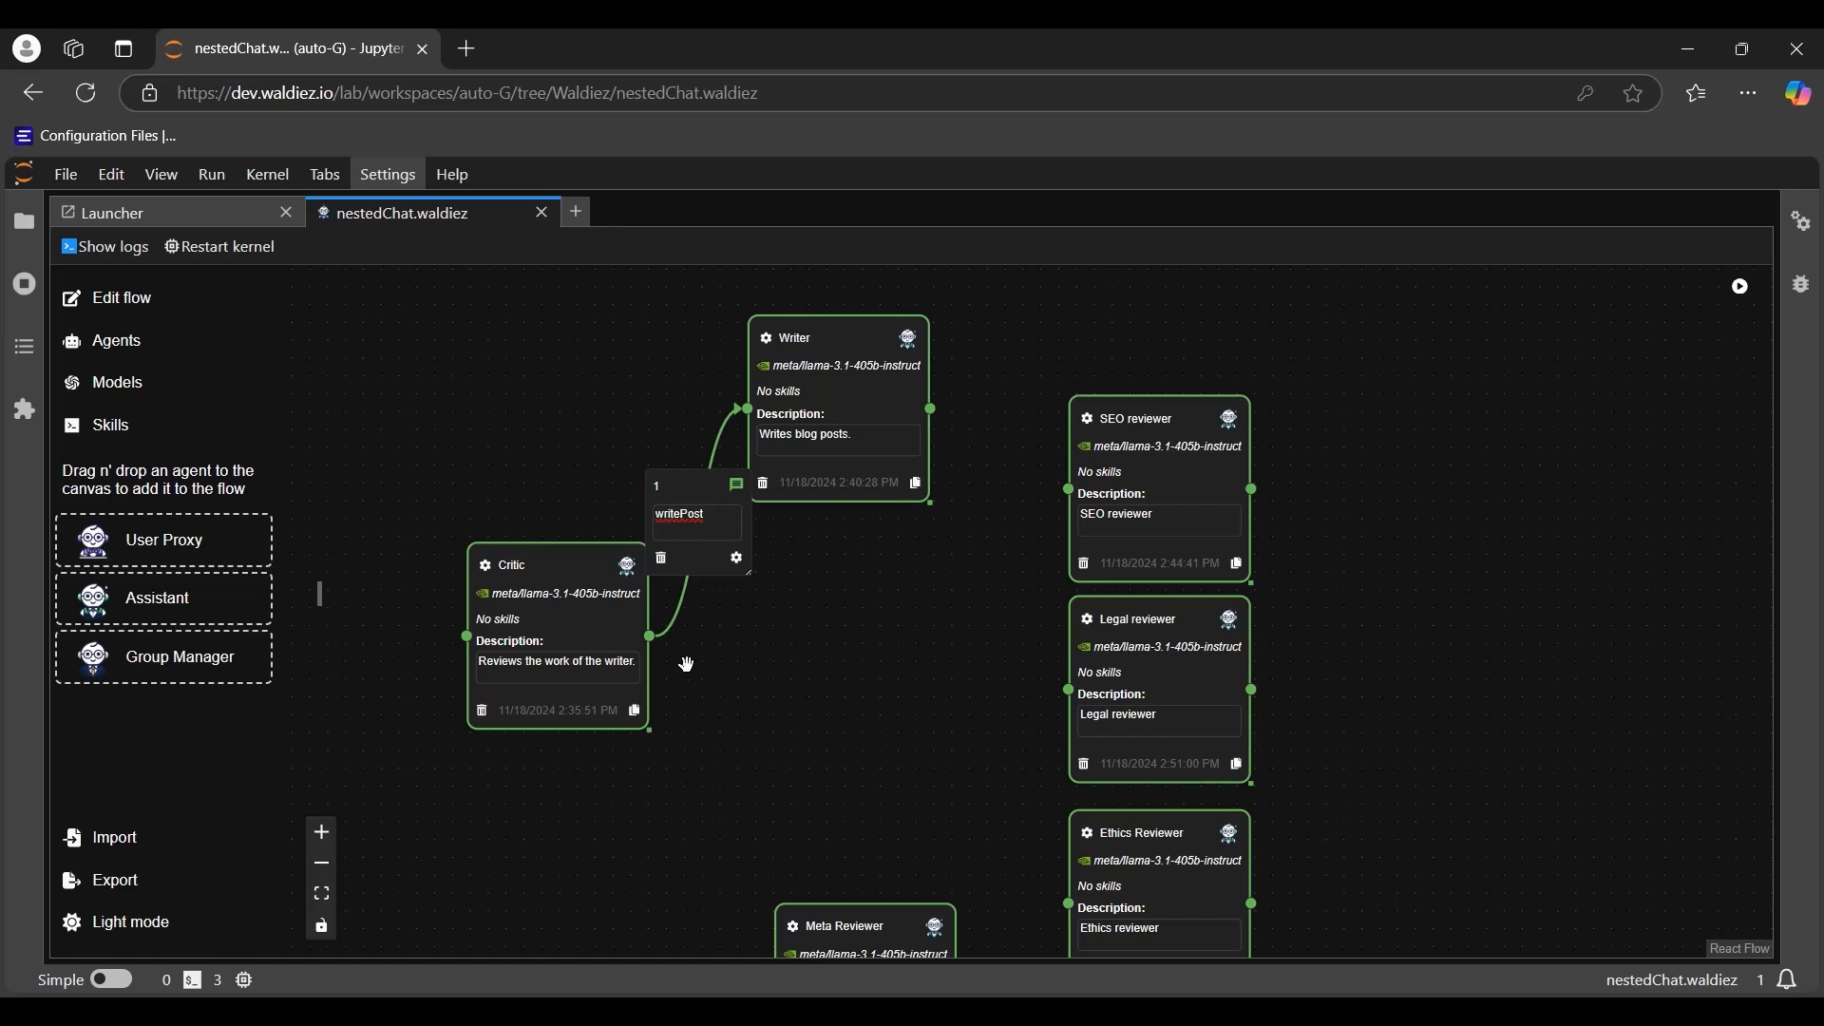
left_click_drag(650, 635, 1068, 490)
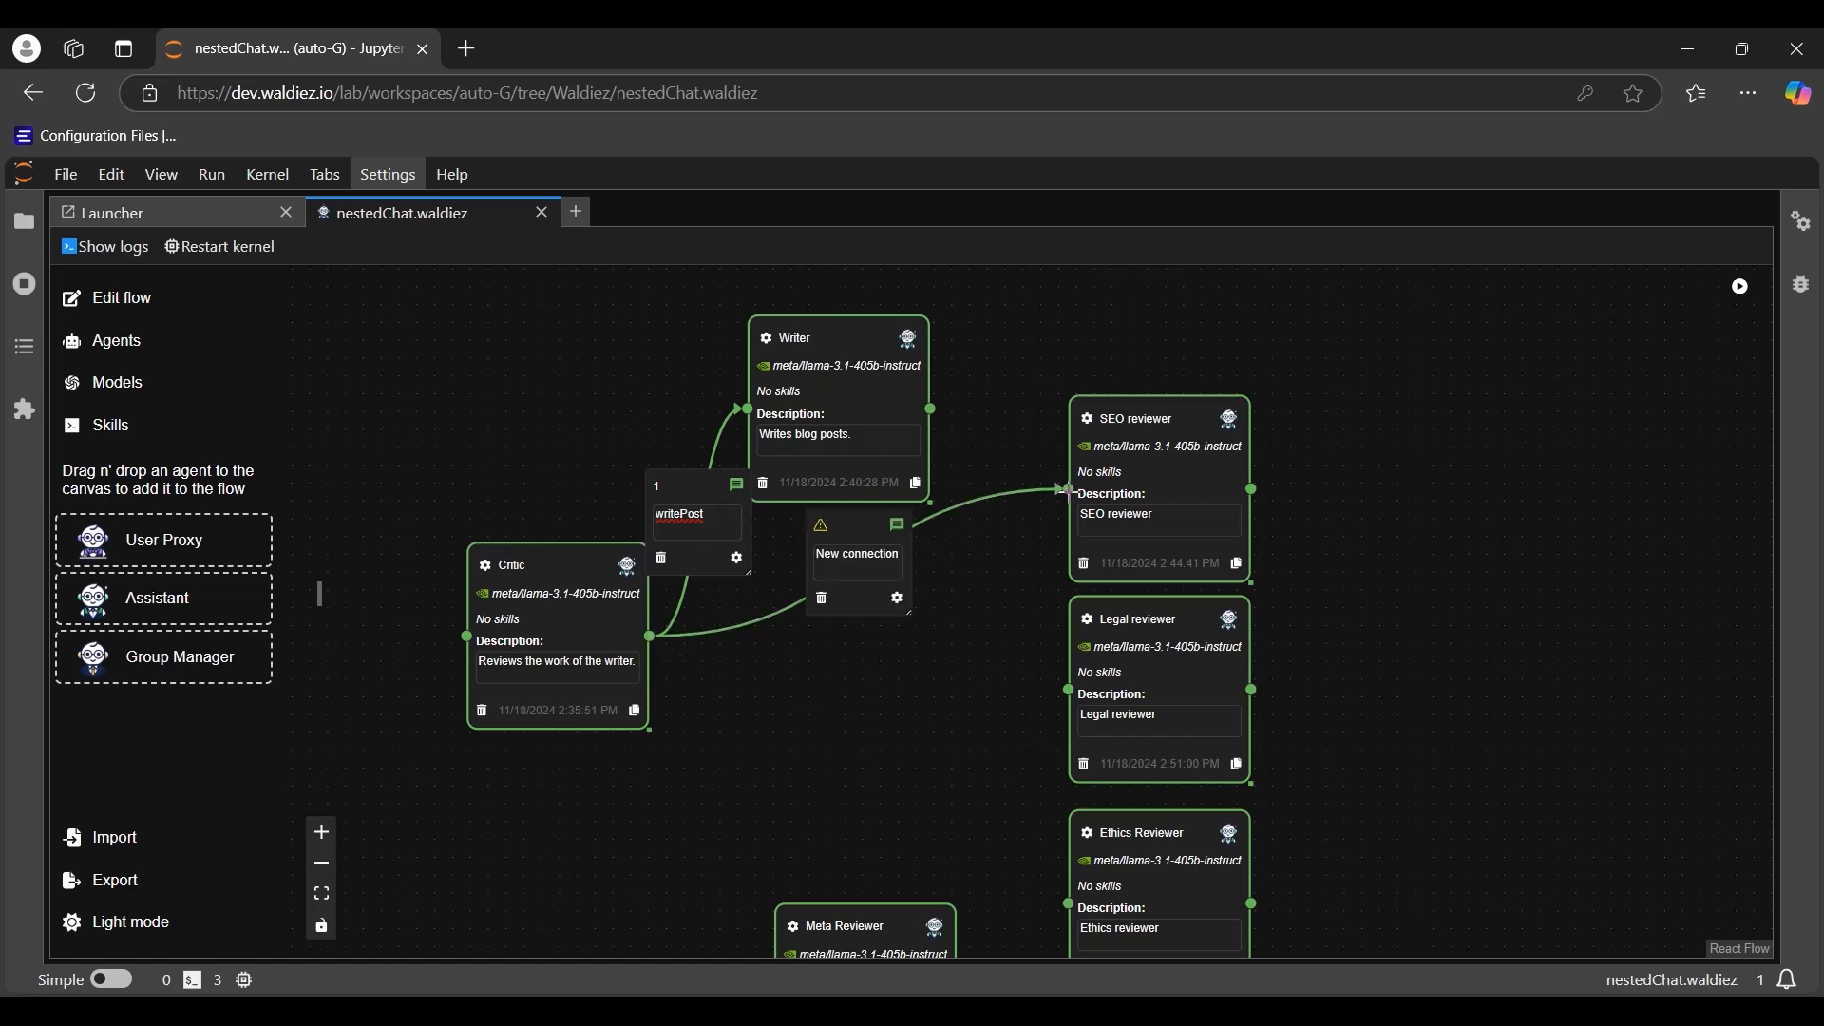
triple_click(889, 553)
type("getSEOReview")
Step: Set the Critic => SEO reviewer connection's chat type to Nested Chat and its max turns to 1
double_click(884, 527)
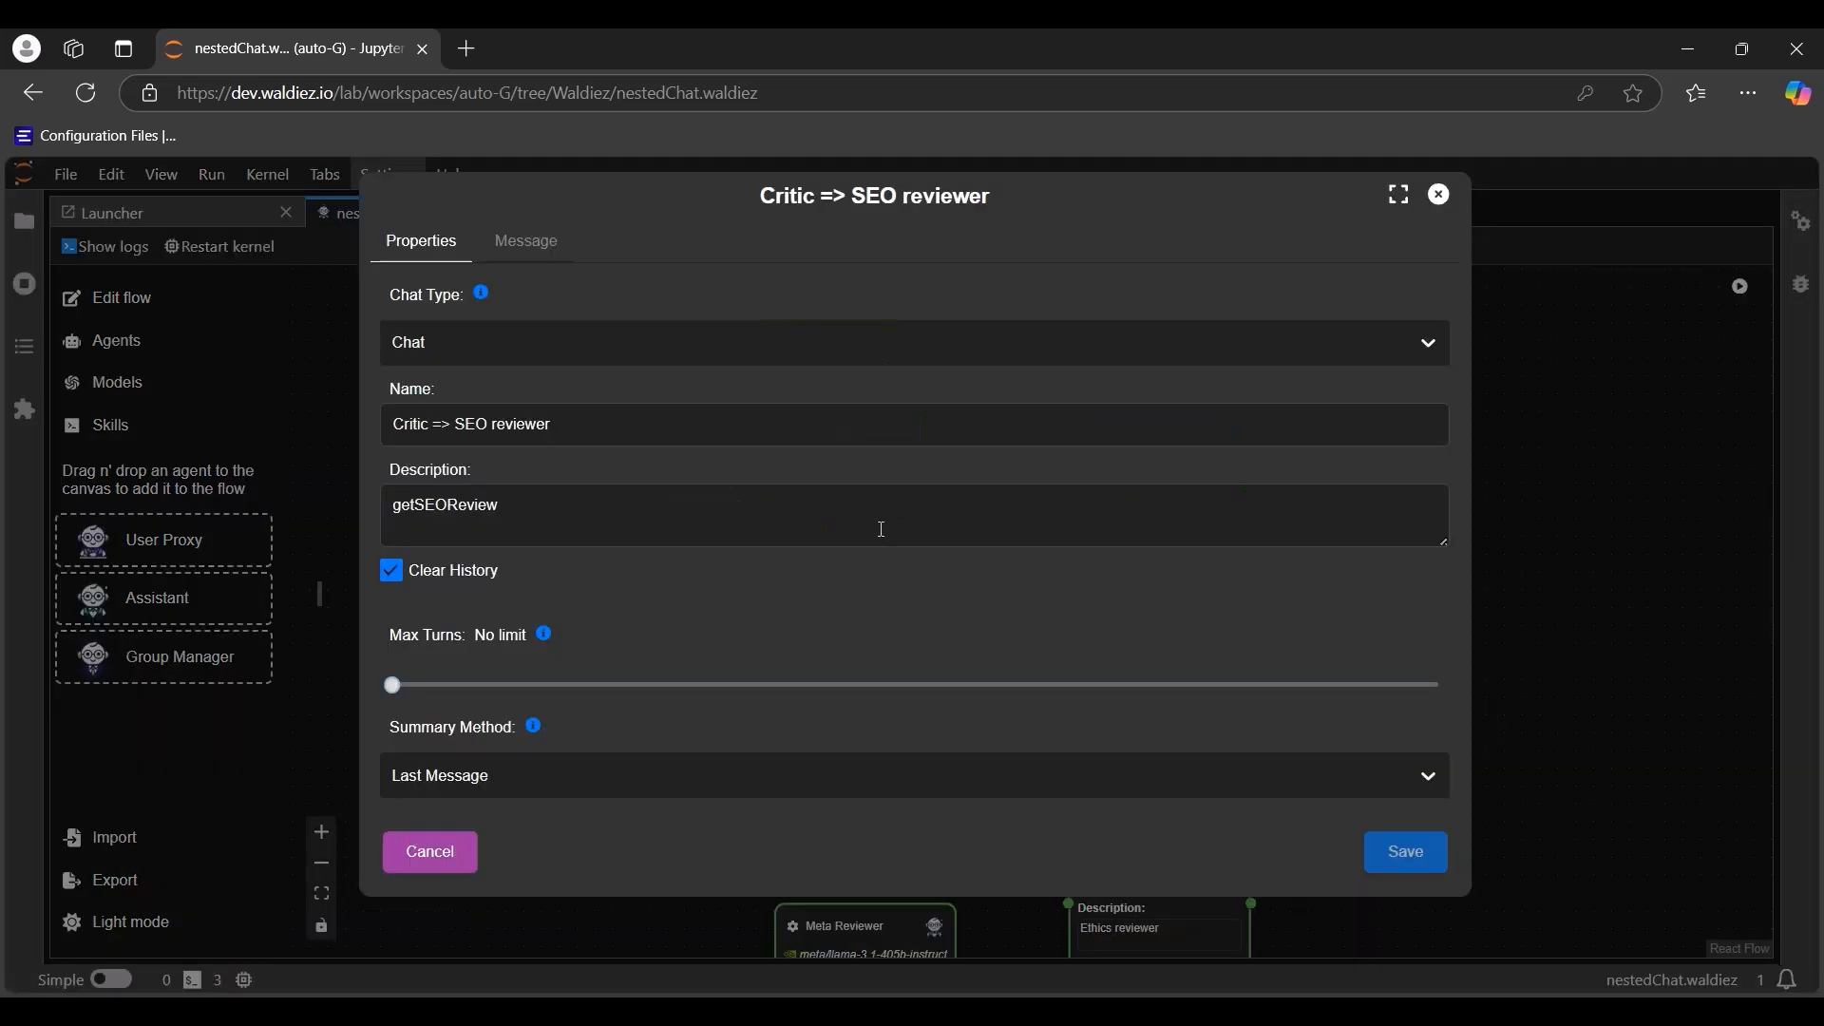
left_click(472, 346)
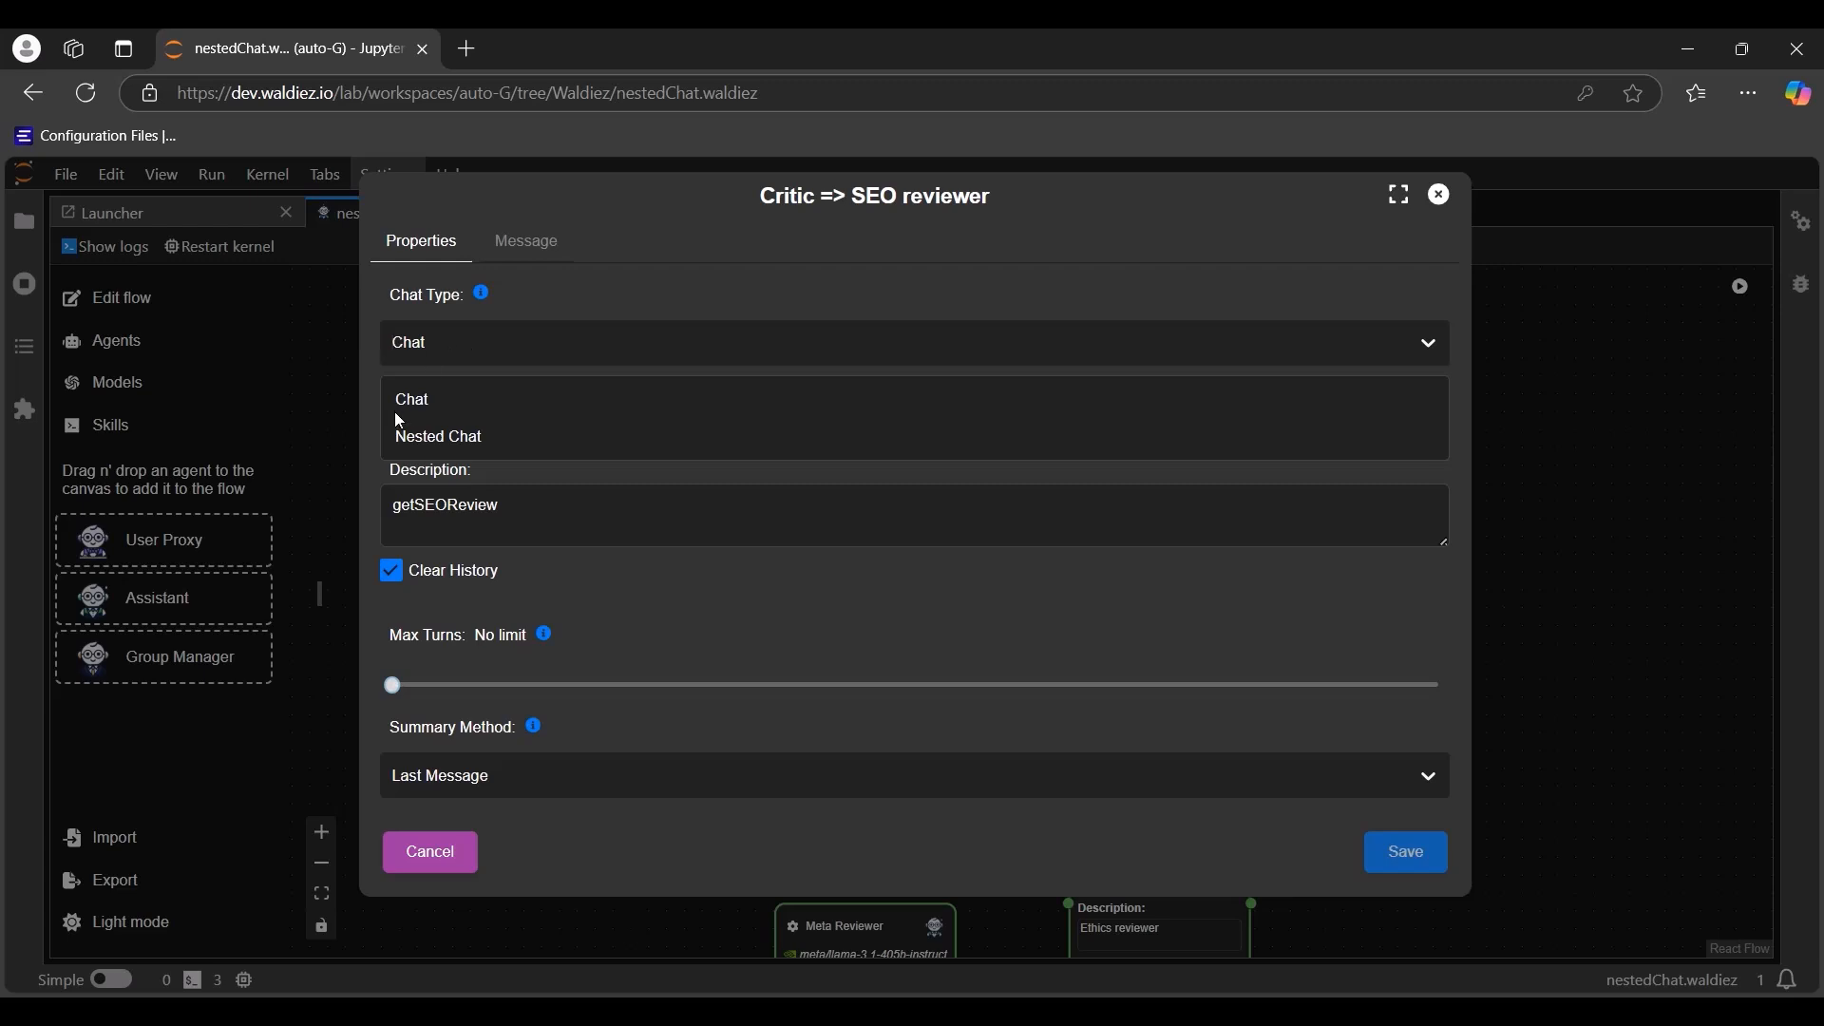
left_click(454, 439)
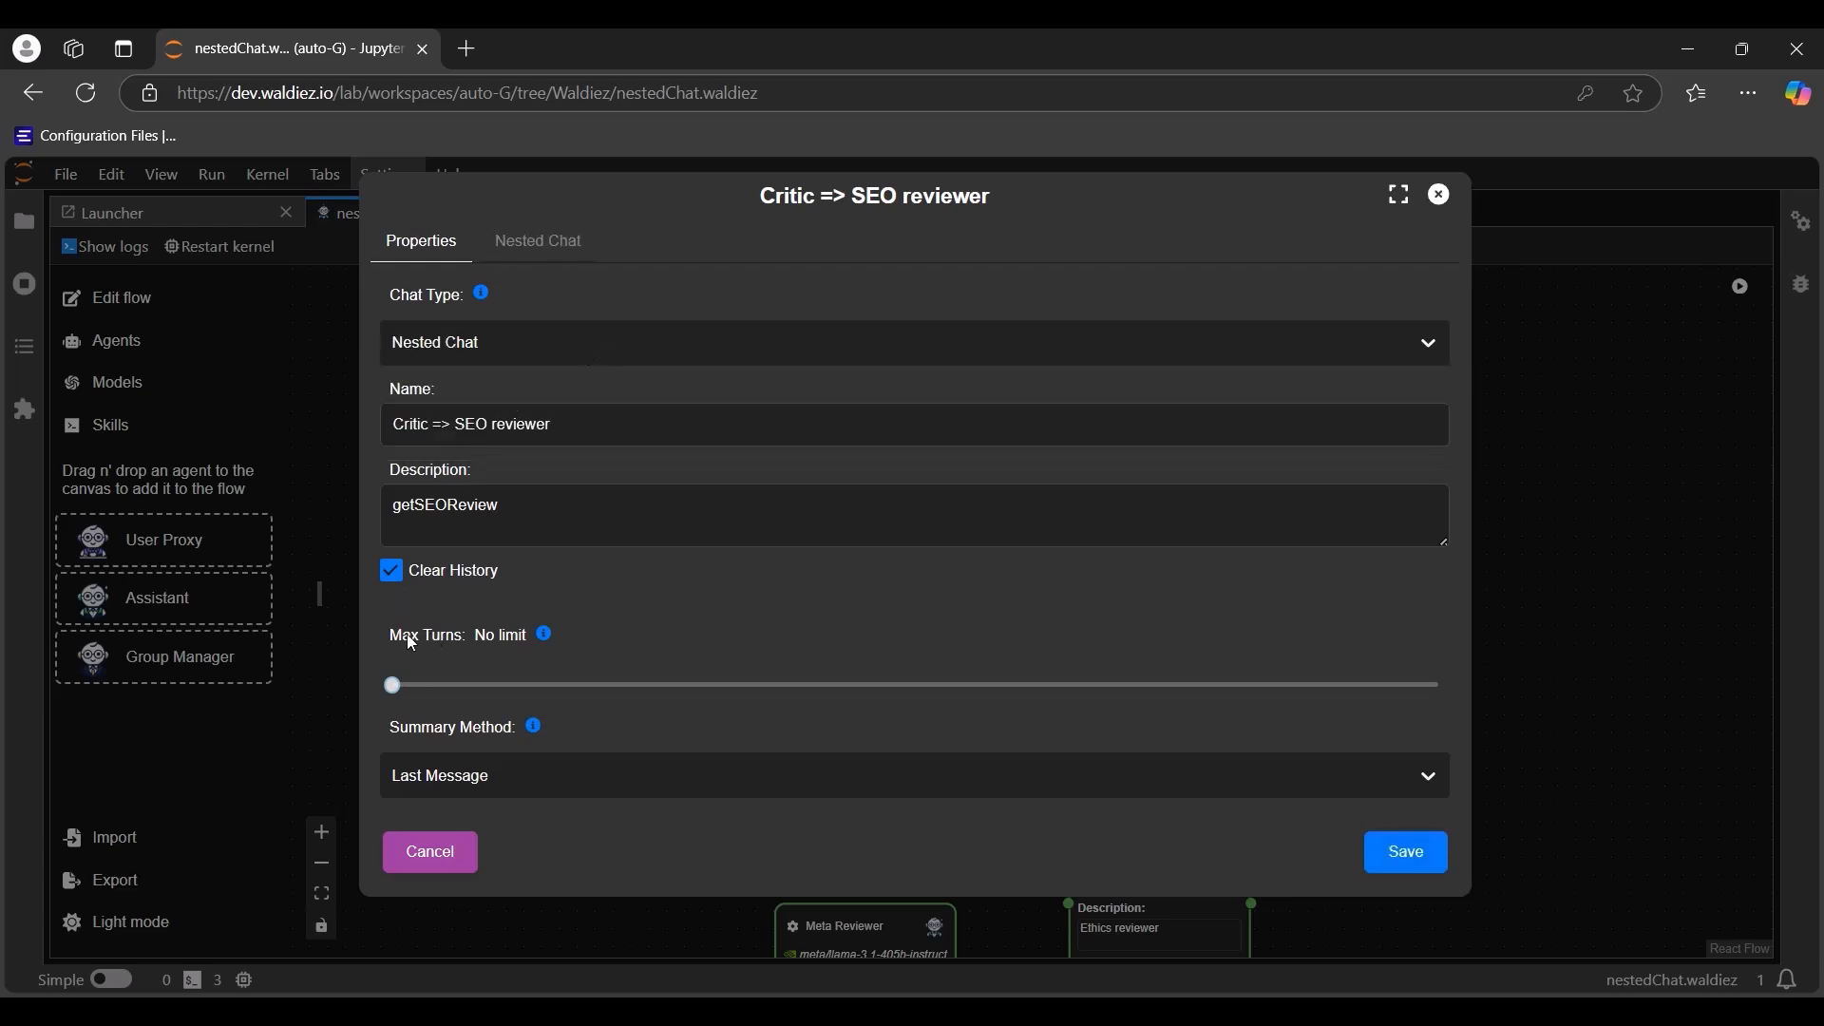
left_click(402, 683)
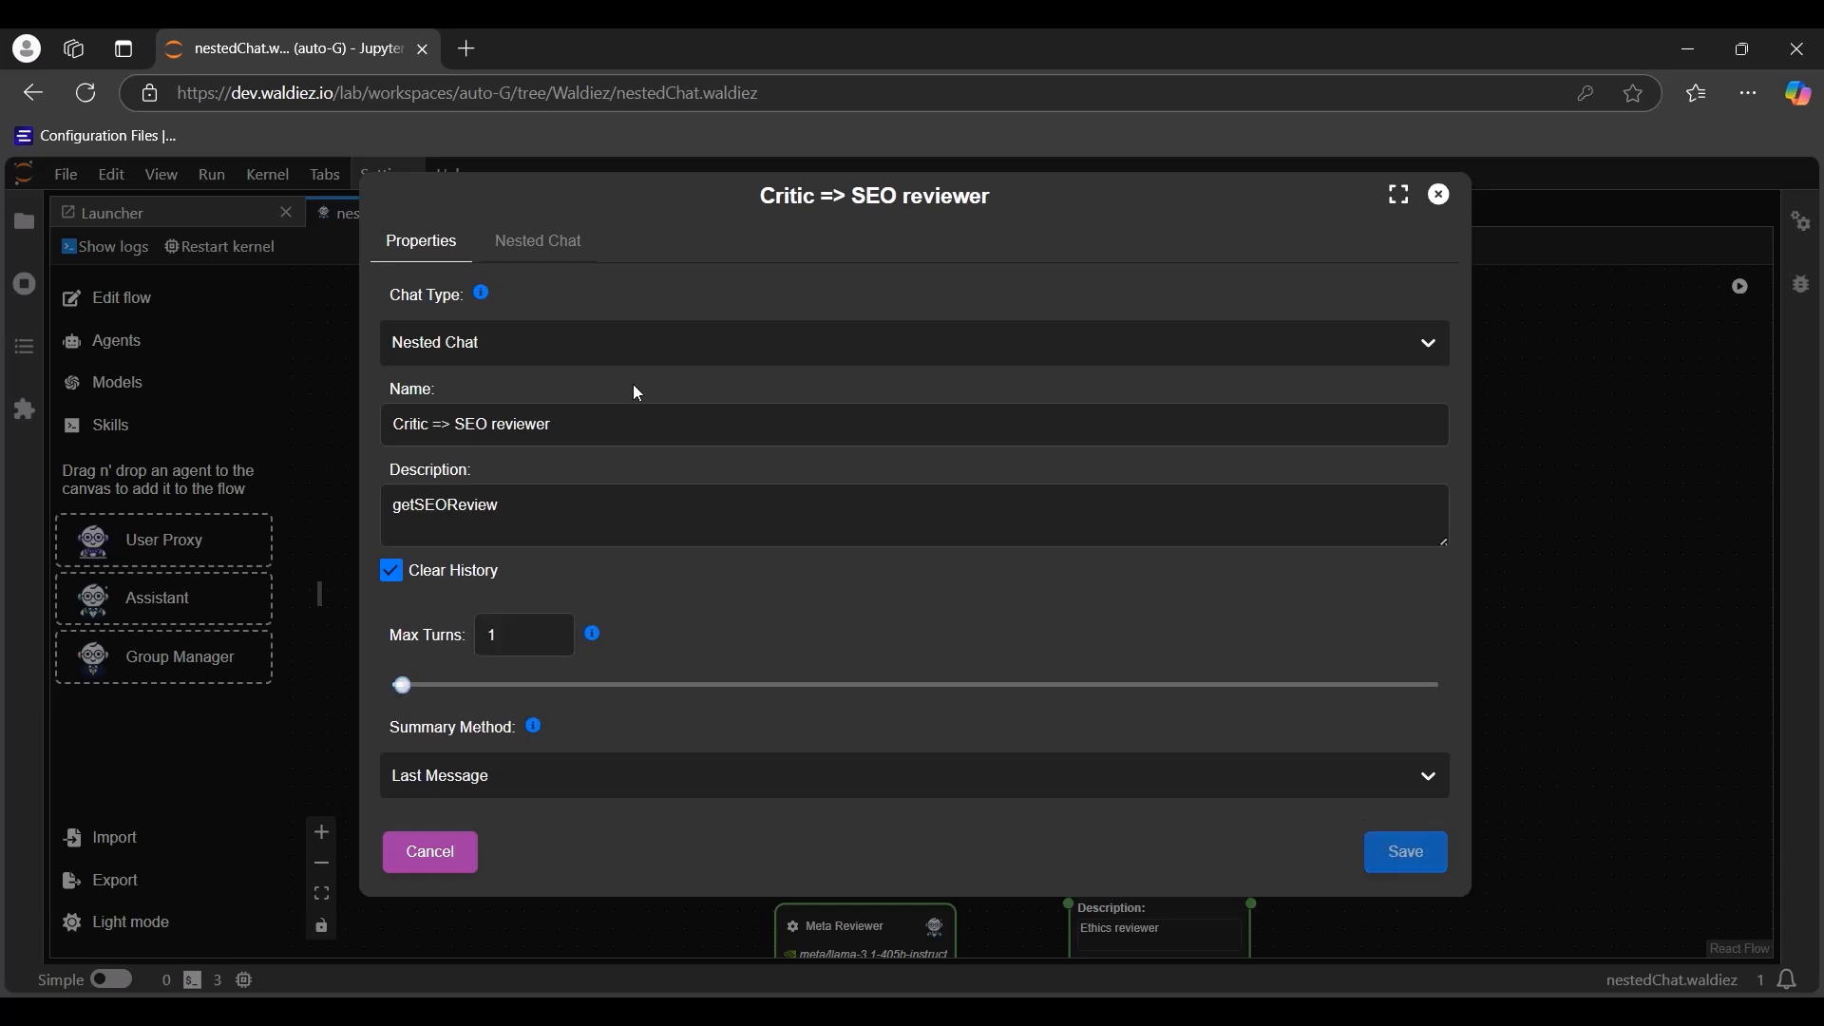
Step: Set the SEO reviewer connection's nested chat message to a custom method and delete the placeholder nested_chat_message function from its code
left_click(539, 242)
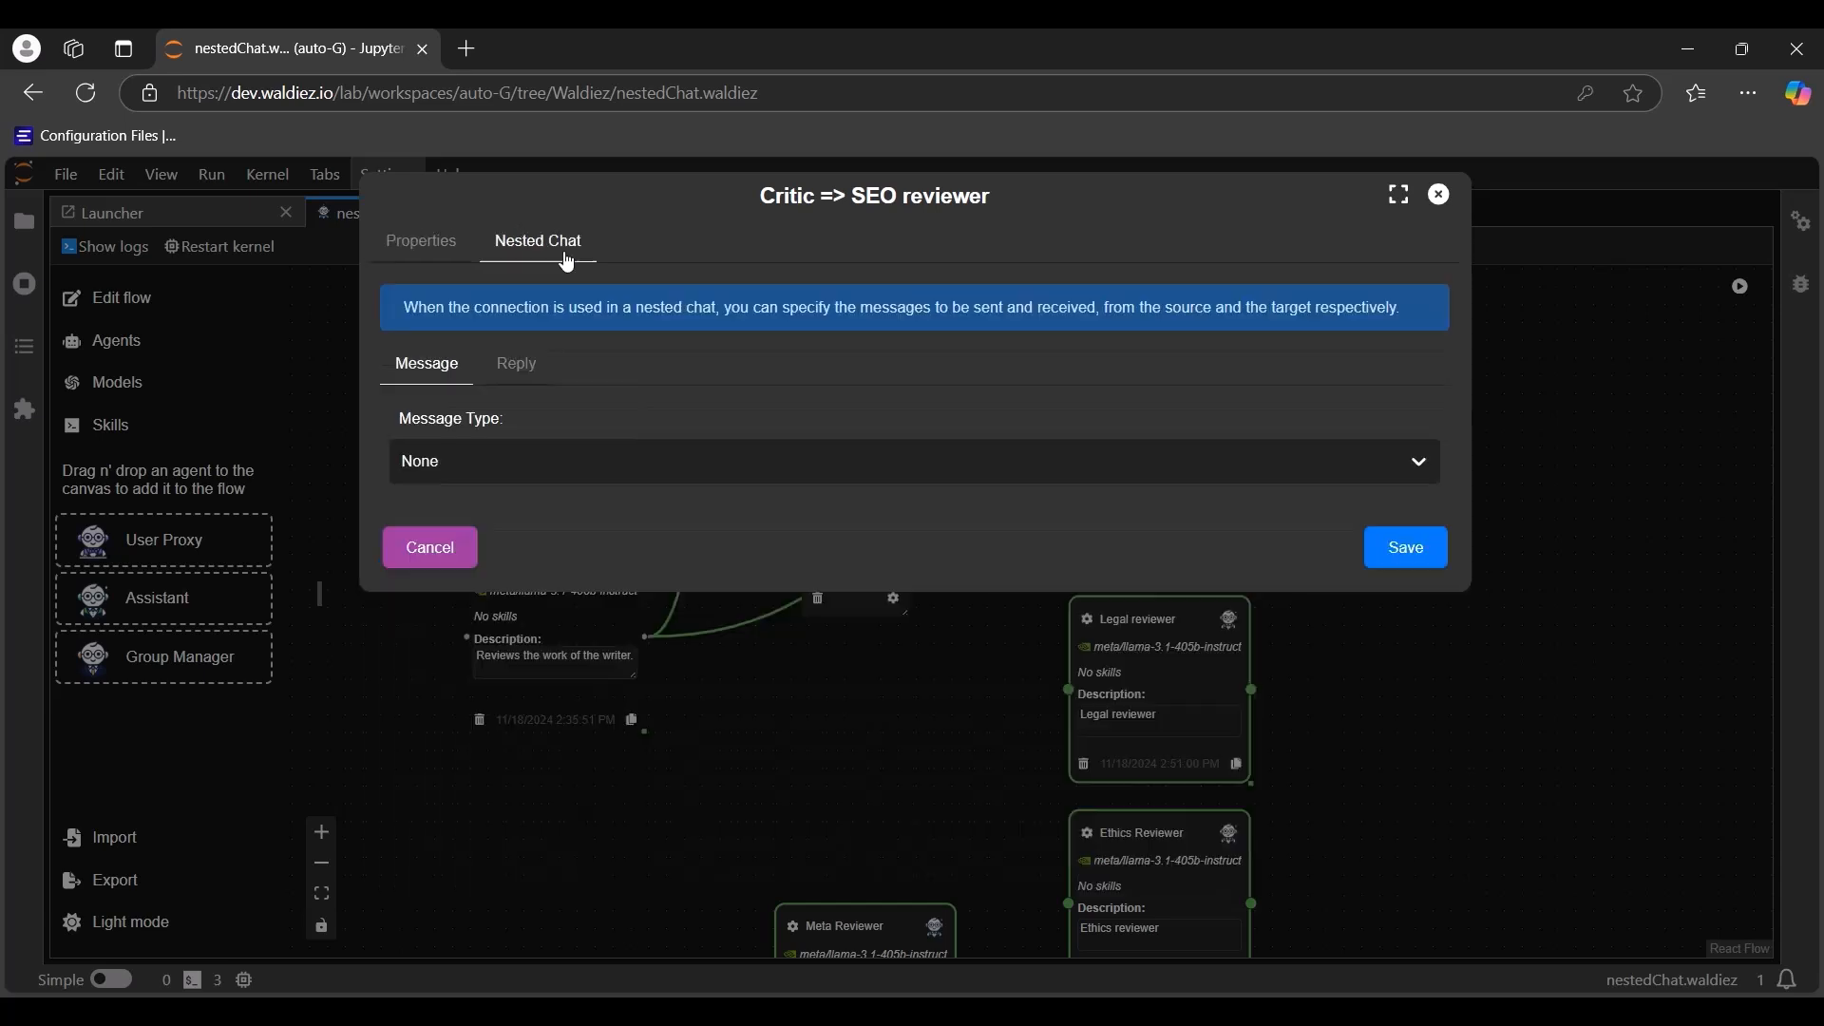
left_click(510, 456)
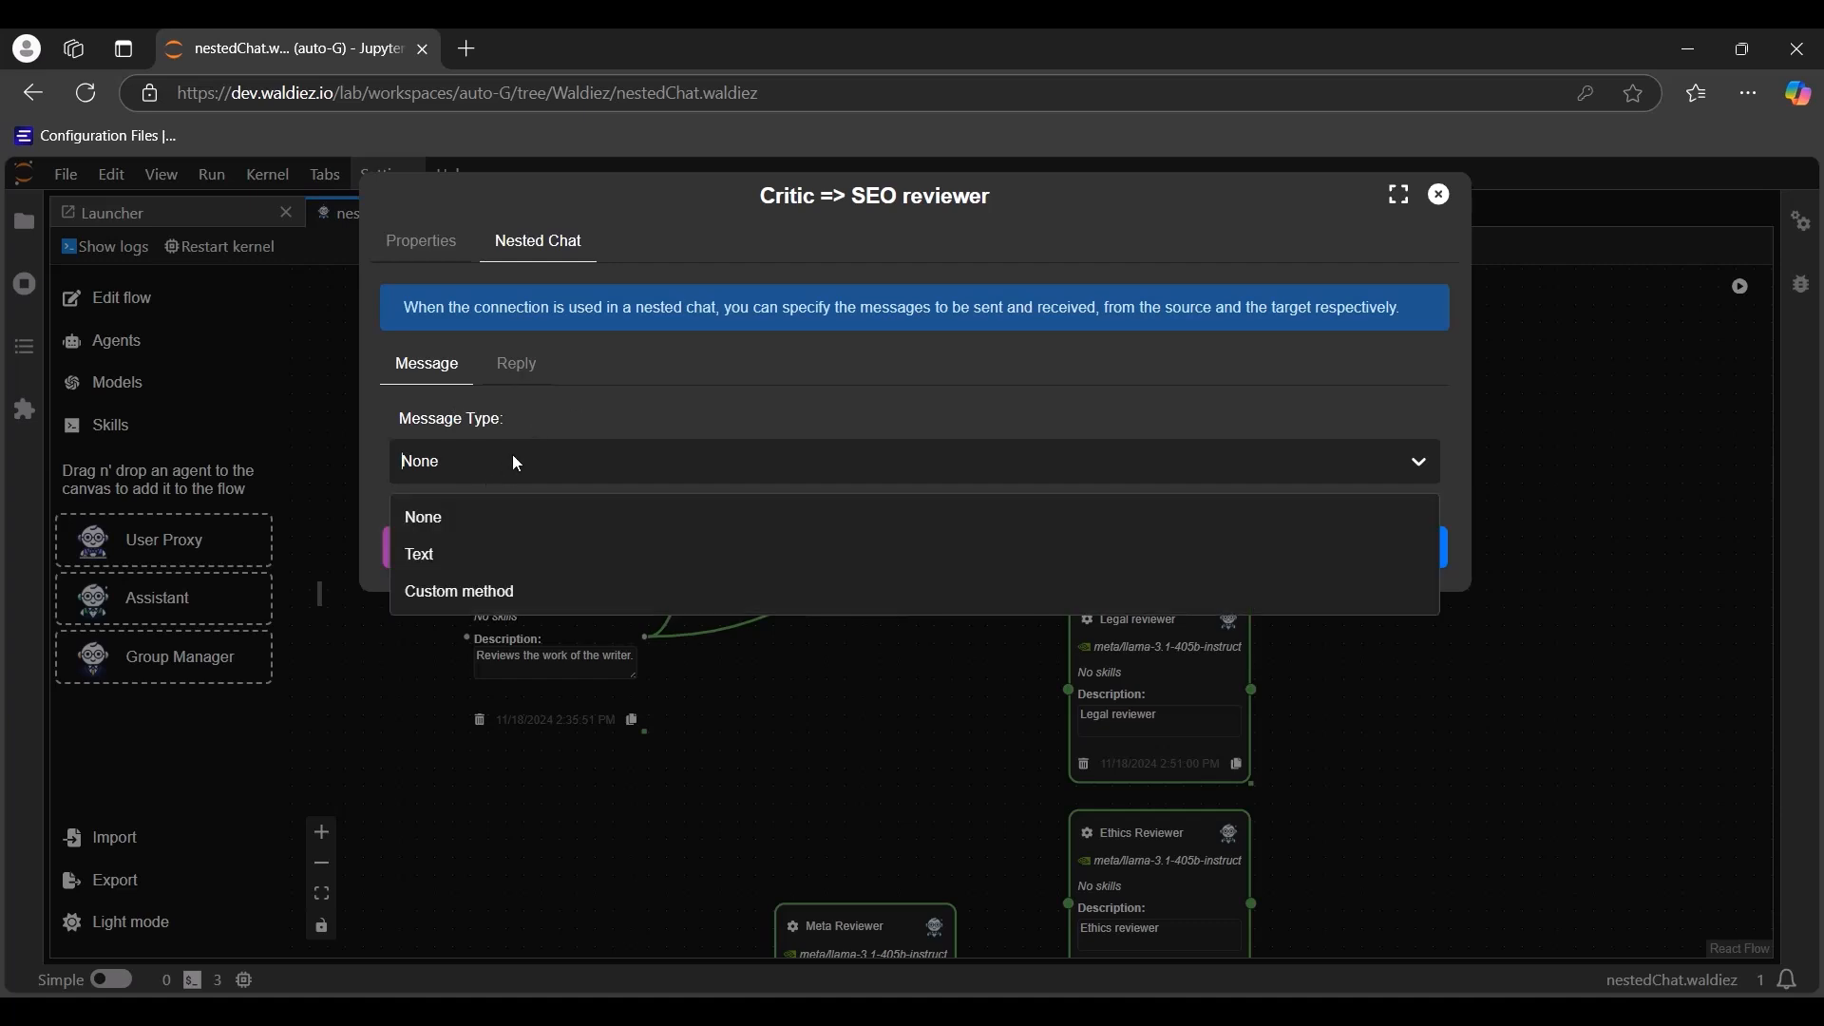
left_click(478, 602)
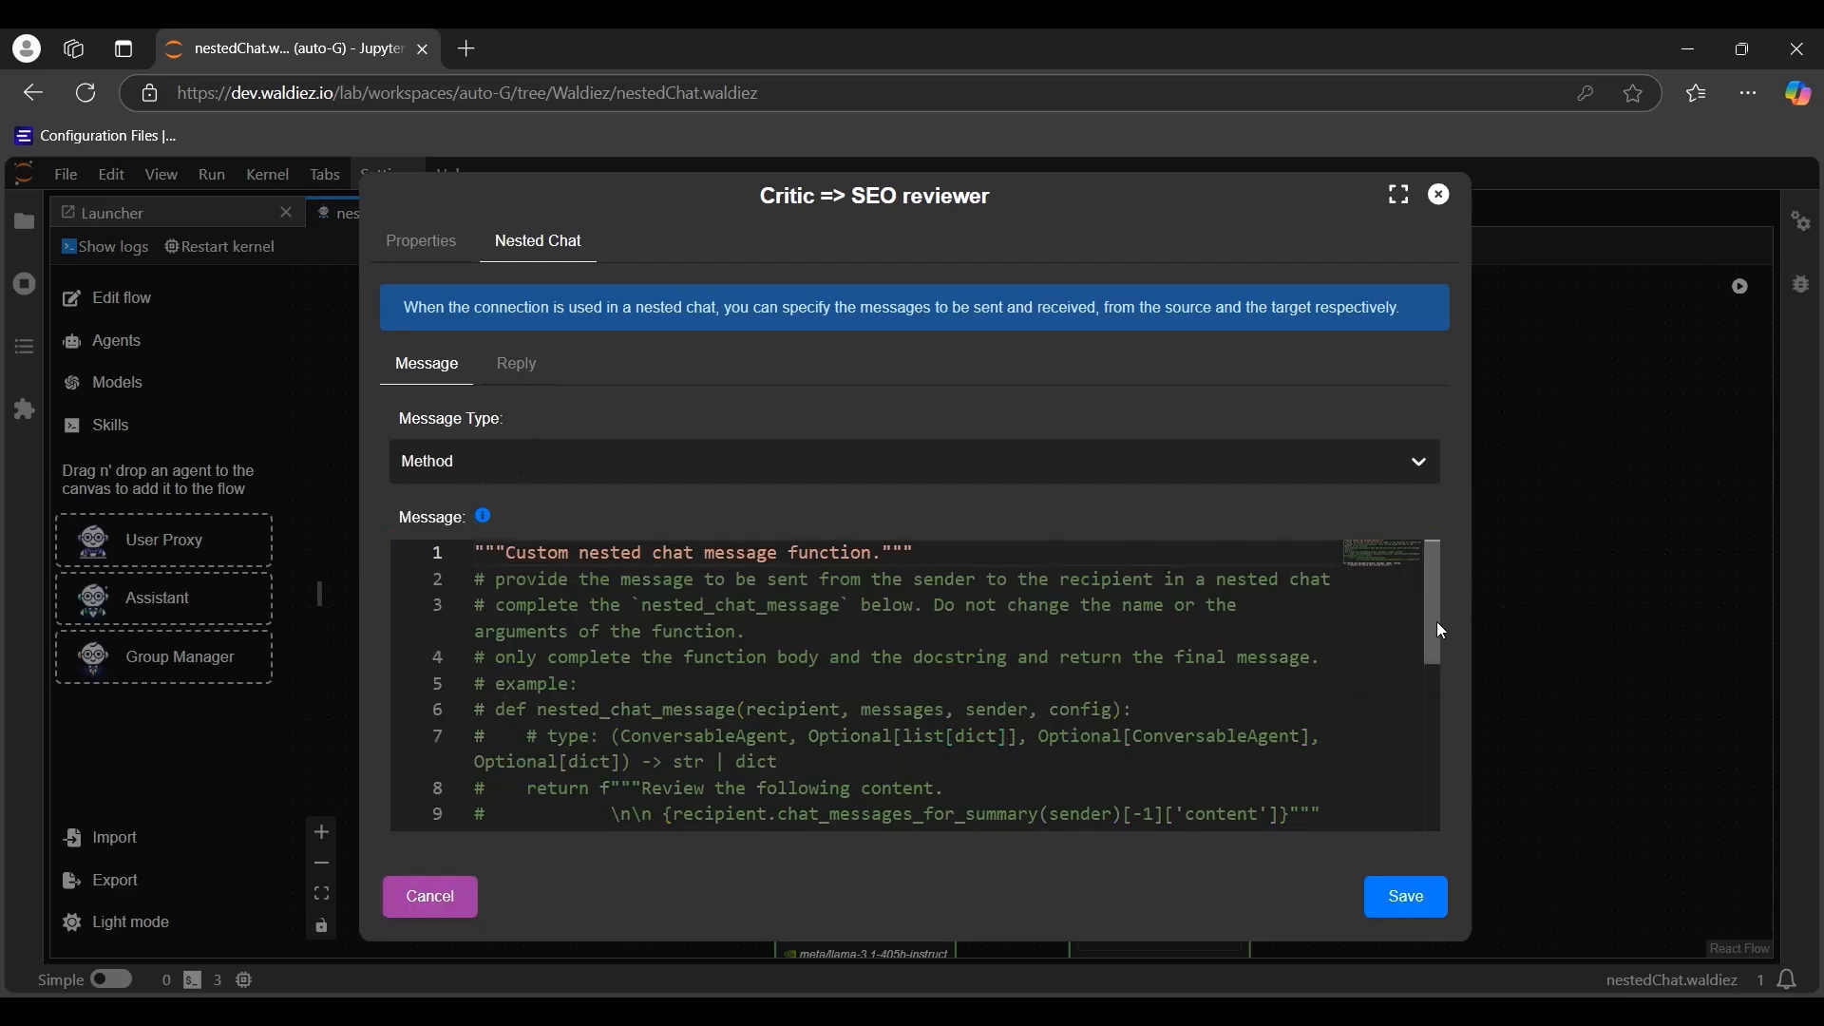
left_click_drag(1437, 621, 1435, 687)
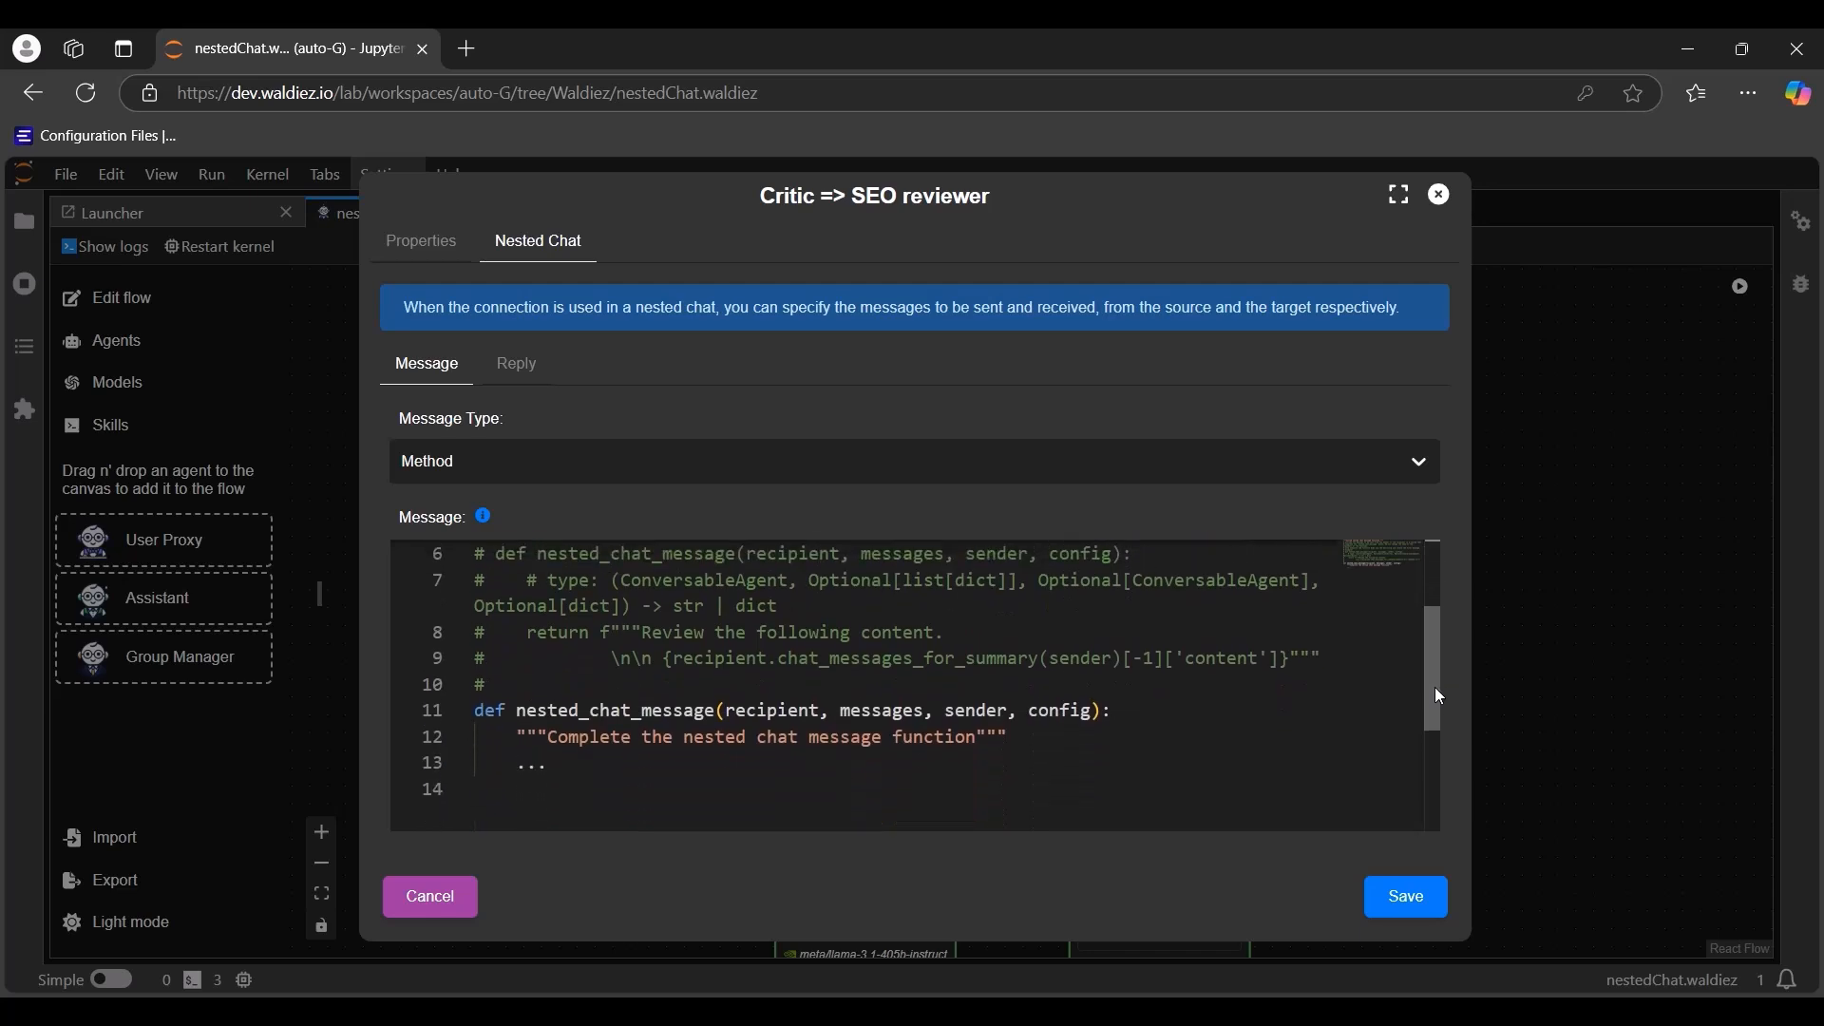
left_click_drag(559, 771, 464, 728)
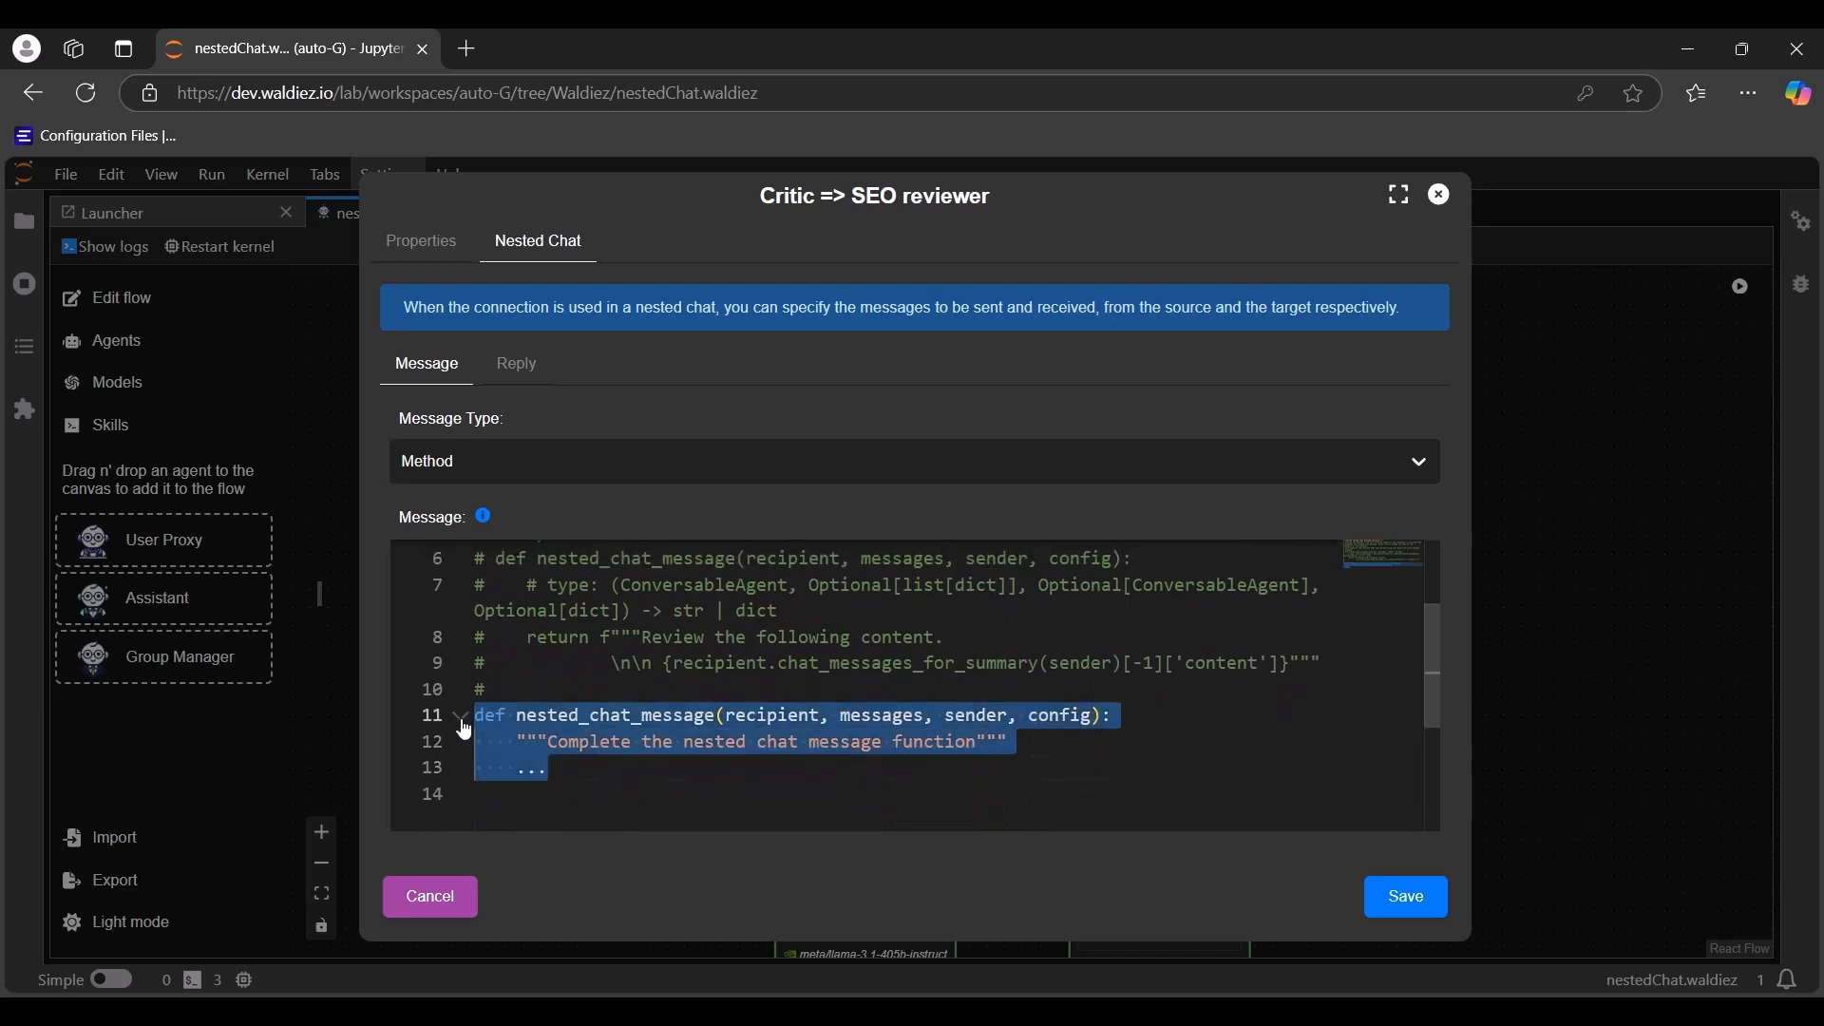
key("BackSpace")
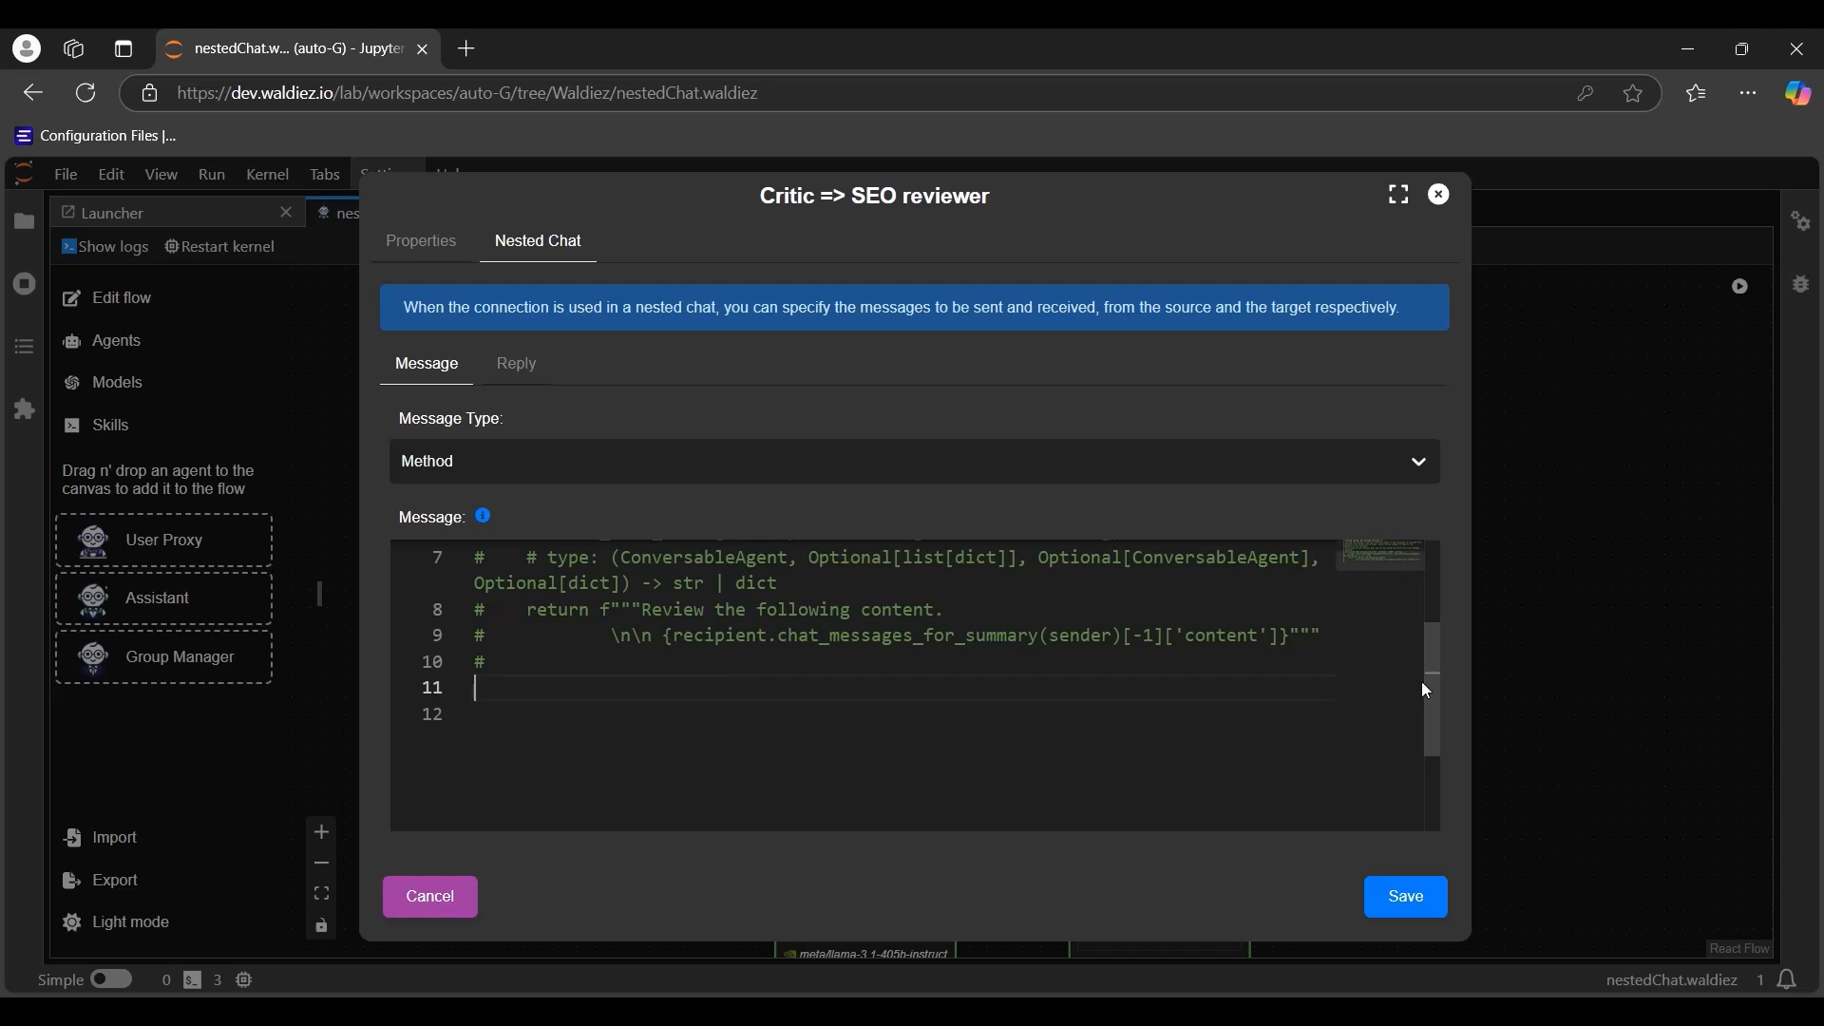
Step: Uncomment the example nested_chat_message function that returns "Review the following content." with the last message's content, and save the SEO reviewer connection
left_click_drag(1428, 689, 1446, 669)
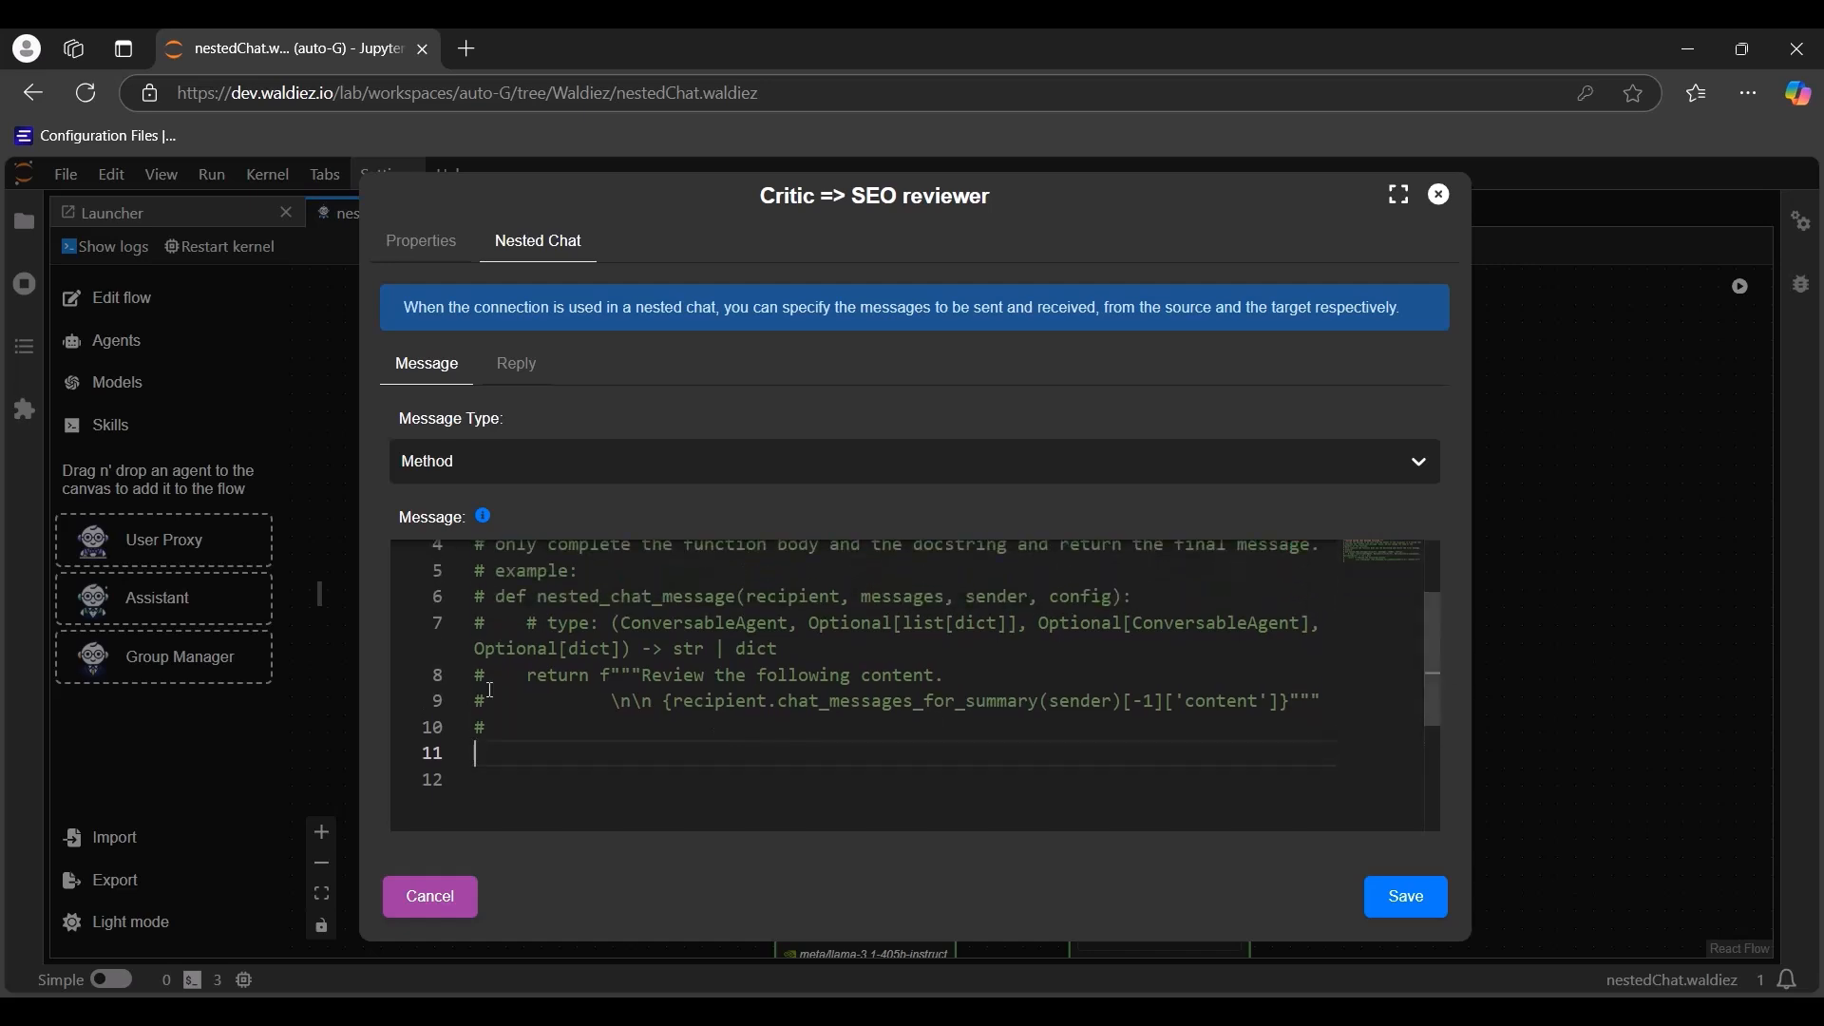
left_click_drag(480, 596, 529, 714)
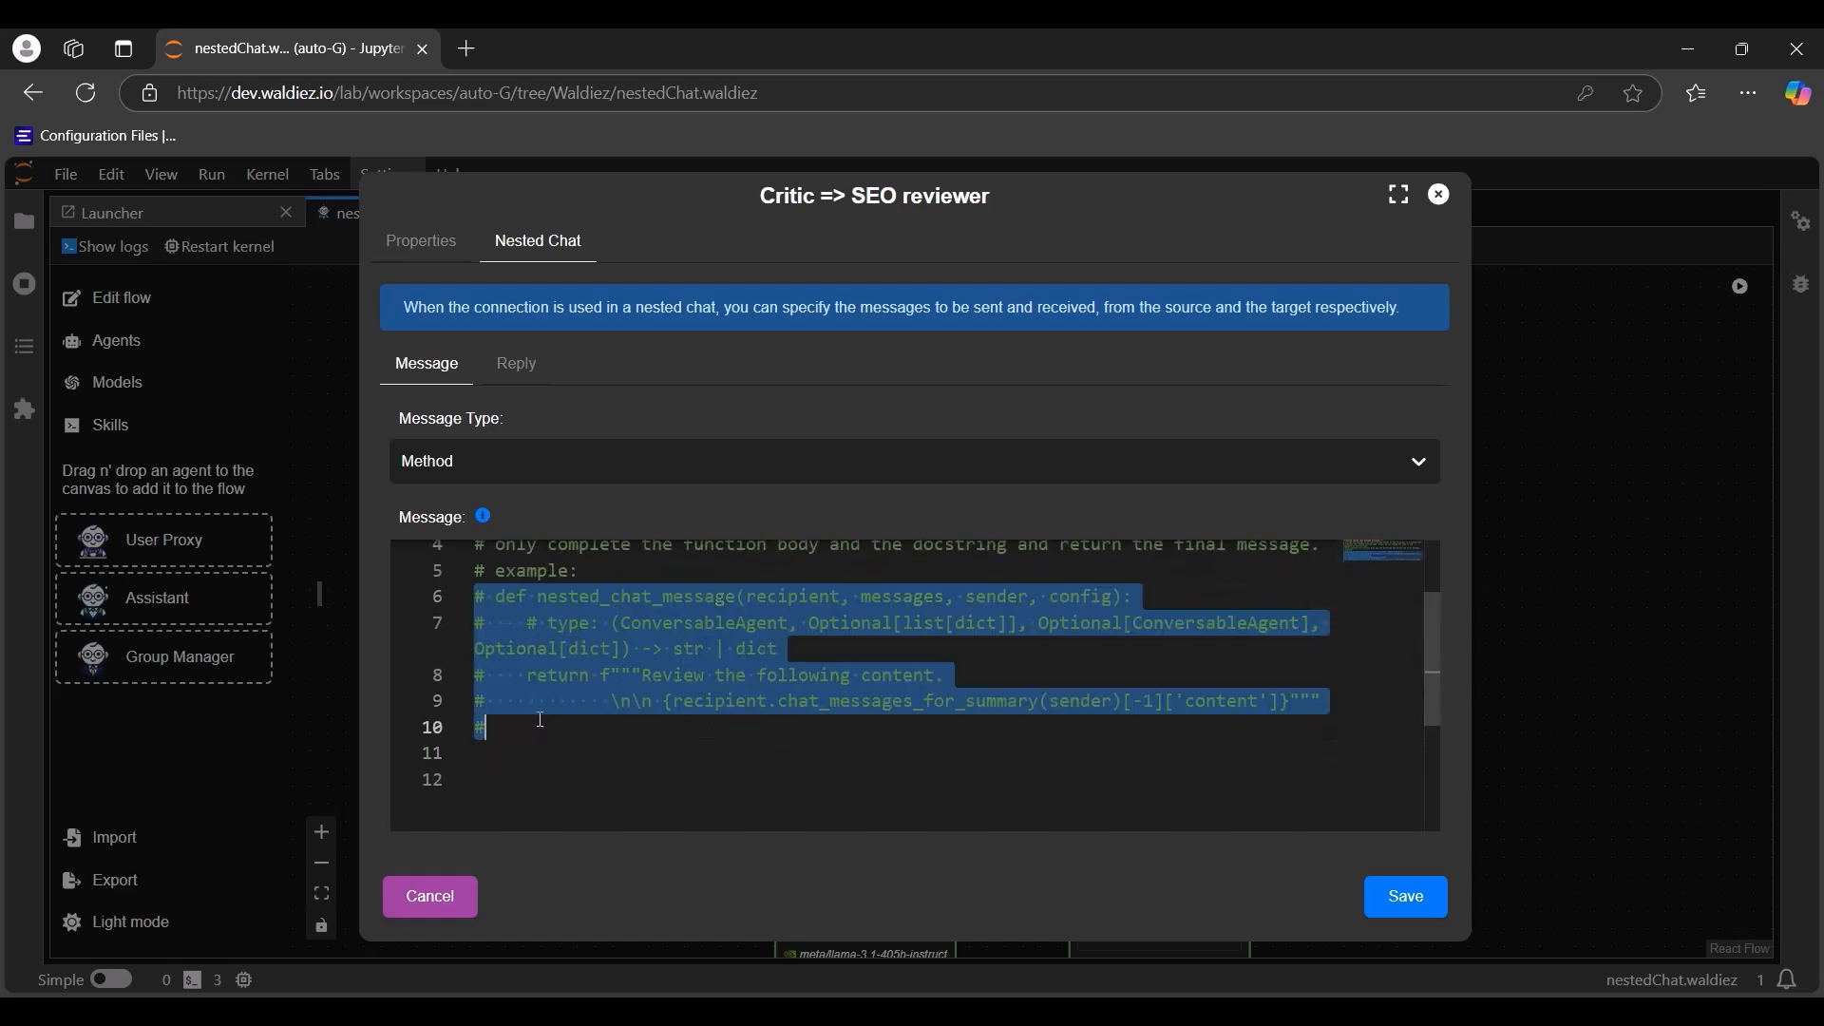
key("ctrl+slash")
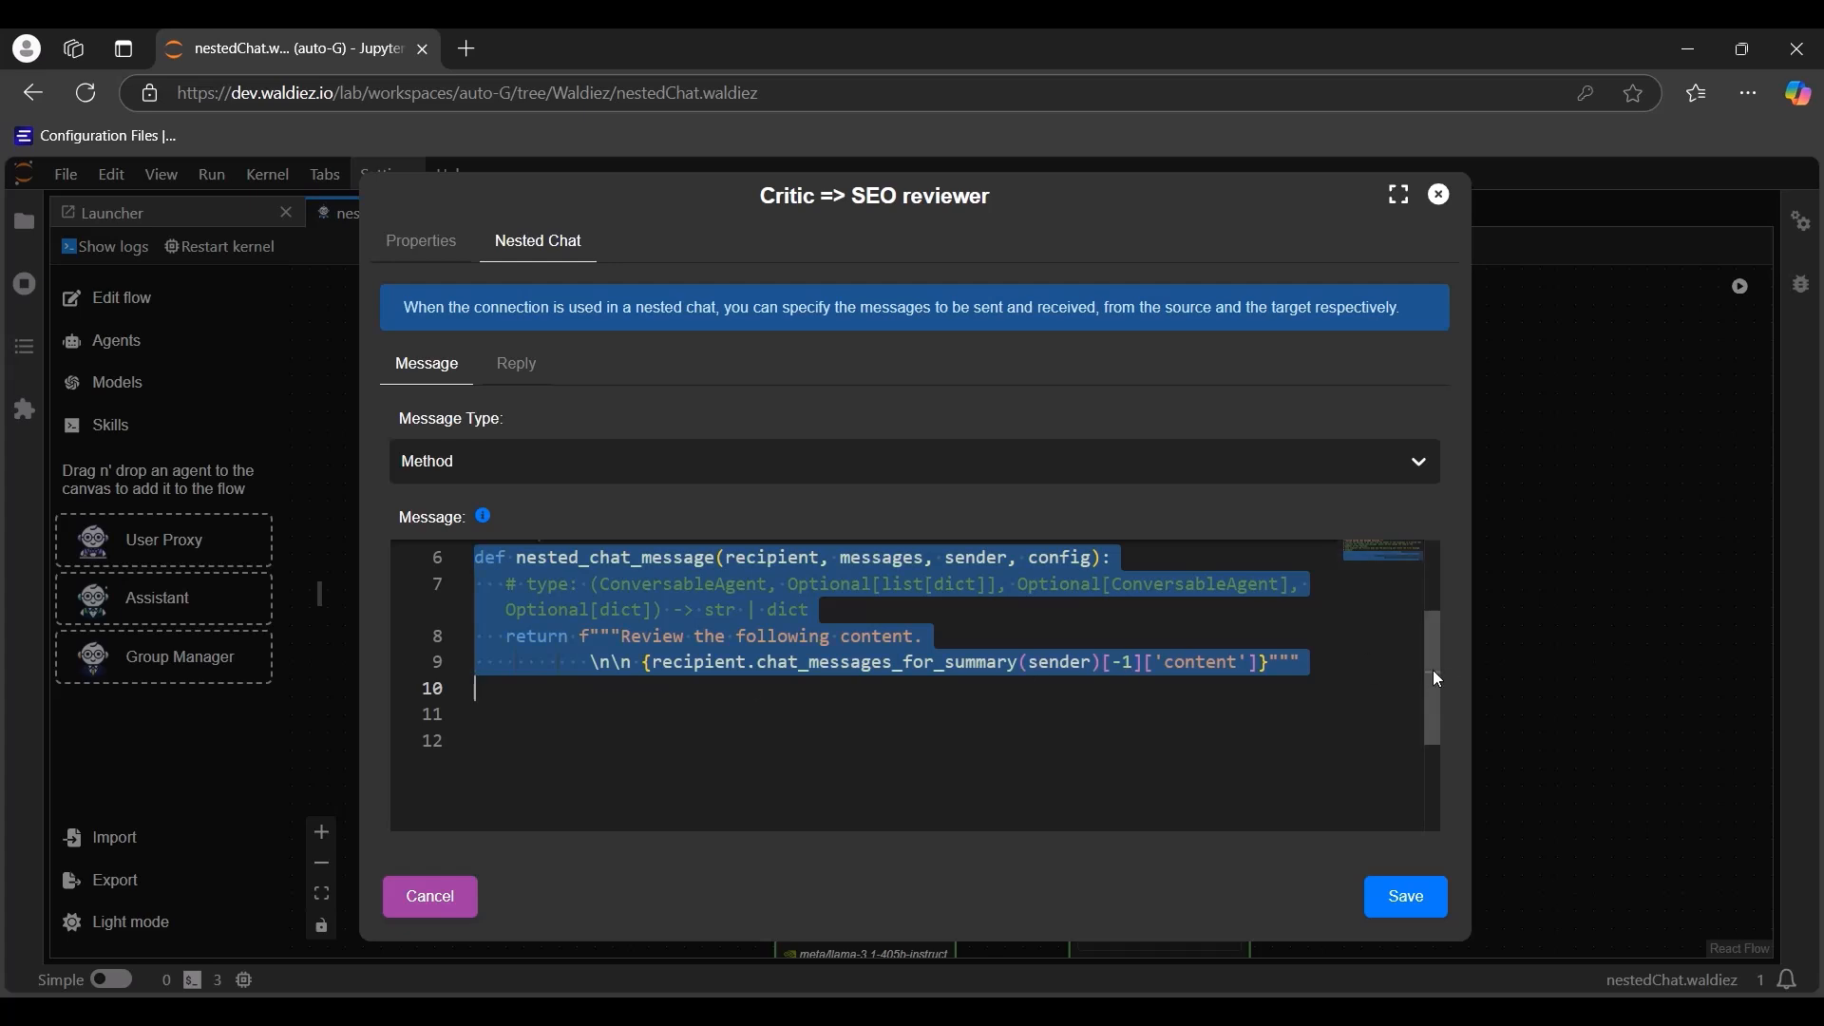
left_click_drag(1430, 670, 1427, 654)
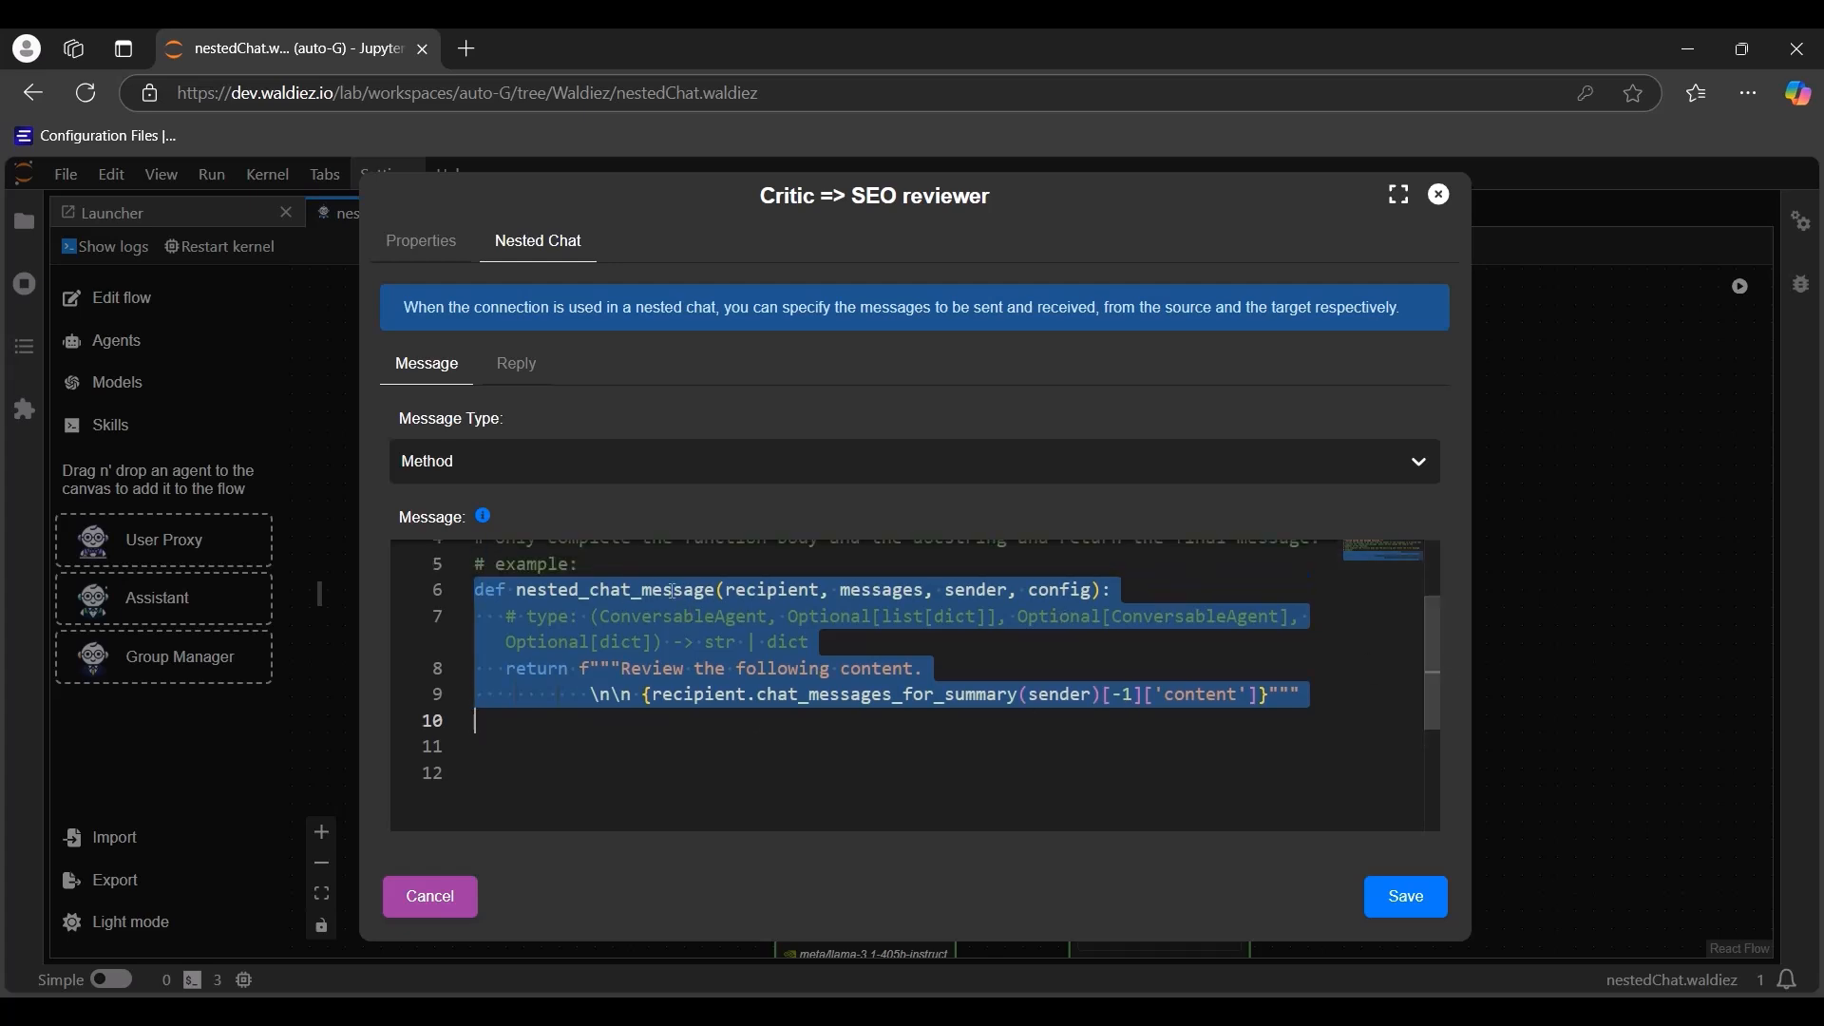
left_click(478, 587)
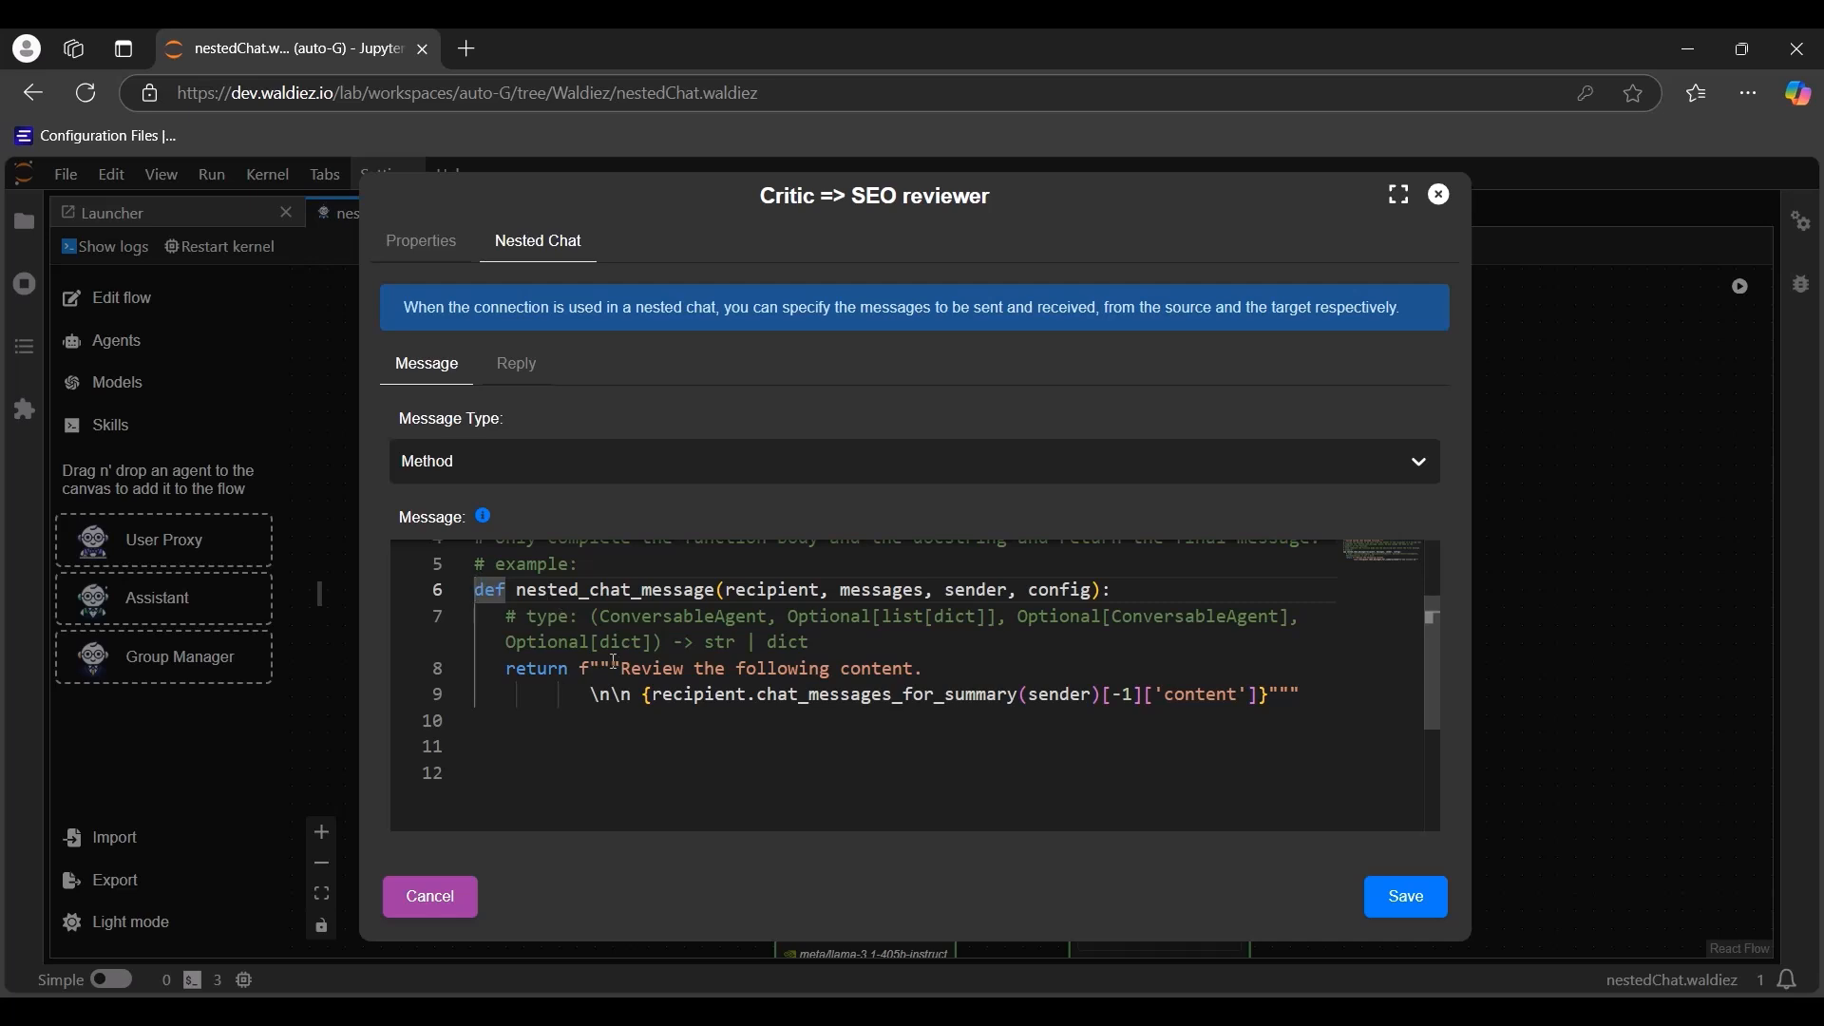
left_click_drag(654, 696, 751, 689)
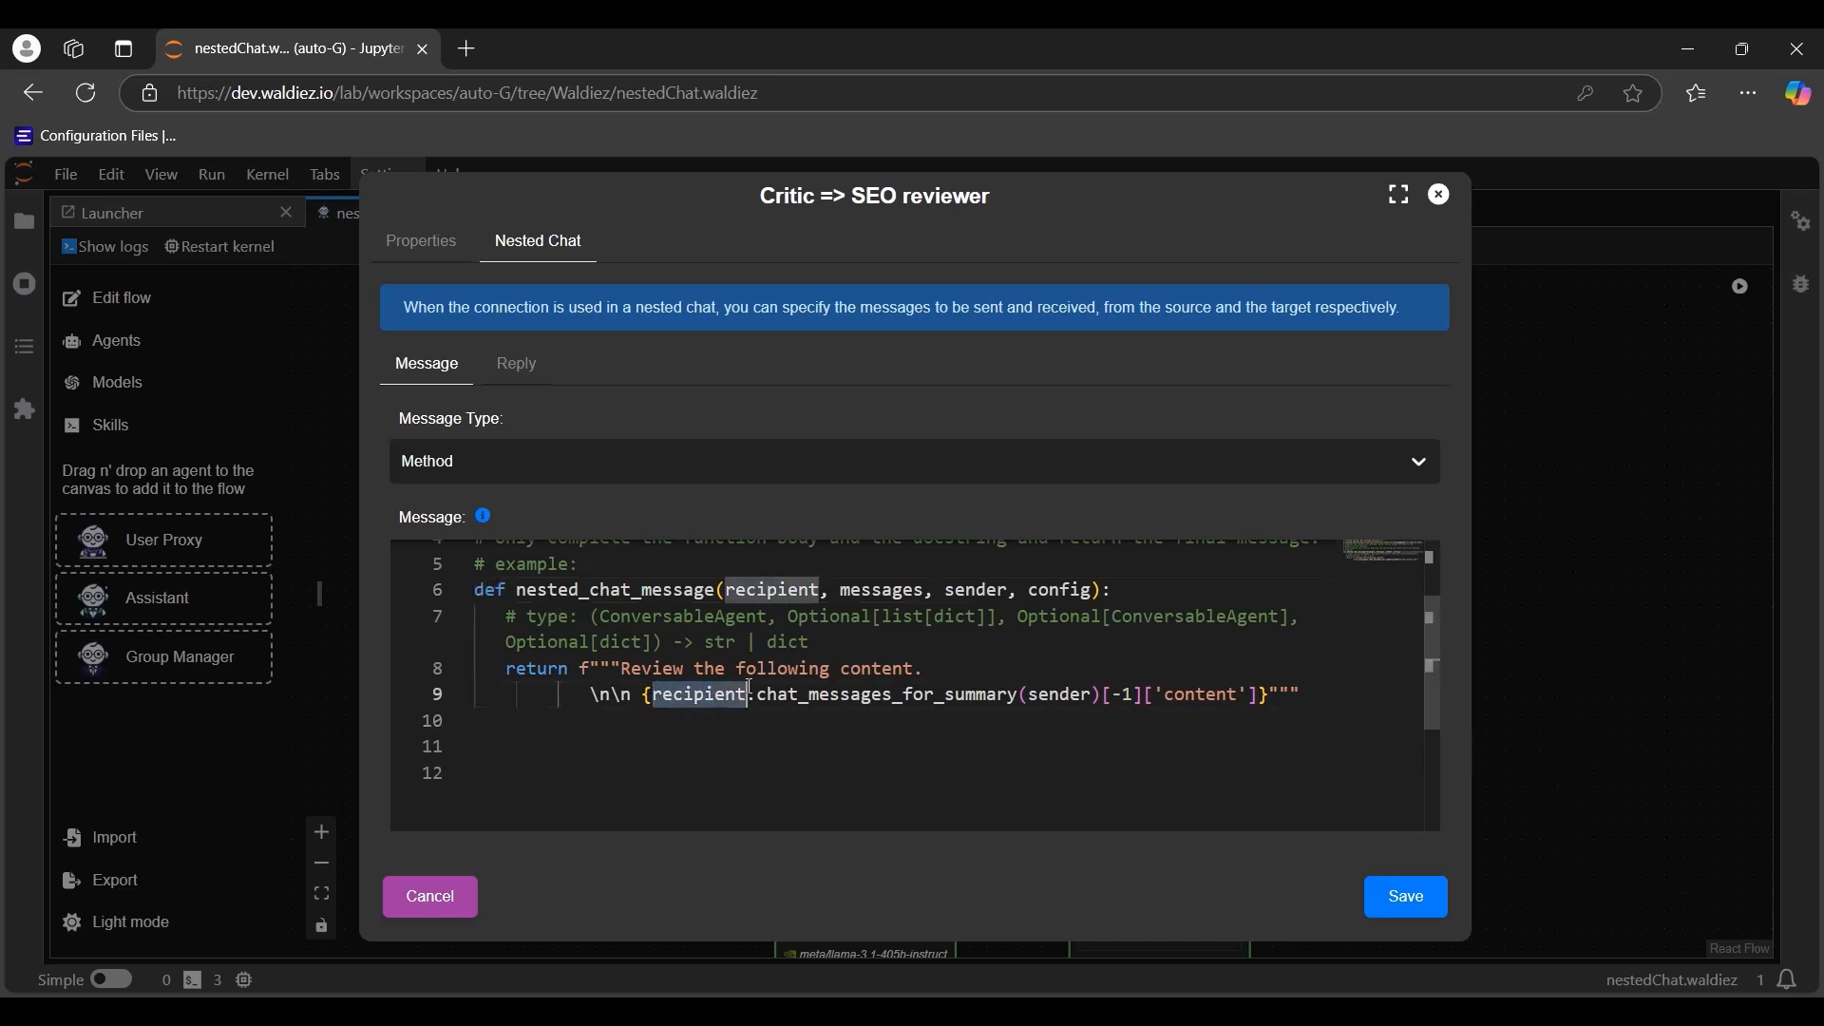
double_click(1017, 695)
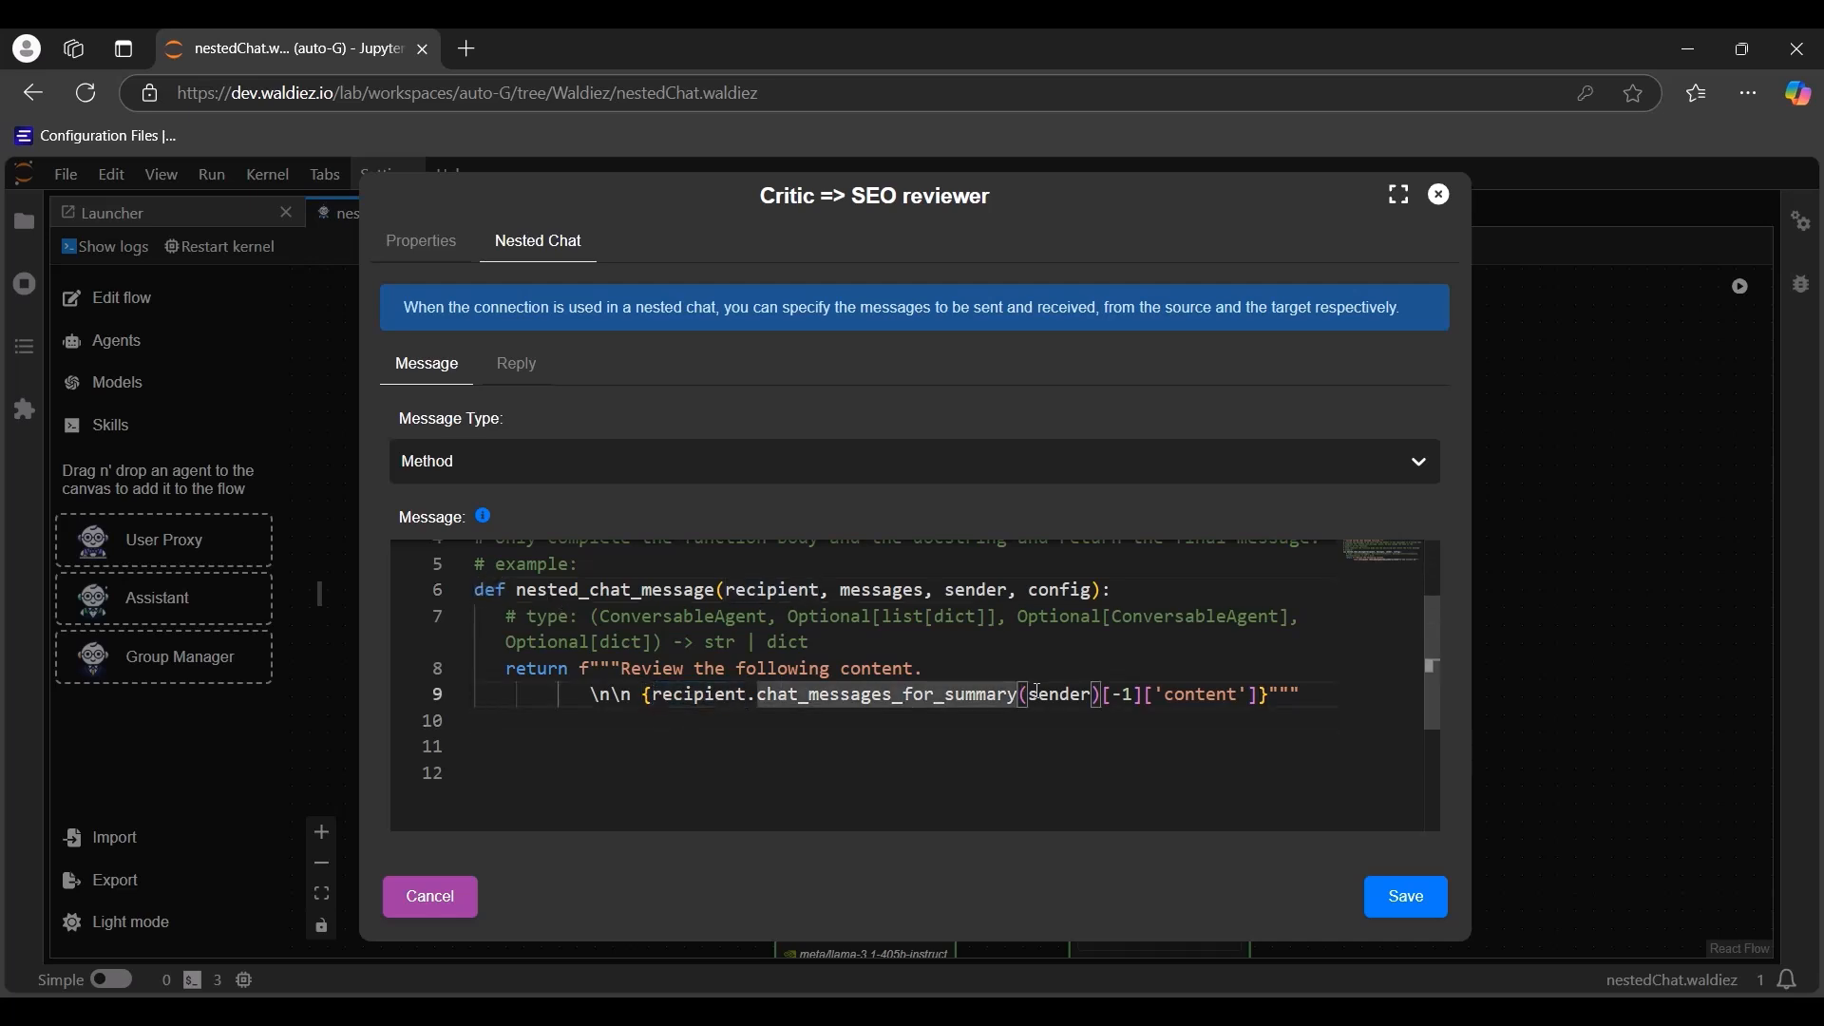
double_click(1038, 694)
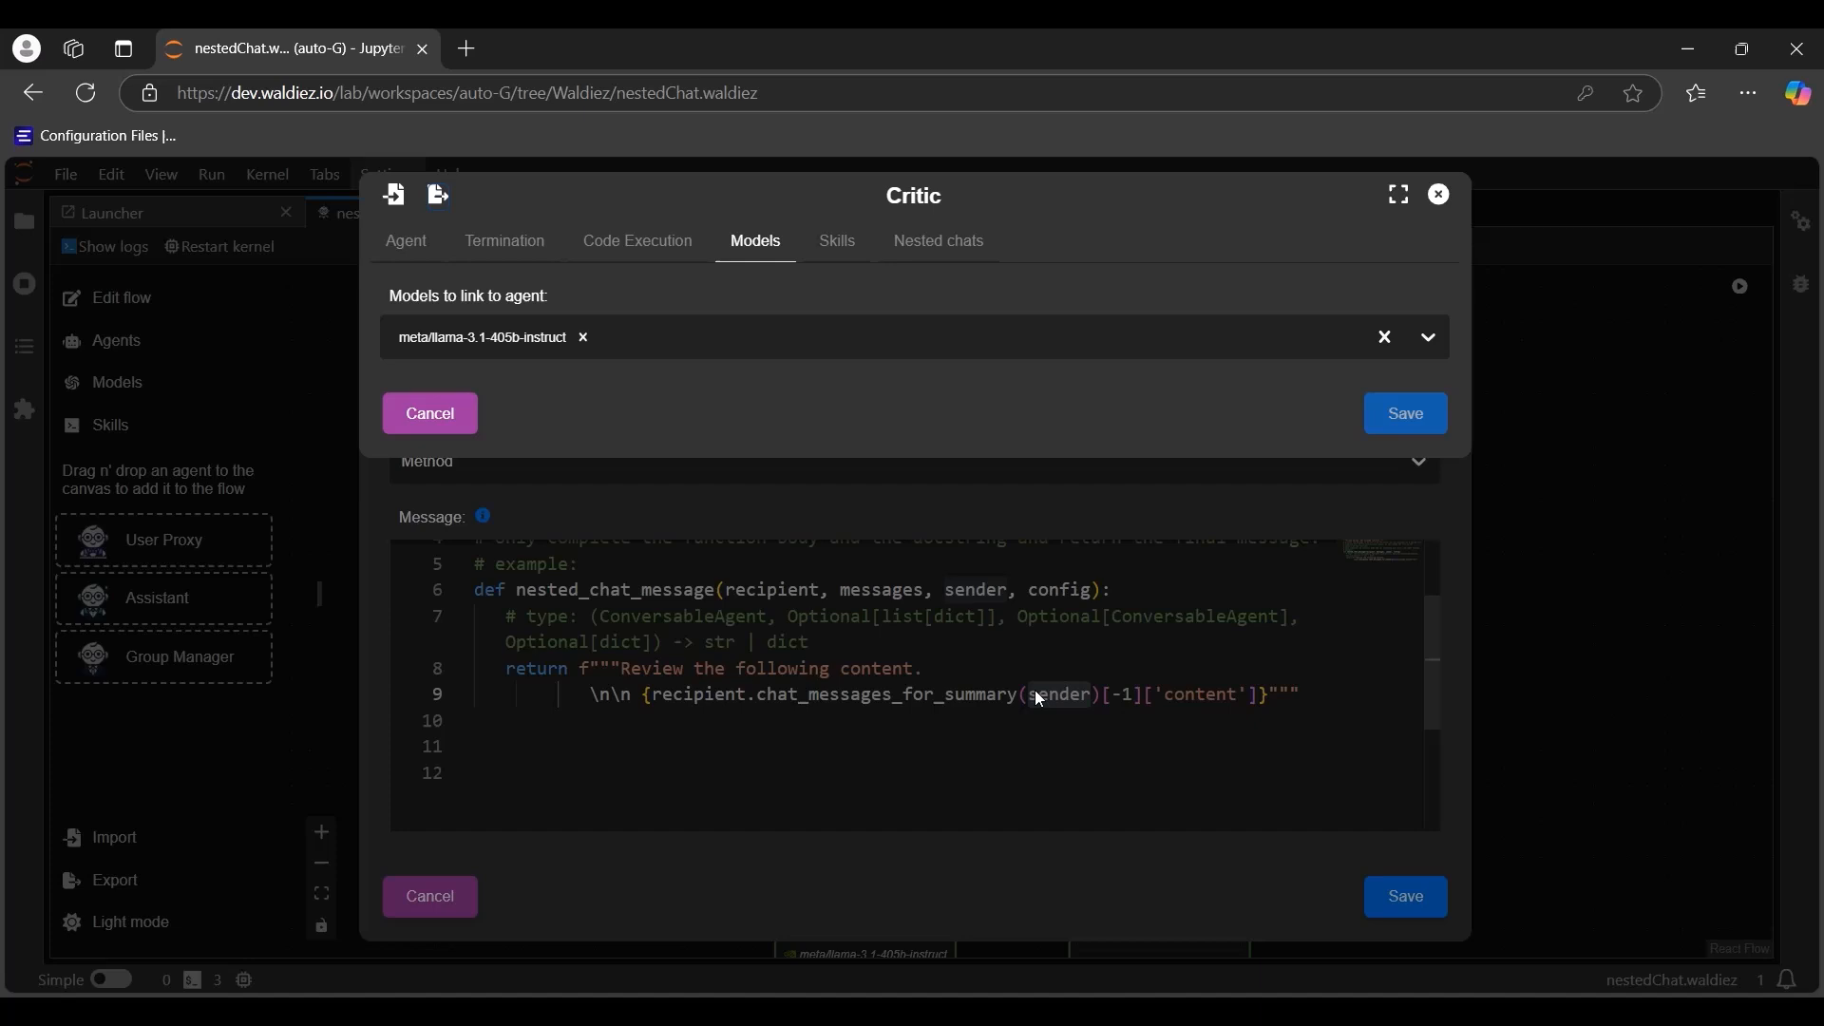
left_click(1440, 195)
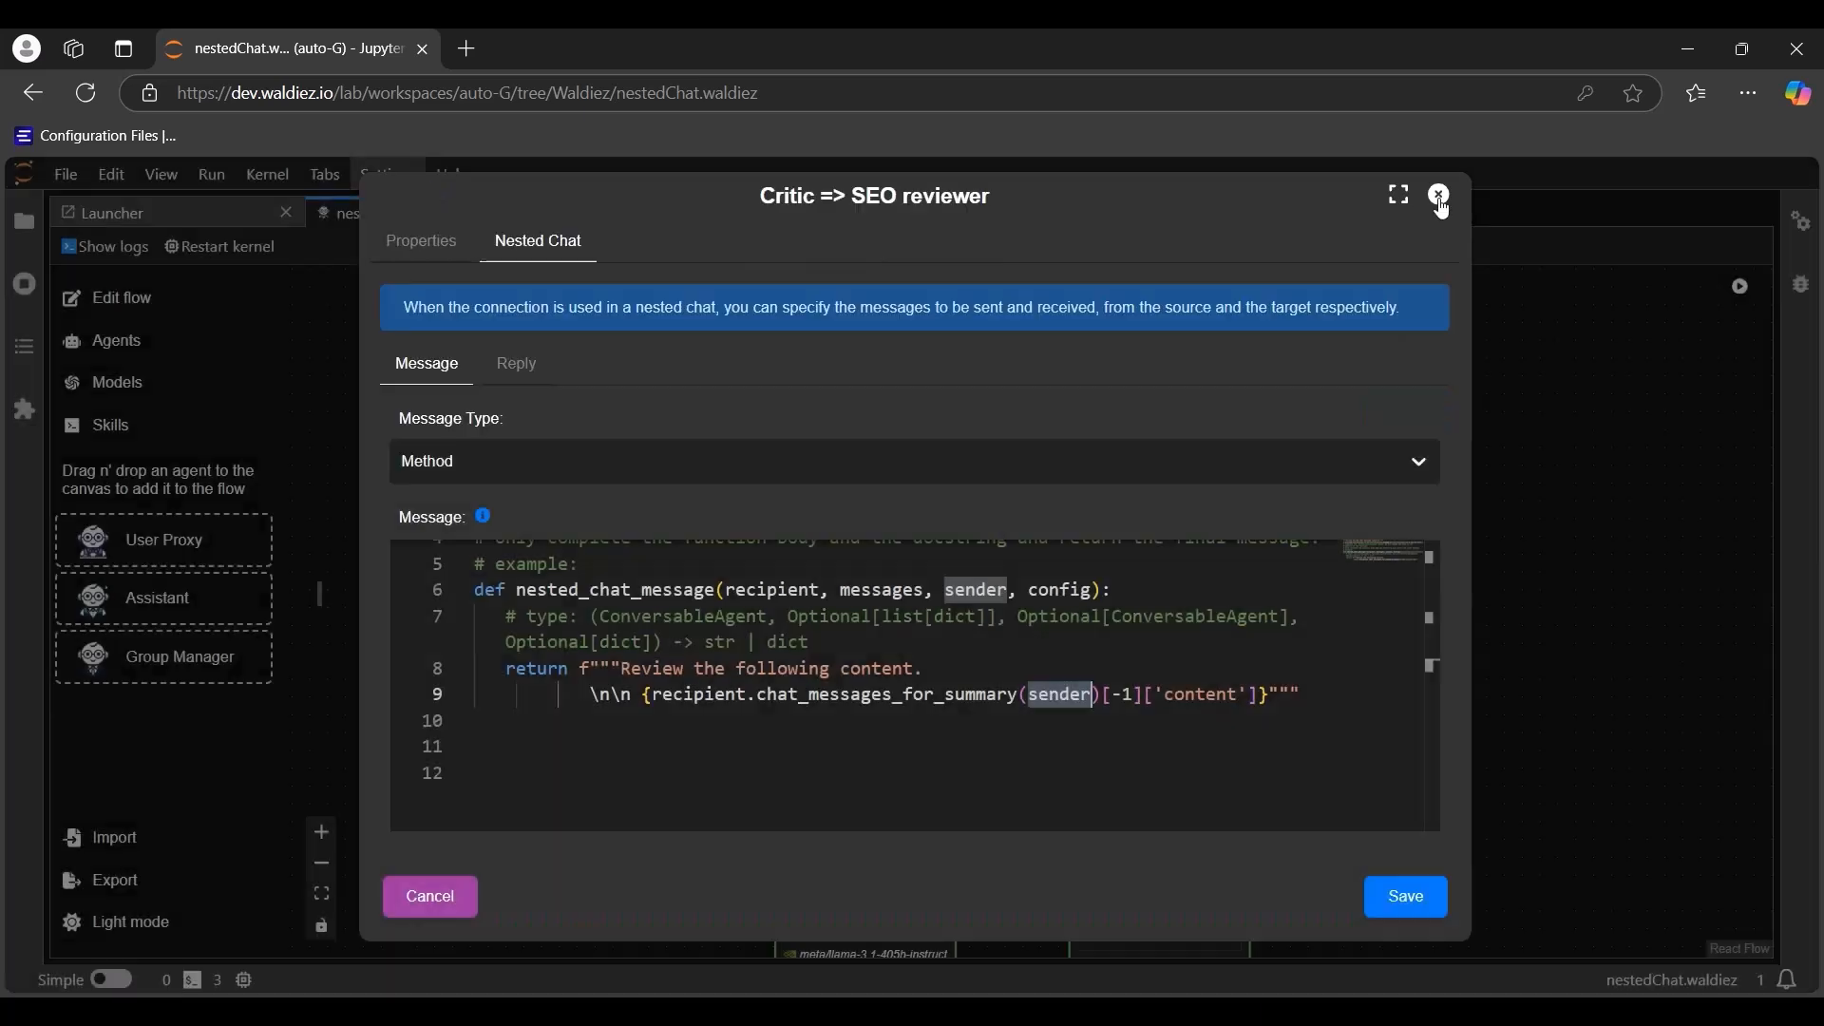
left_click(1429, 898)
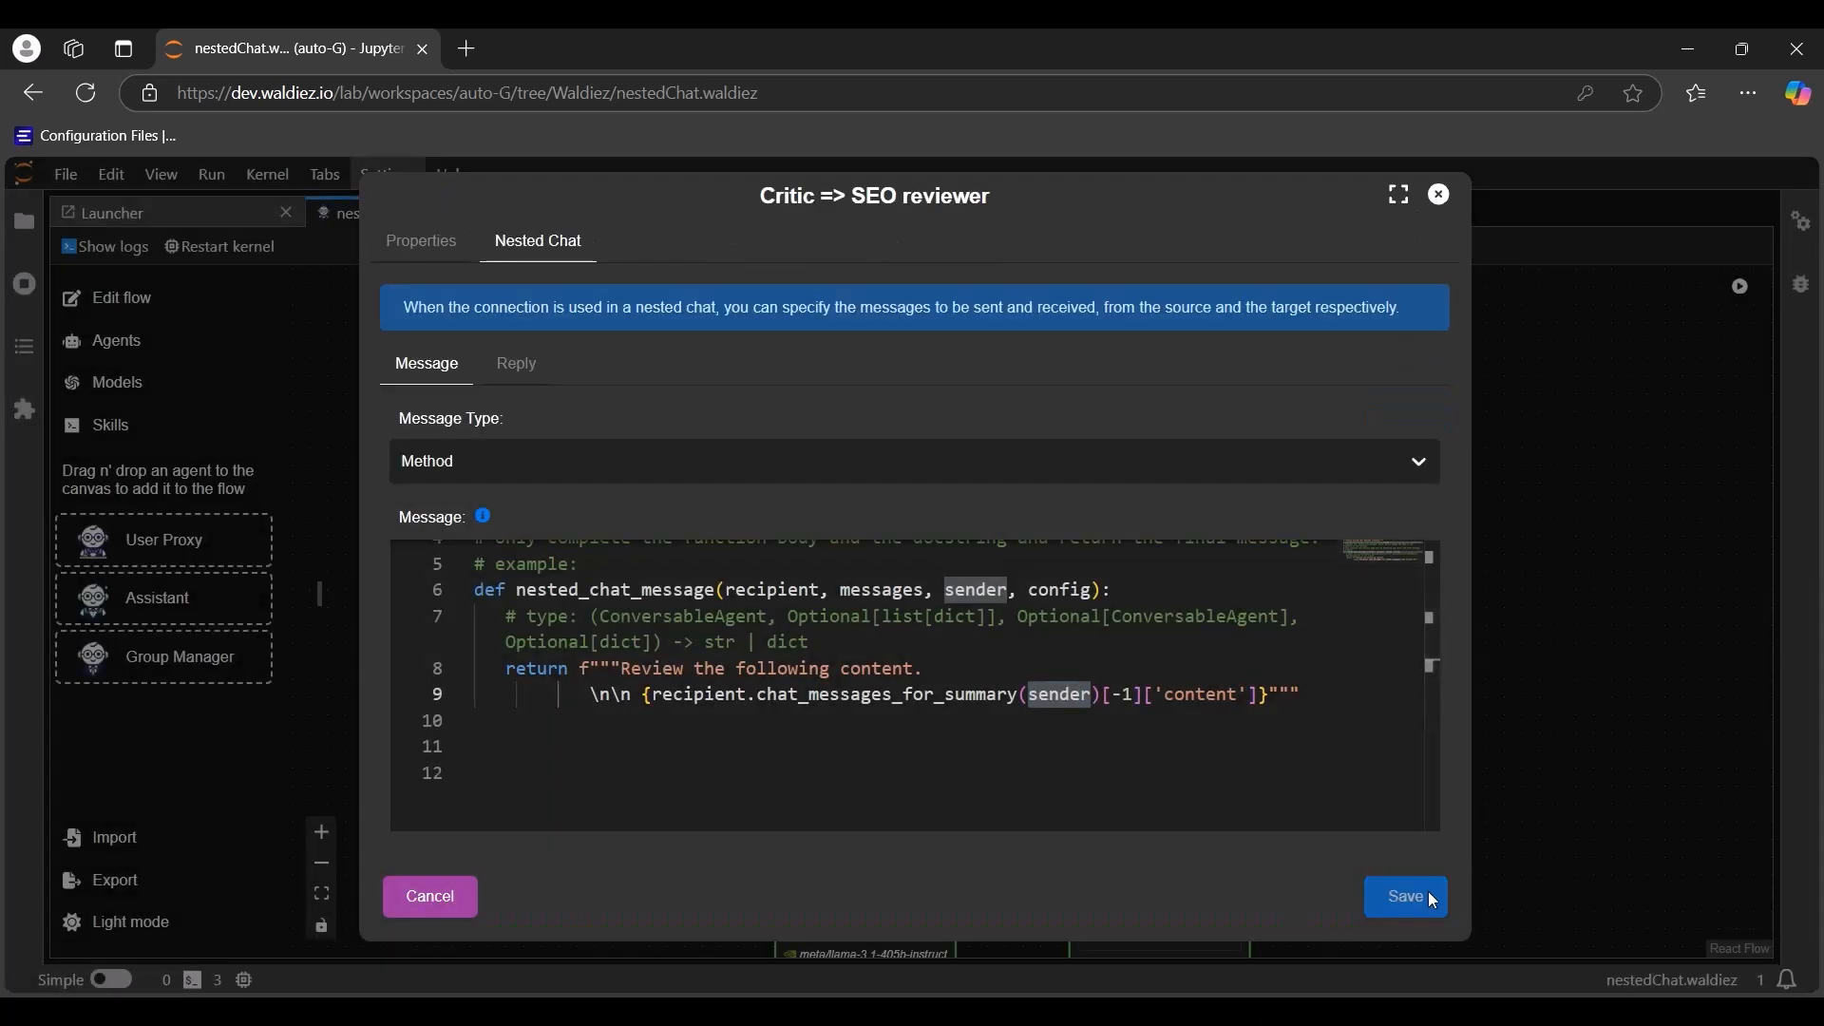
left_click(1439, 195)
Step: Connect the Critic agent to the Legal reviewer and set the connection's chat type to Nested Chat
left_click_drag(652, 637, 1071, 691)
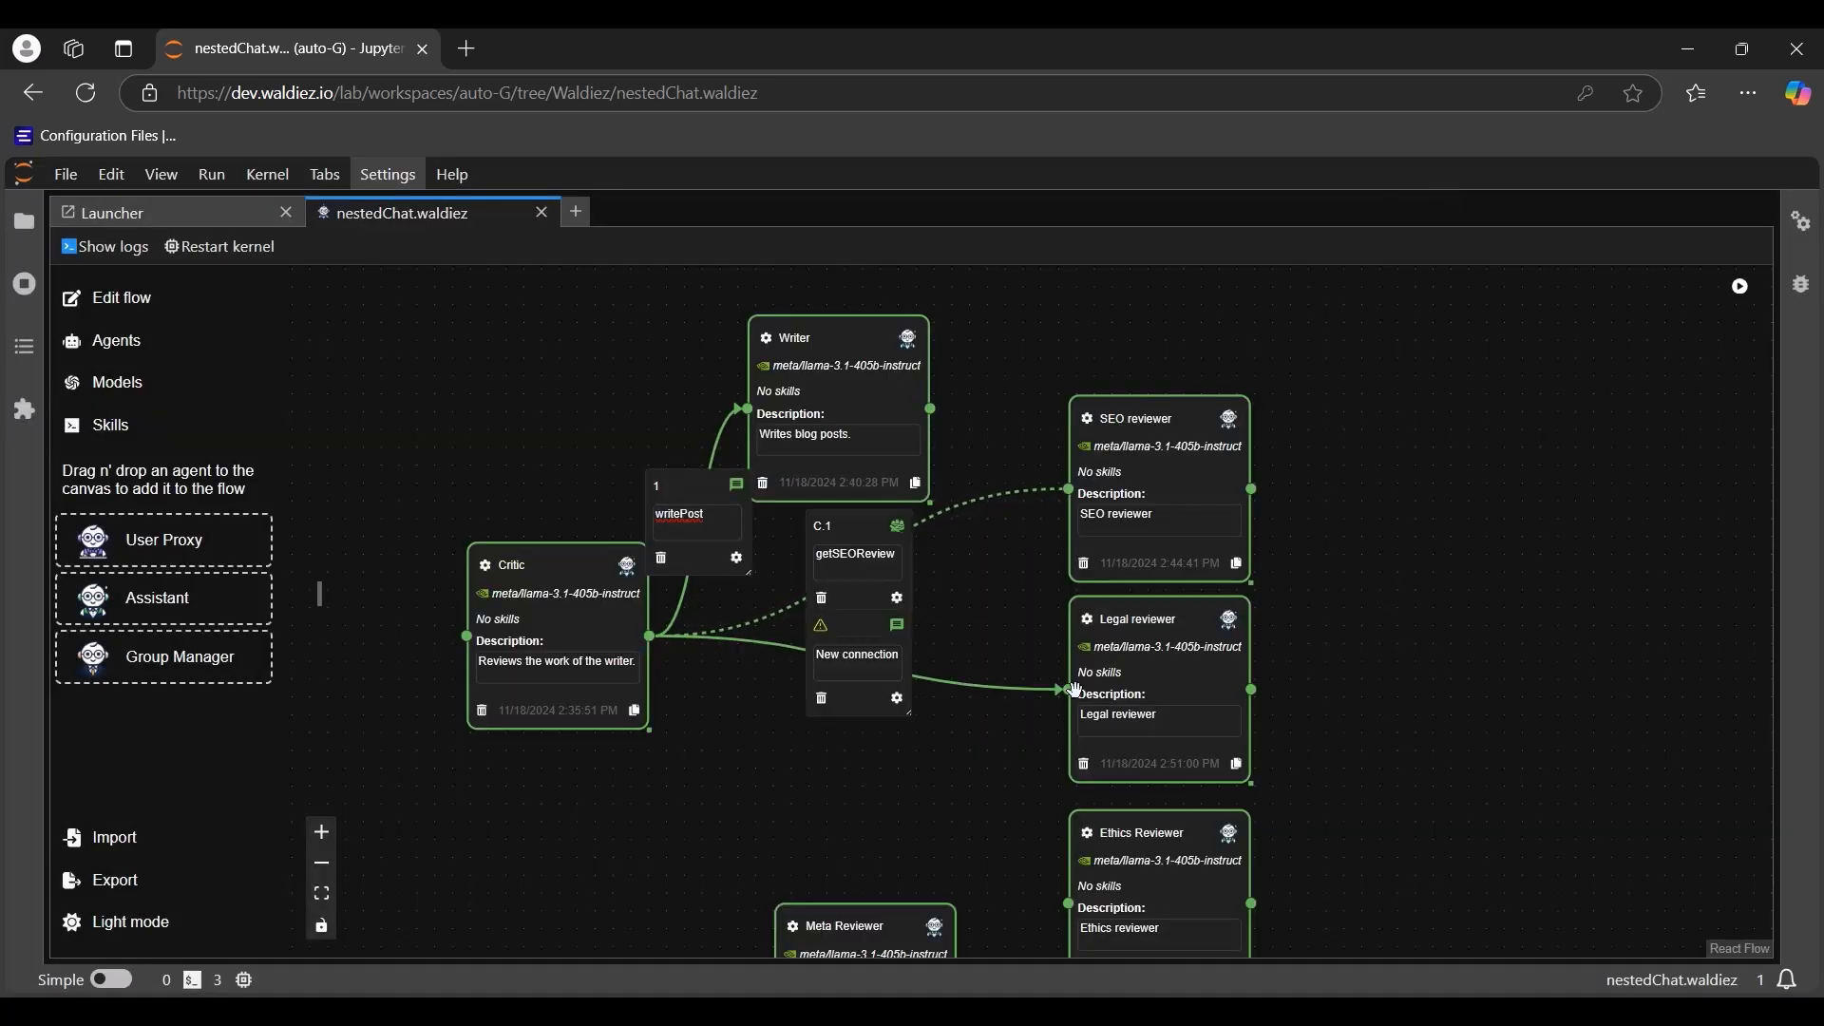
left_click(852, 638)
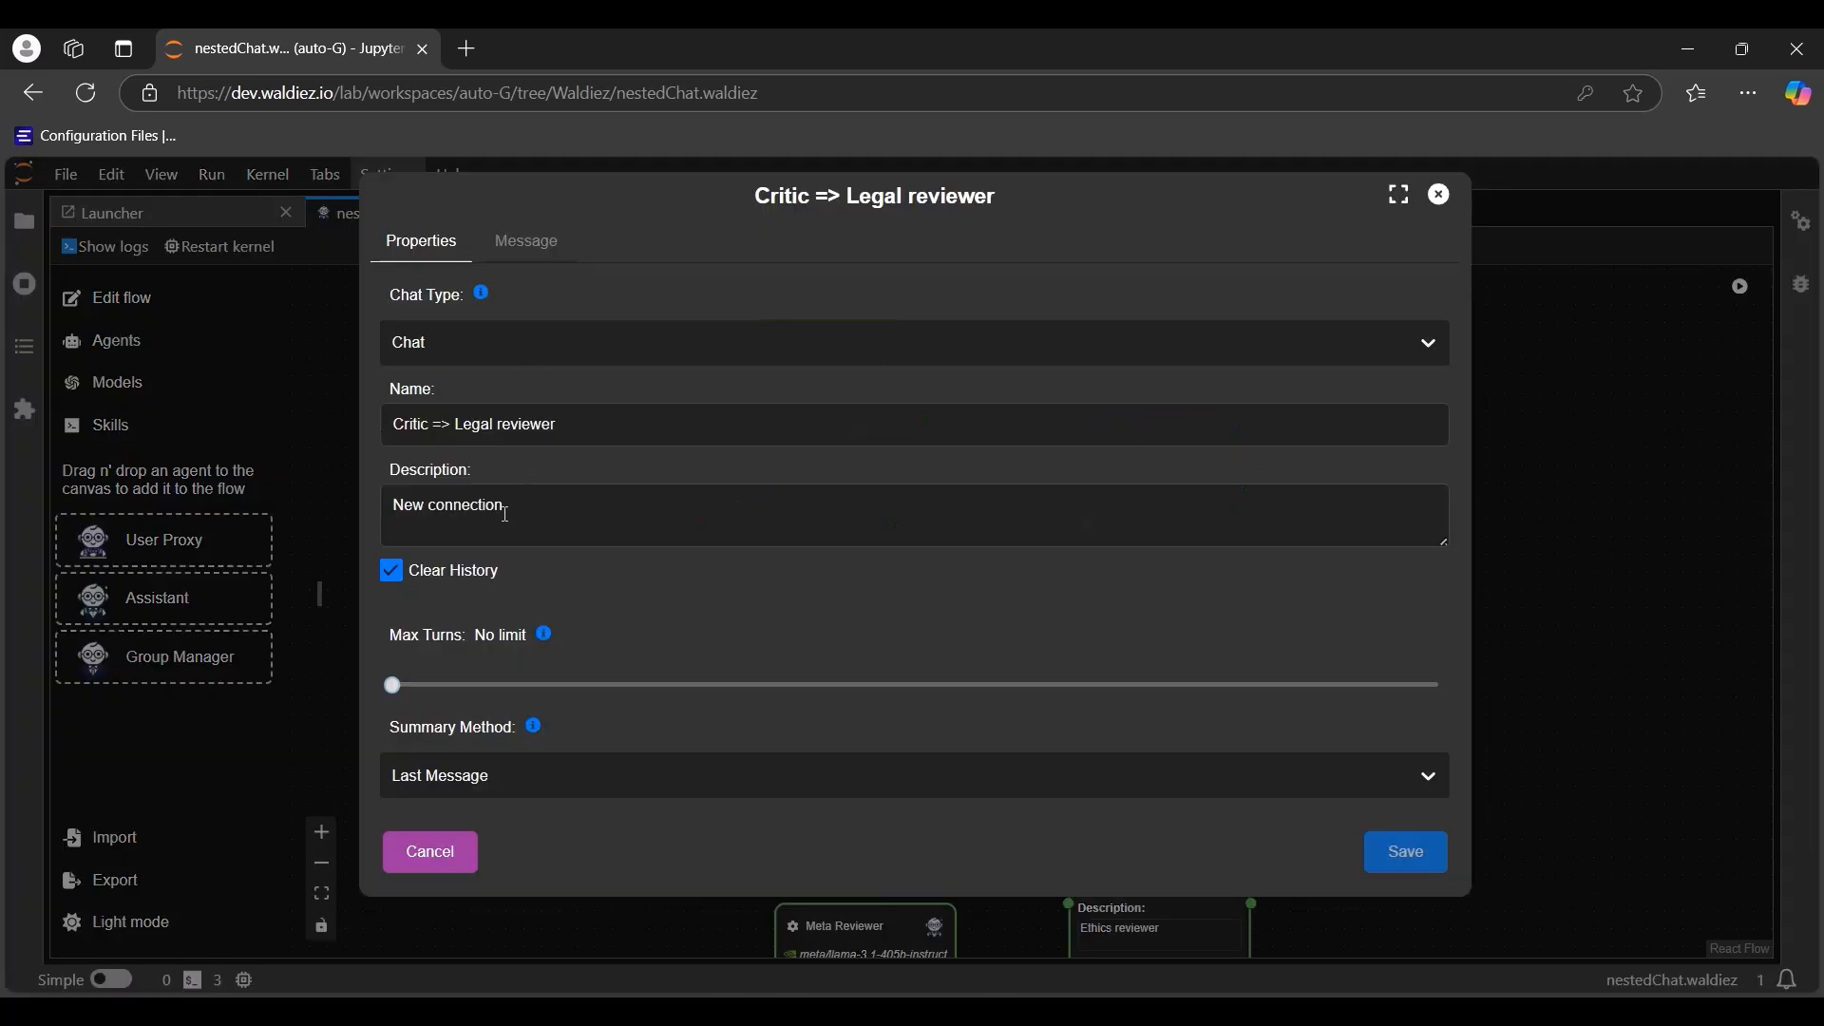
left_click(475, 346)
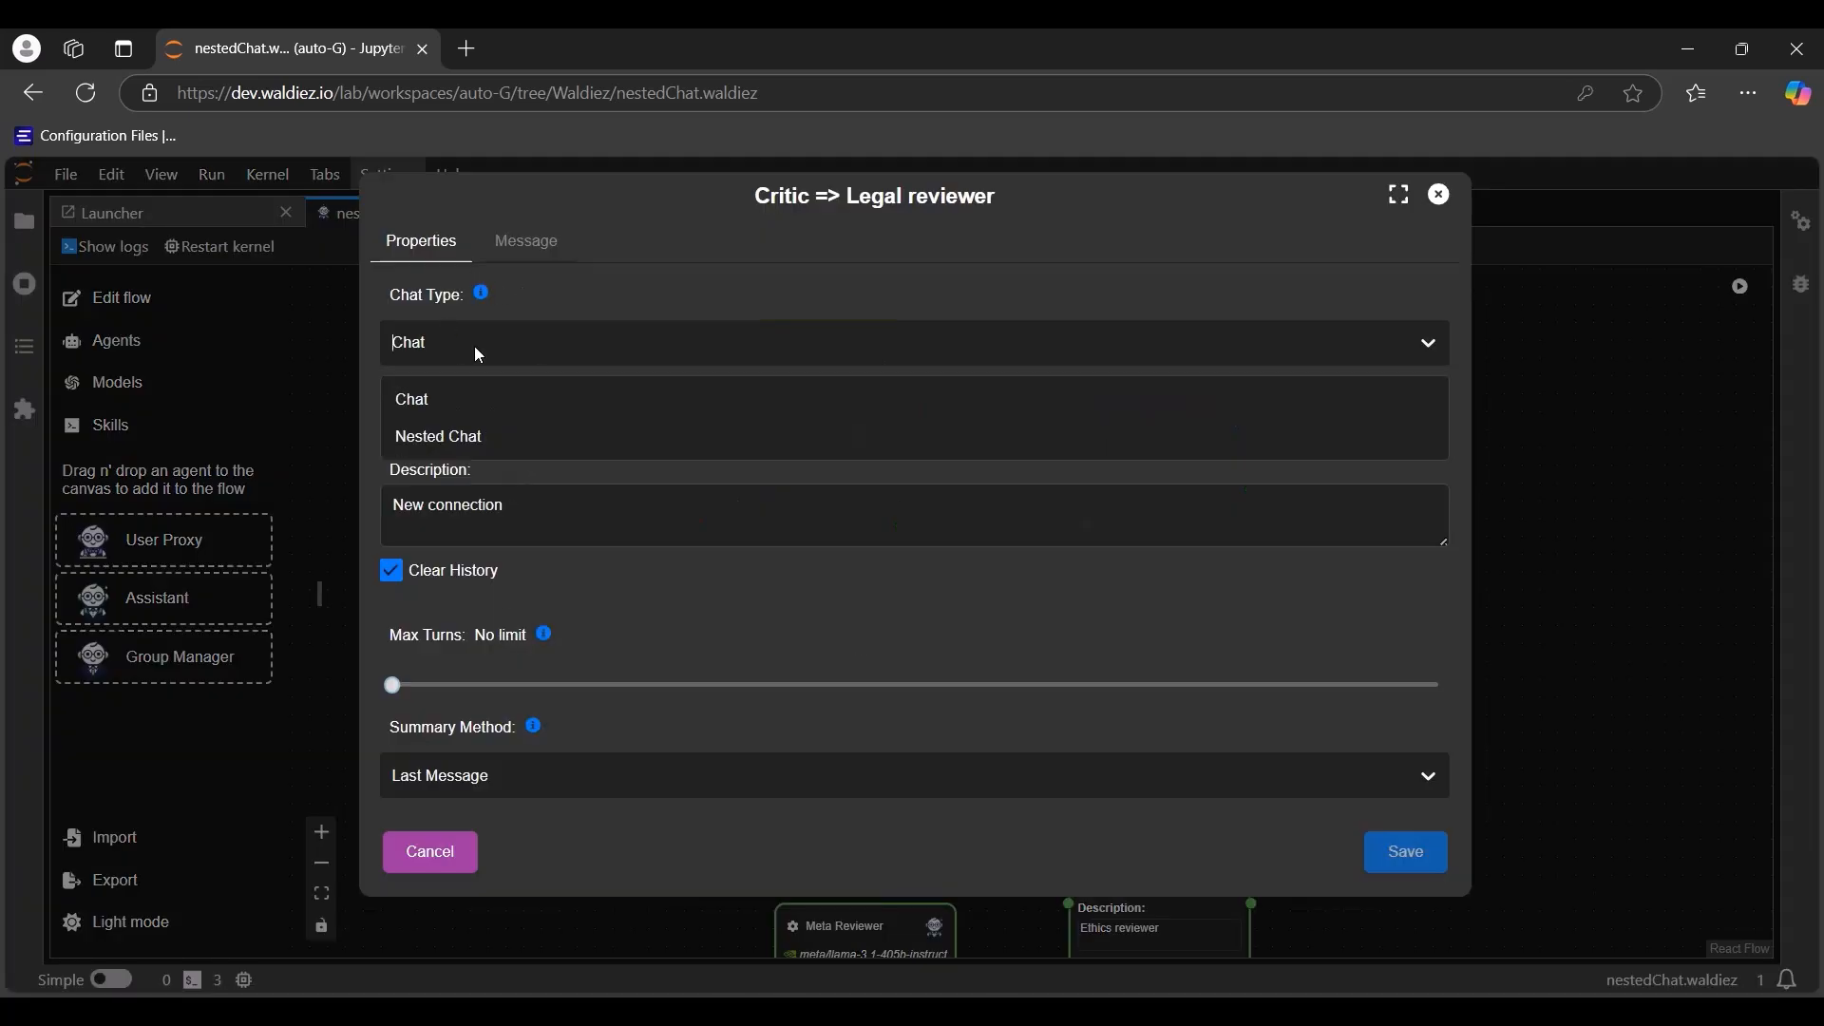
left_click(474, 439)
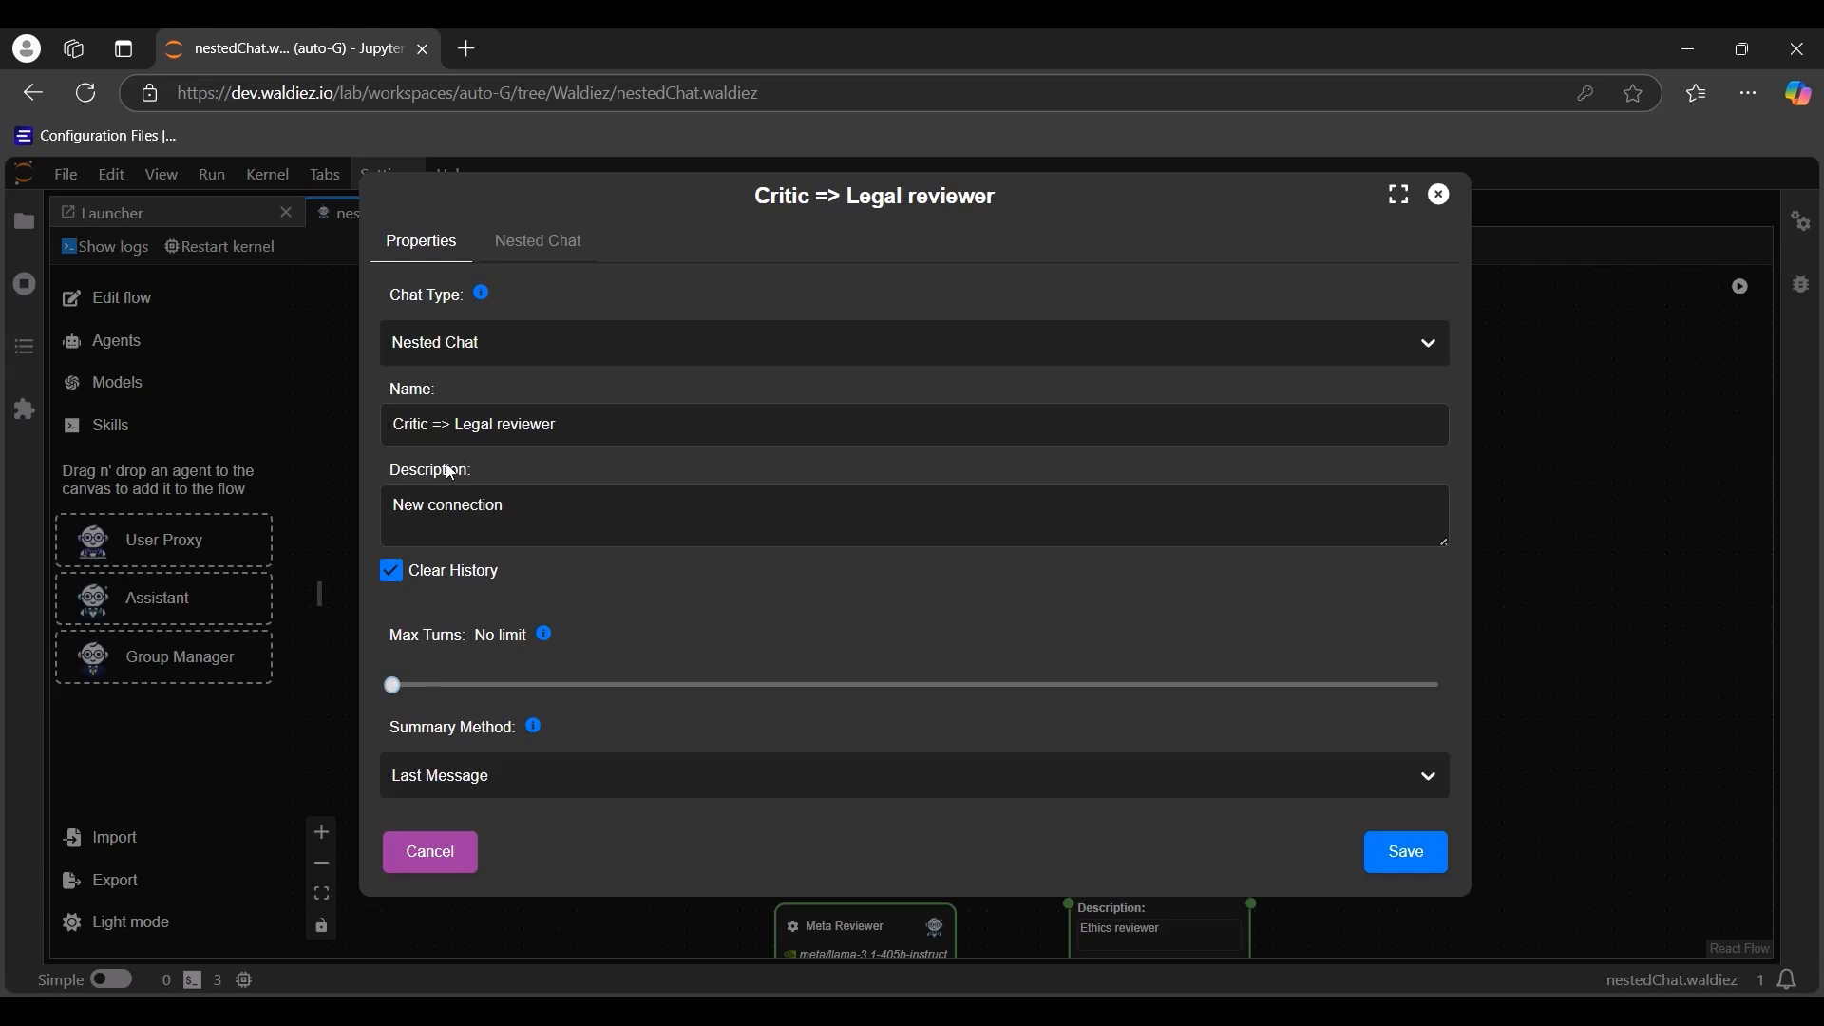
Step: Limit the Critic => Legal reviewer connection to 1 turn, make its nested message a custom method returning "Review the following content." plus the last message, and save
left_click(406, 687)
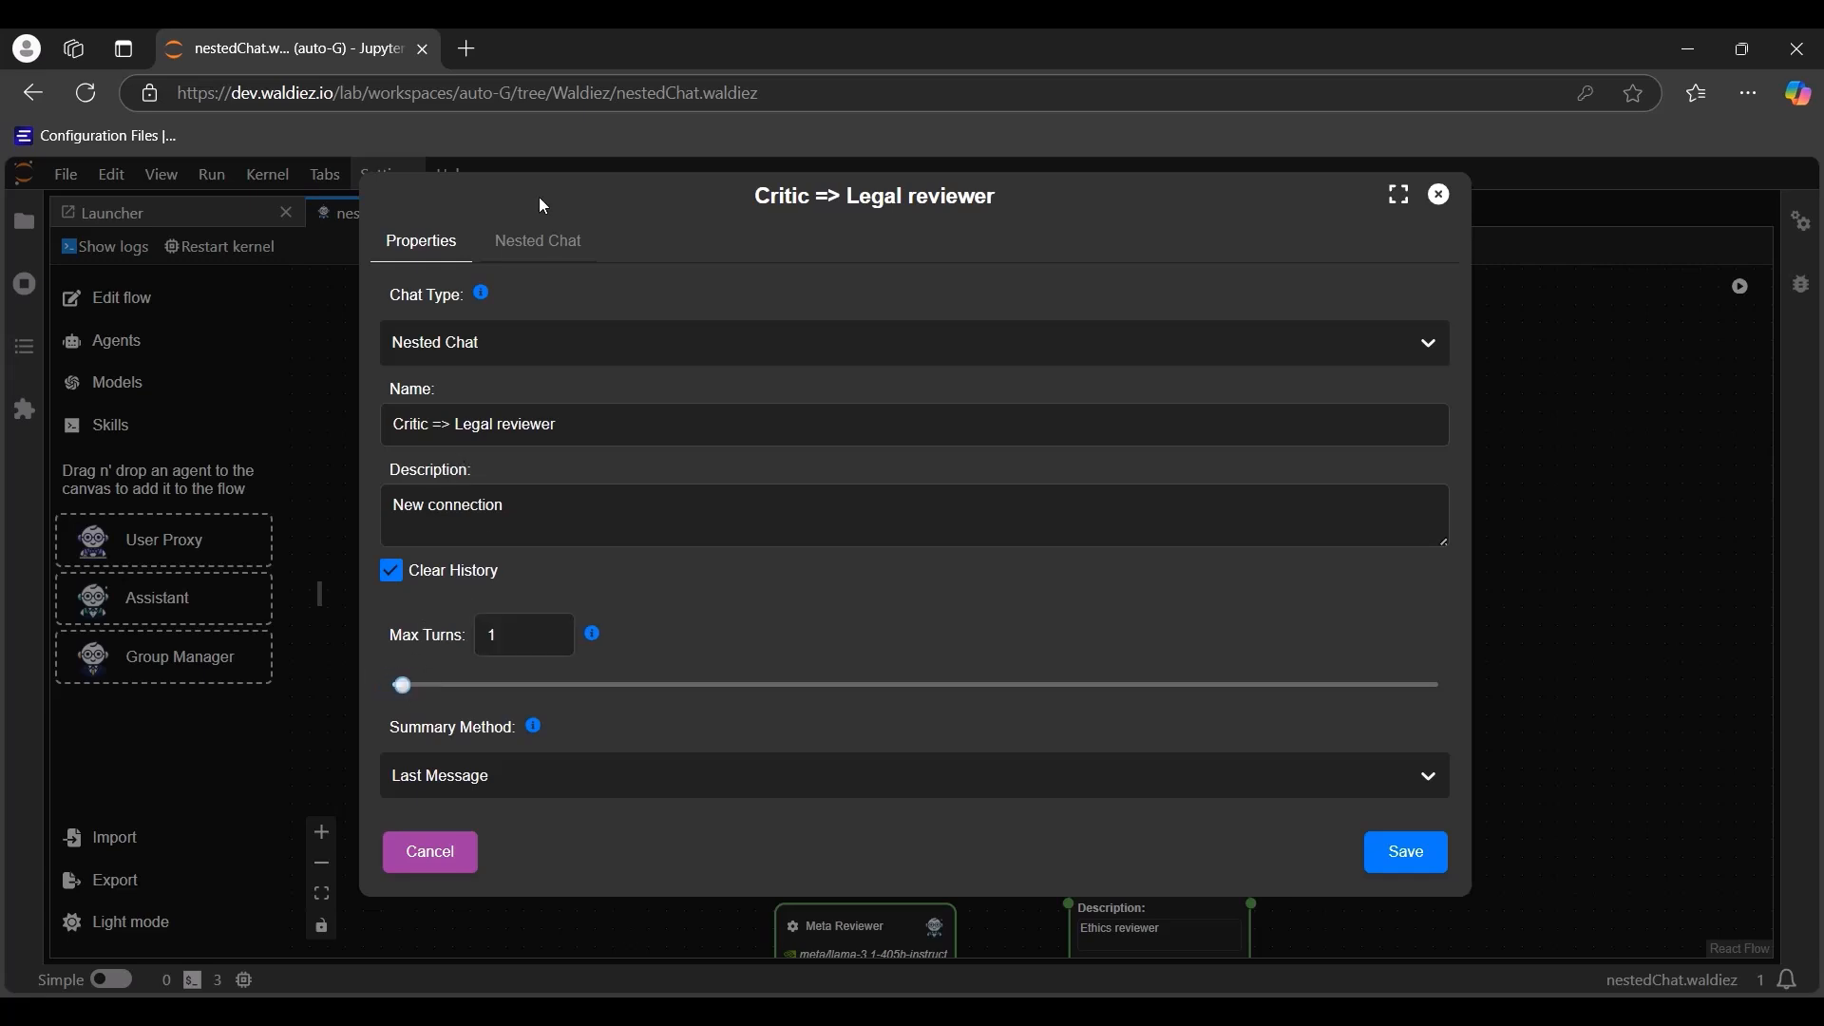
left_click(544, 243)
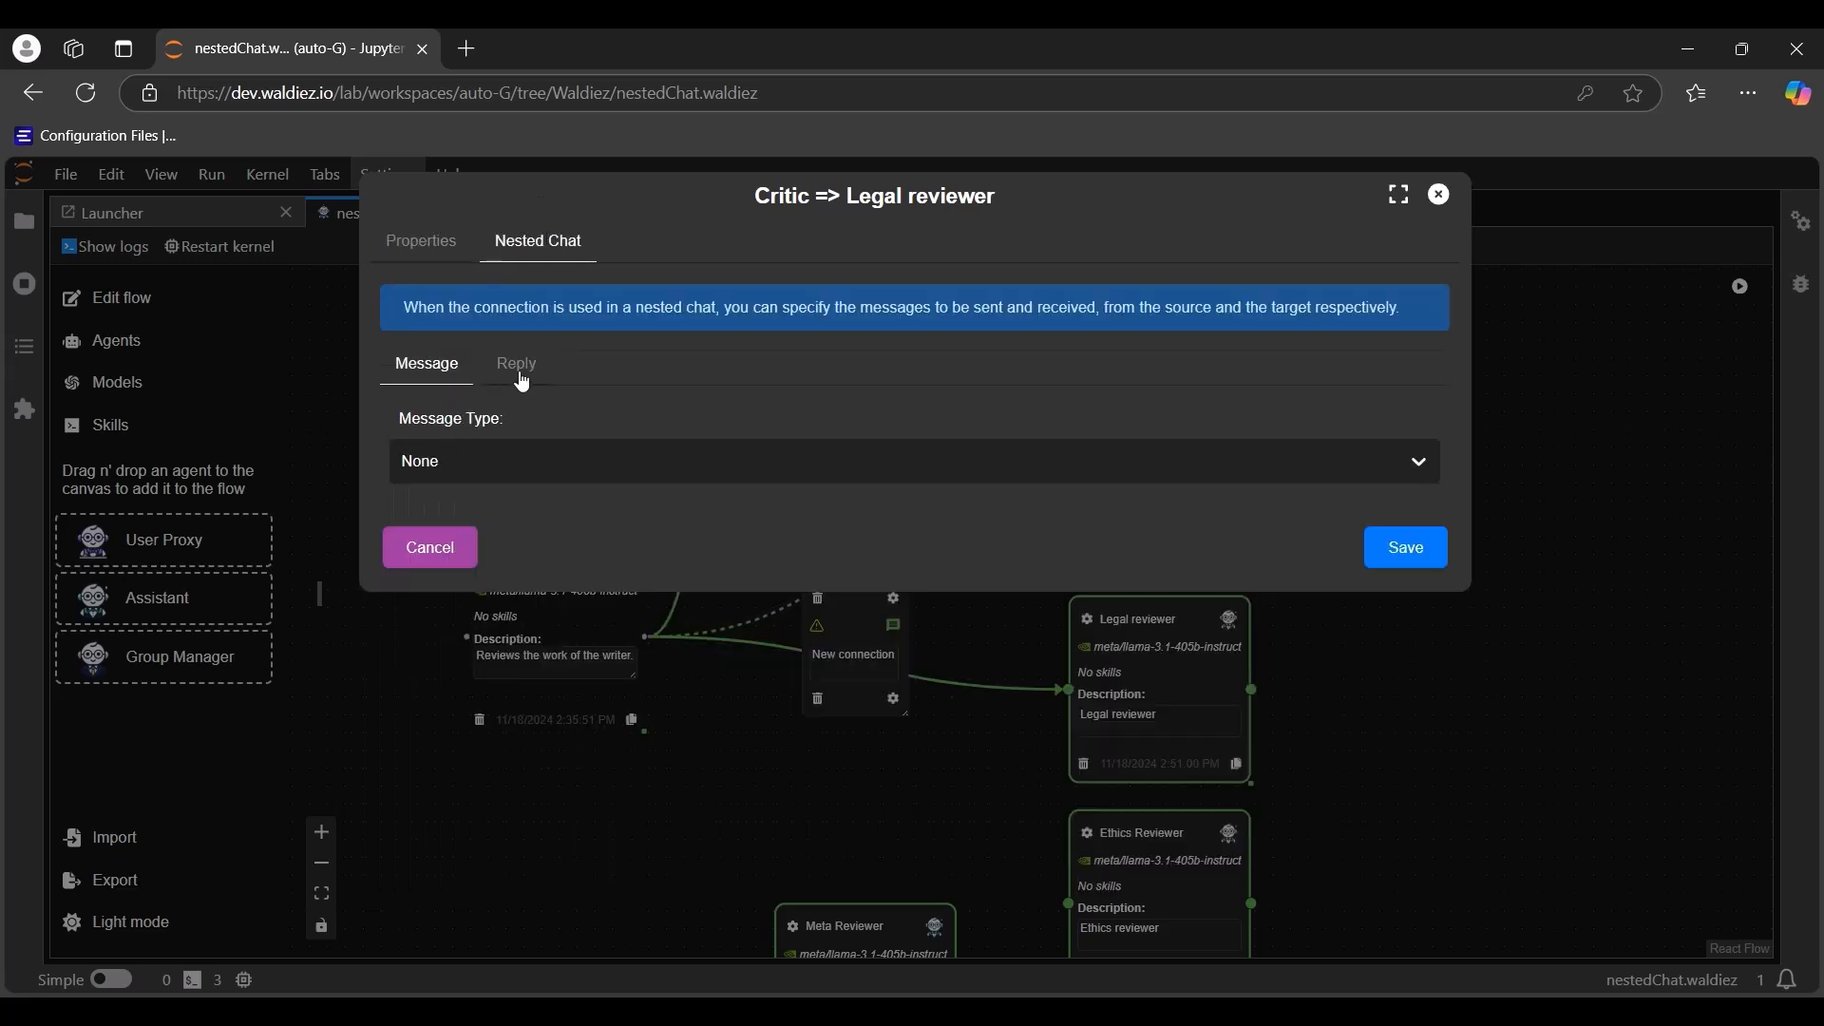
left_click(487, 460)
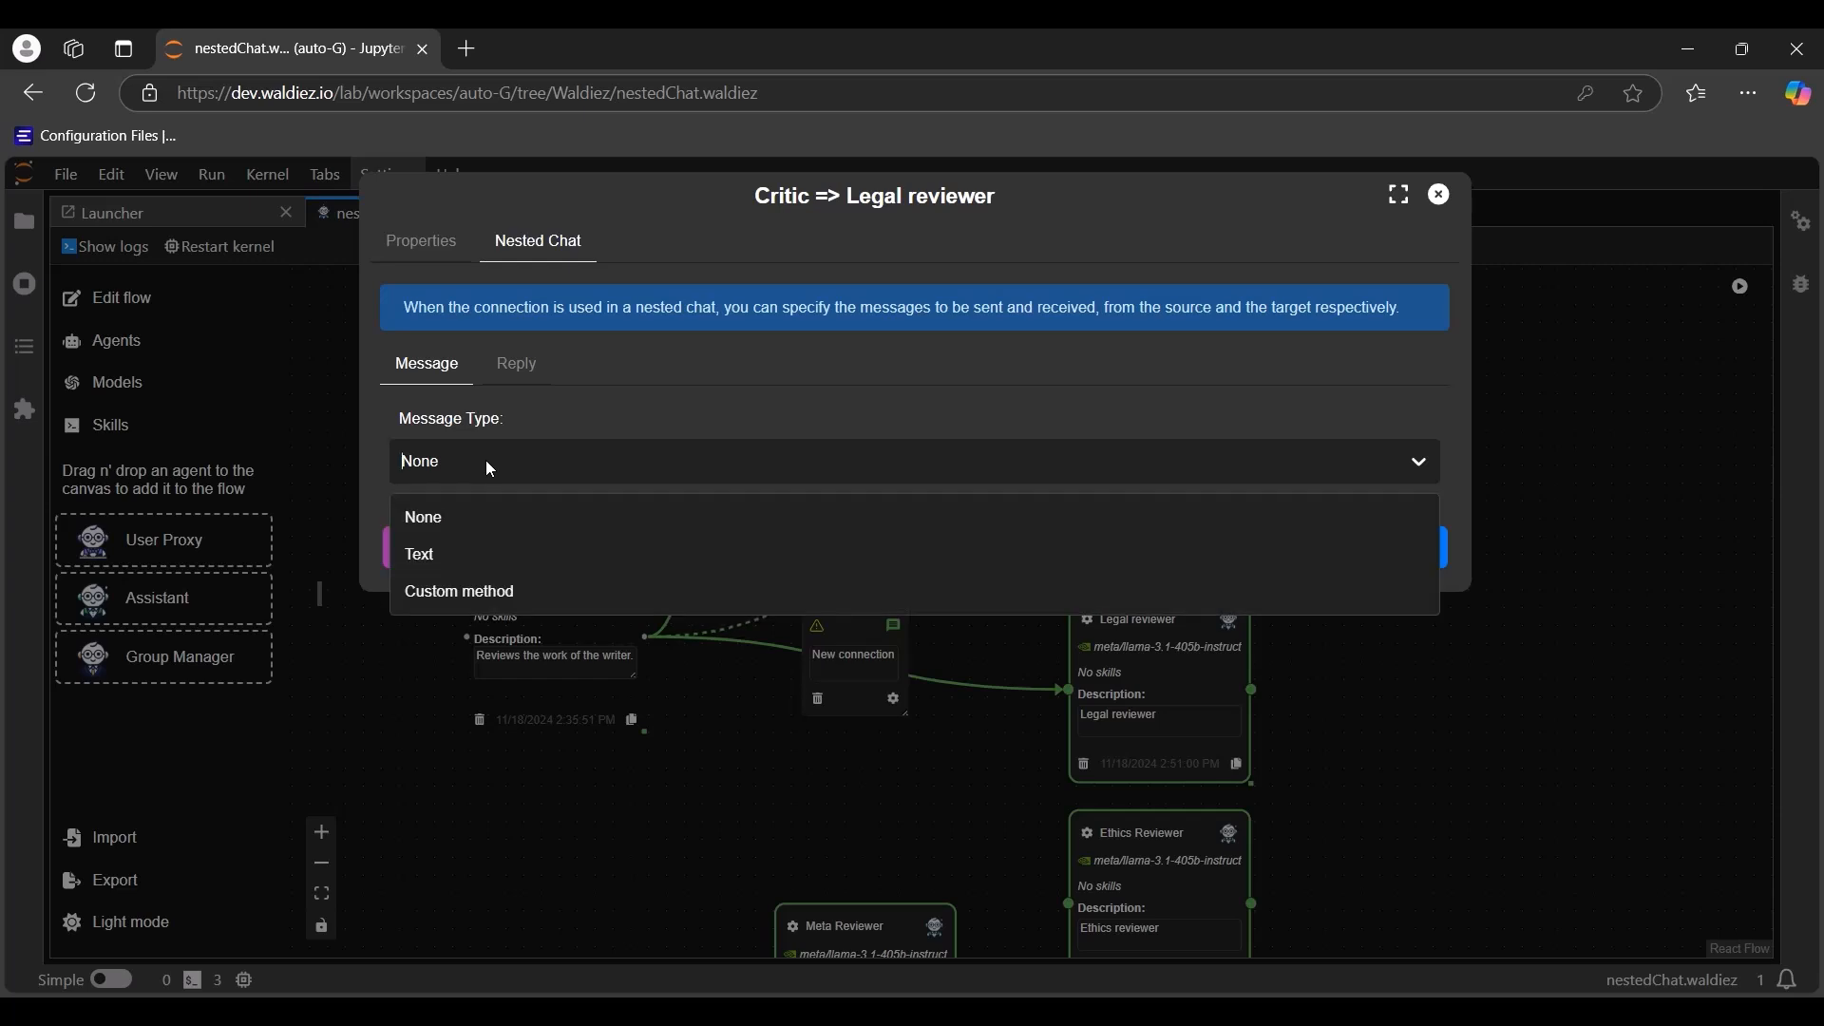
left_click(473, 598)
left_click(596, 591)
key("ctrl+a")
key("ctrl+v")
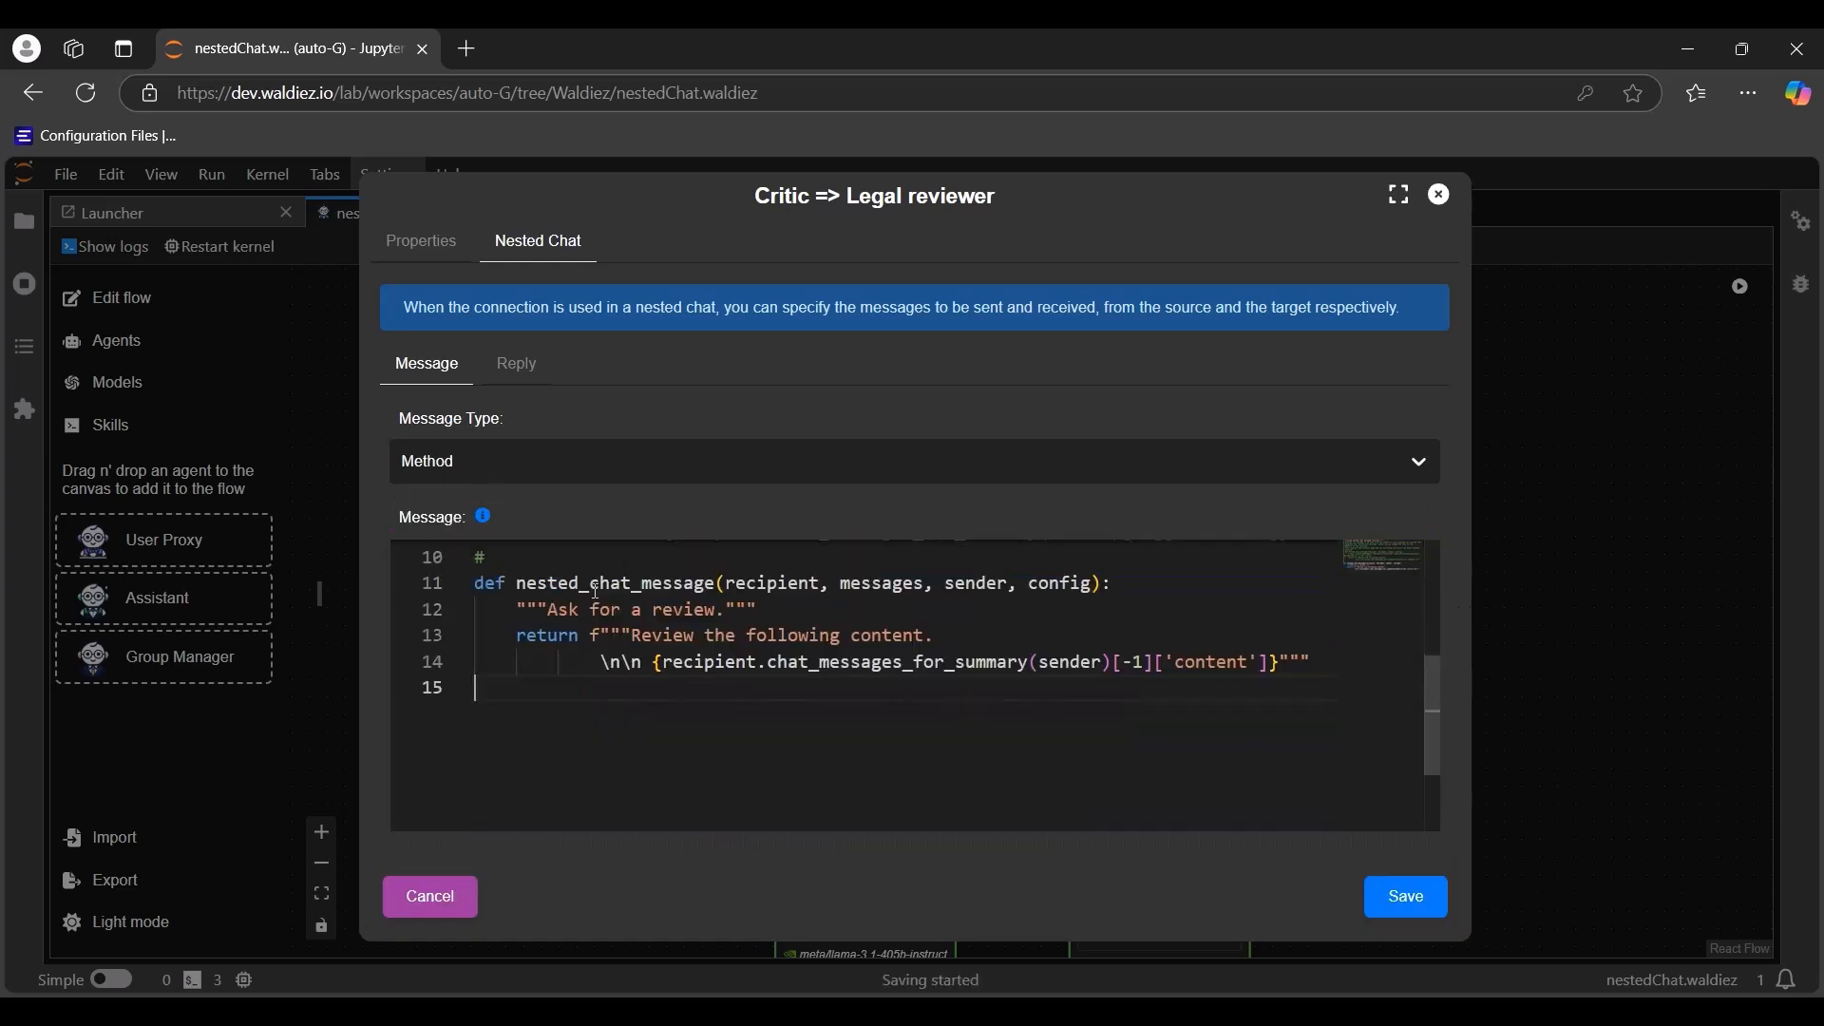
left_click(1401, 898)
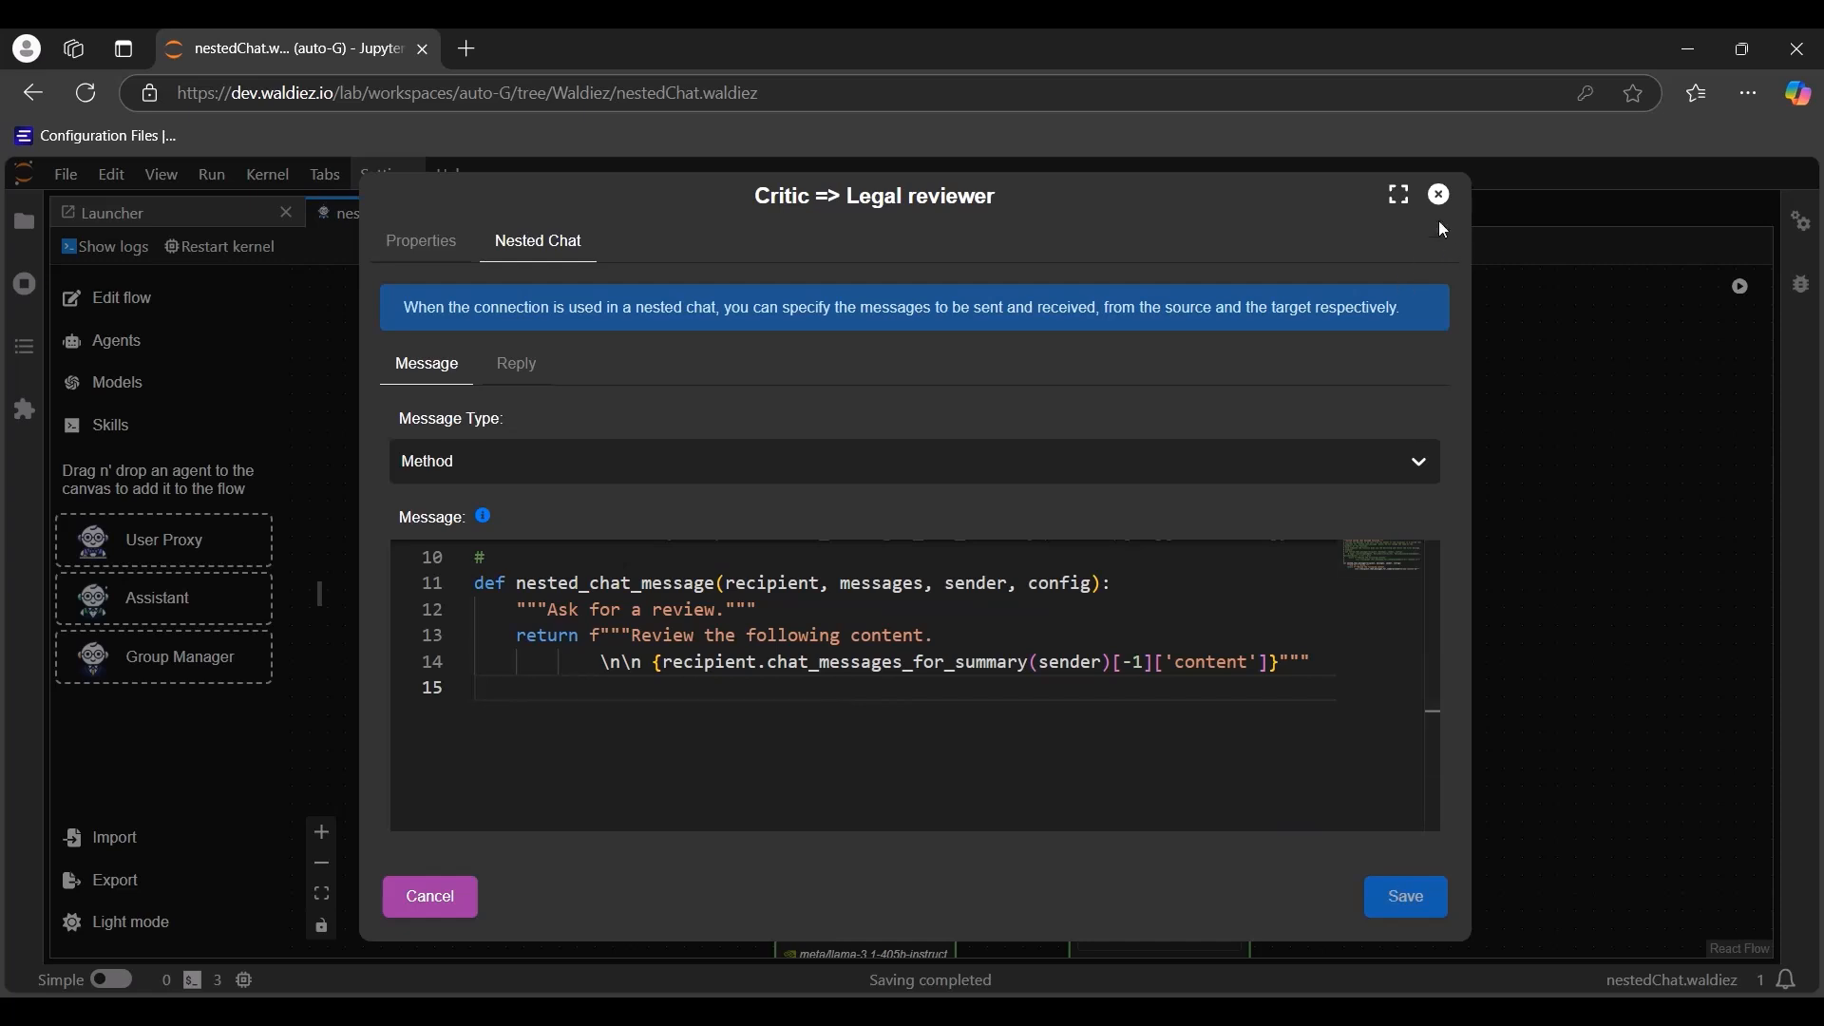
left_click(1440, 195)
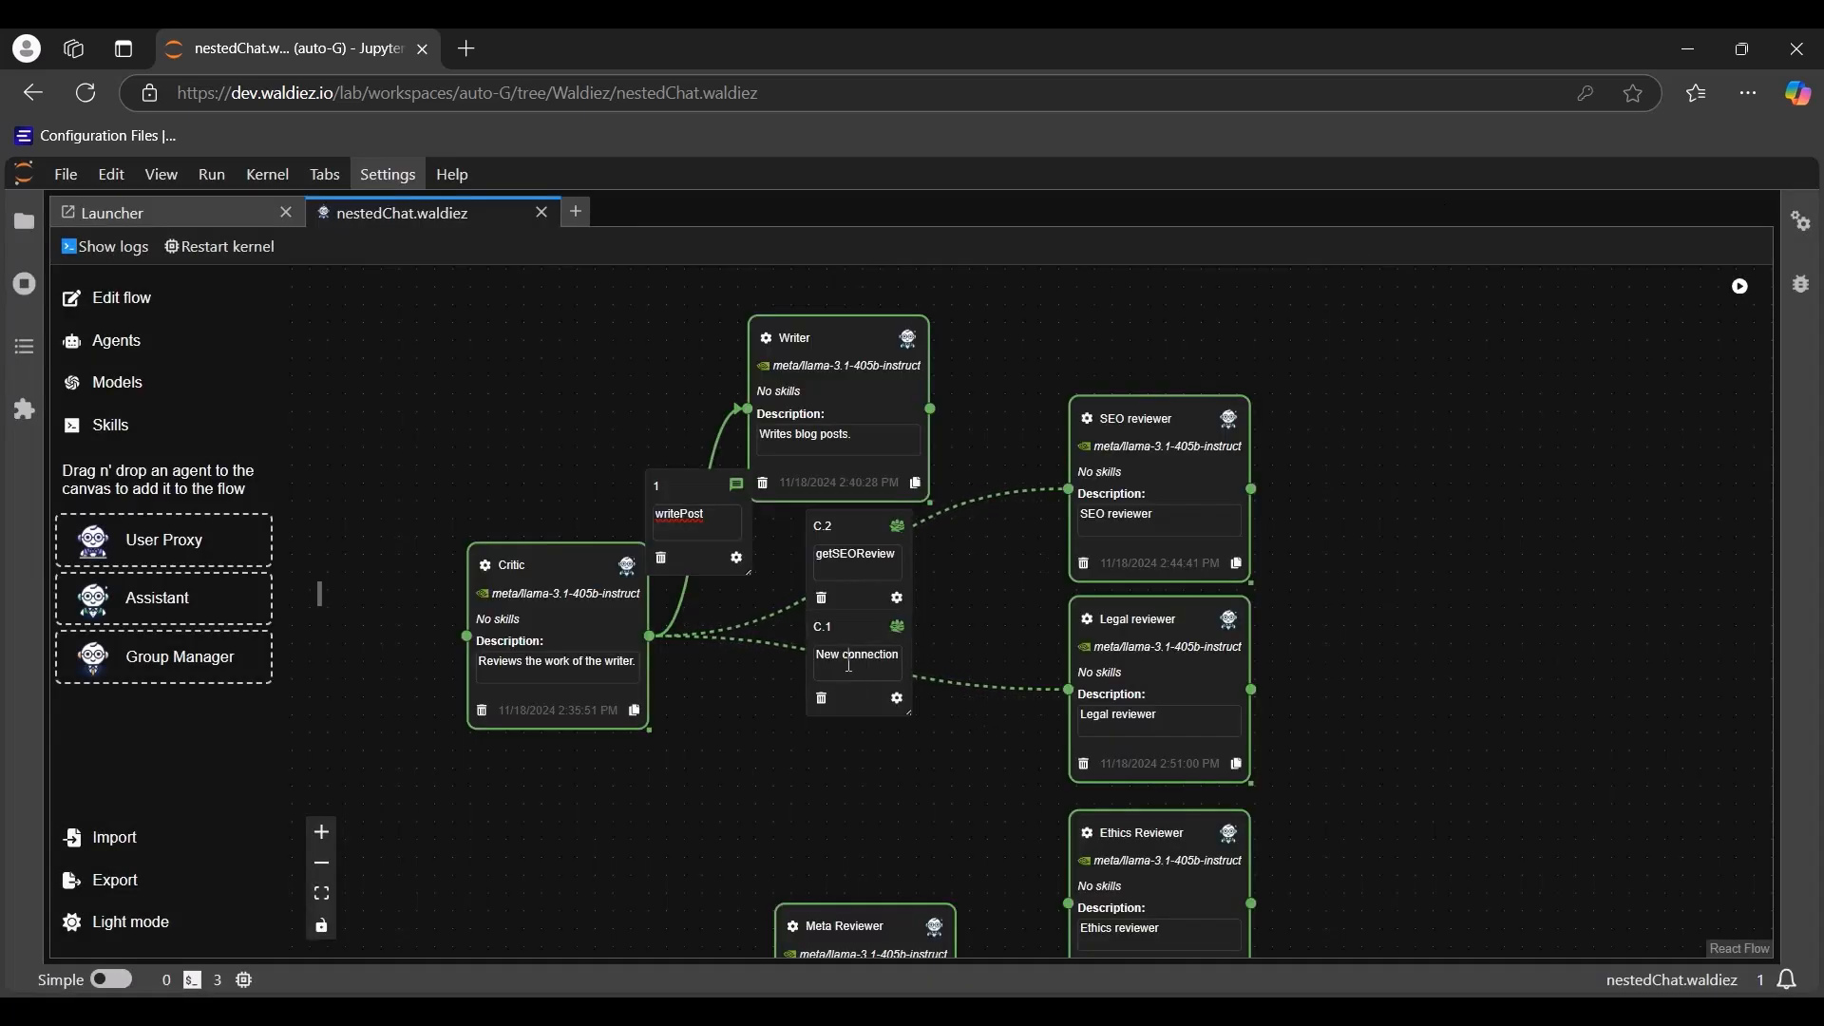
Step: Change the description of the connection between Critic and Legal reviewer to getLegalReview
triple_click(899, 657)
key("BackSpace")
type("getLegalReview")
Step: Connect the Critic agent to the Ethics Reviewer as a Nested Chat with max turns set to 1
left_click_drag(651, 639, 1059, 904)
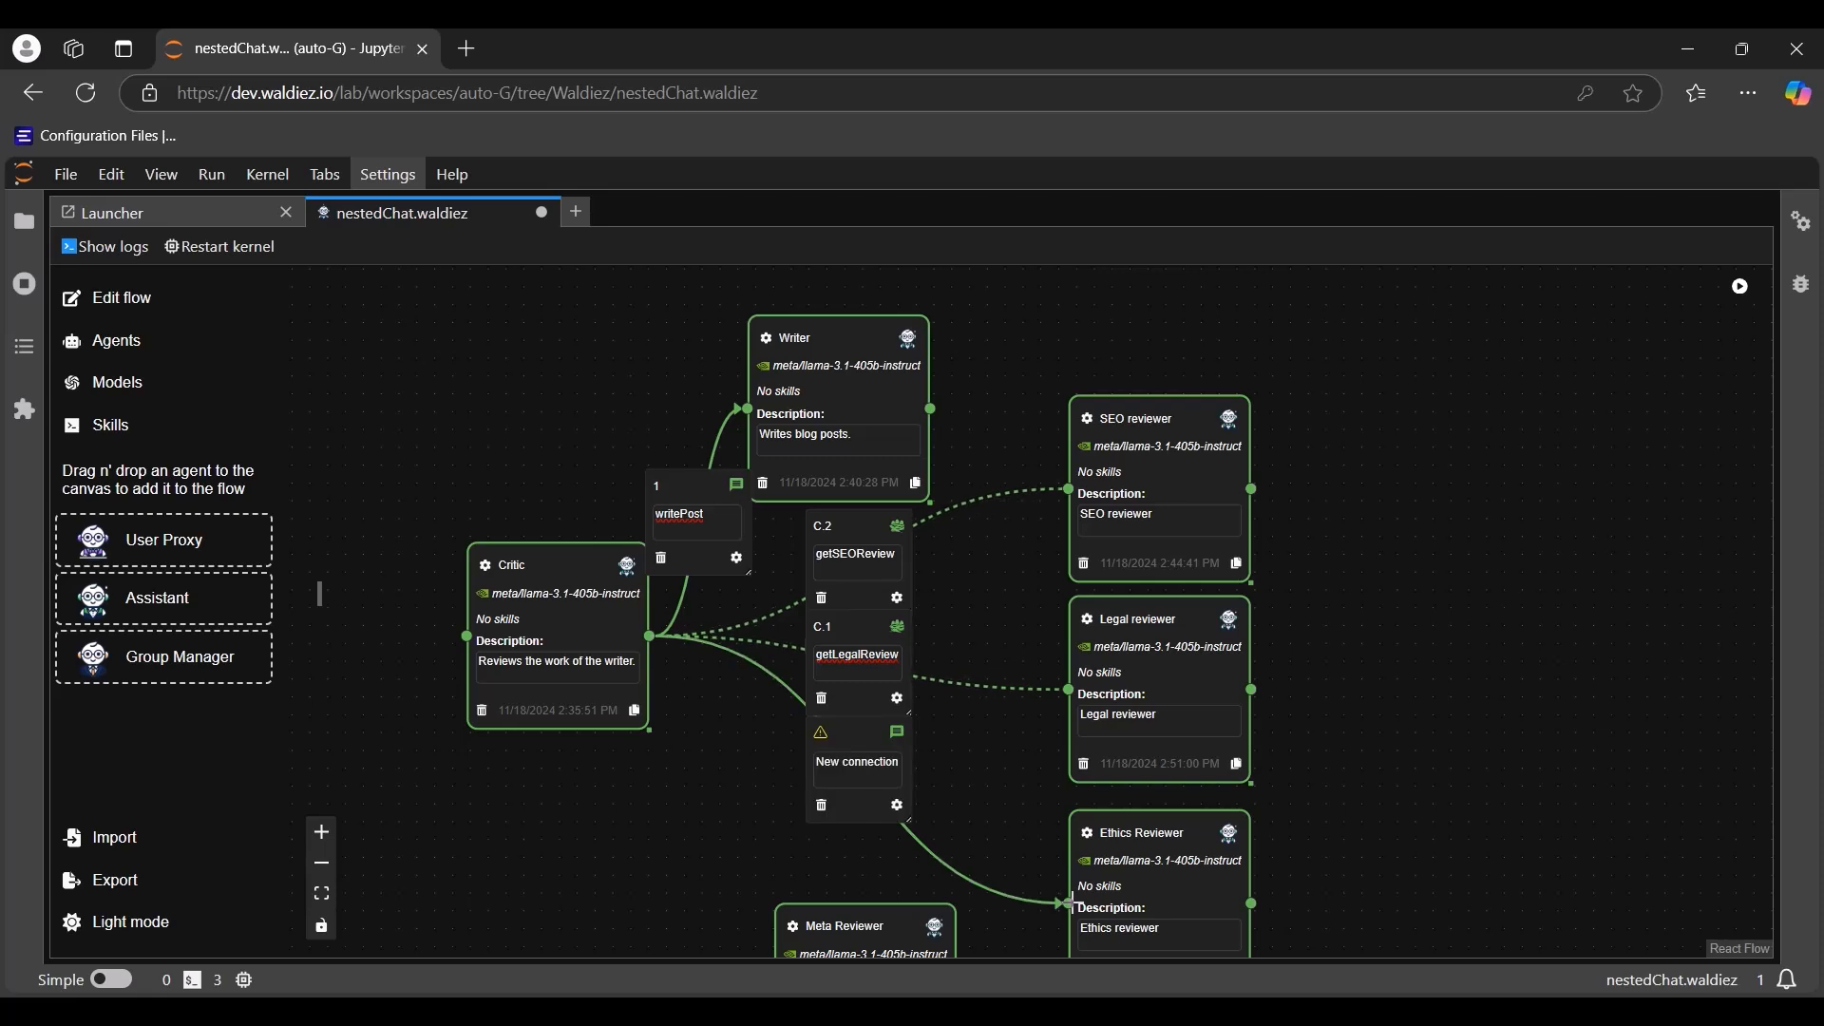
left_click(852, 741)
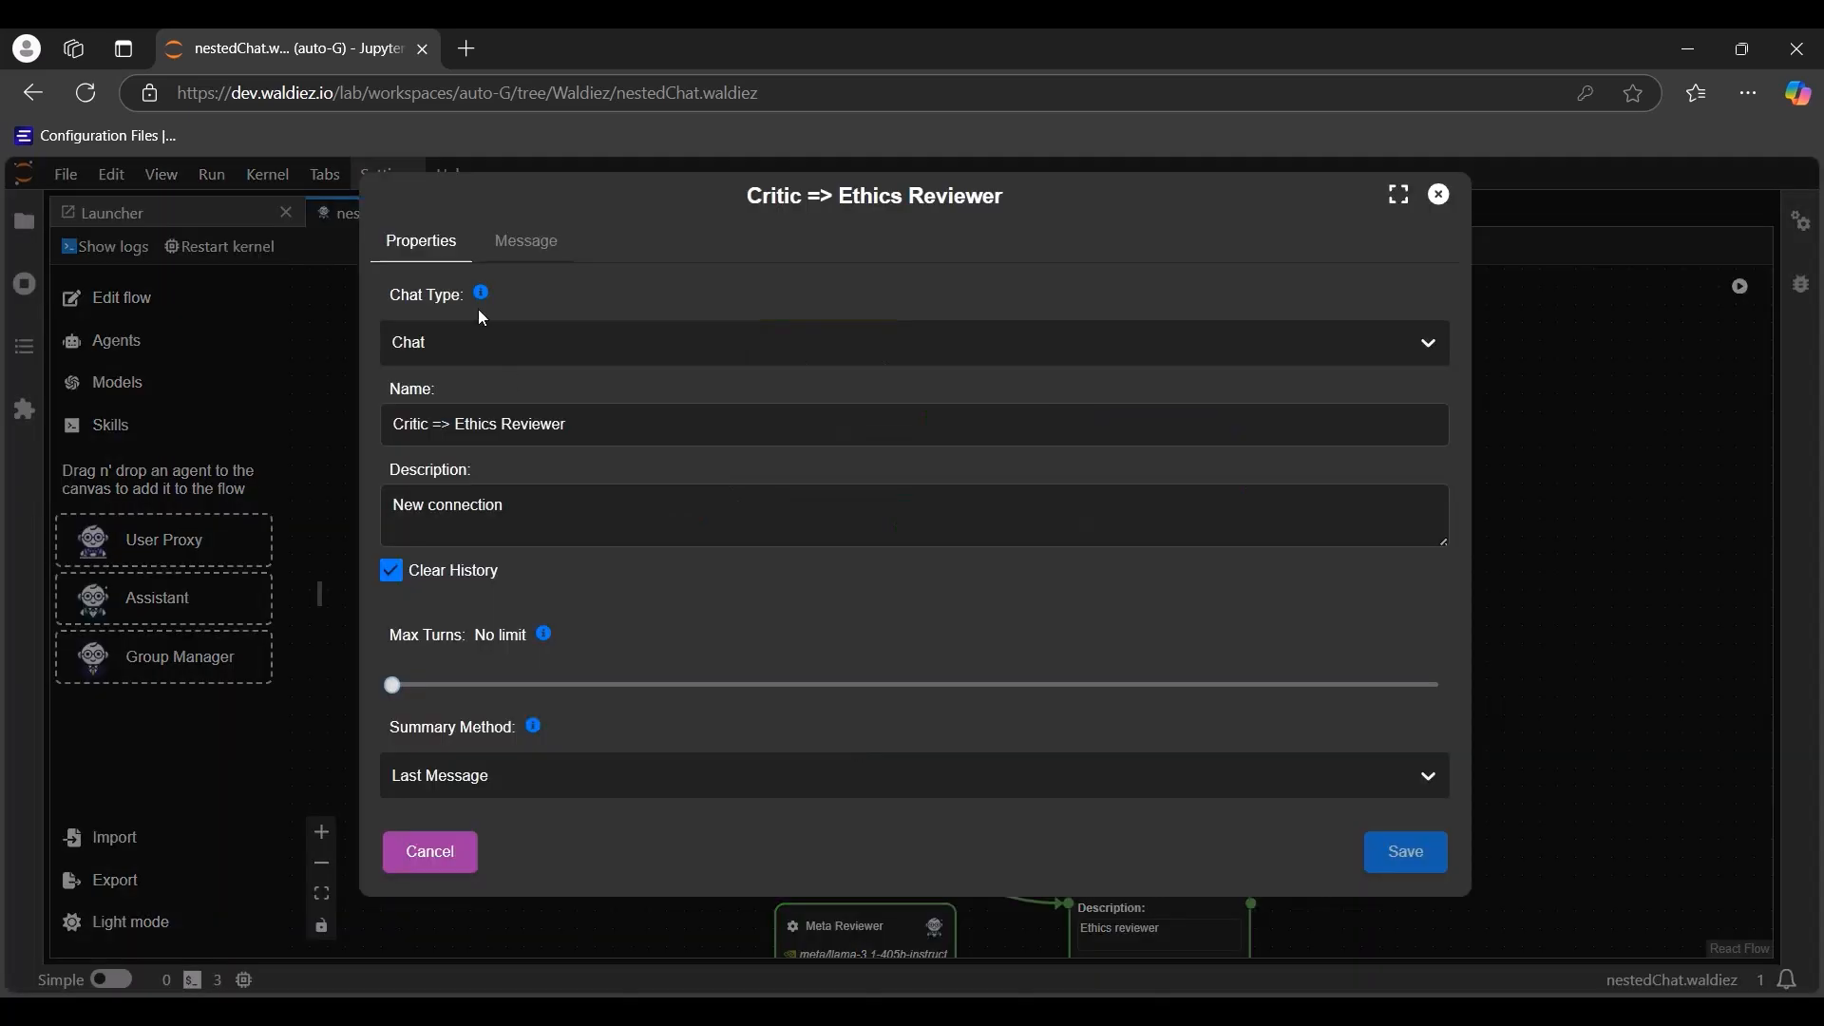
left_click(465, 350)
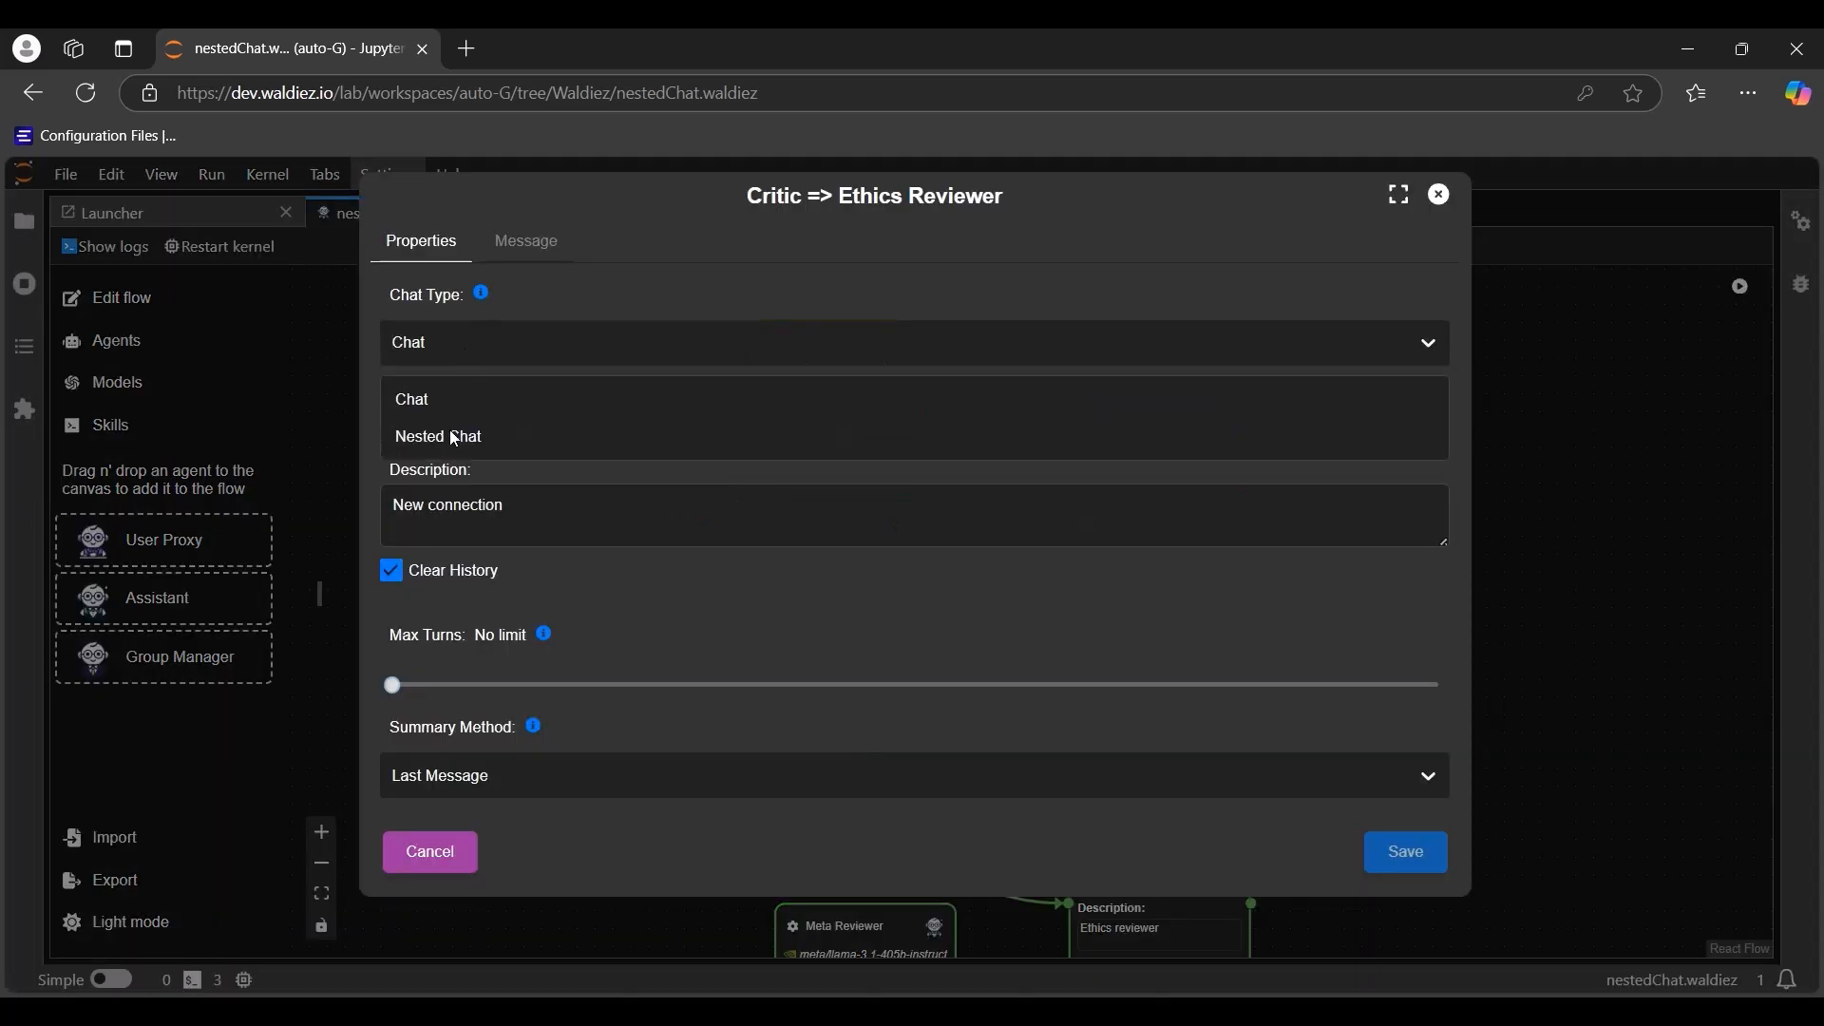
left_click(449, 429)
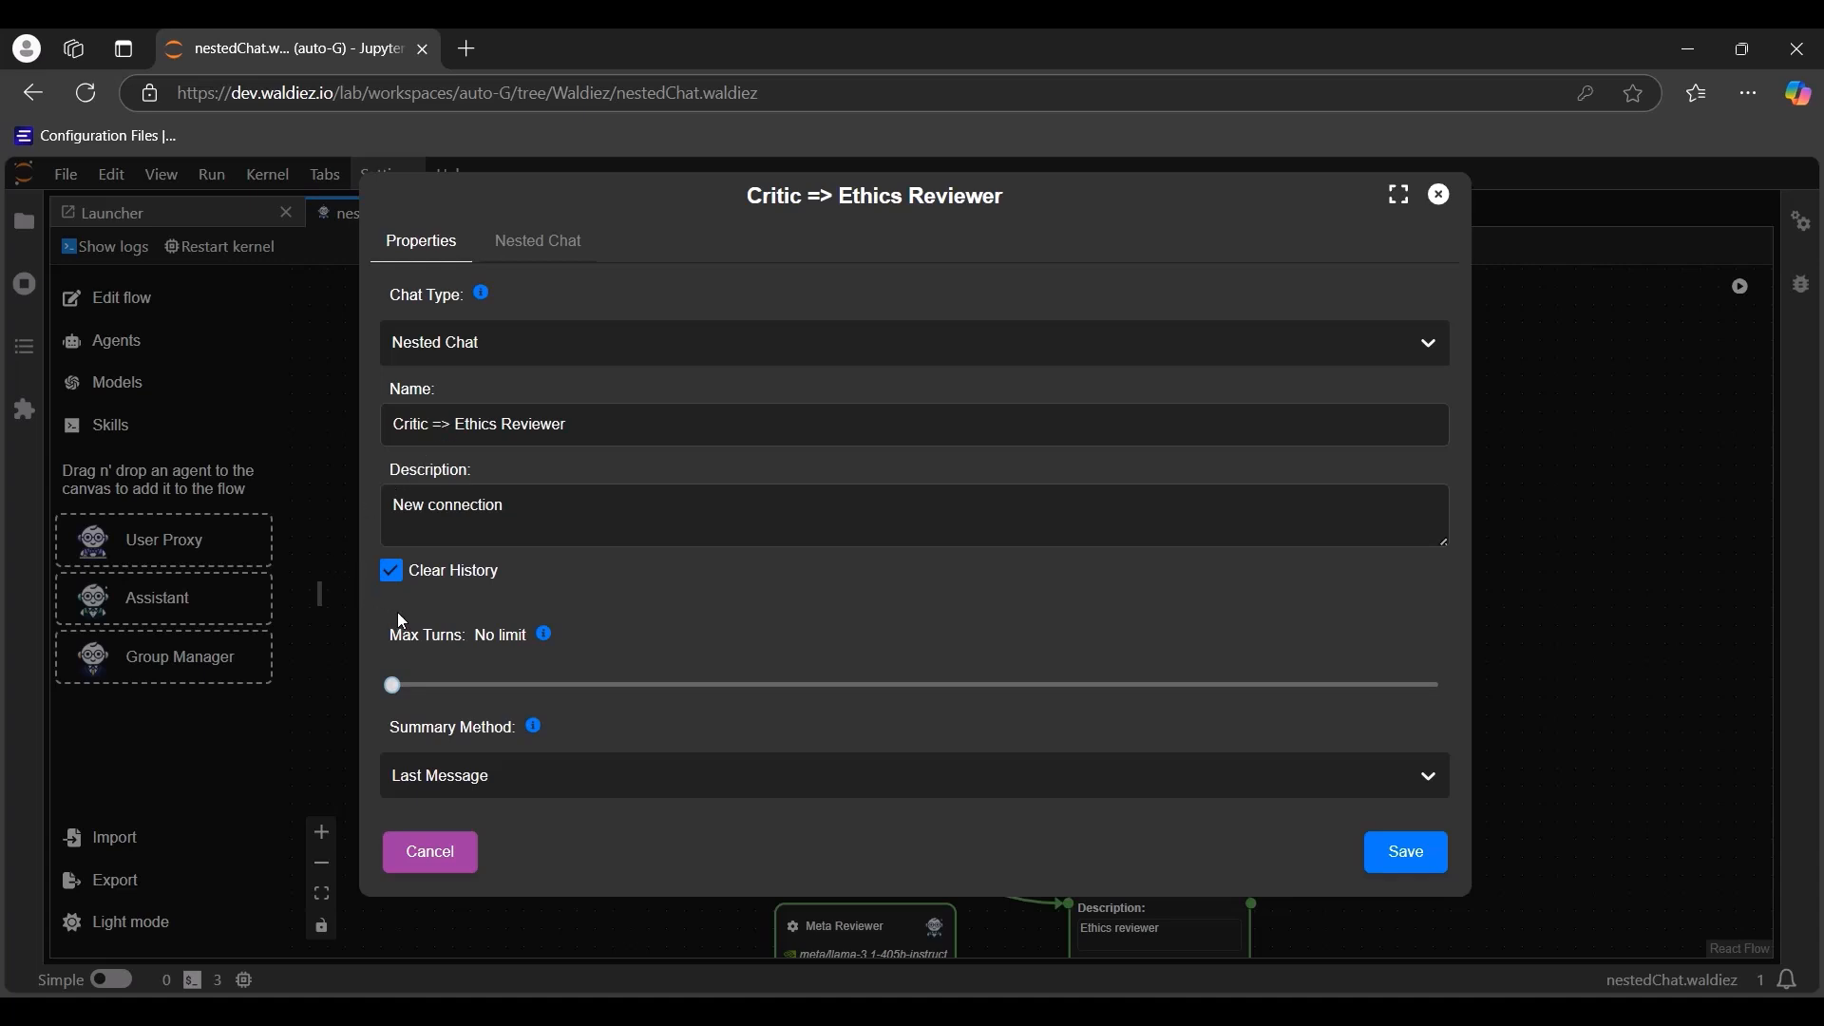
left_click(403, 686)
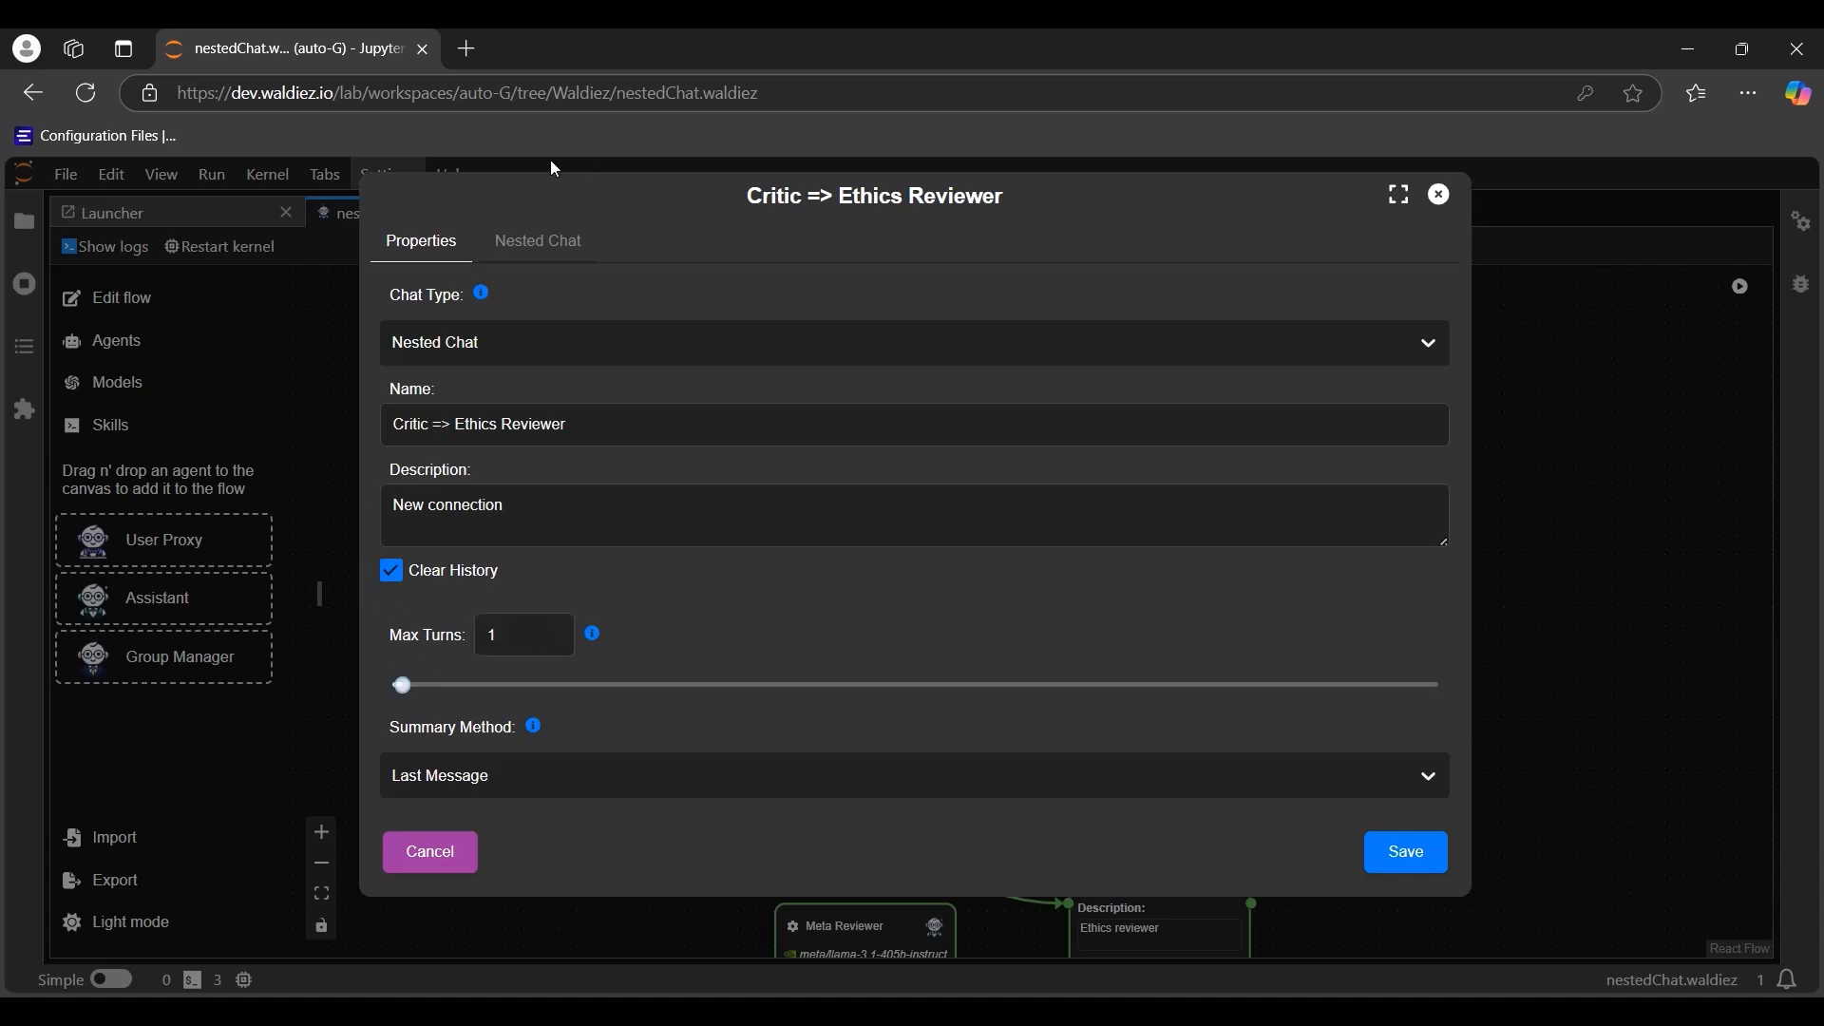
Step: Give the Ethics Reviewer connection a custom nested_chat_message method returning "Review the following content." with the last message's content, and save it
left_click(535, 255)
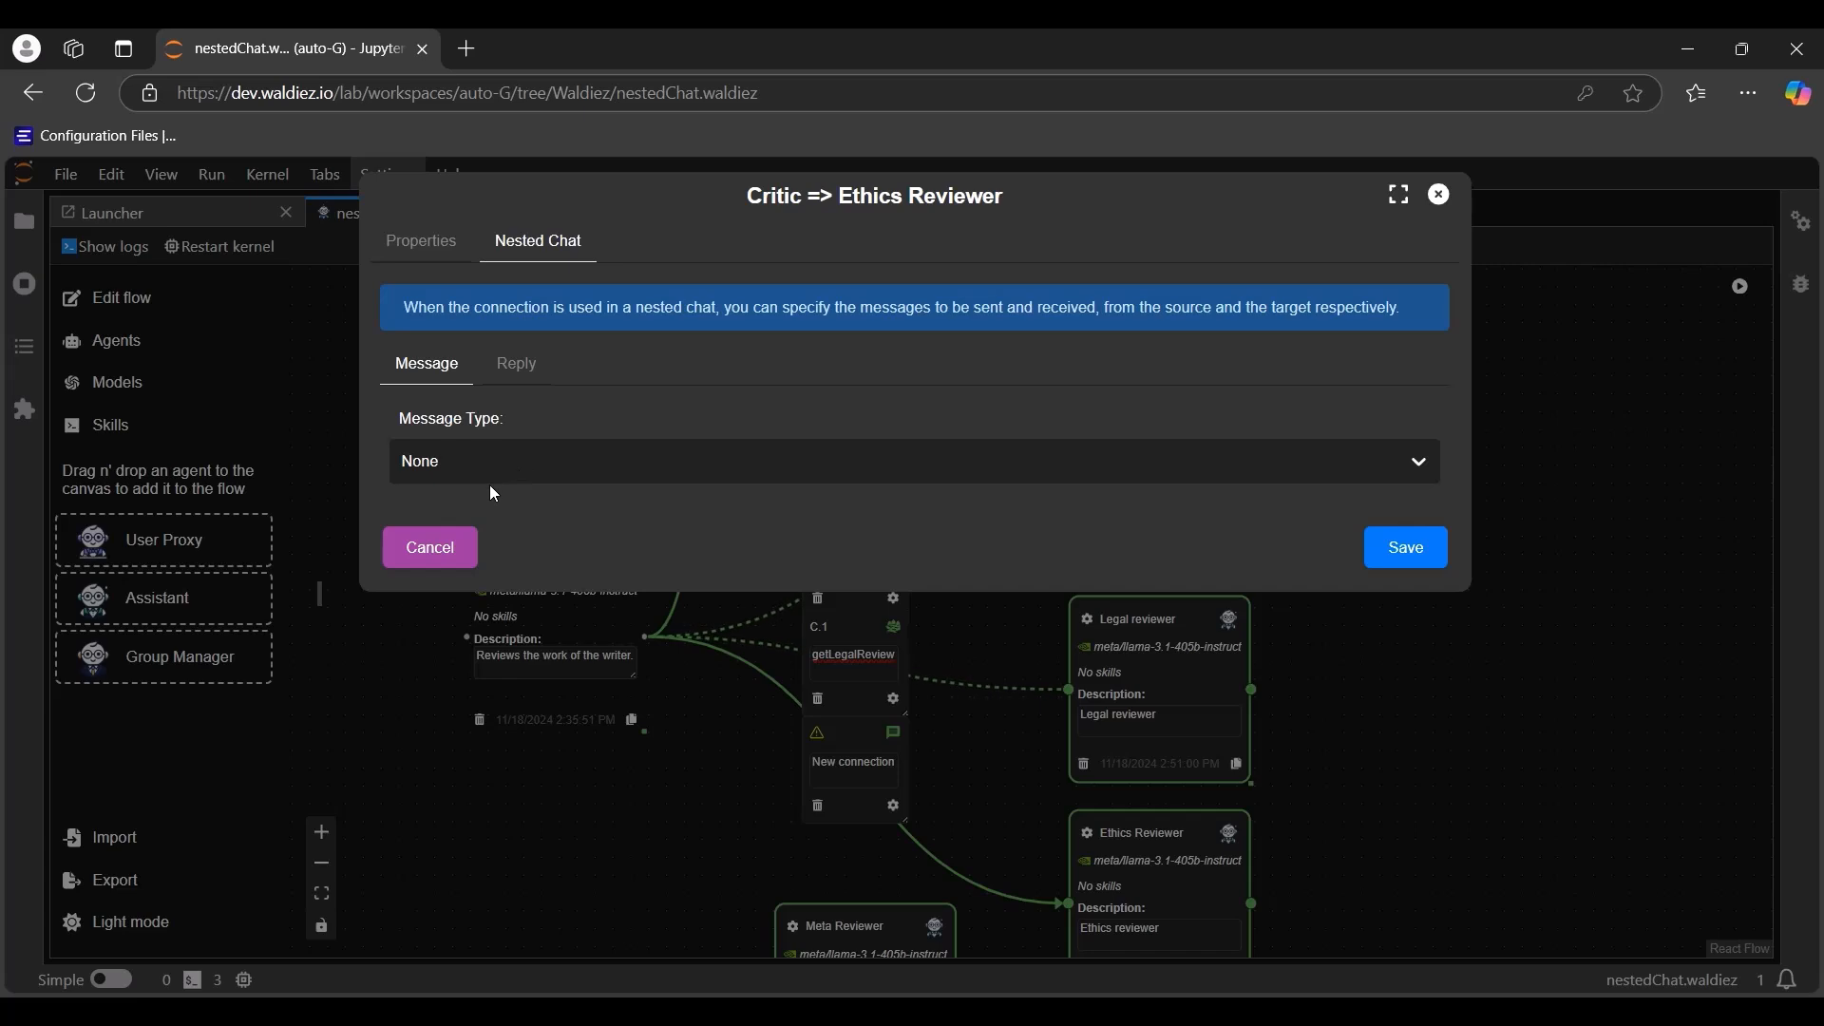
left_click(520, 461)
left_click(475, 591)
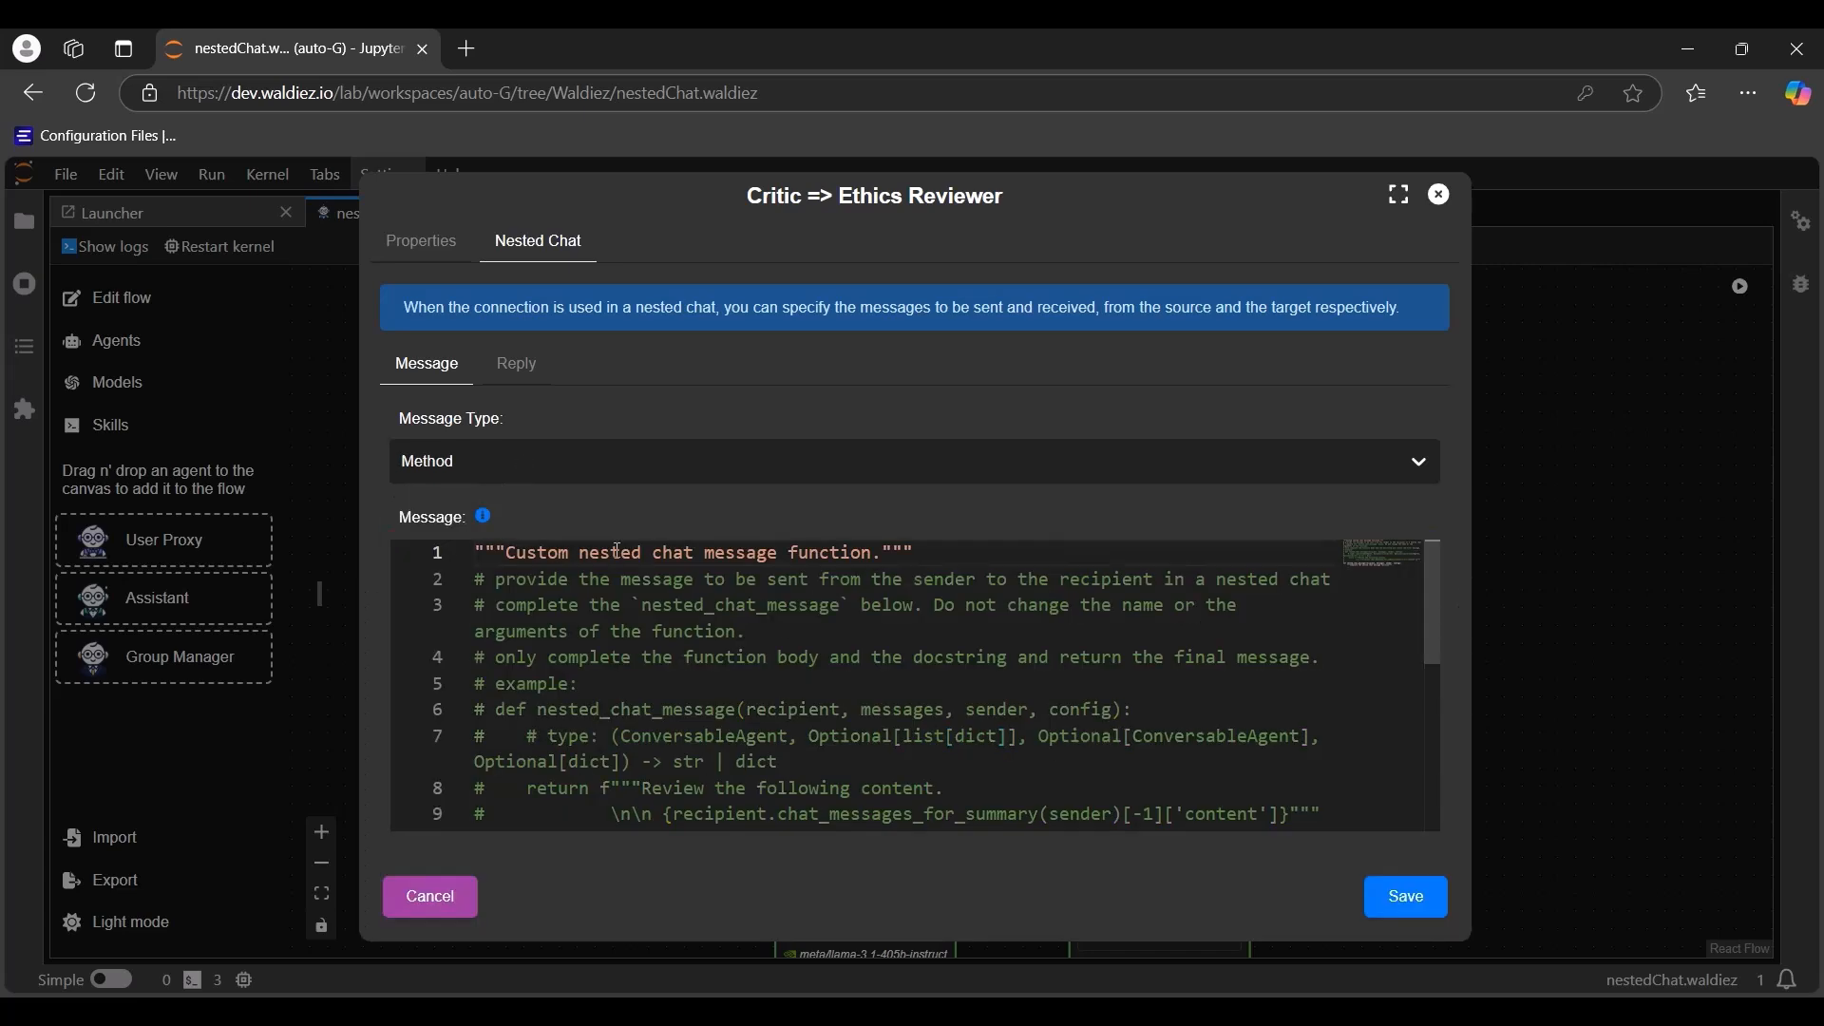
left_click(662, 582)
key("ctrl+End")
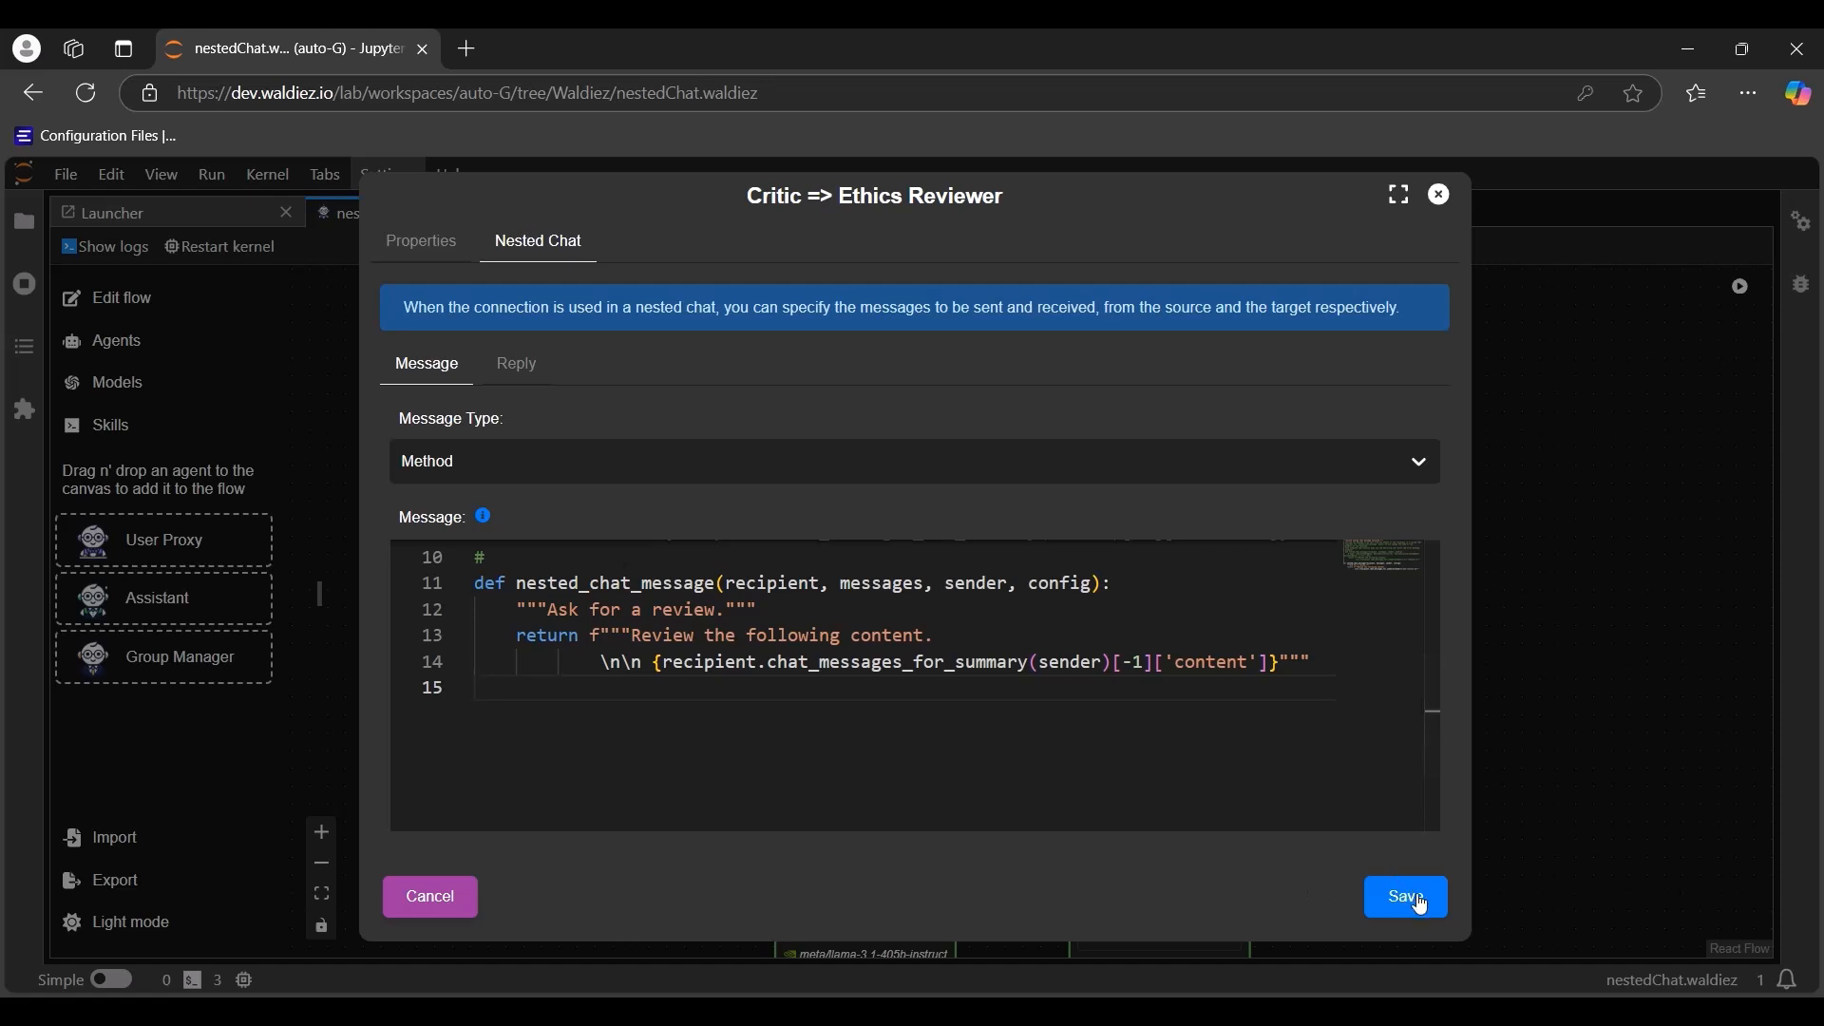
left_click(1422, 905)
left_click(1439, 194)
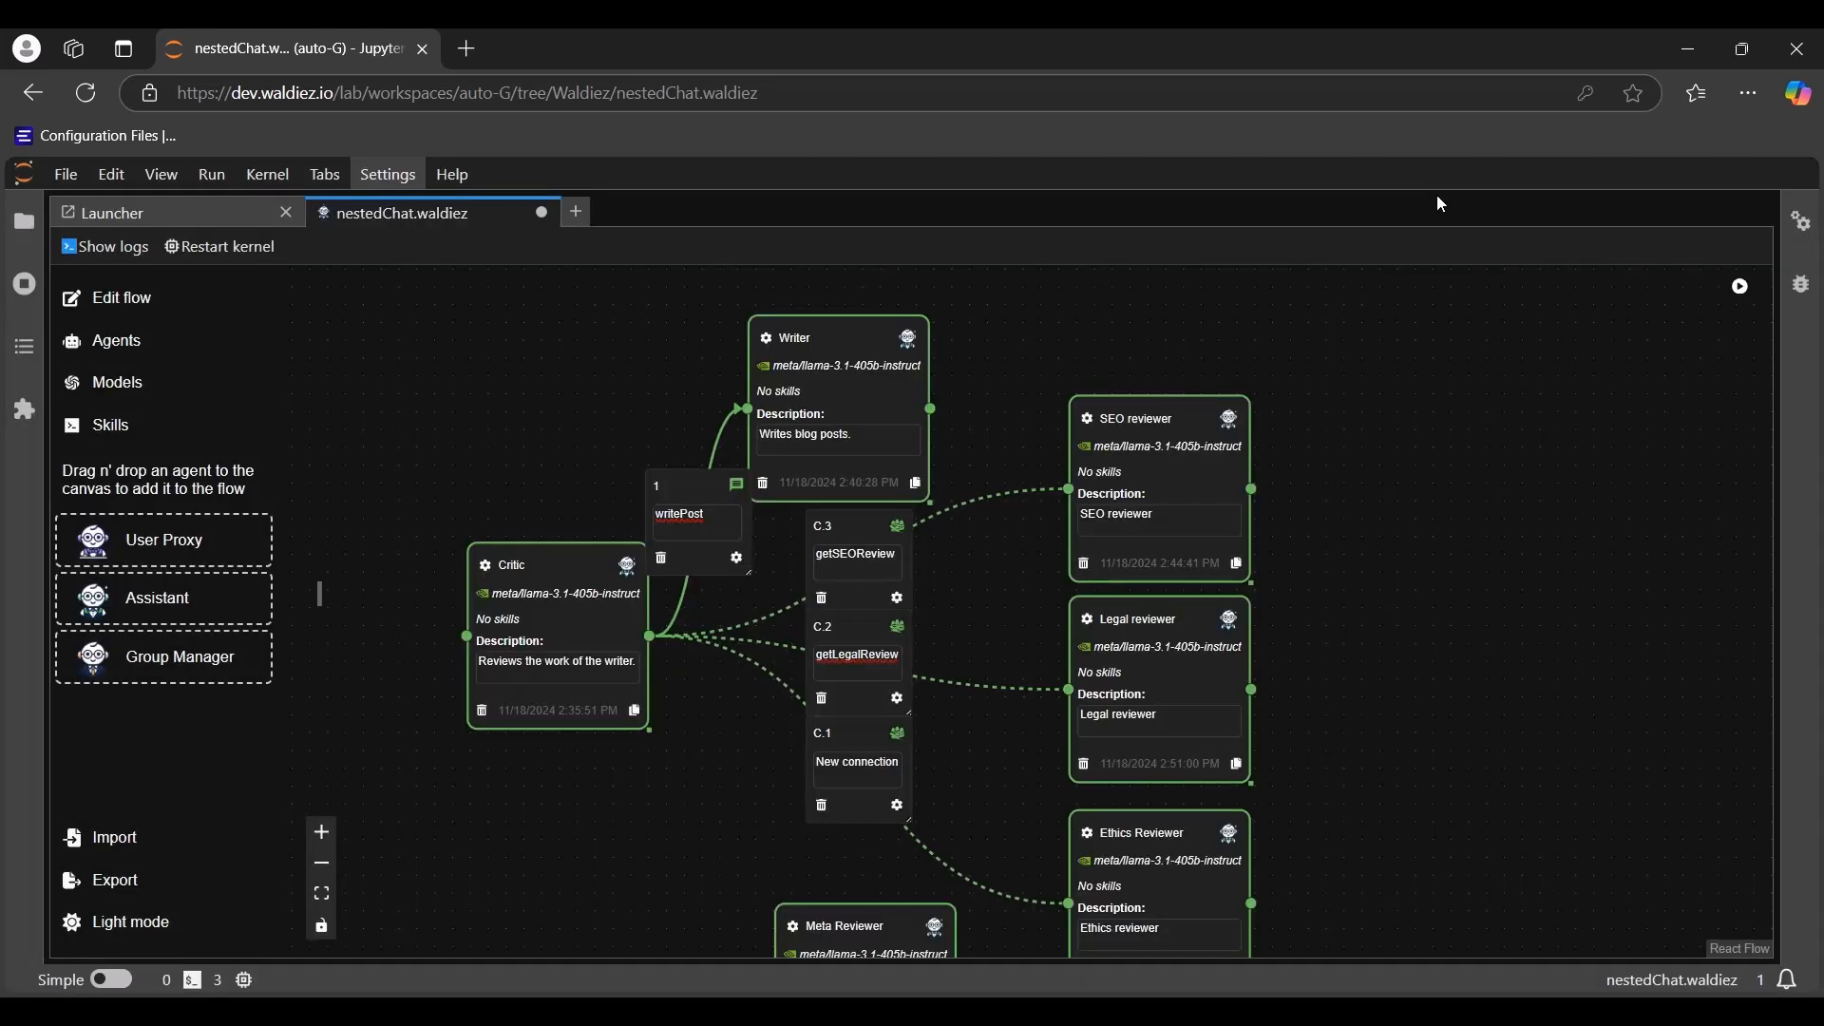
Step: Connect the Critic agent to the Meta Reviewer and change the Ethics Reviewer connection's description to getEthicsReview
left_click_drag(639, 887, 639, 697)
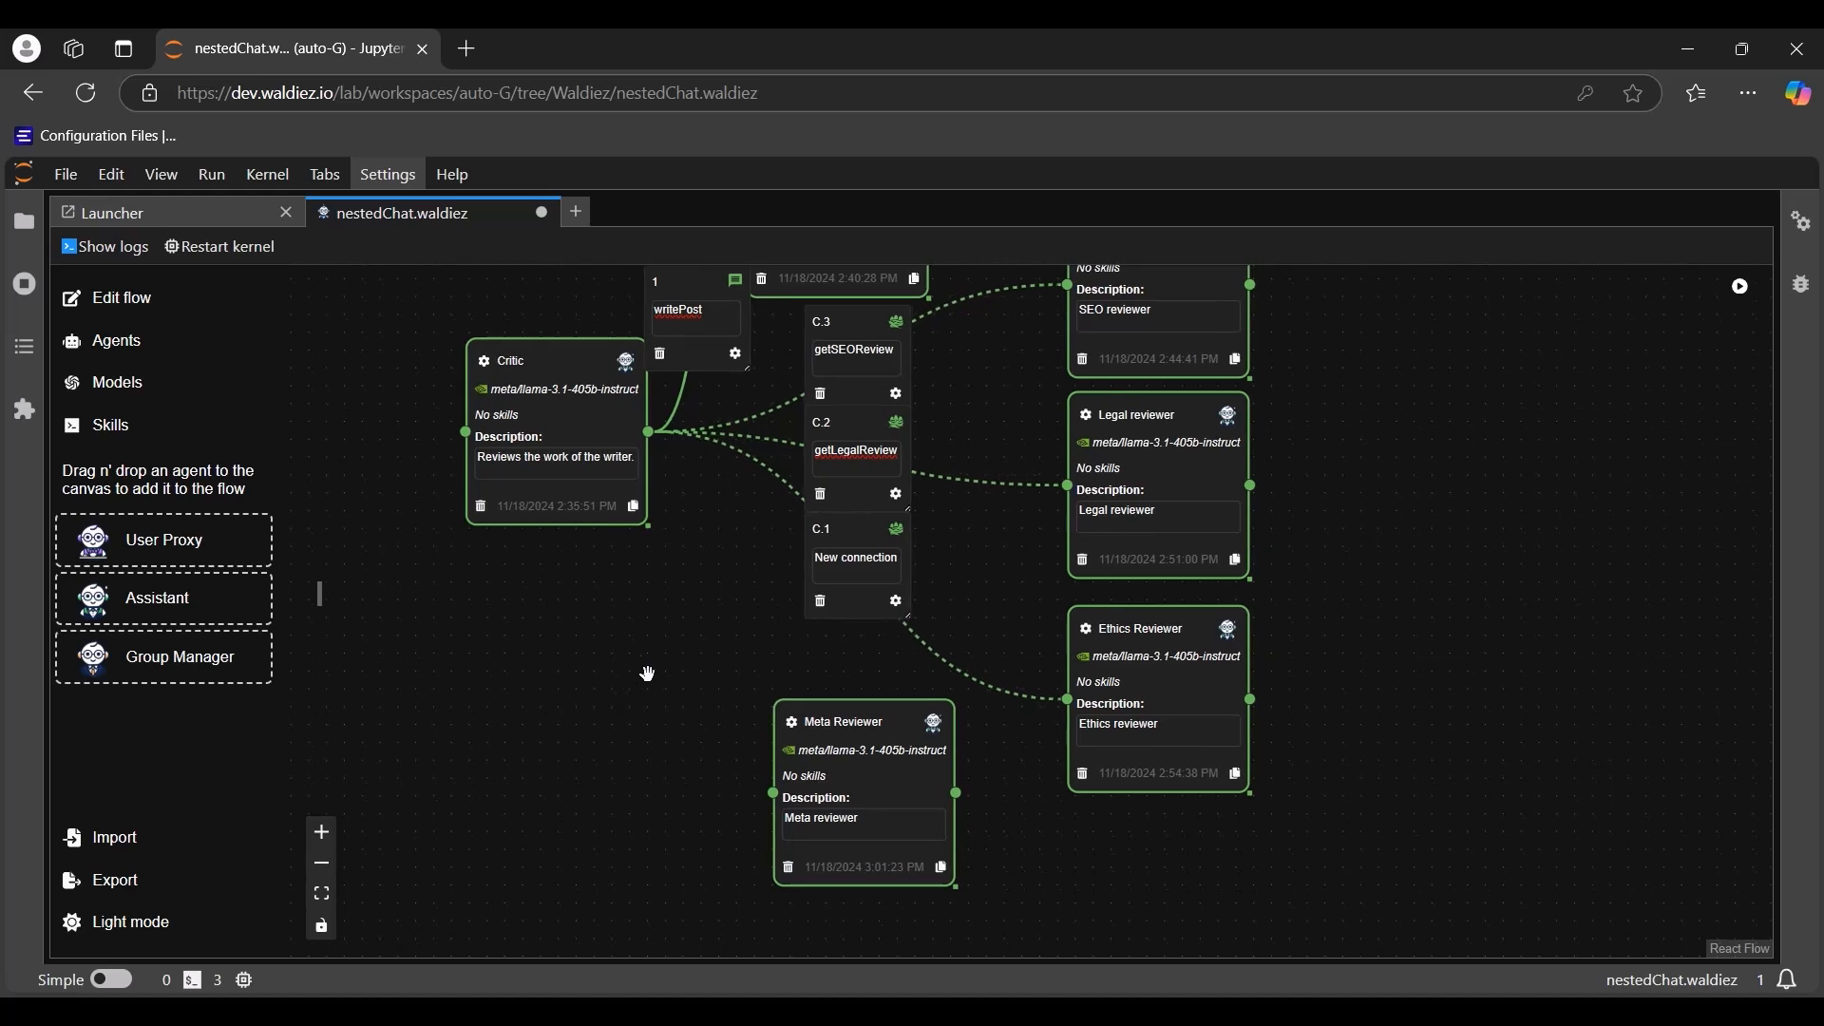
left_click_drag(649, 432, 771, 793)
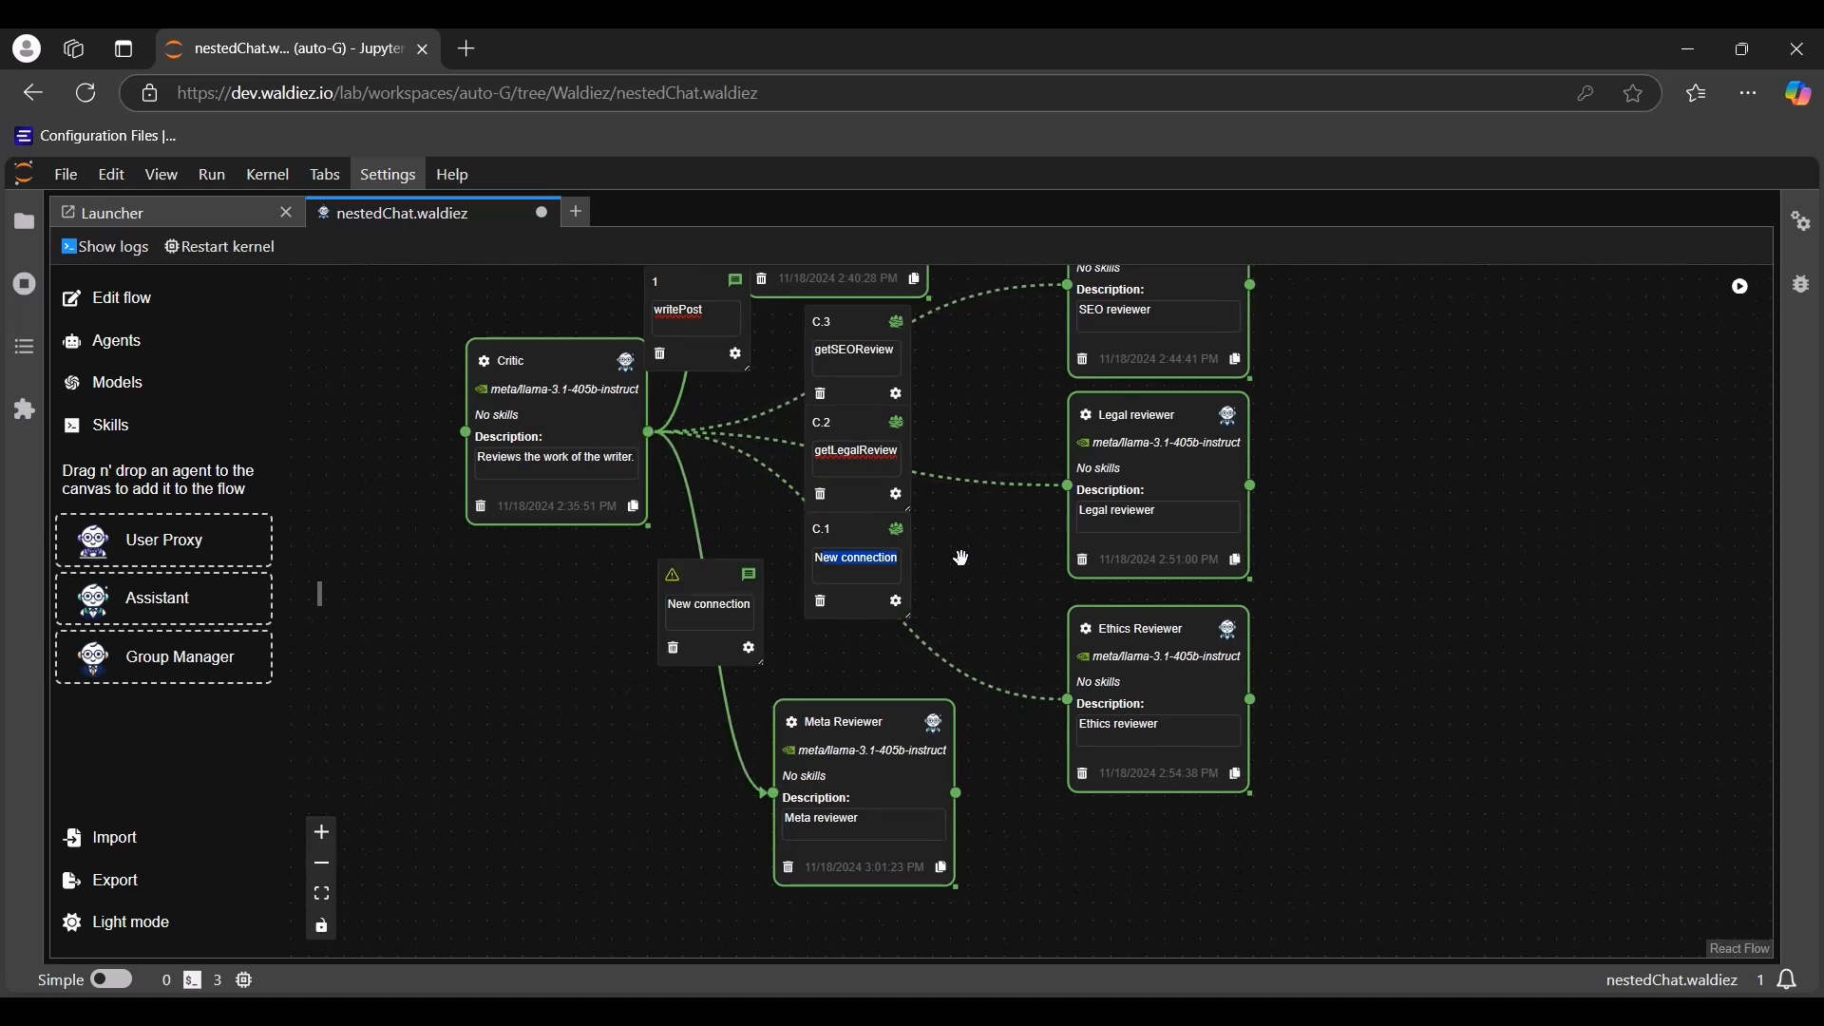
key("BackSpace")
type("getEthicsReview")
Step: Change the description of the connection between Critic and Meta Reviewer to getMetaReview
triple_click(716, 613)
key("BackSpace")
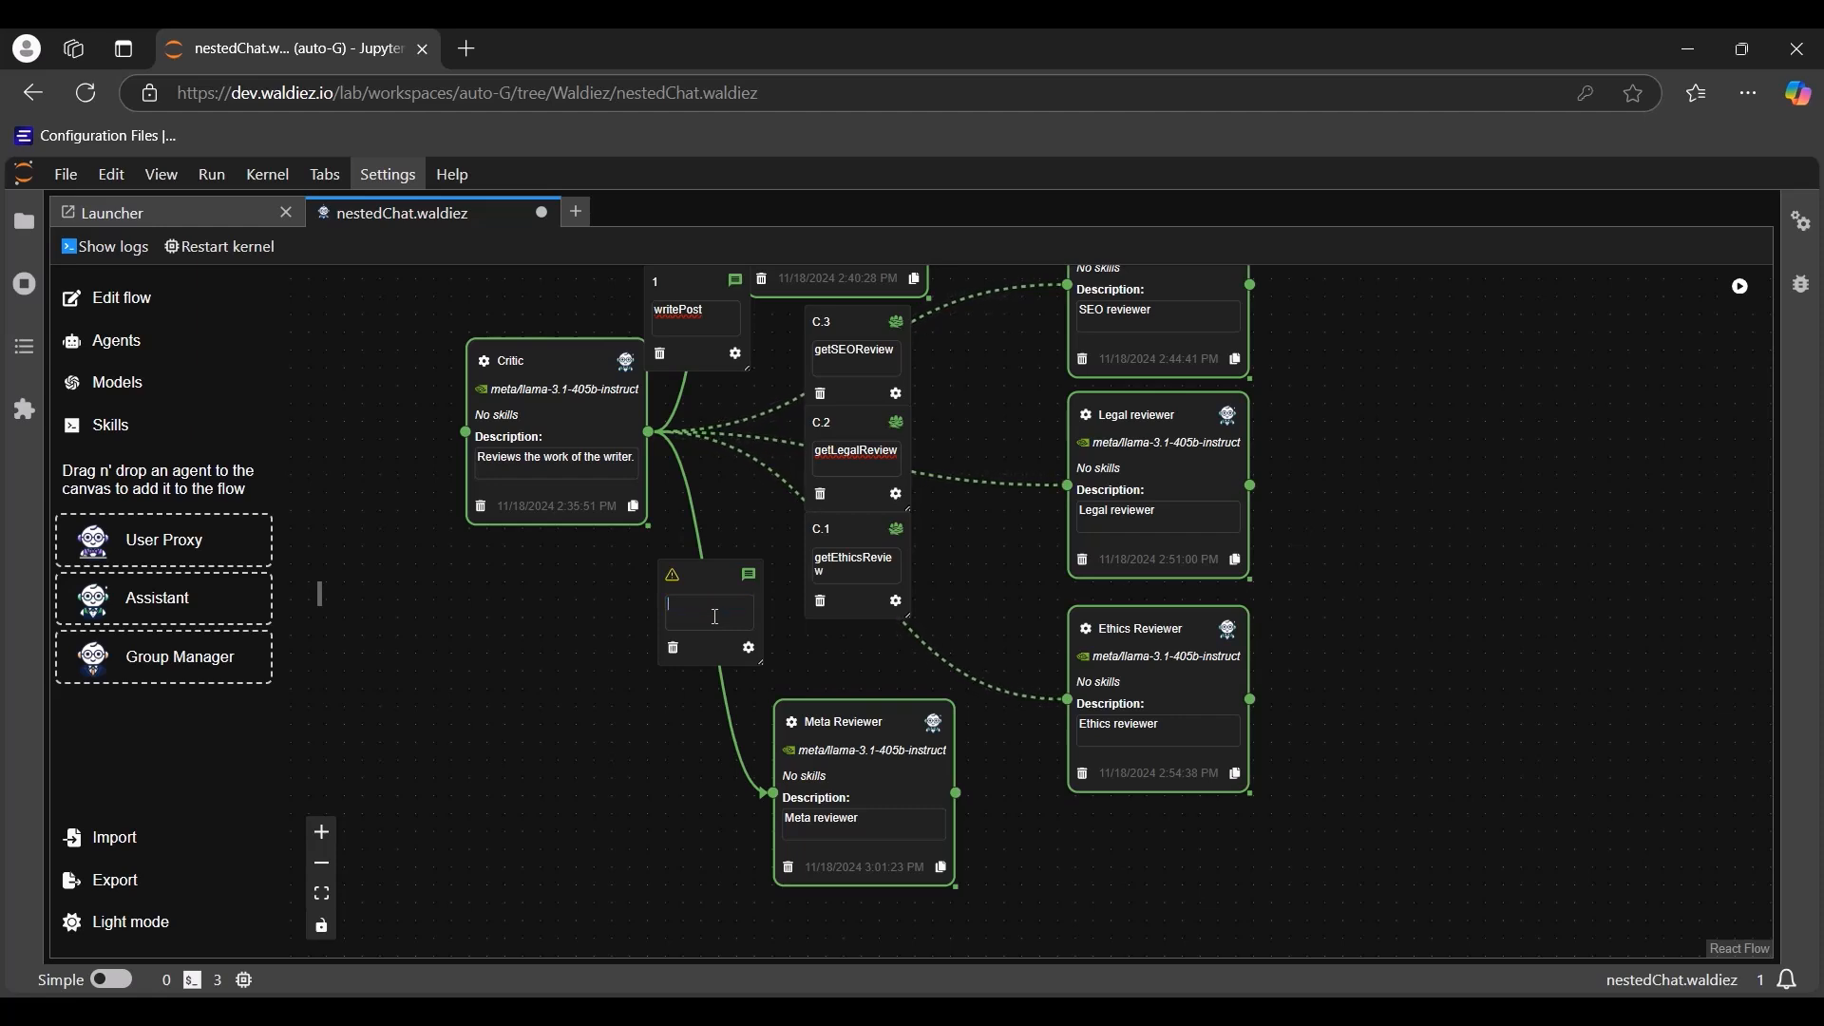
type("getMetaReview")
Step: Set the Critic => Meta Reviewer connection's chat type to Nested Chat and its max turns to 1
double_click(722, 584)
left_click(477, 355)
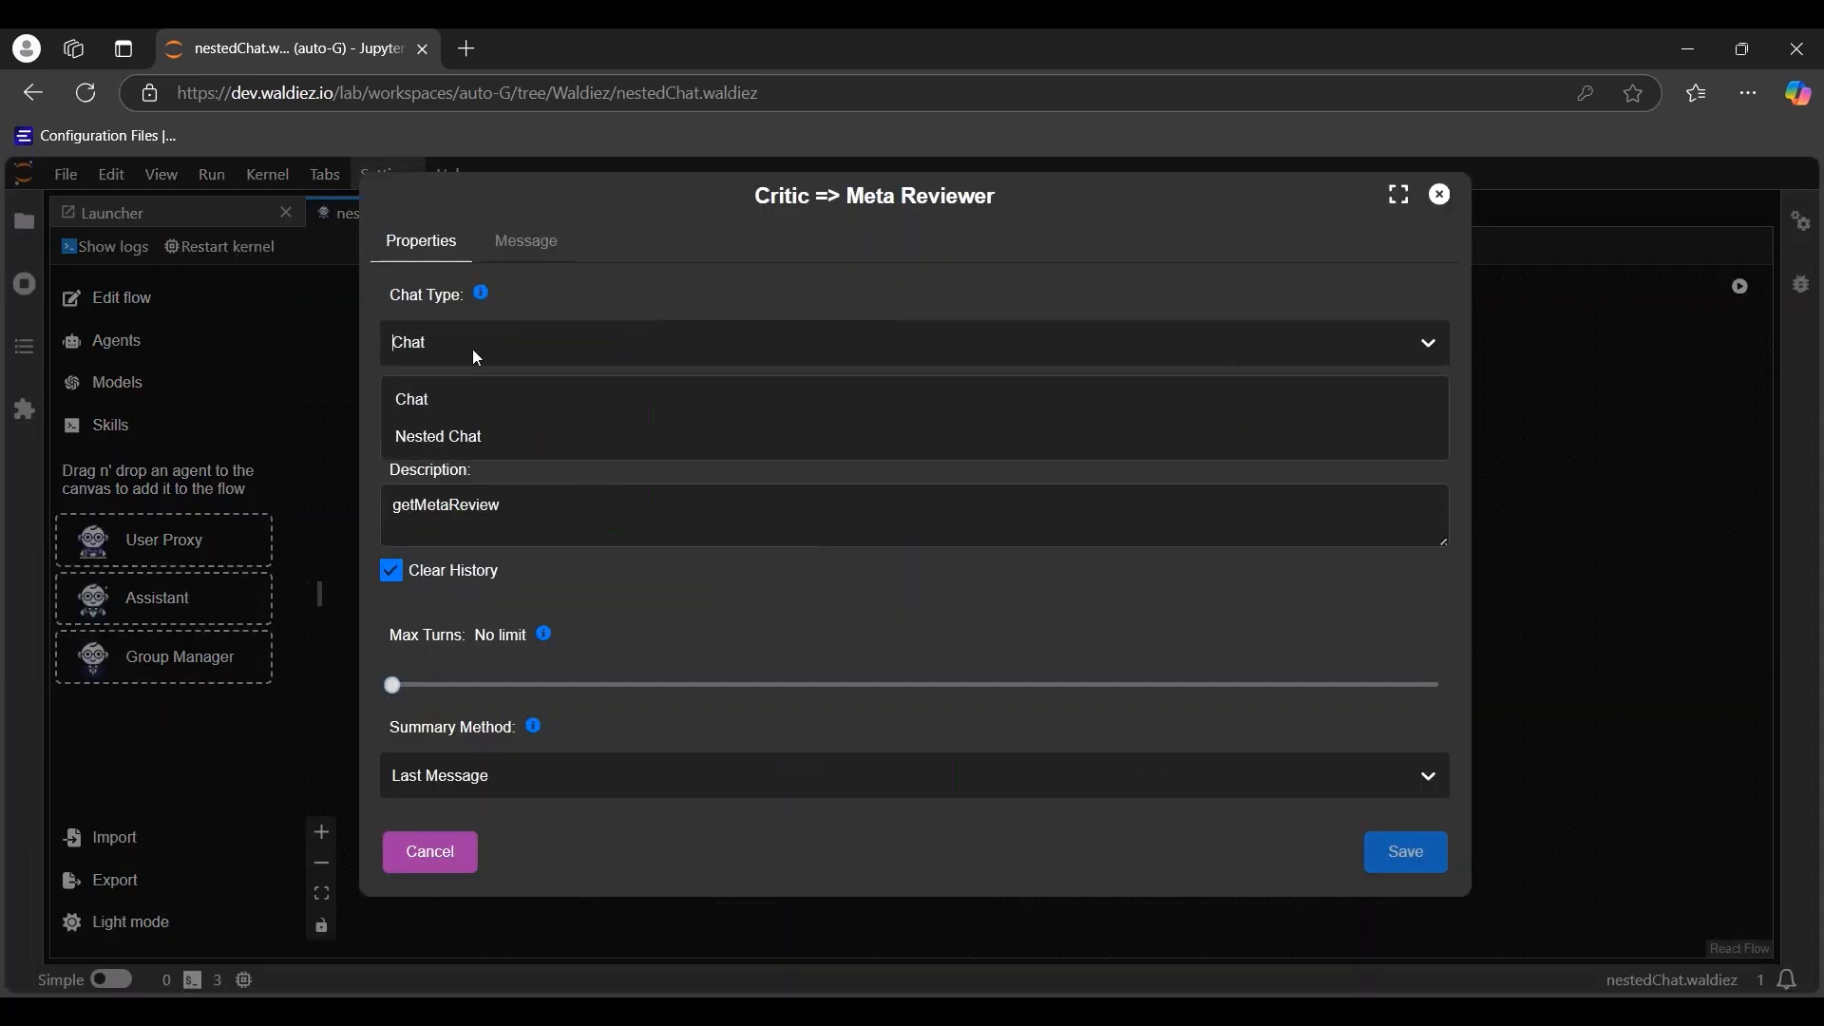
left_click(460, 439)
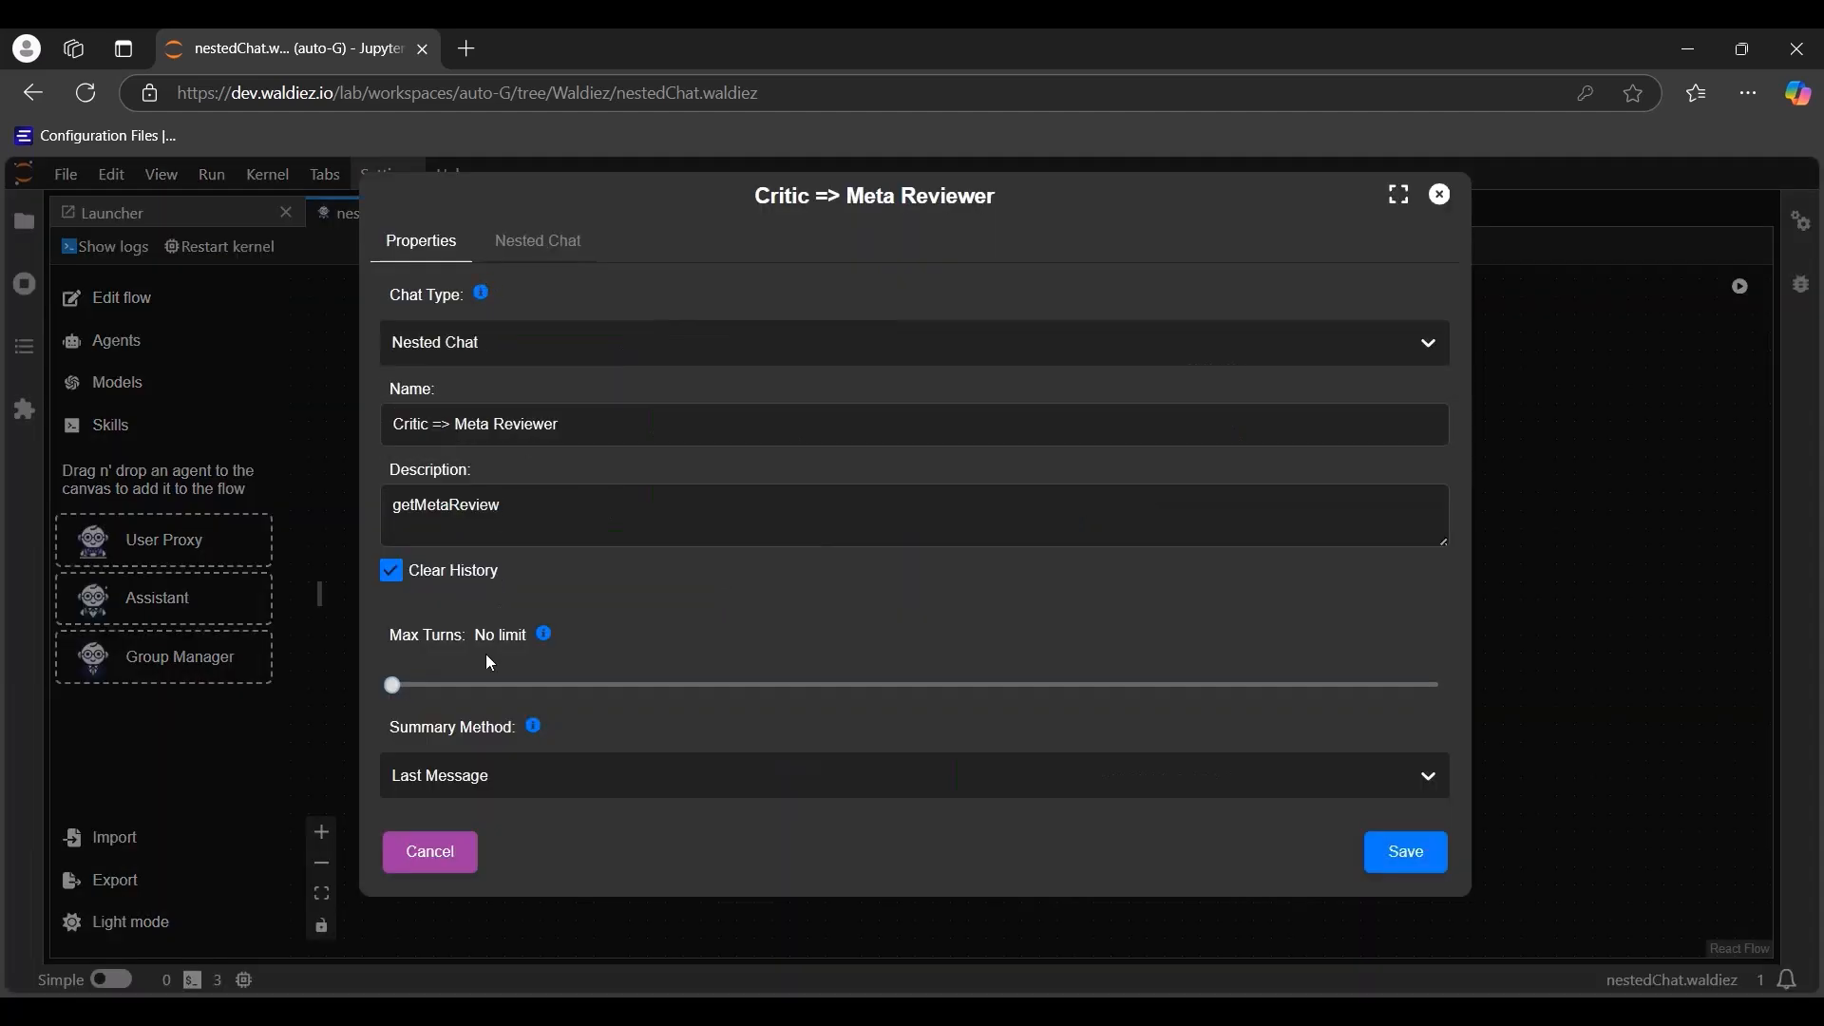
left_click_drag(389, 686, 402, 685)
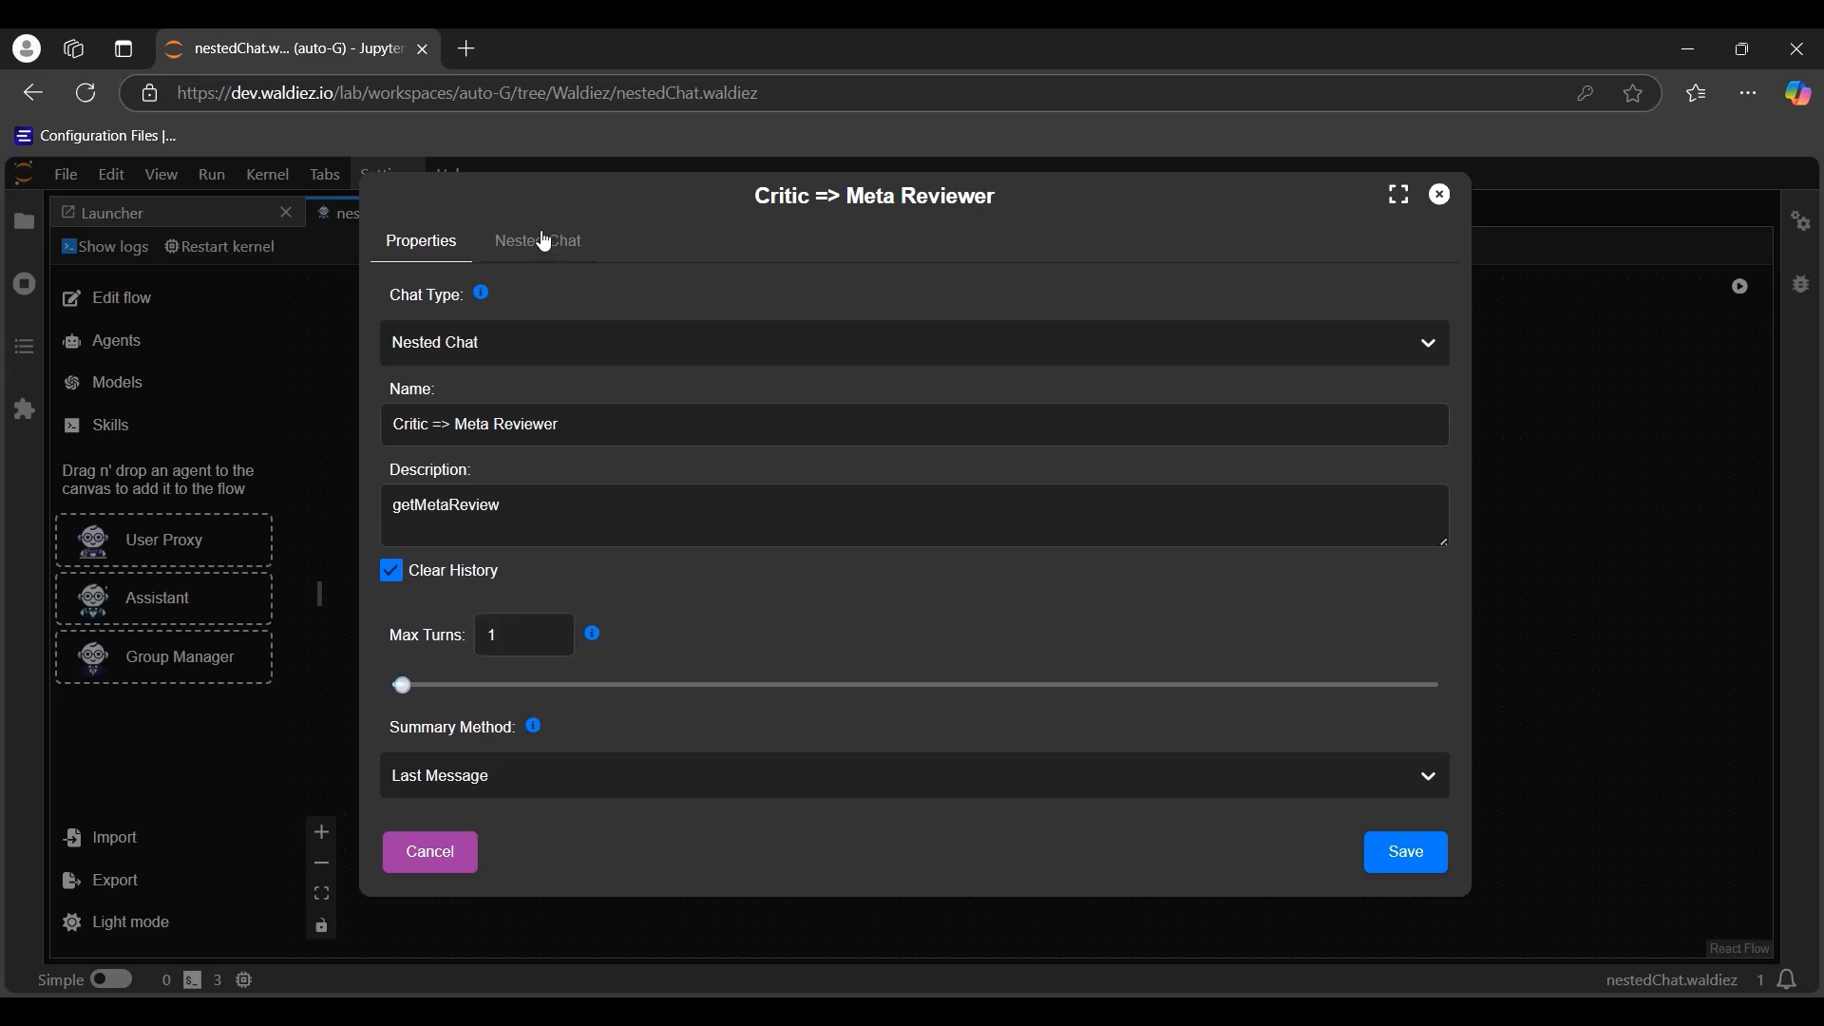
Step: Set the Meta Reviewer connection's nested message to the text "Aggregate feedback from all reviewers and give final suggestions on the writing." and save it
left_click(544, 241)
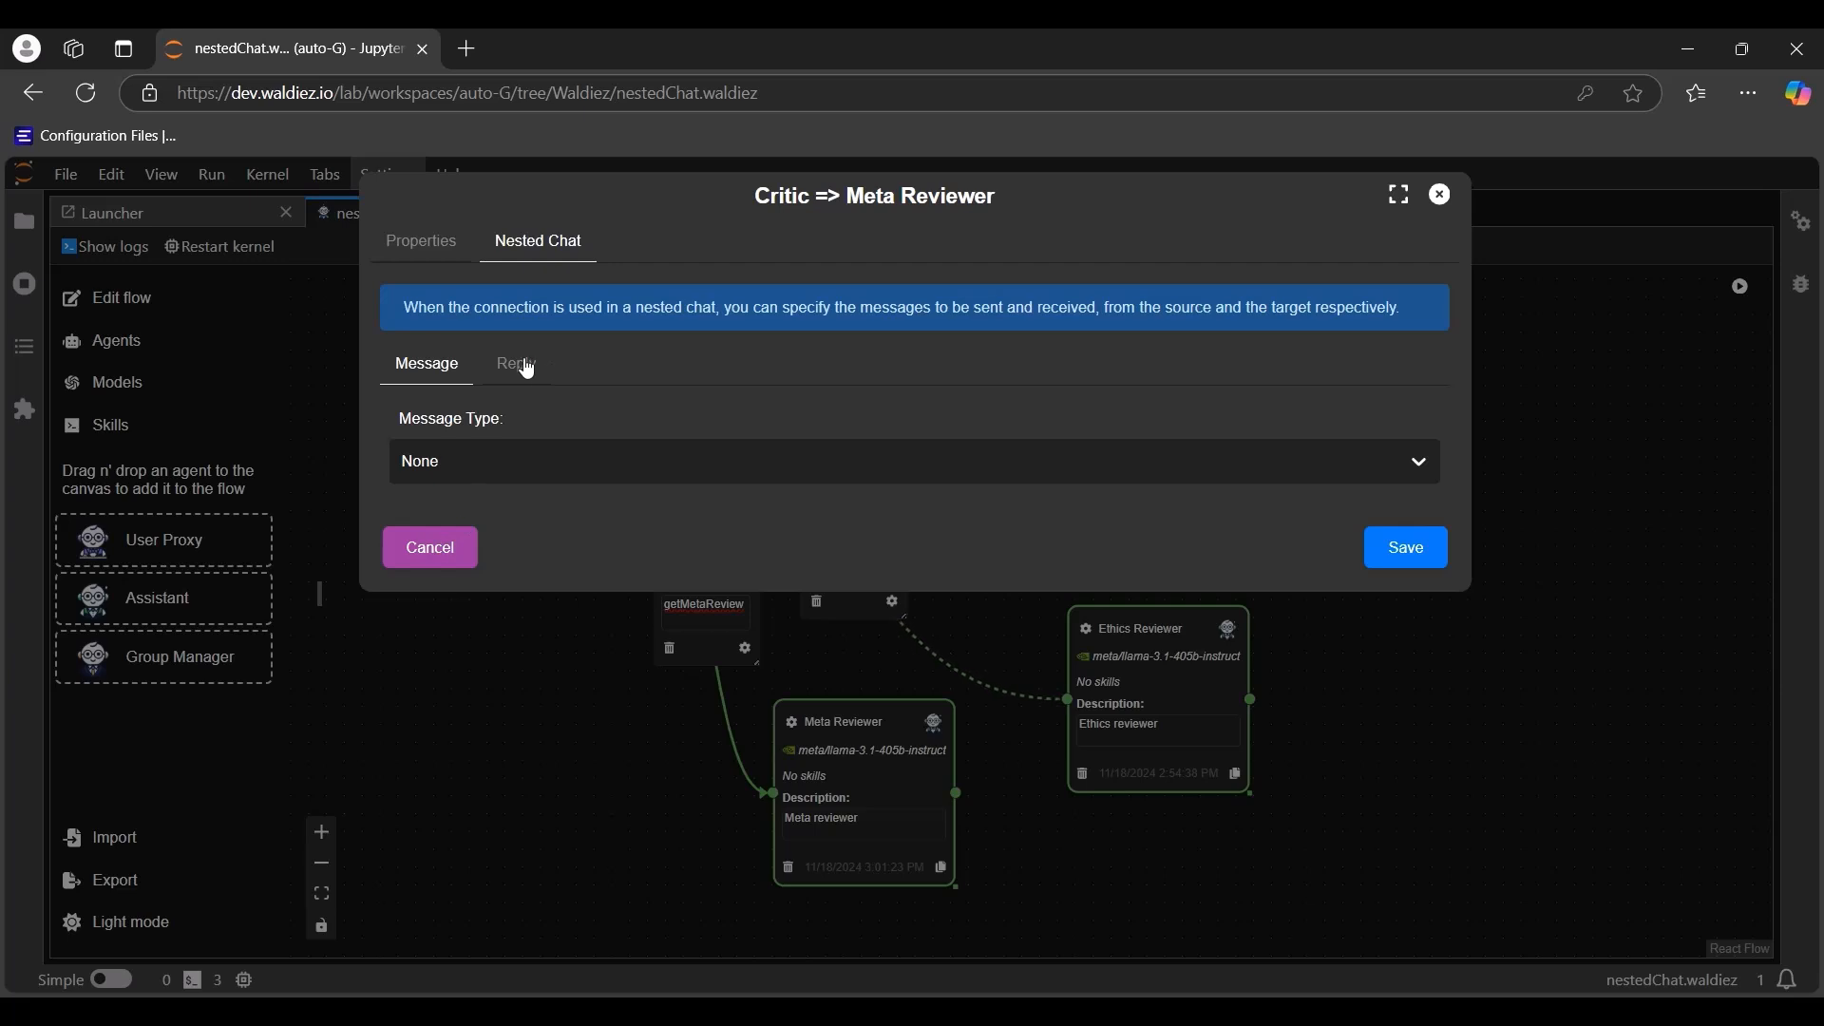
left_click(522, 366)
left_click(437, 365)
left_click(447, 463)
left_click(434, 556)
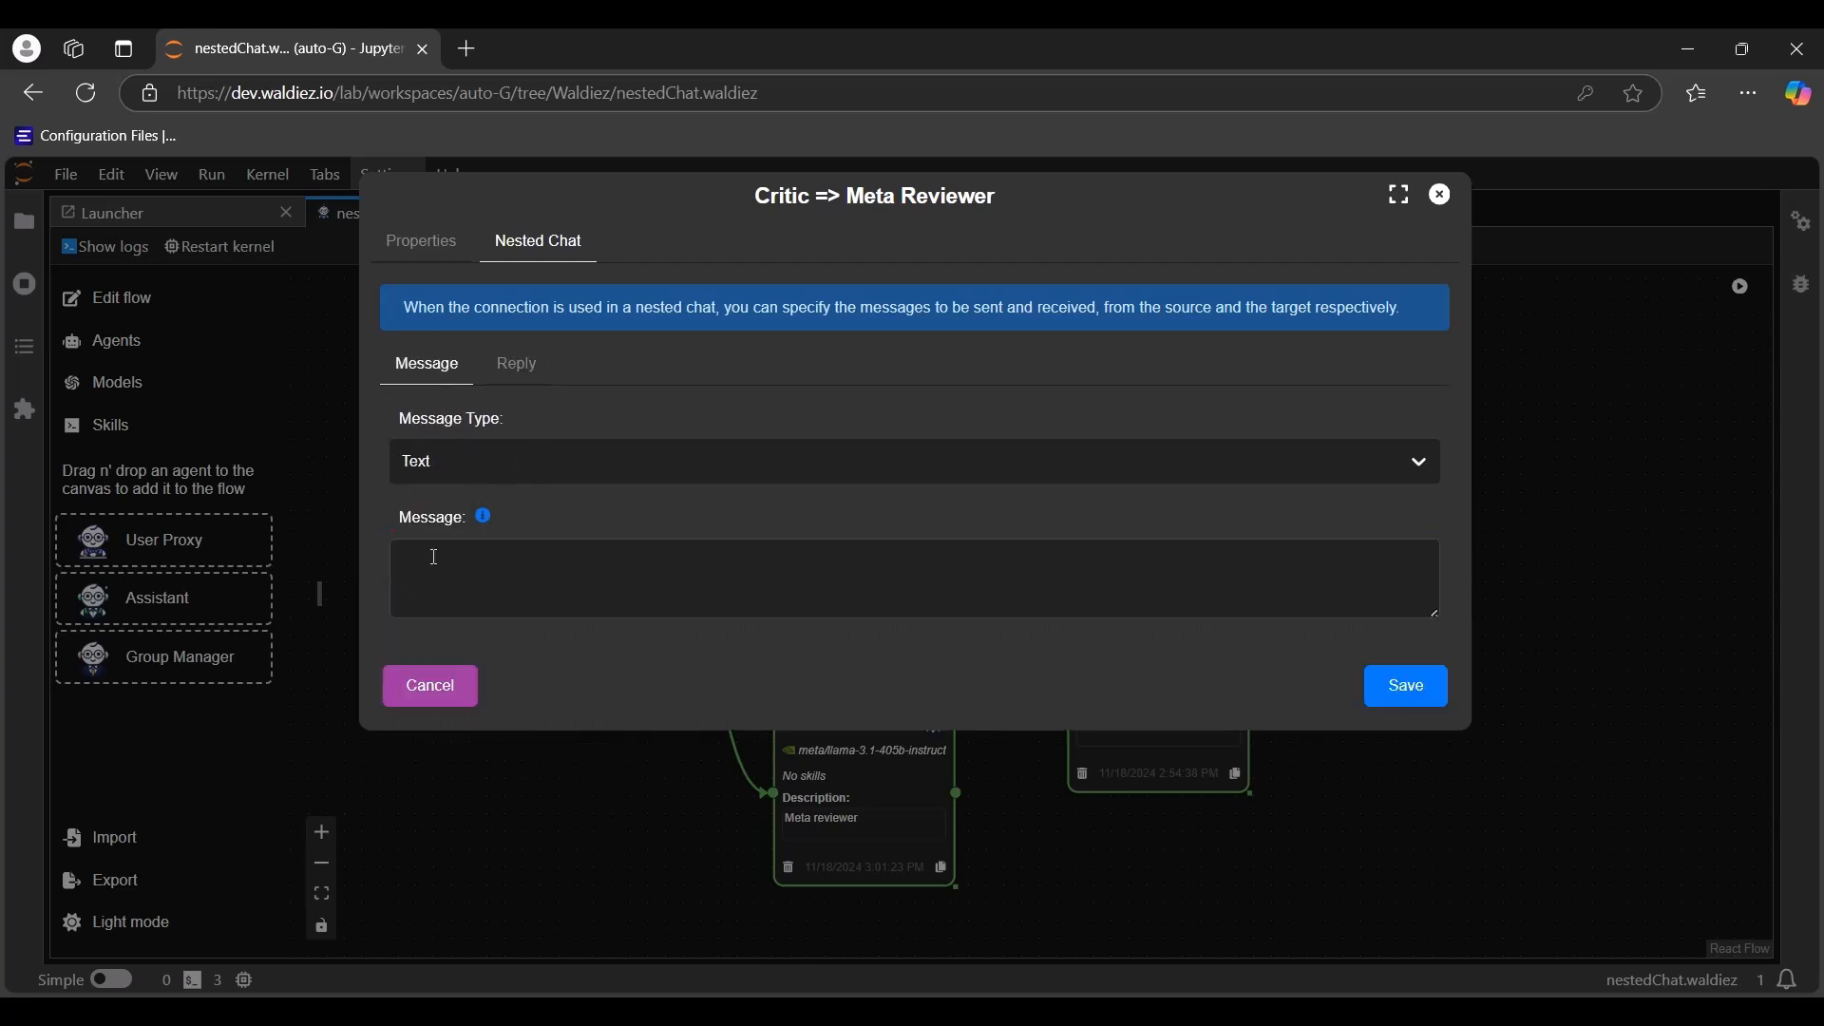
left_click(524, 582)
type("Aggregate feedback from all reviewers and give final suggestions on the writing.")
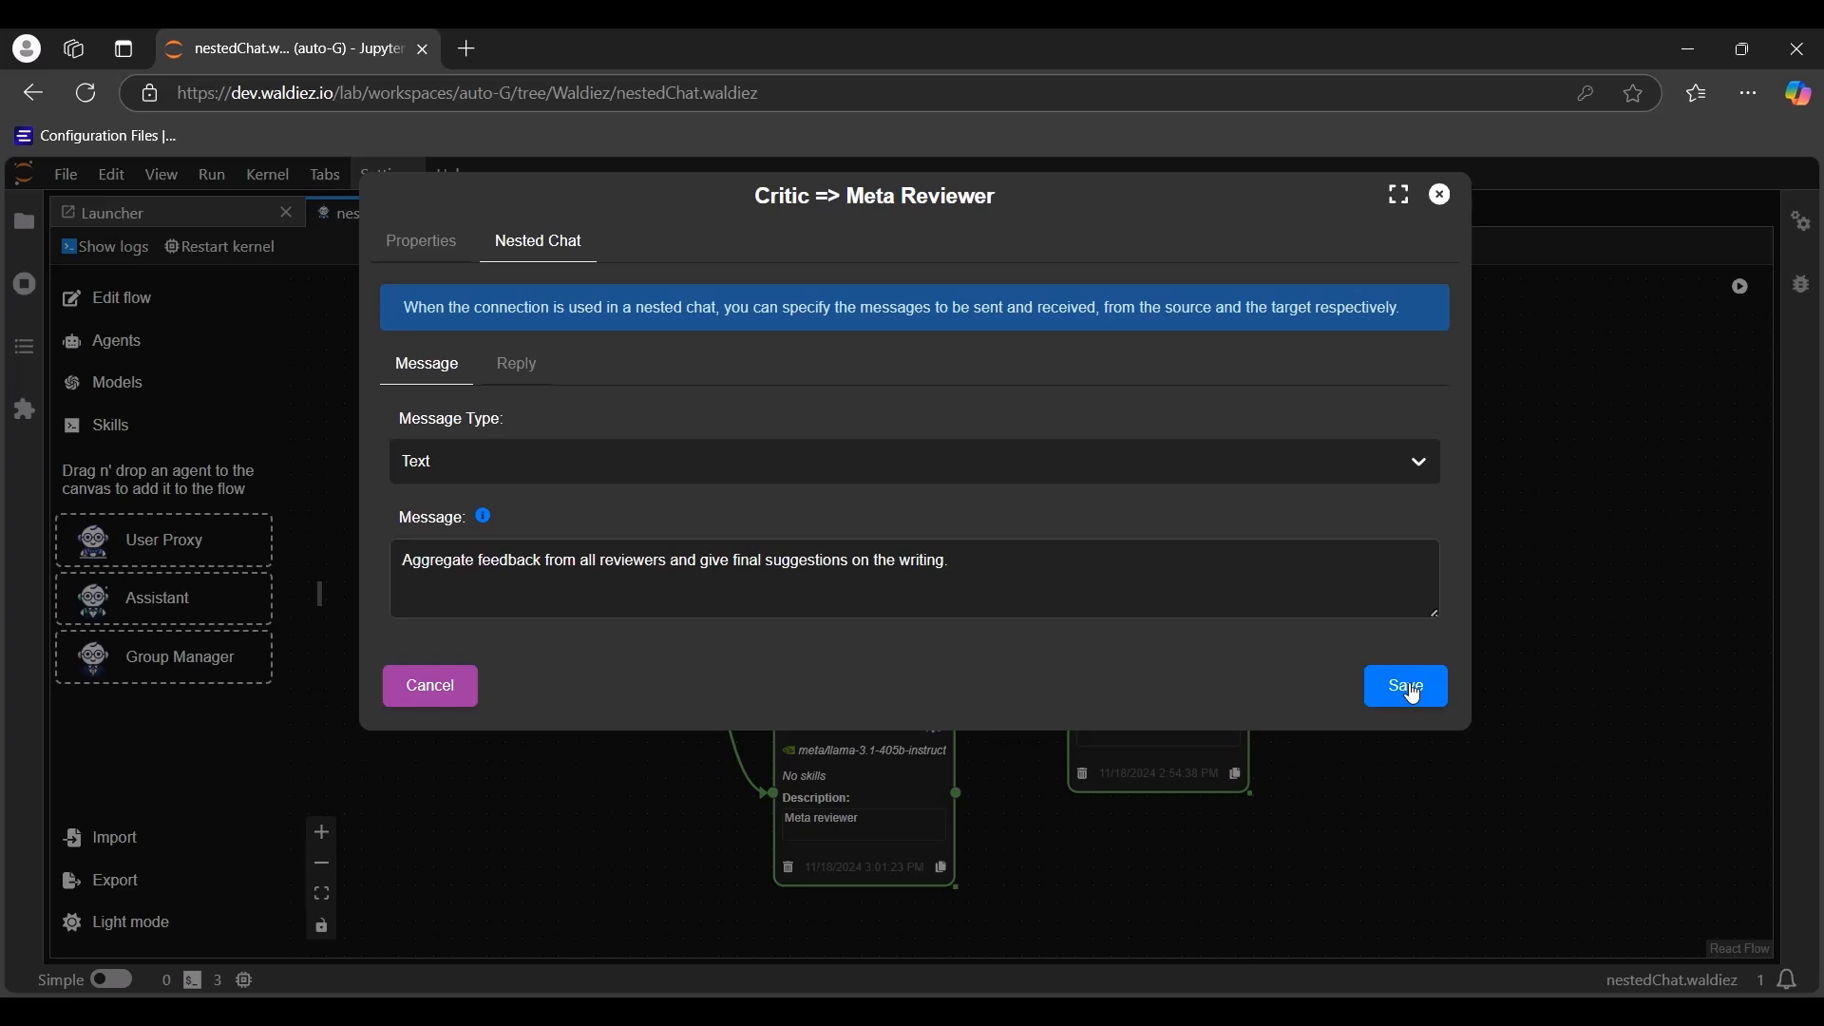
left_click(1414, 692)
left_click(1441, 195)
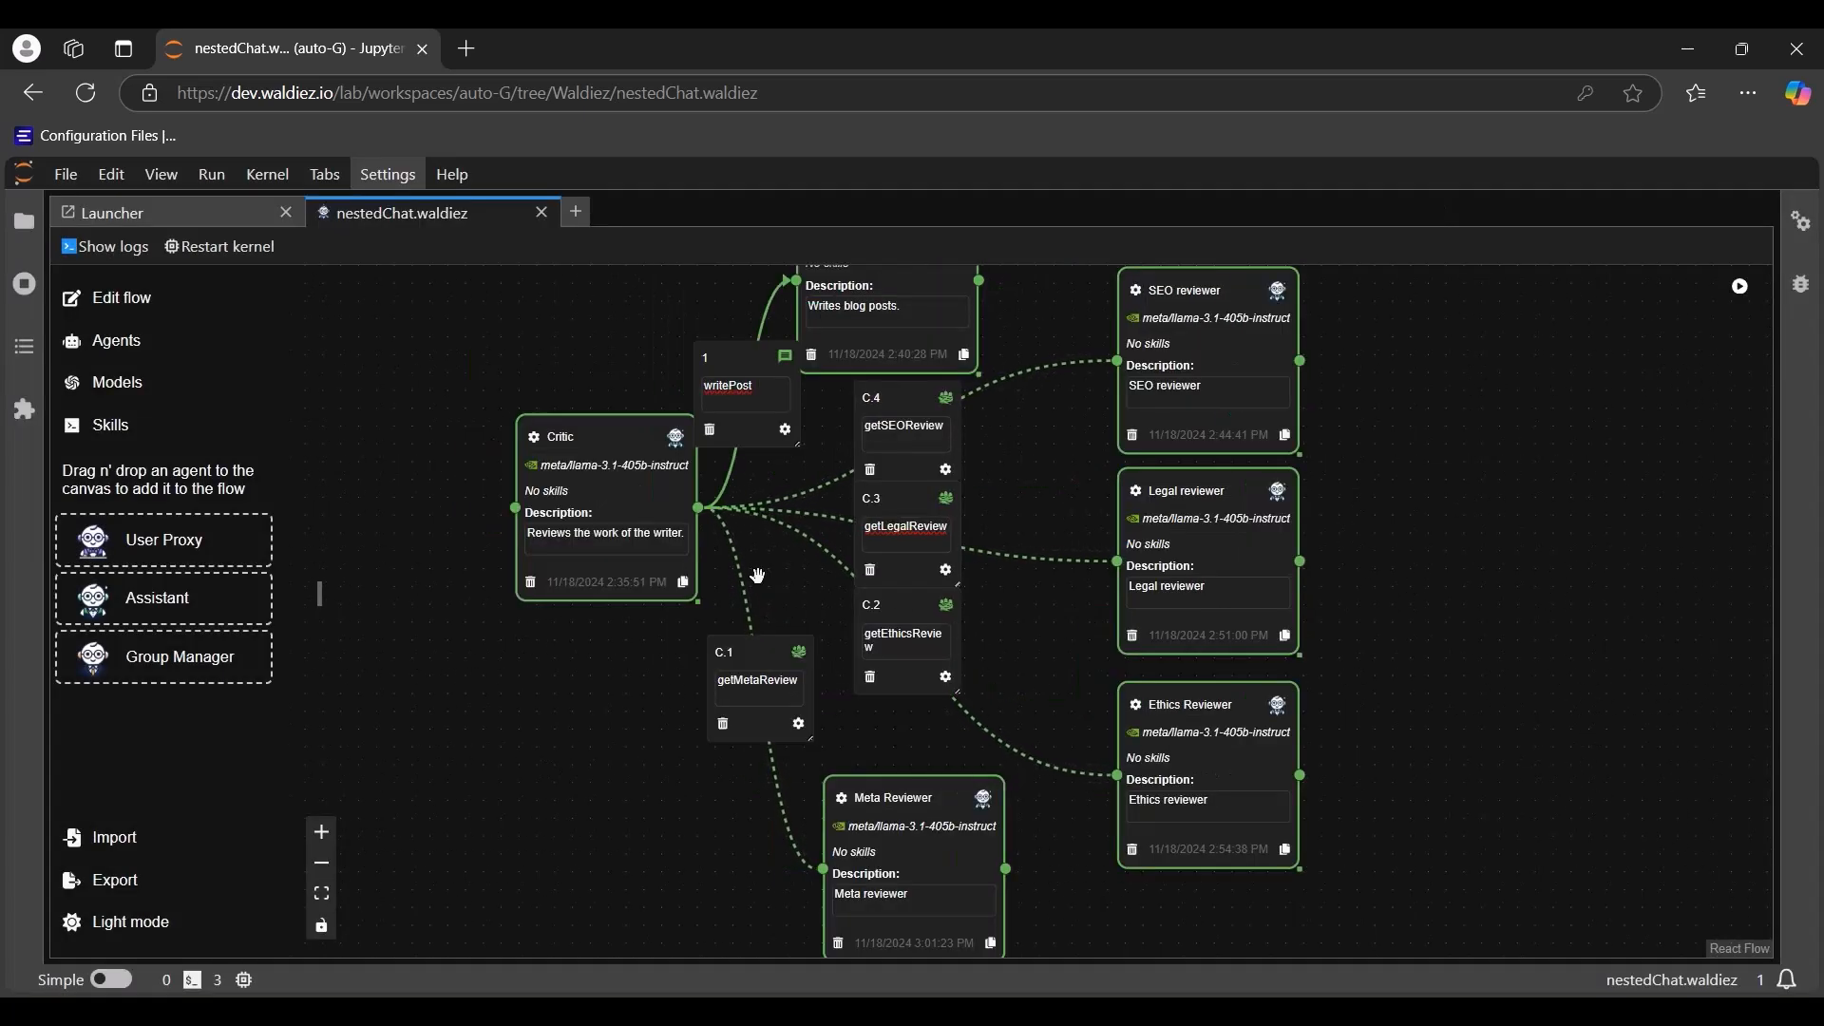
Step: Set the Critic agent's nested chats to be triggered by the Writer
double_click(613, 442)
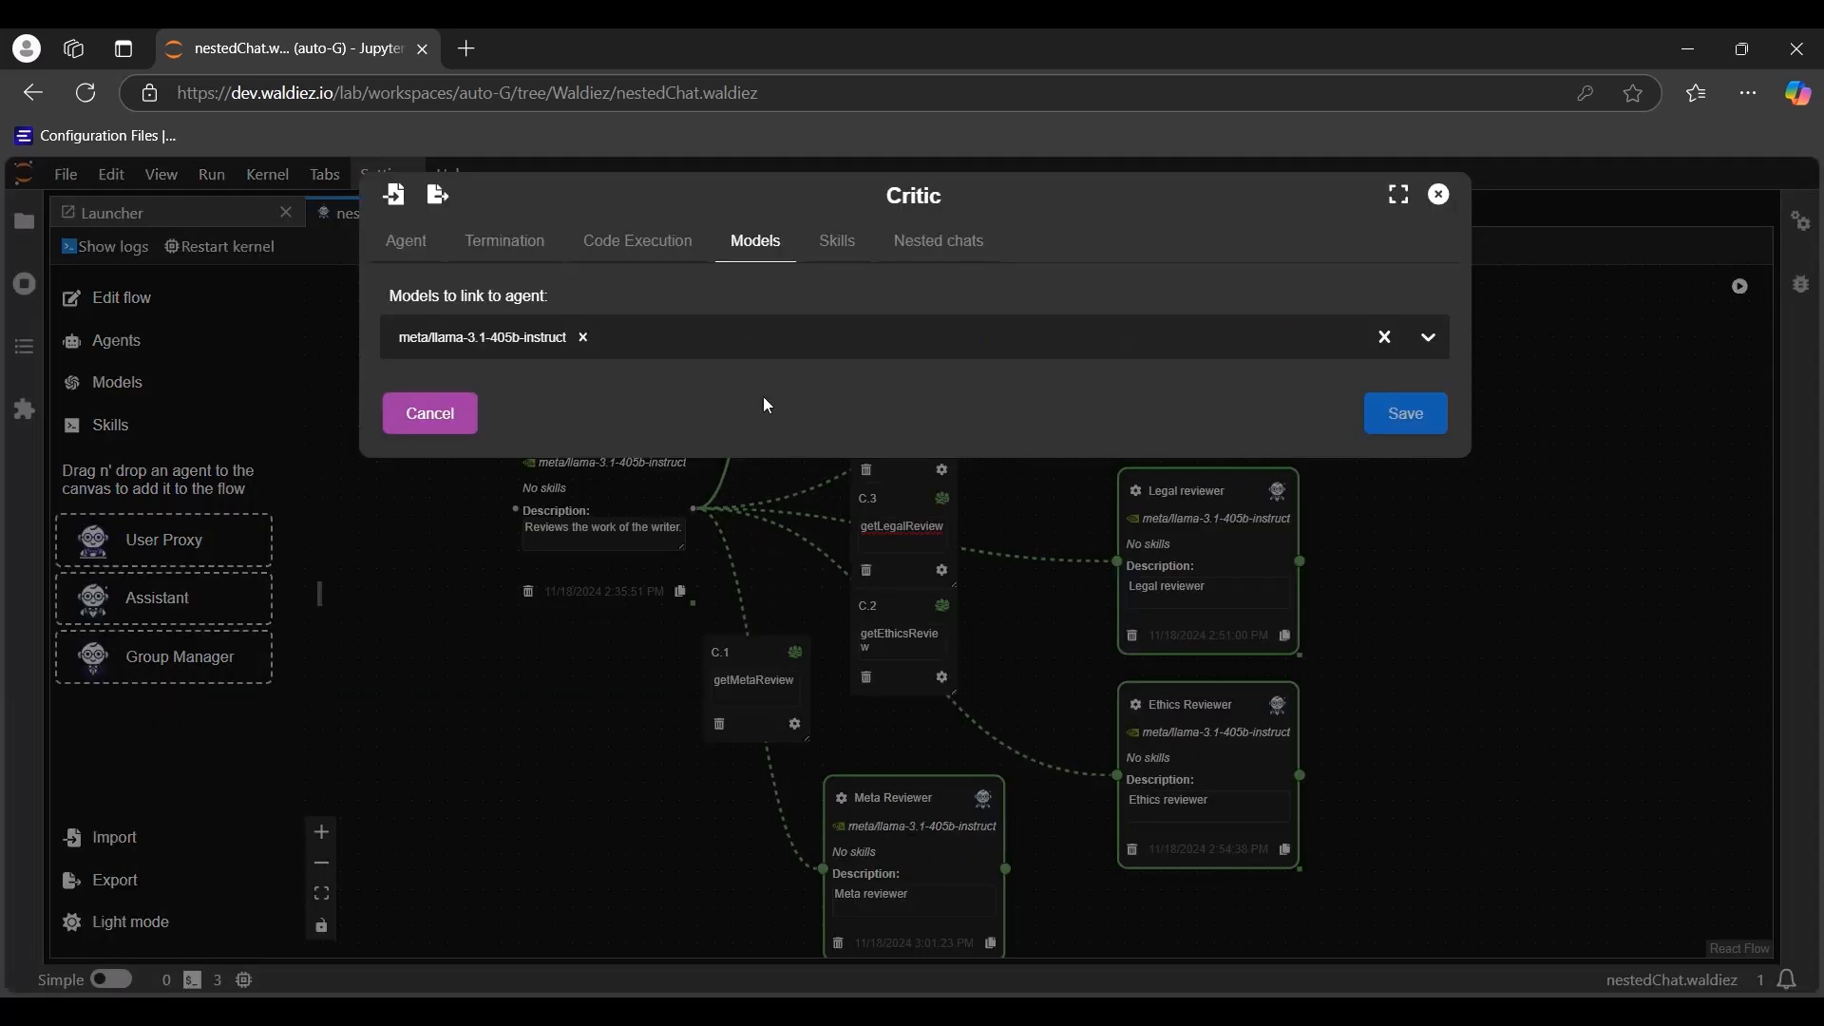
left_click(946, 254)
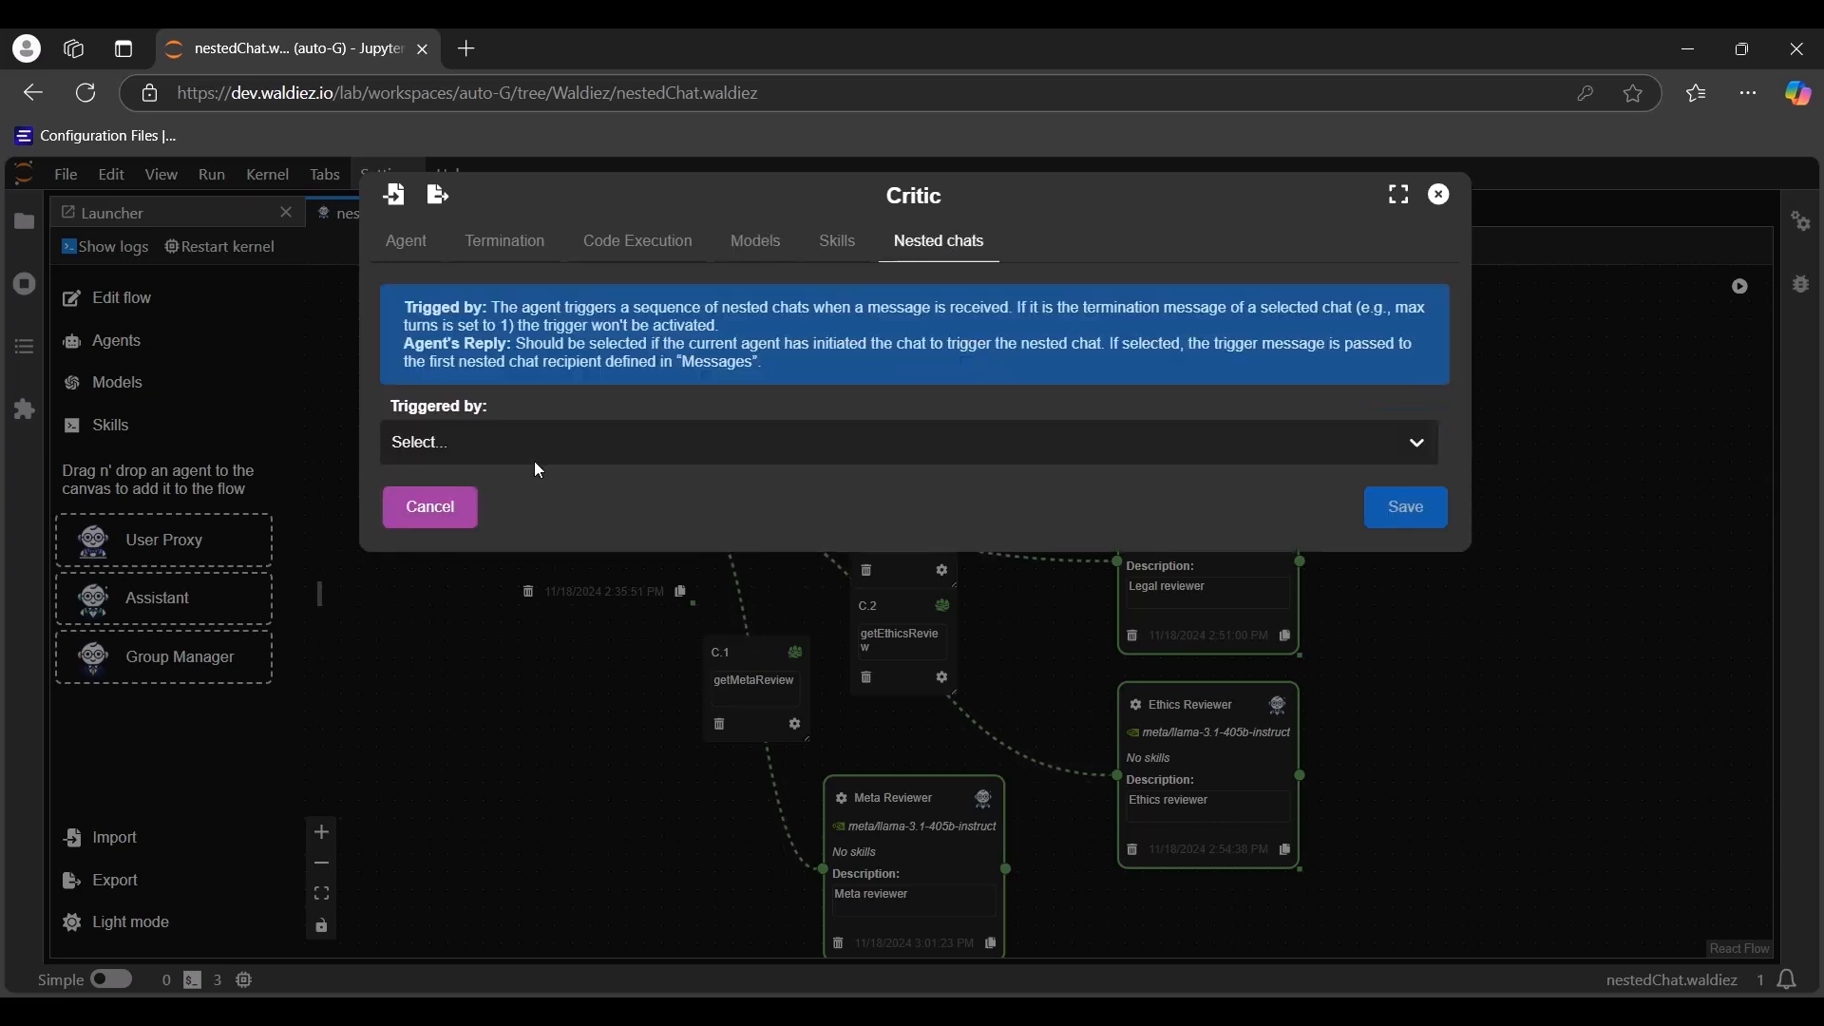
left_click(565, 449)
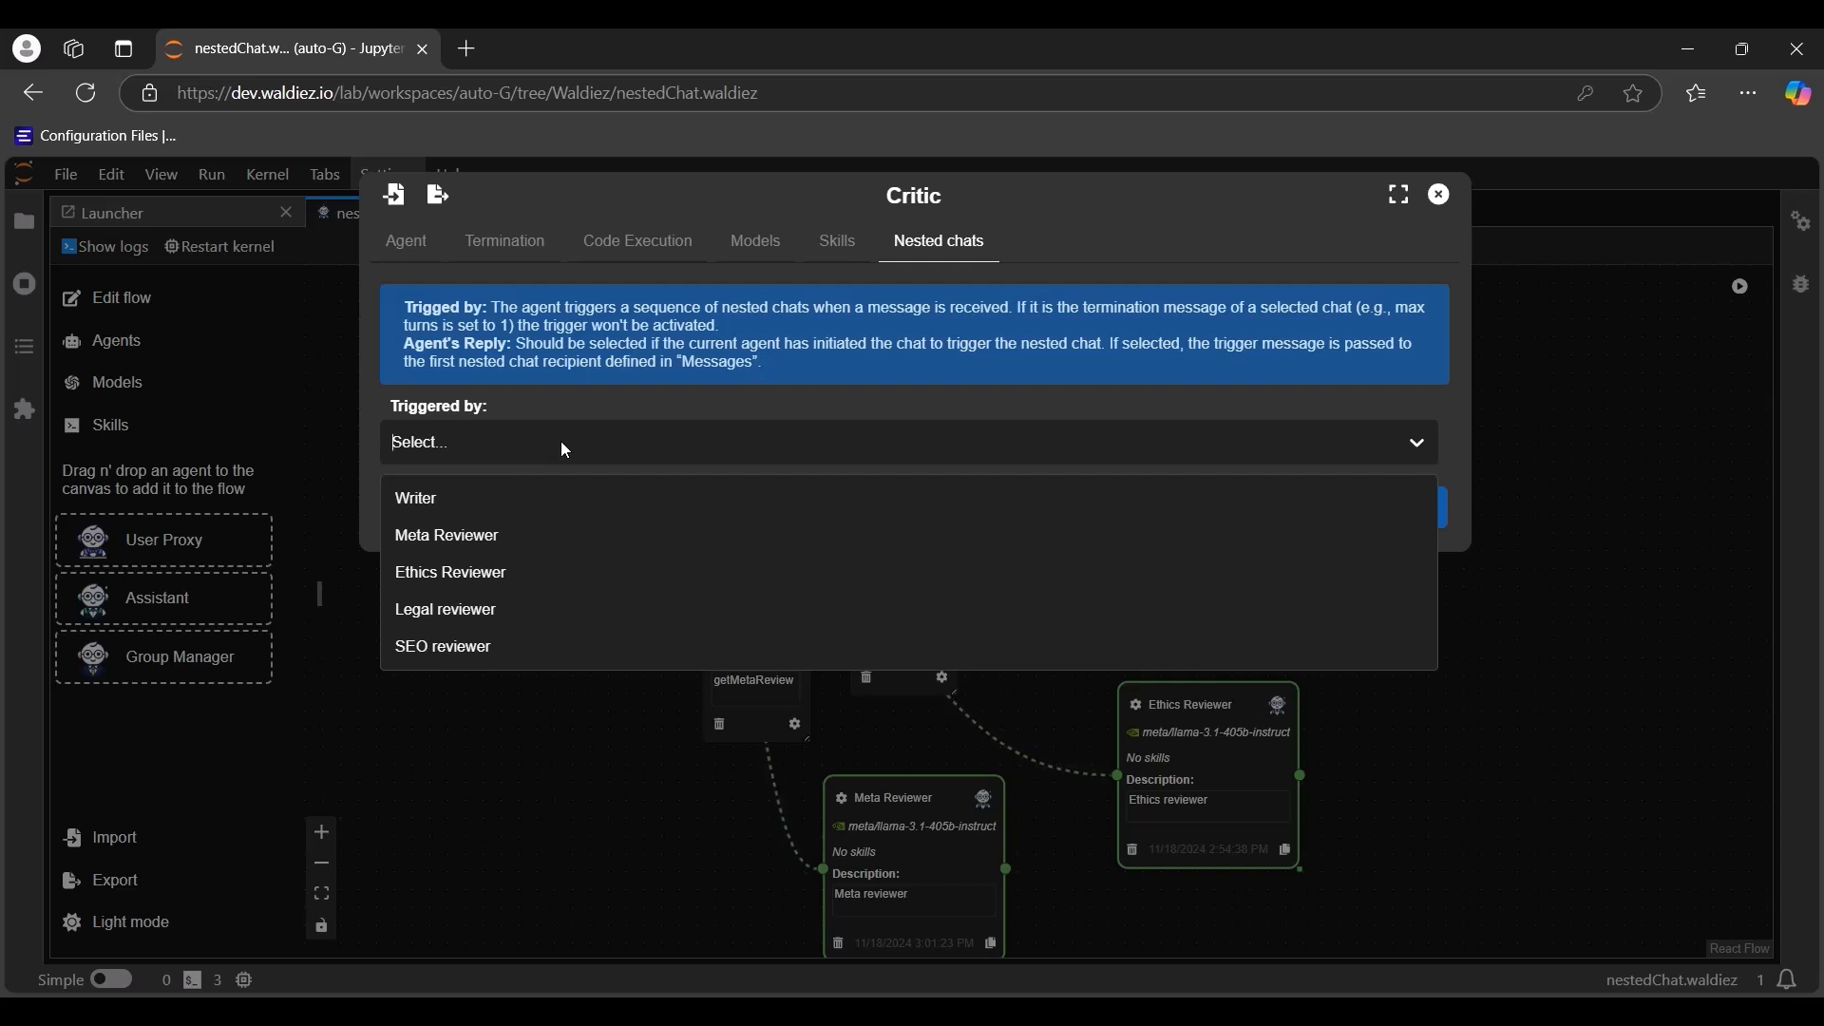
left_click(449, 511)
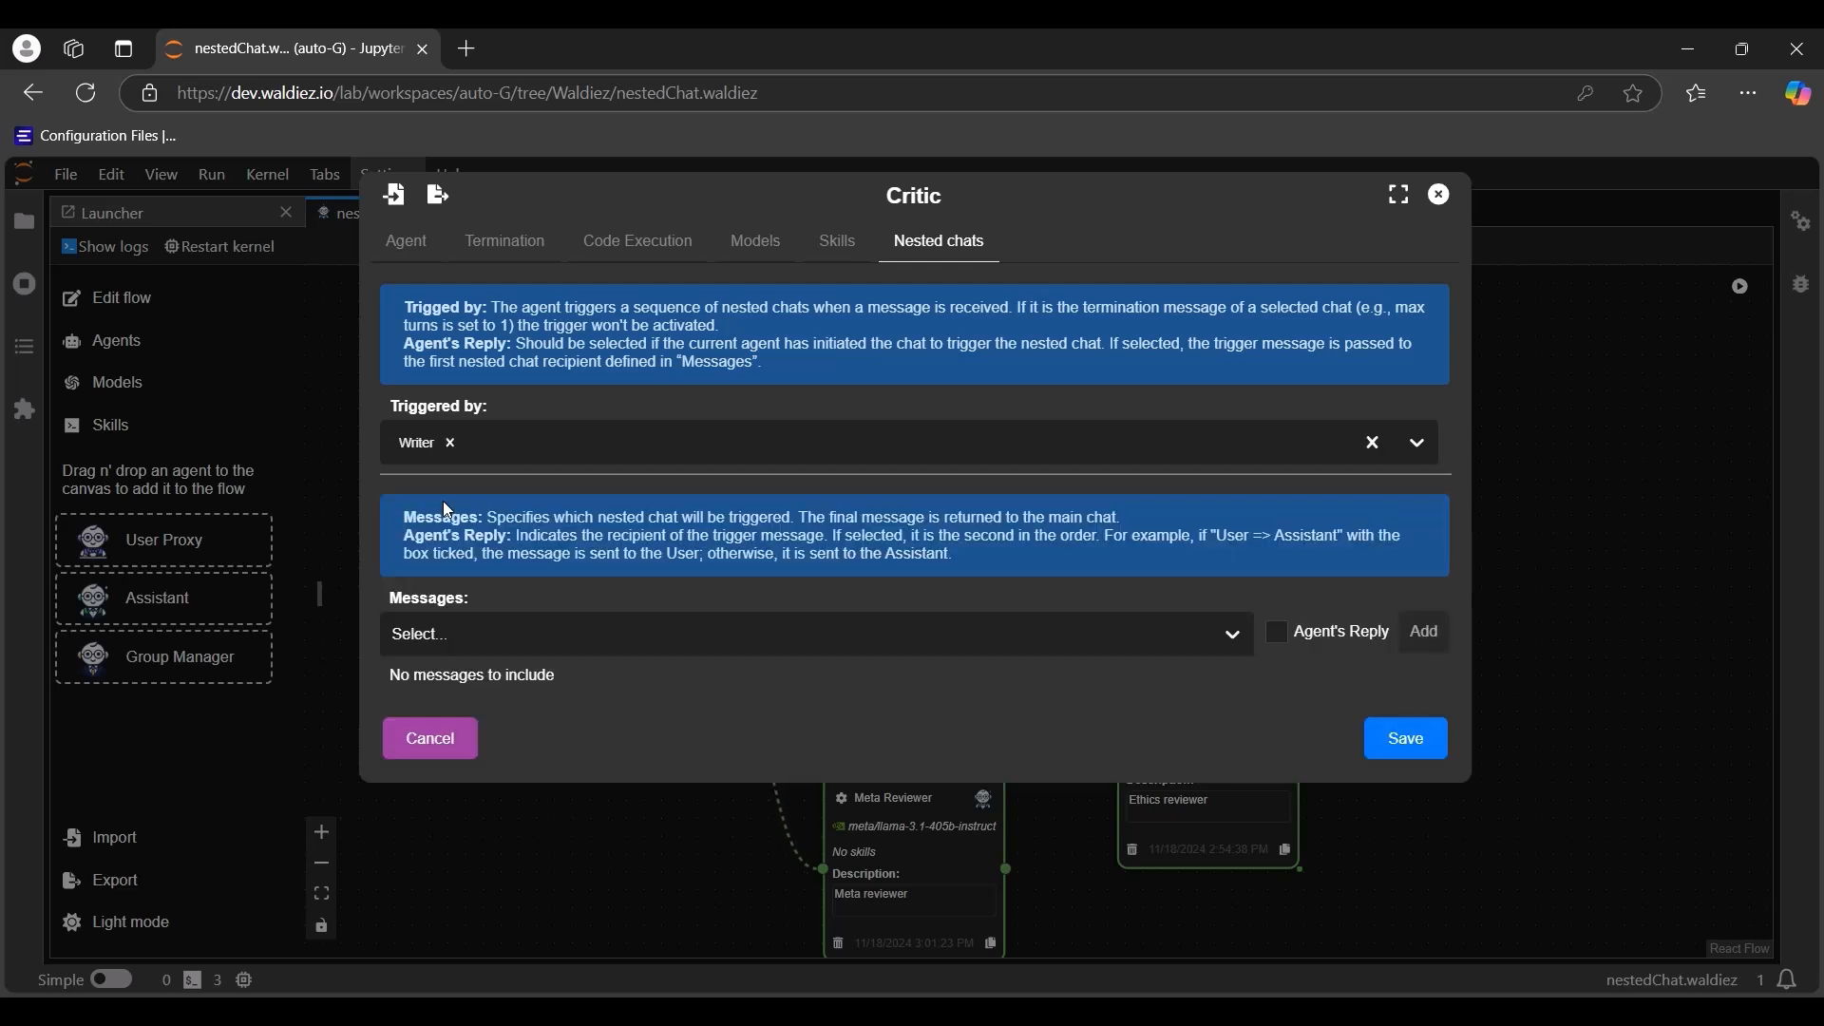
Step: Add the Critic => SEO reviewer and Critic => Legal reviewer messages, in that order, to the Critic's nested chats
left_click(1014, 653)
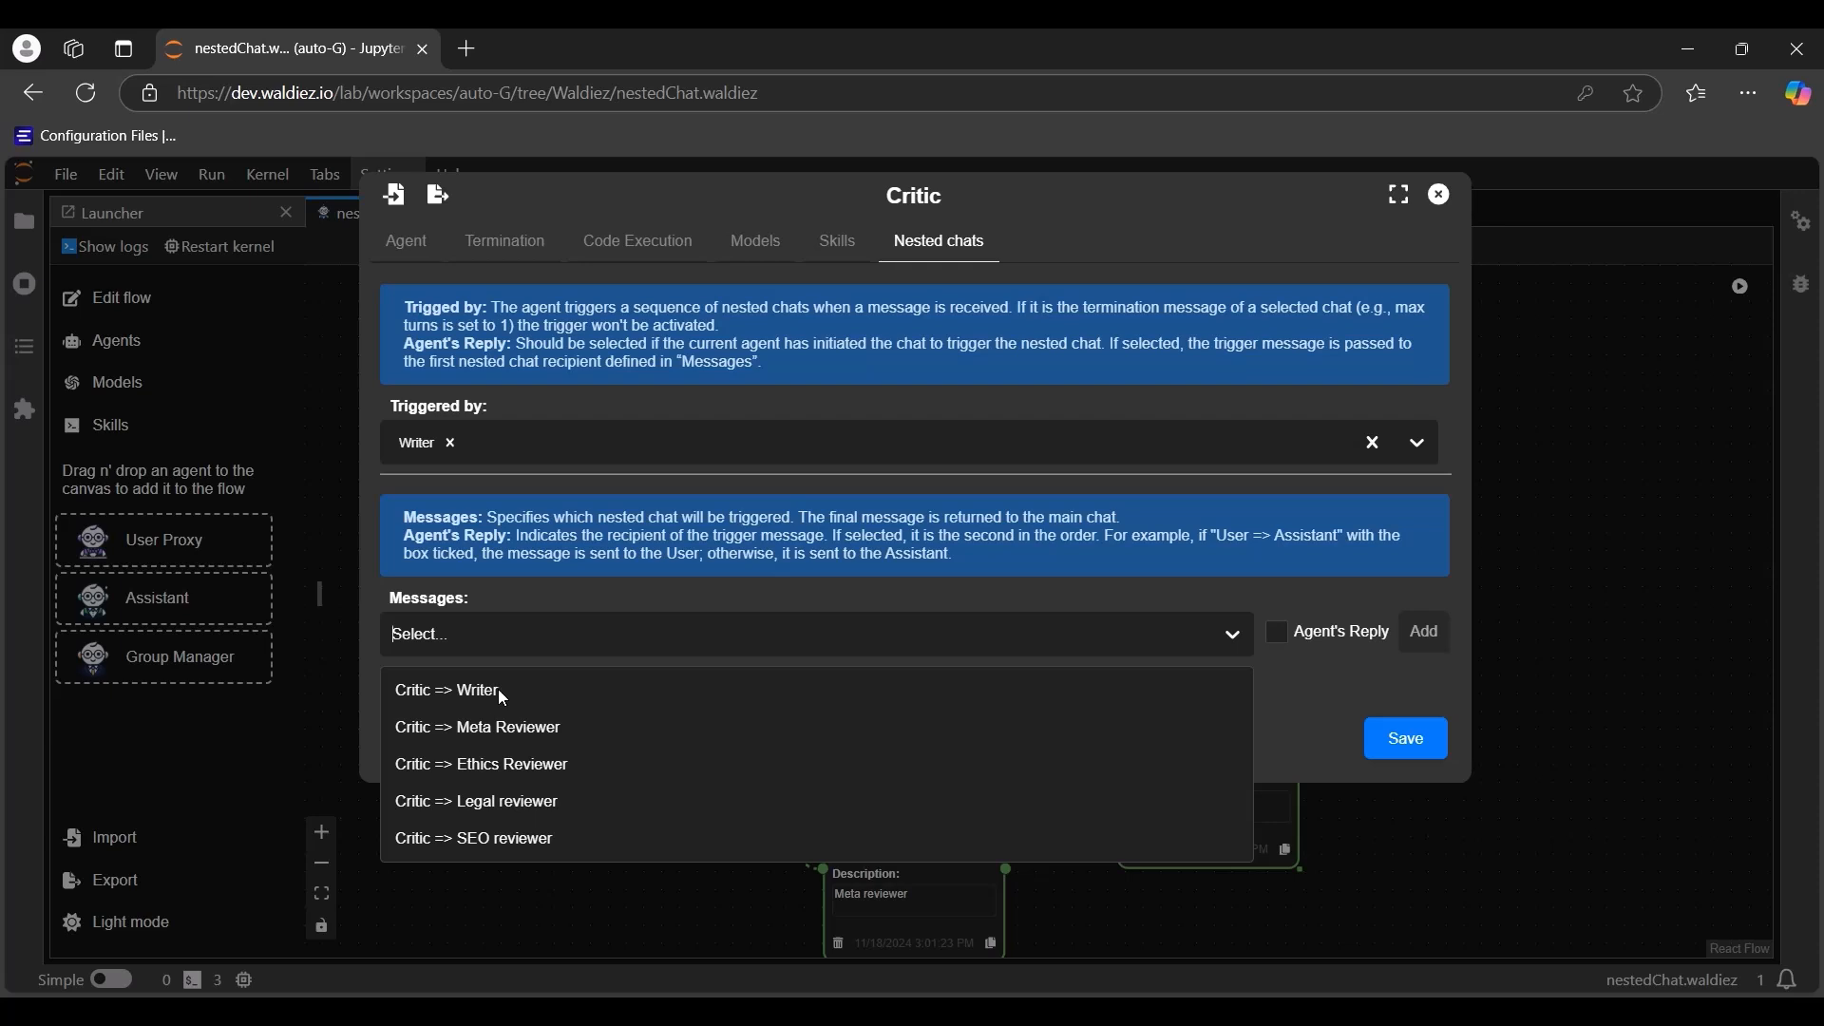
left_click(532, 841)
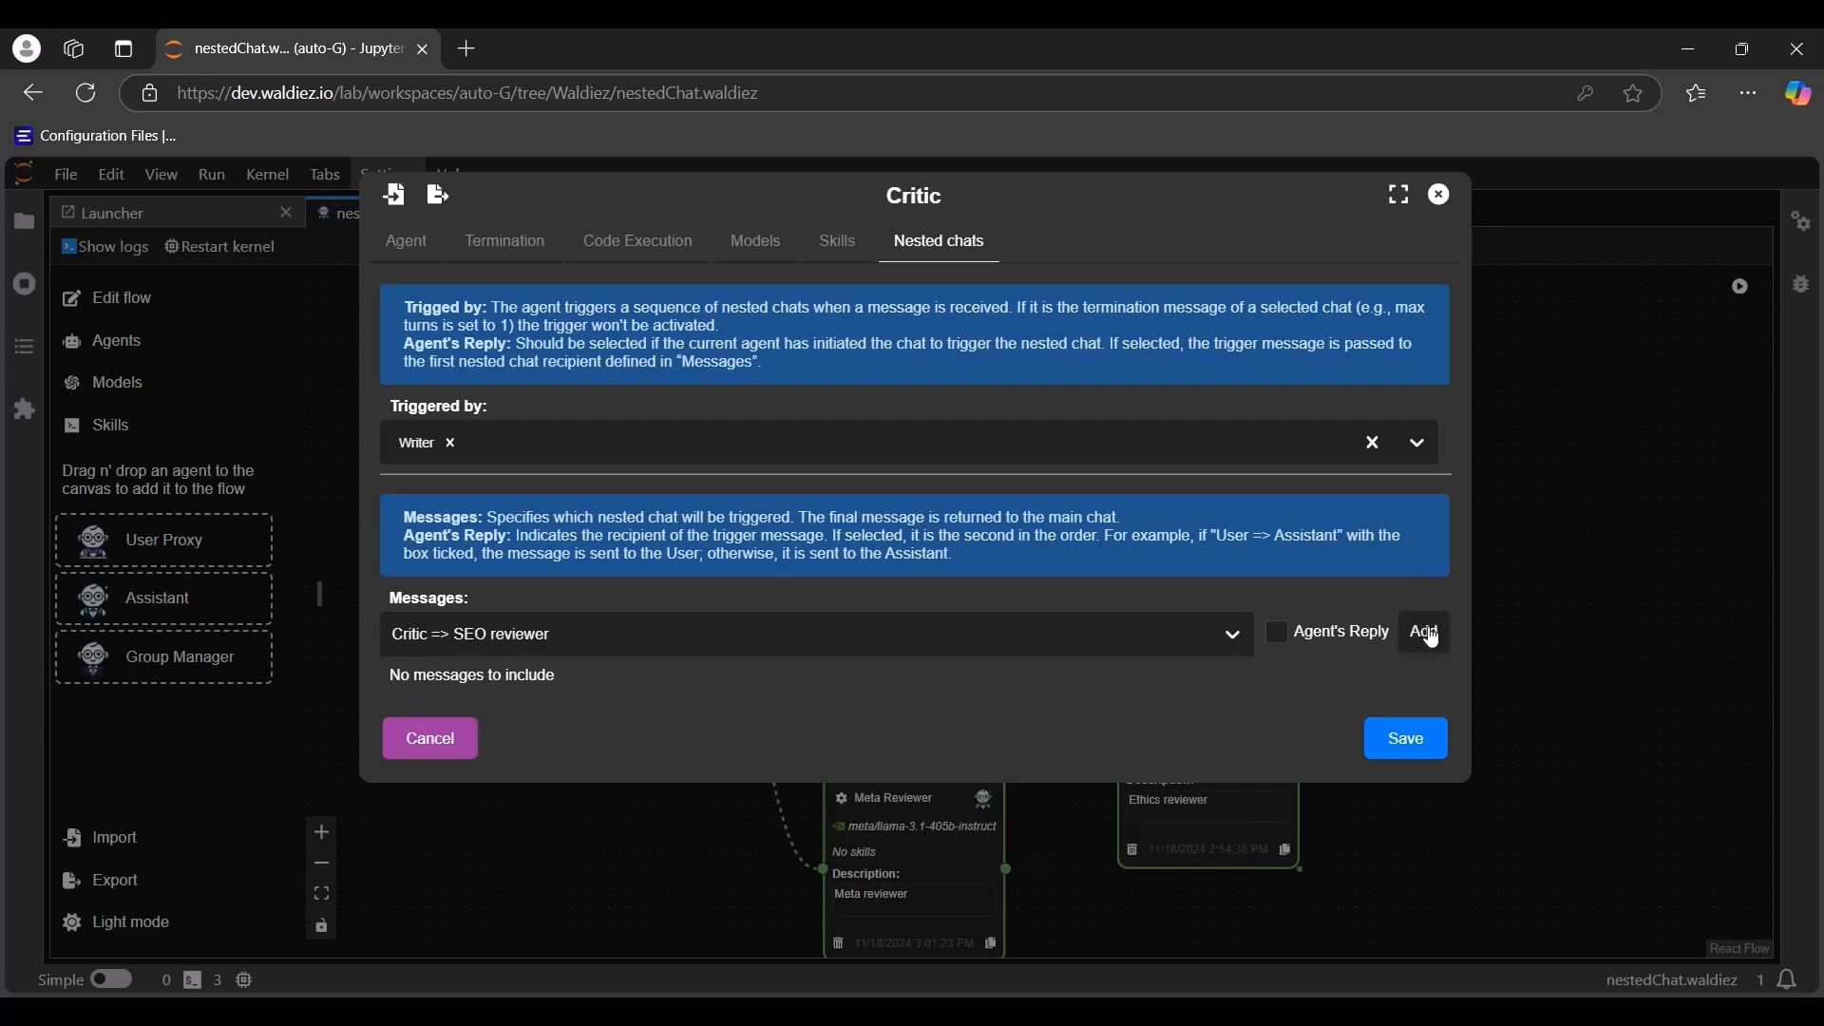
left_click(1425, 631)
left_click(1240, 651)
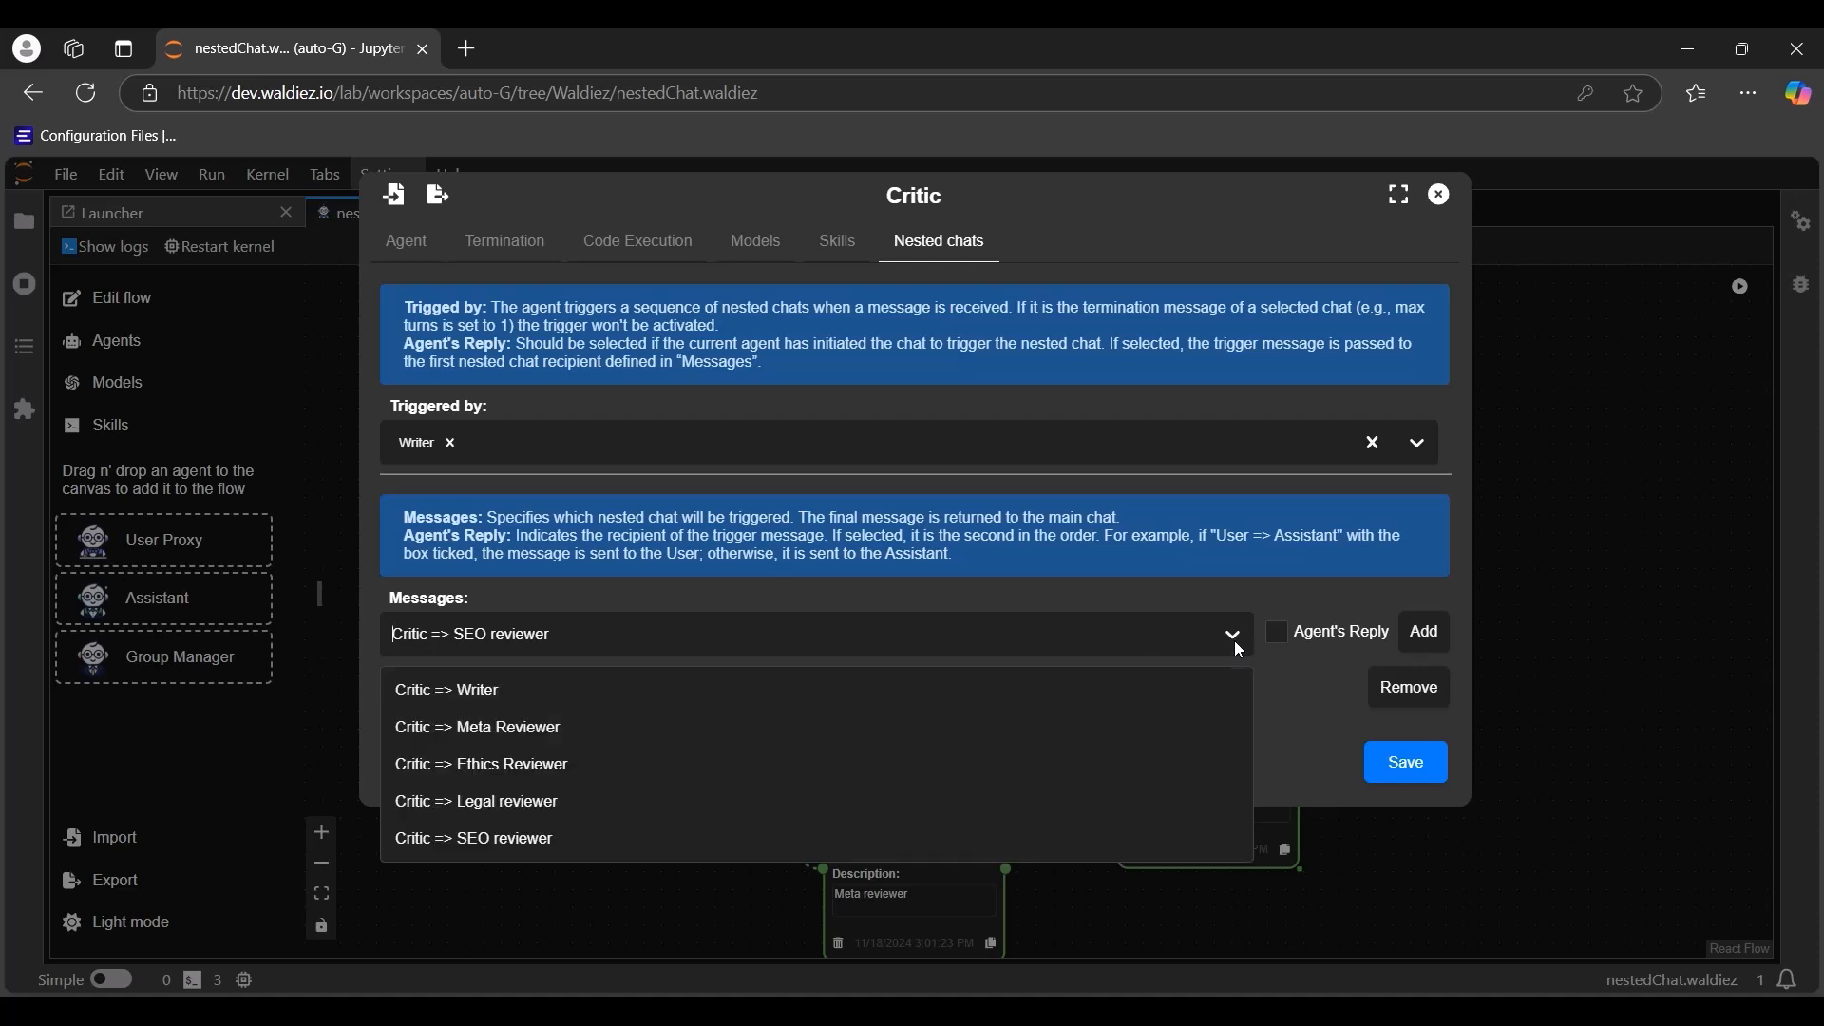
left_click(539, 808)
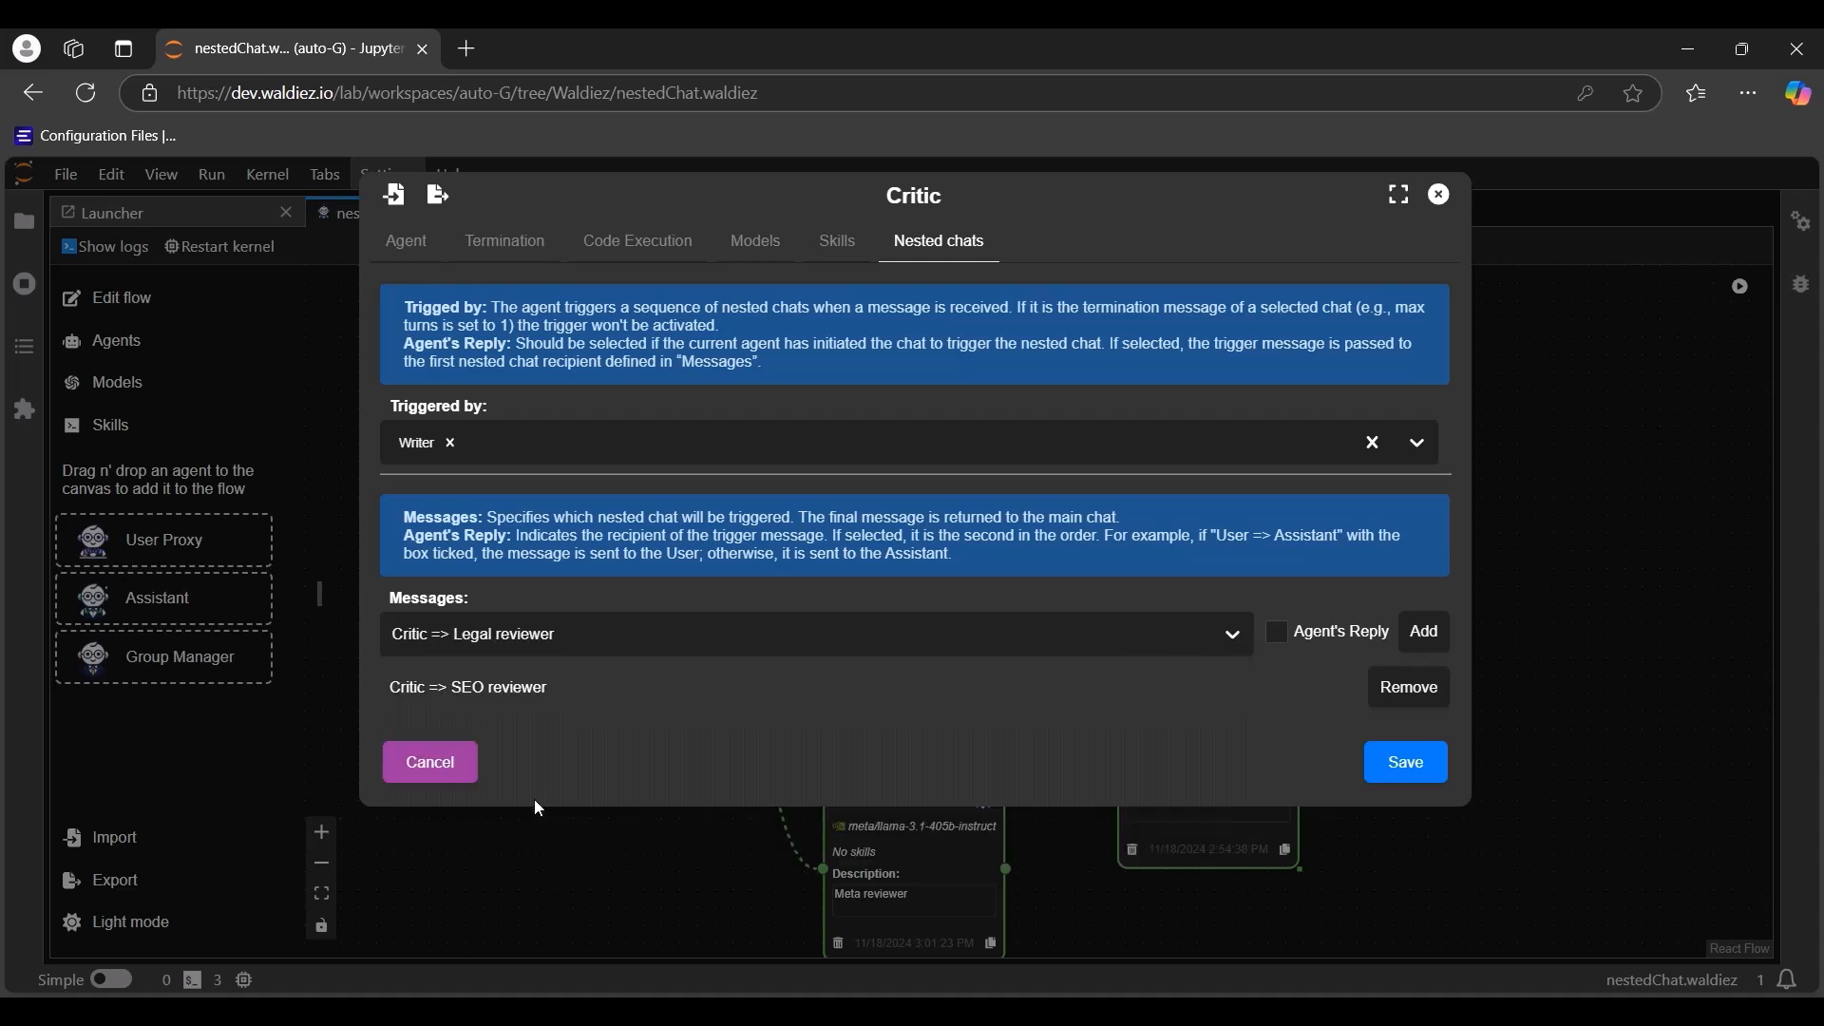
left_click(1425, 632)
Step: Add the Critic => Ethics Reviewer and Critic => Meta Reviewer messages, in that order, to the Critic's nested chats, and save the flow
left_click(1240, 651)
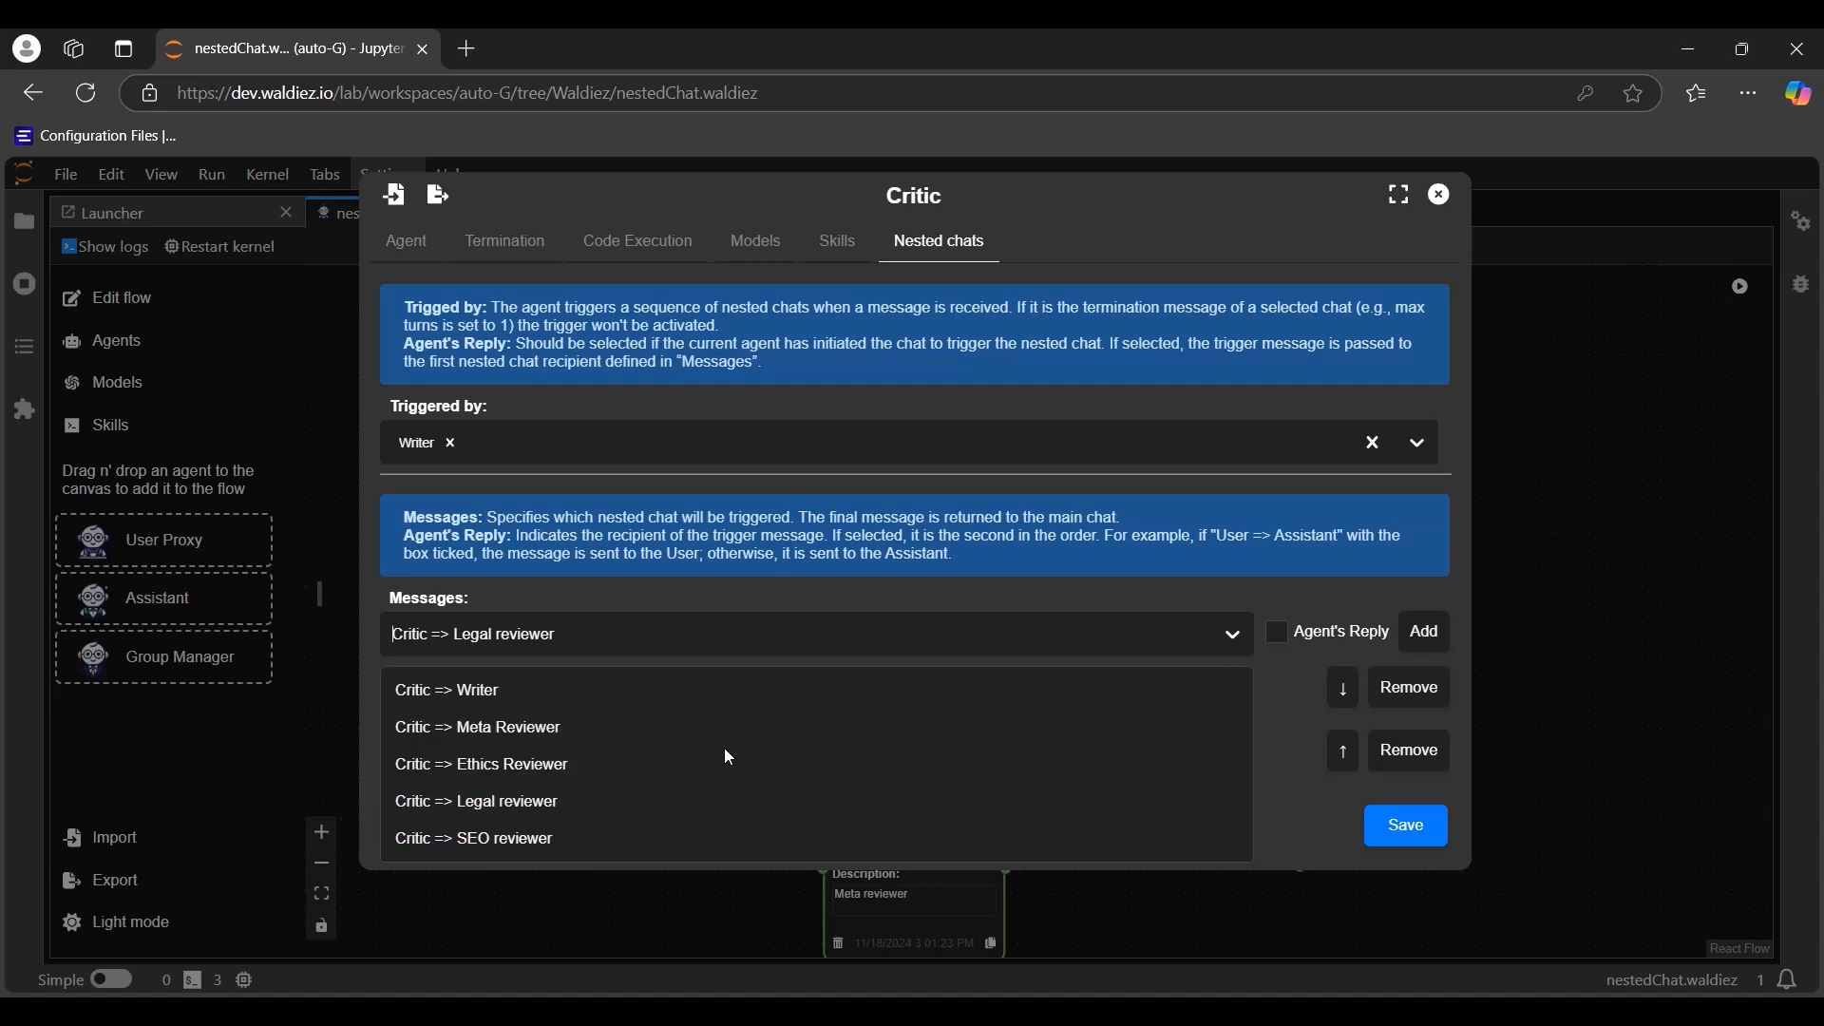
left_click(532, 766)
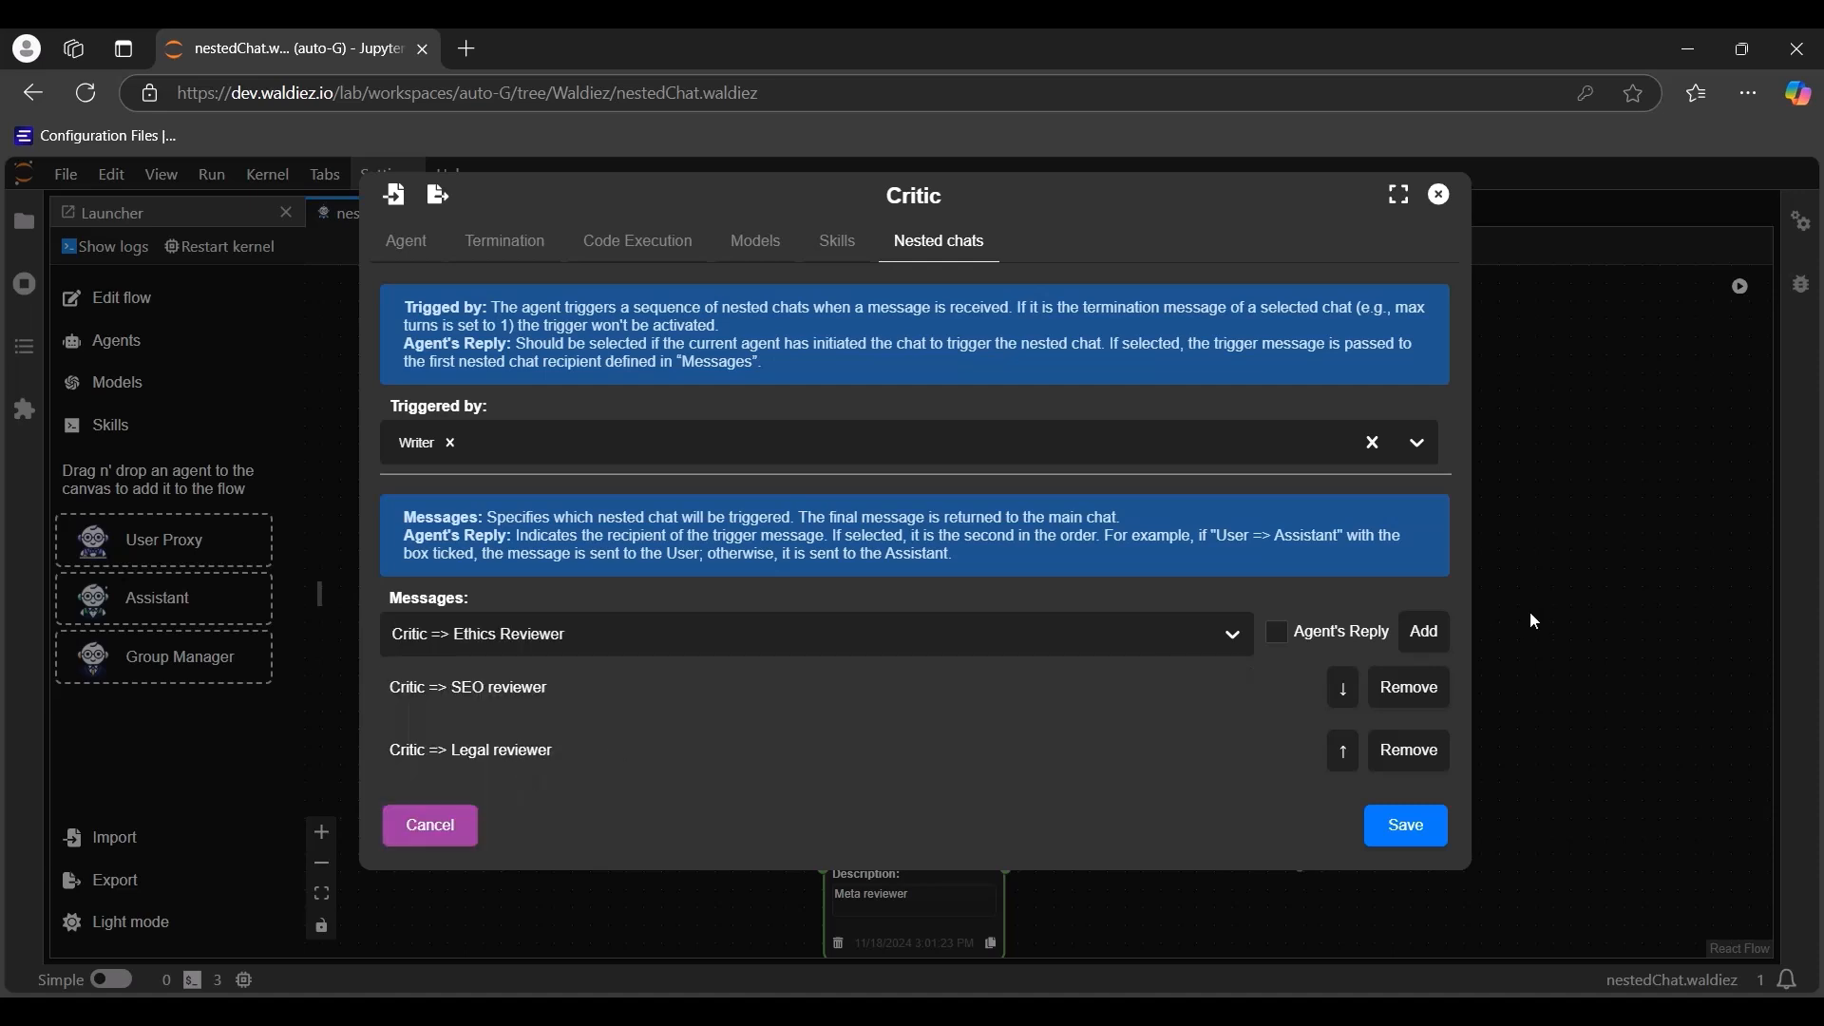
left_click(1425, 632)
left_click(1243, 638)
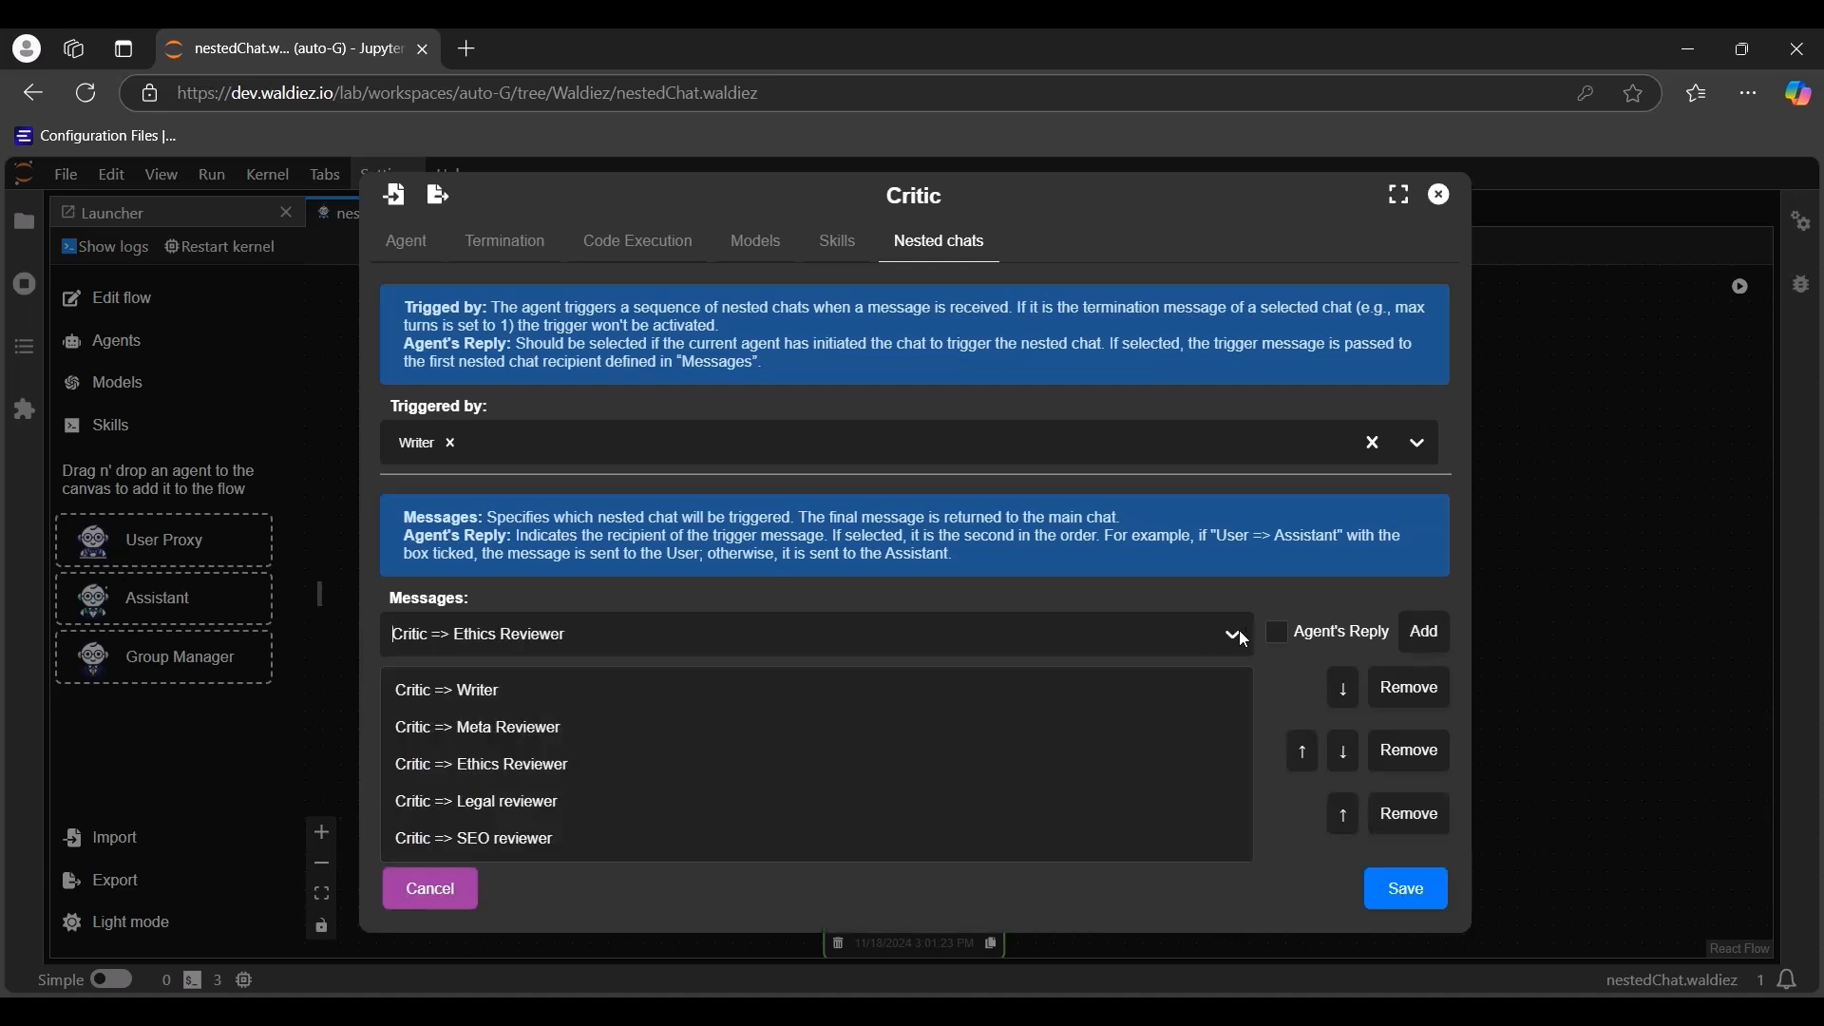
left_click(539, 734)
left_click(1428, 635)
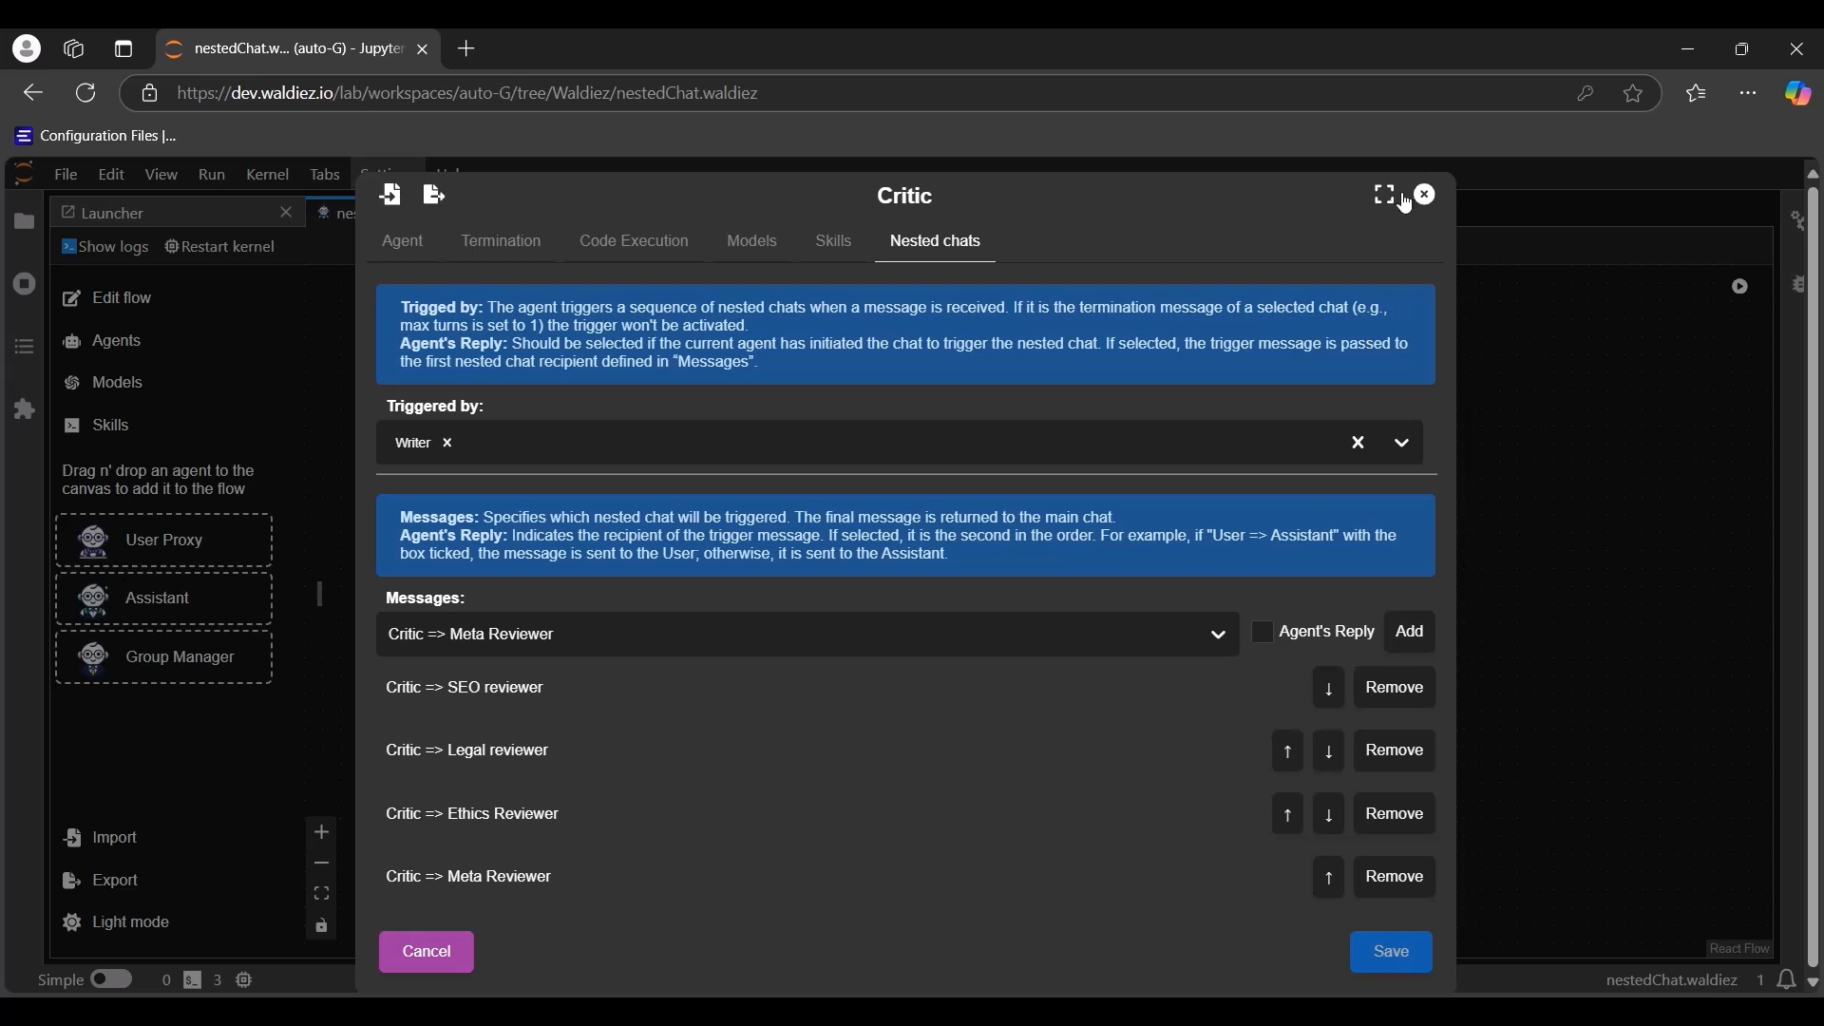
left_click(1426, 195)
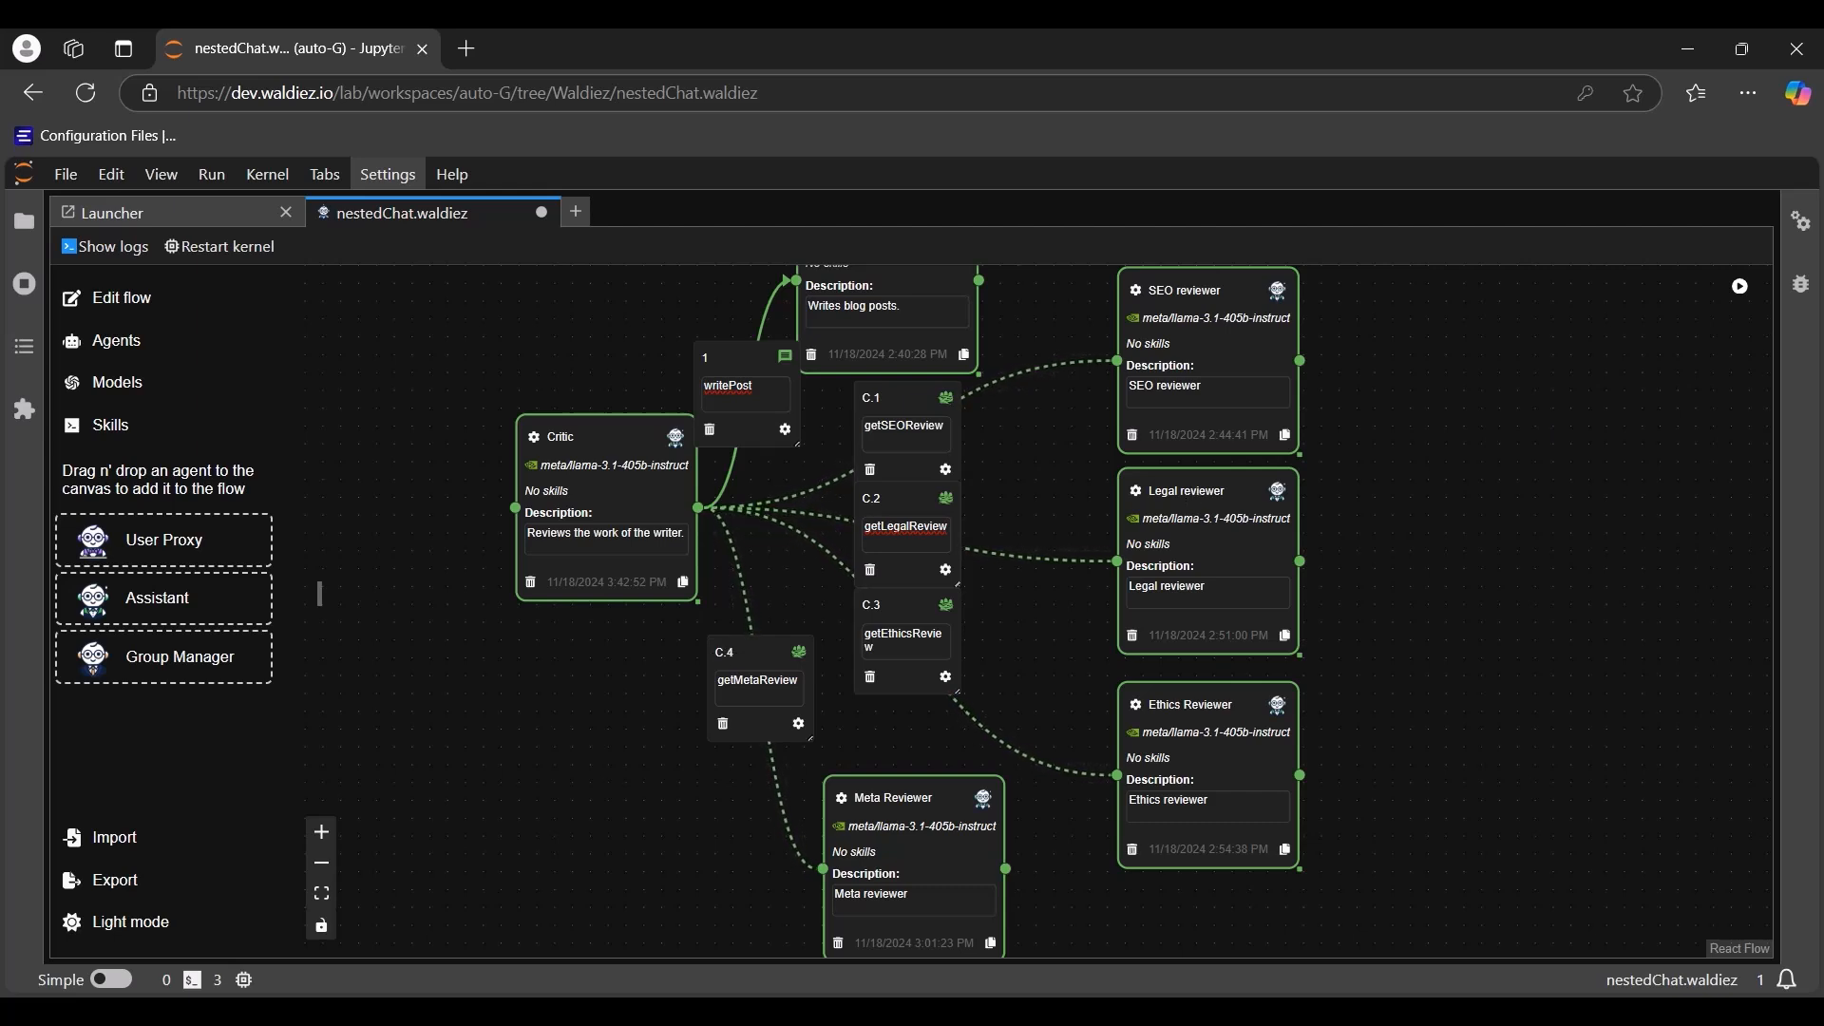
key("ctrl+s")
Step: Enlarge the run logs and examine the exchange from the writer's first draft through the SEO, Legal, Ethics and Meta reviews to the writer's final reply
left_click_drag(677, 822, 648, 254)
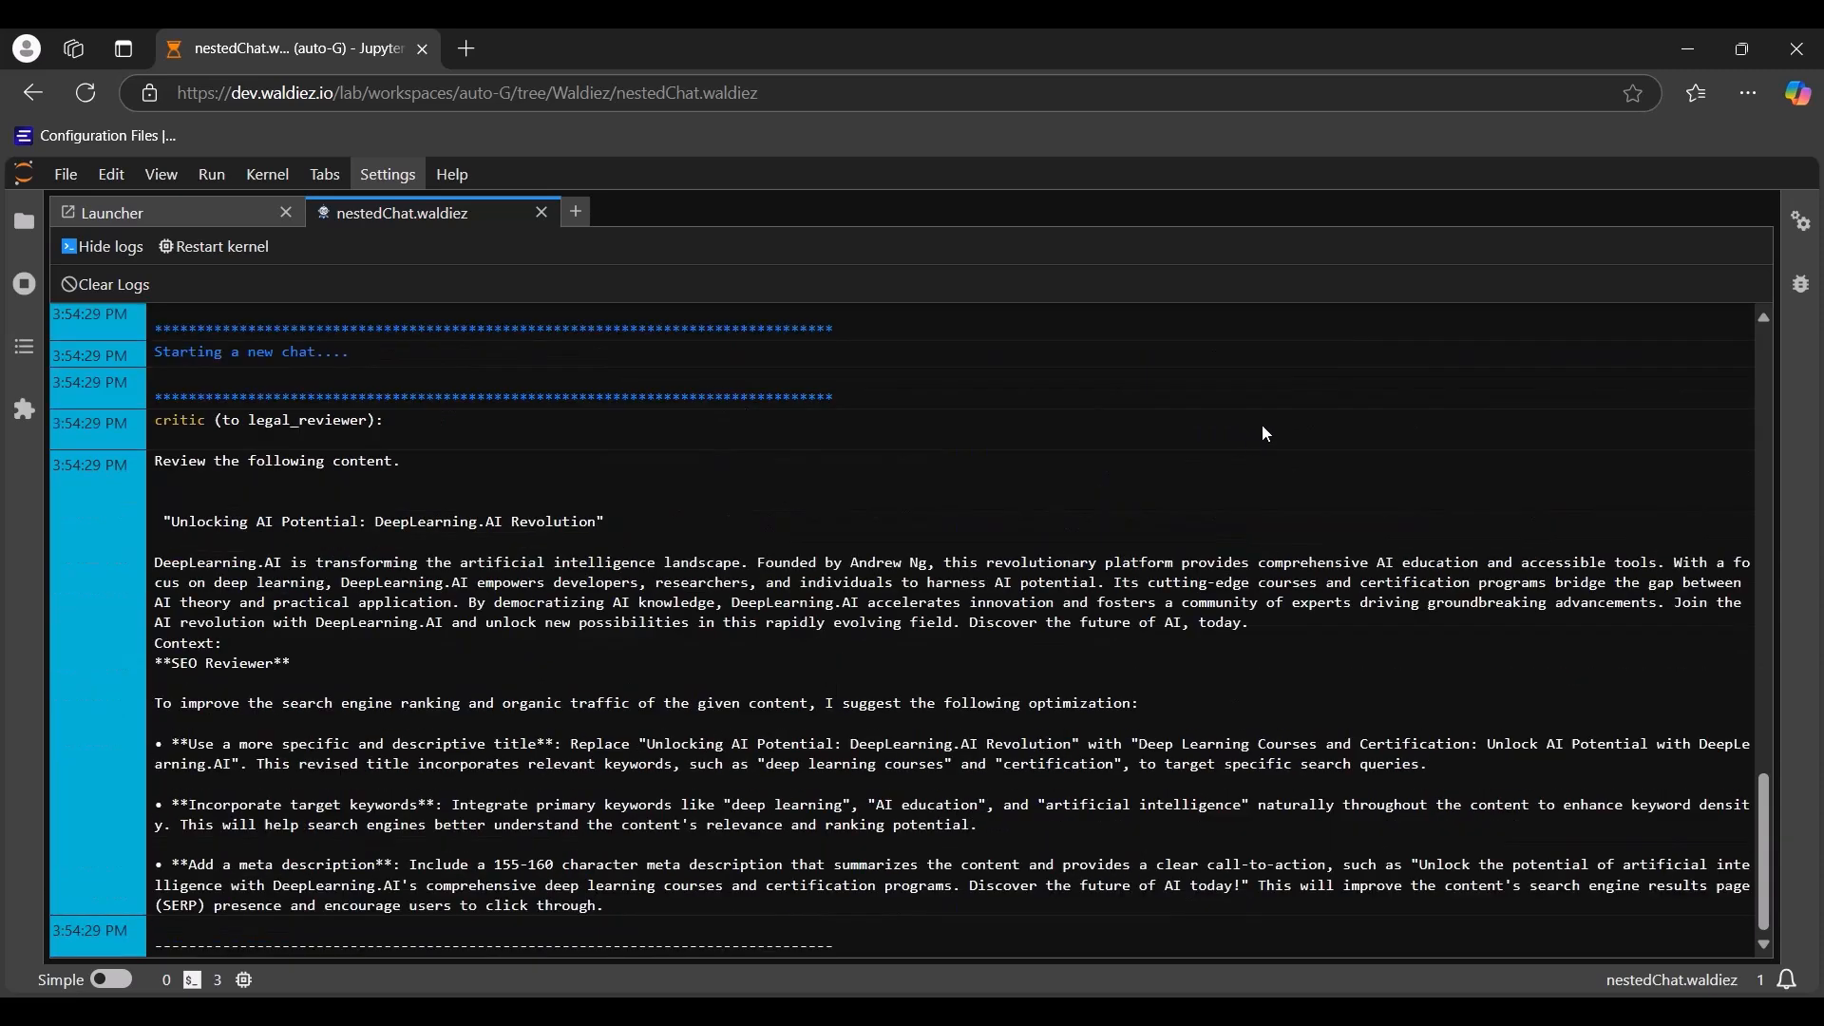
left_click_drag(1763, 793, 1767, 760)
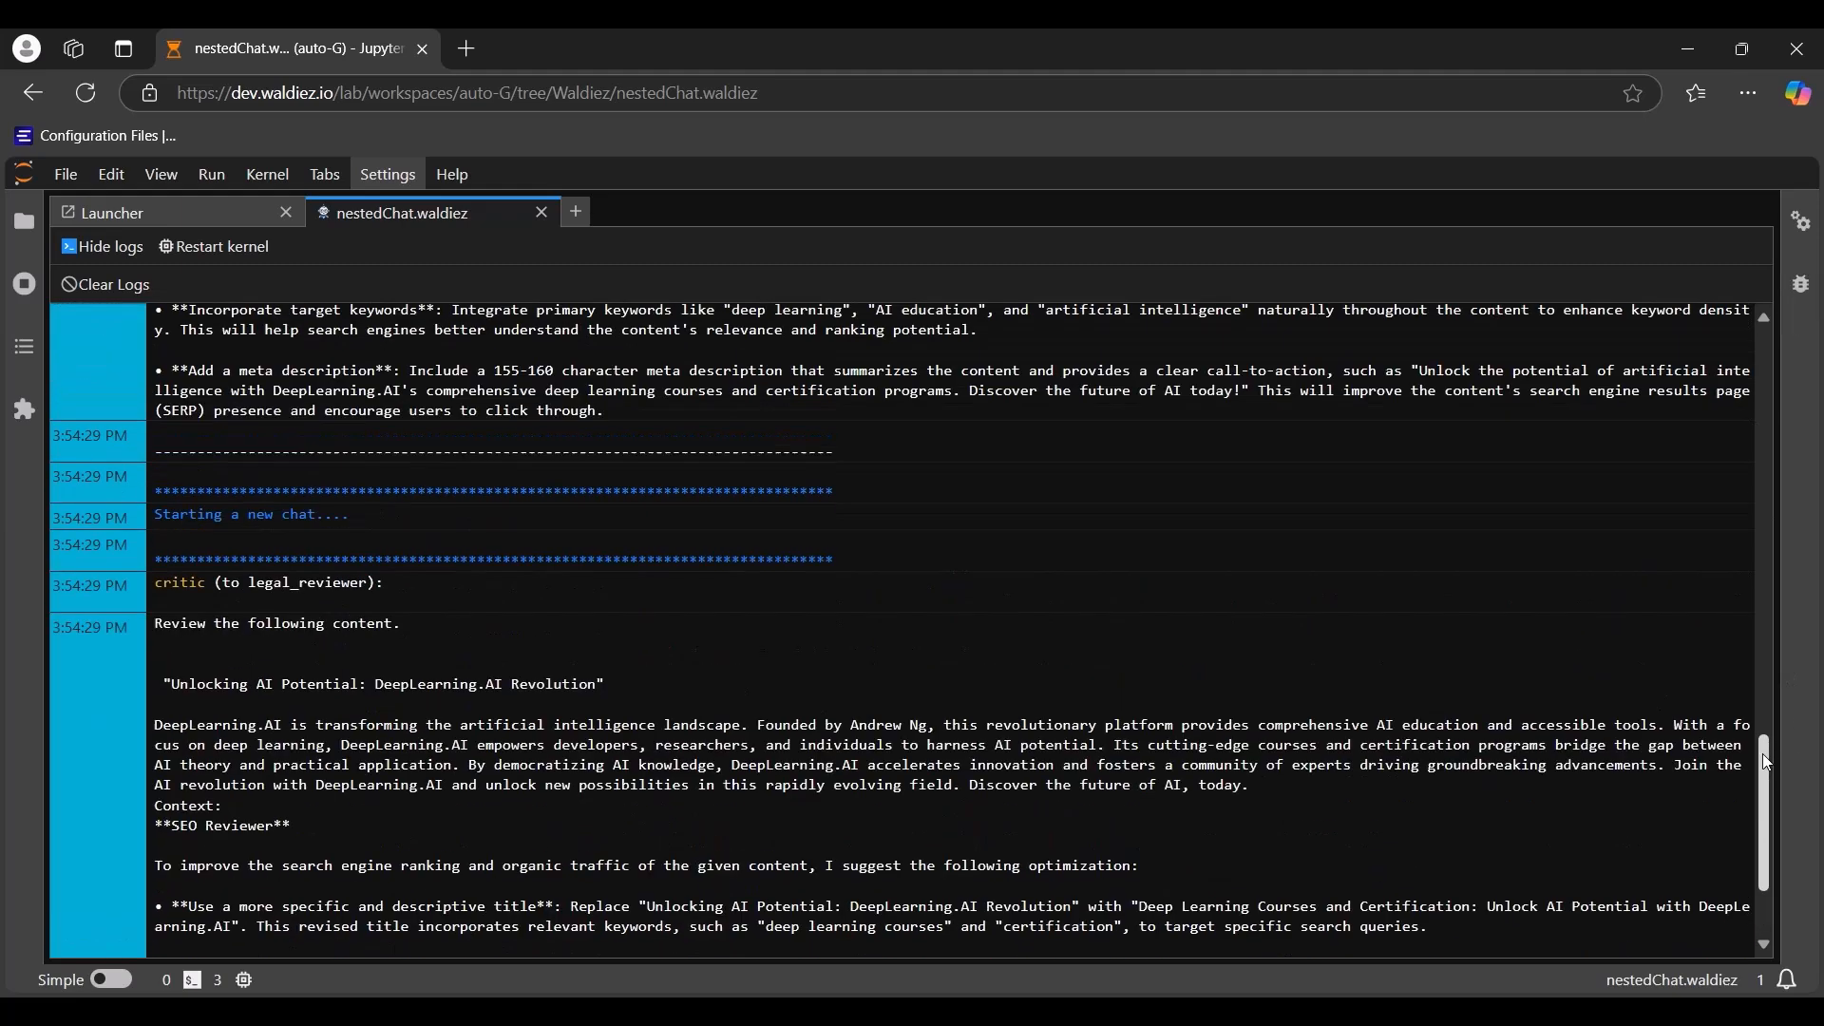
scroll(1767, 750, "up", 5)
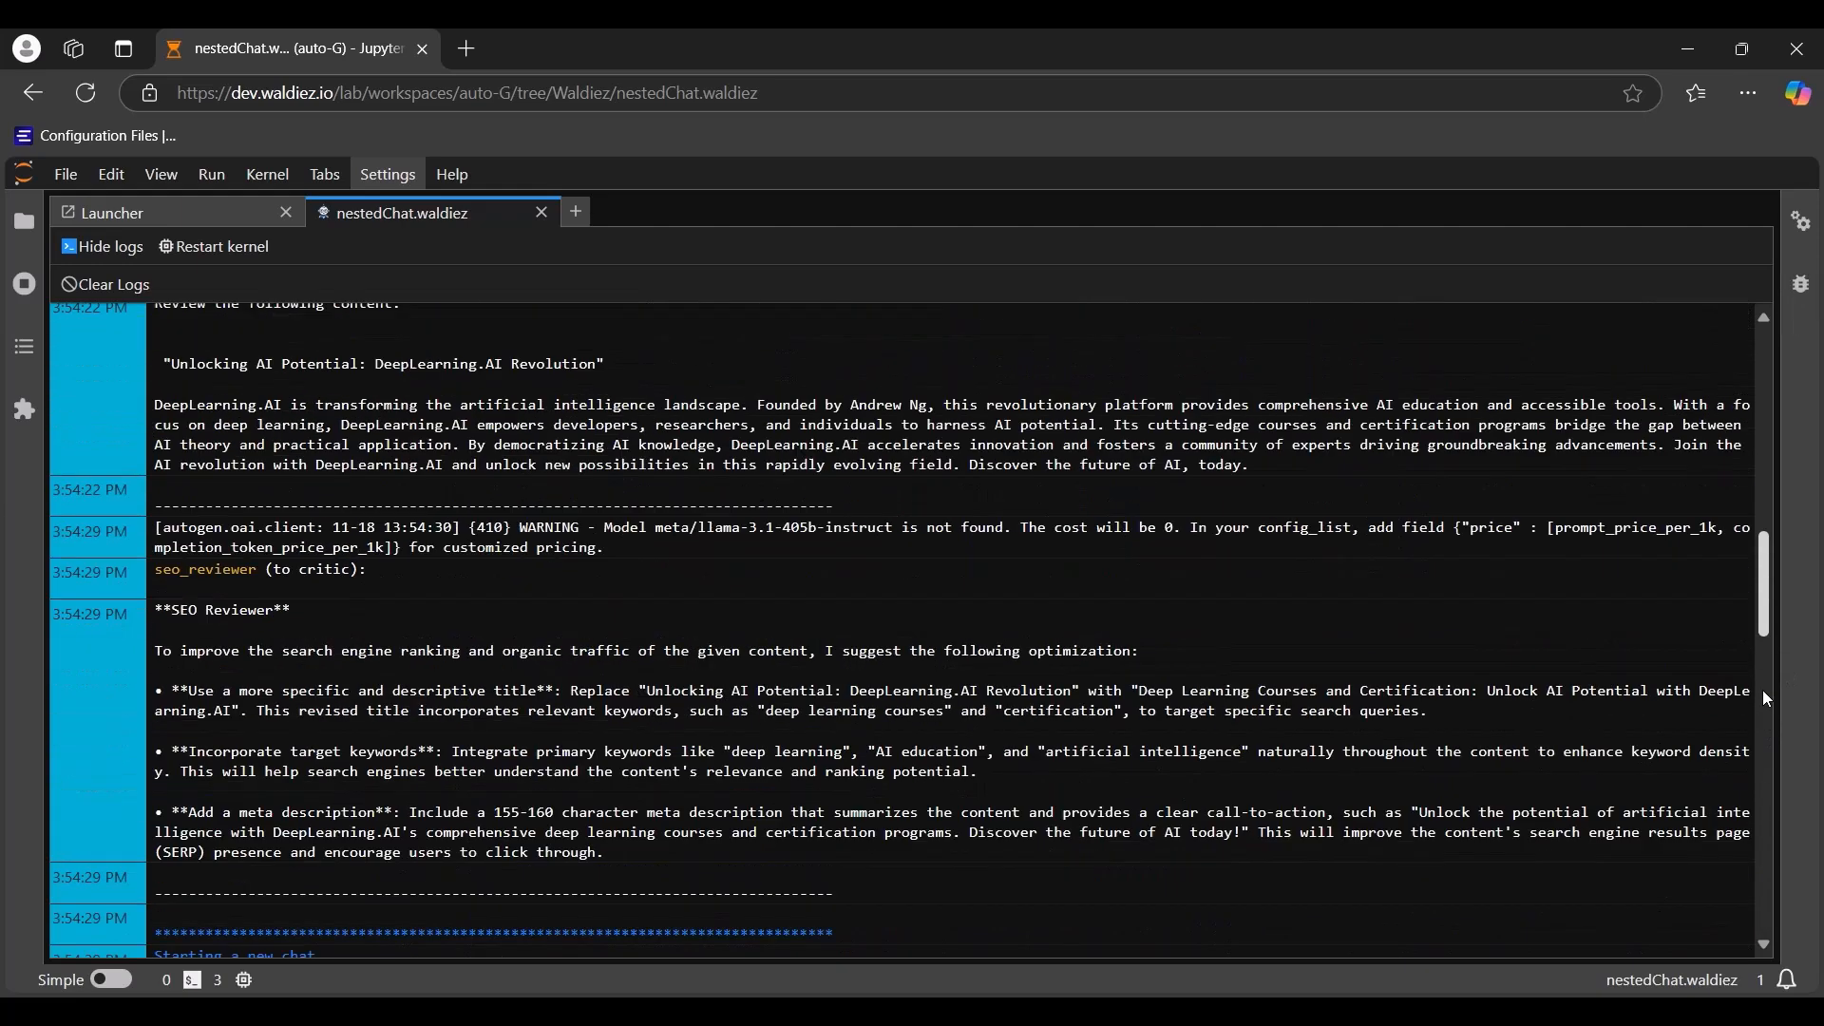
mouse_move(1763, 692)
left_mouse_down()
mouse_move(1762, 718)
mouse_move(1763, 664)
left_mouse_up()
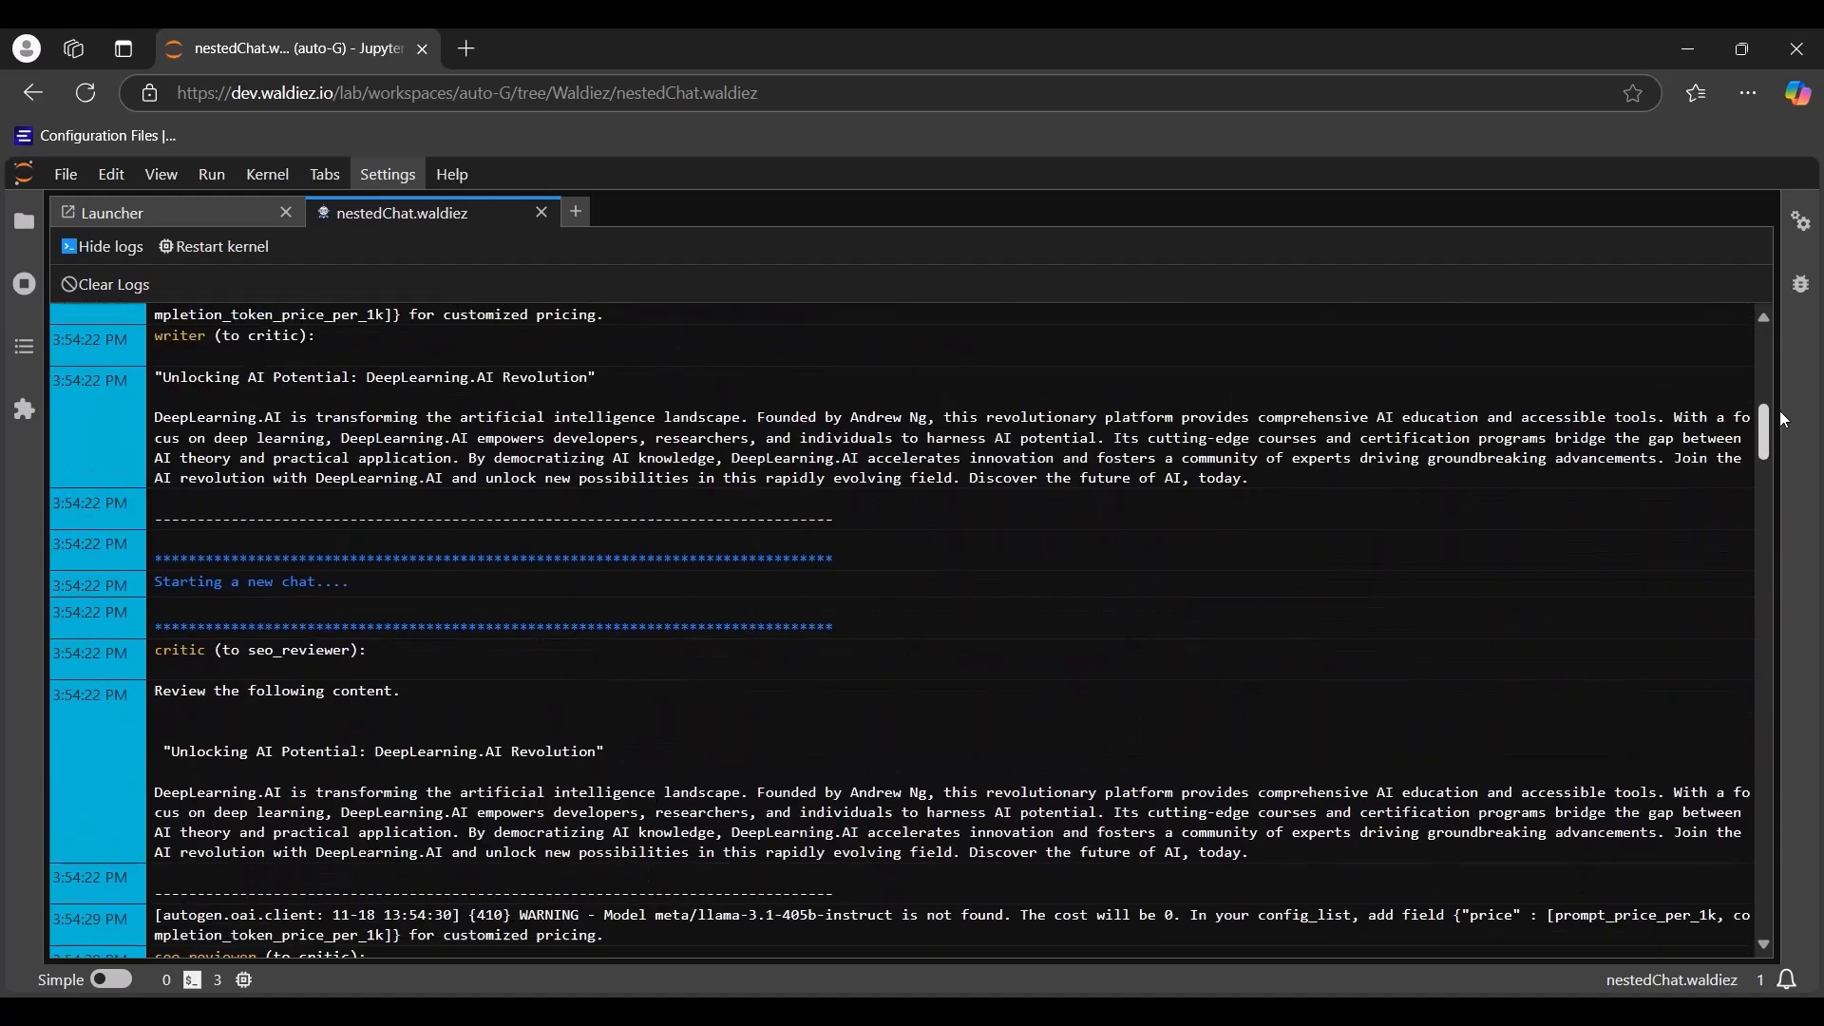
left_click_drag(1775, 411, 663, 480)
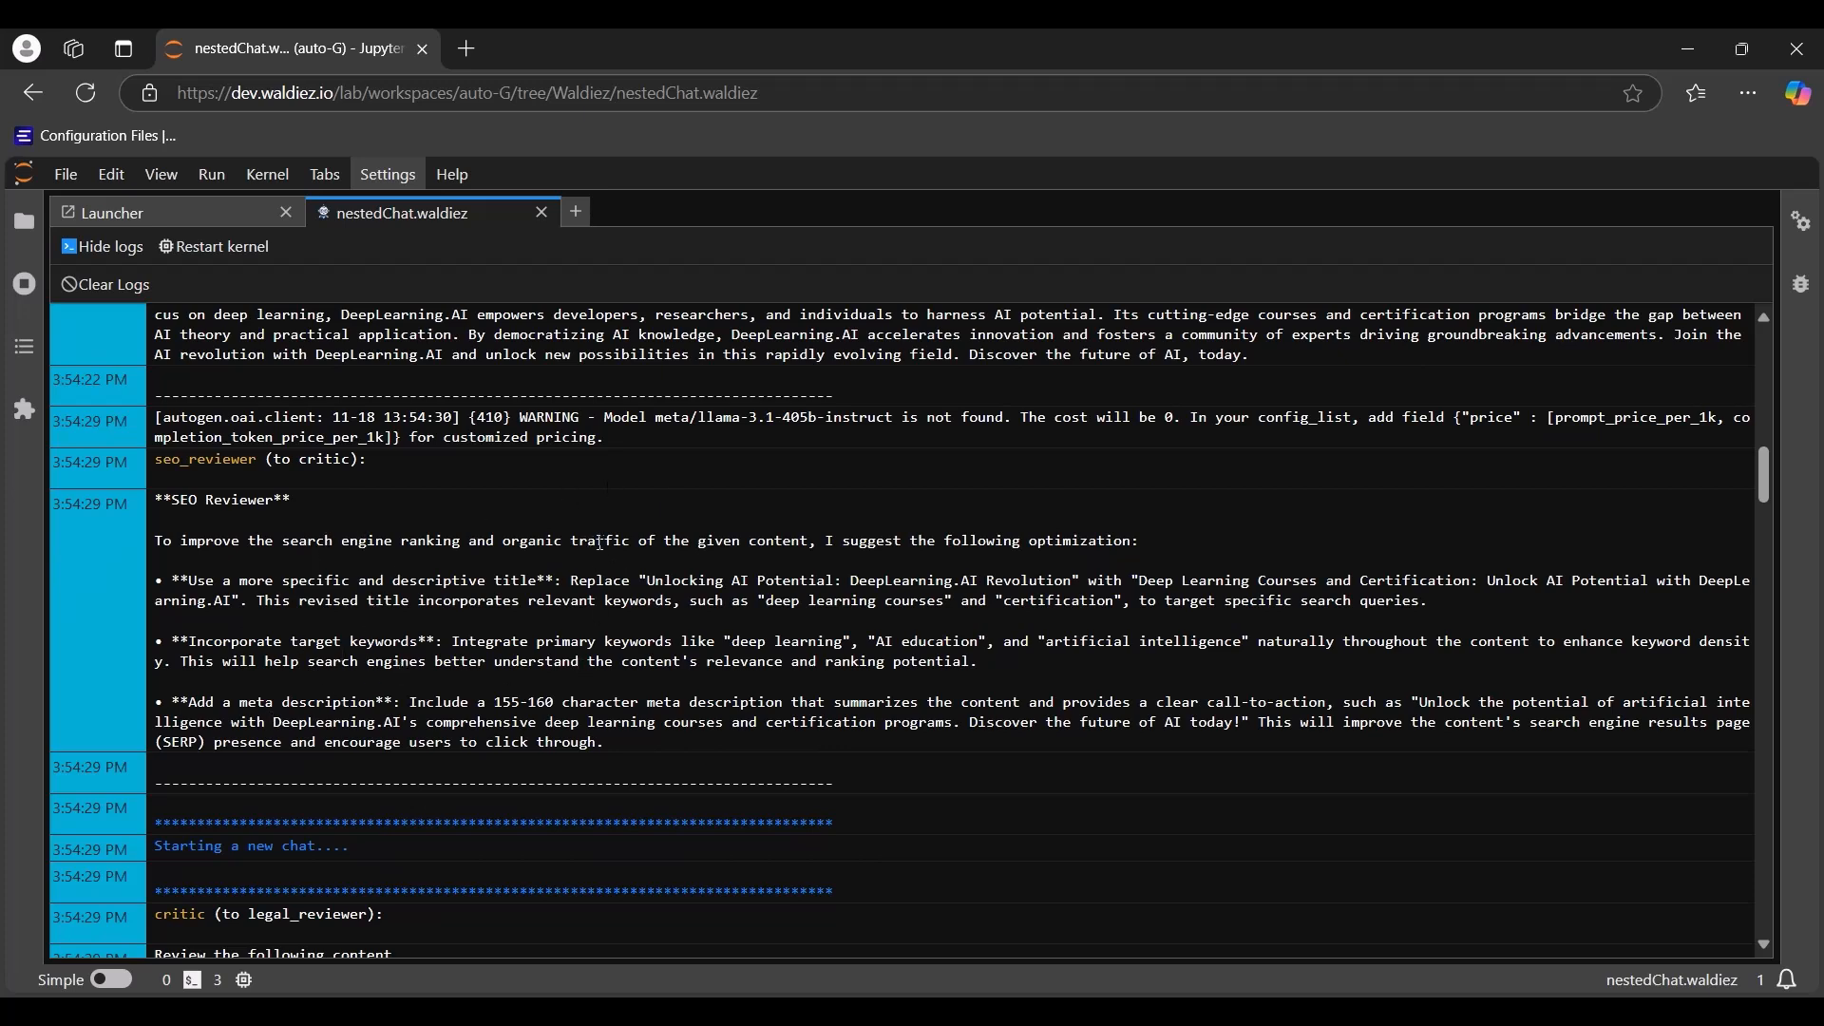
left_click_drag(1770, 472, 1772, 522)
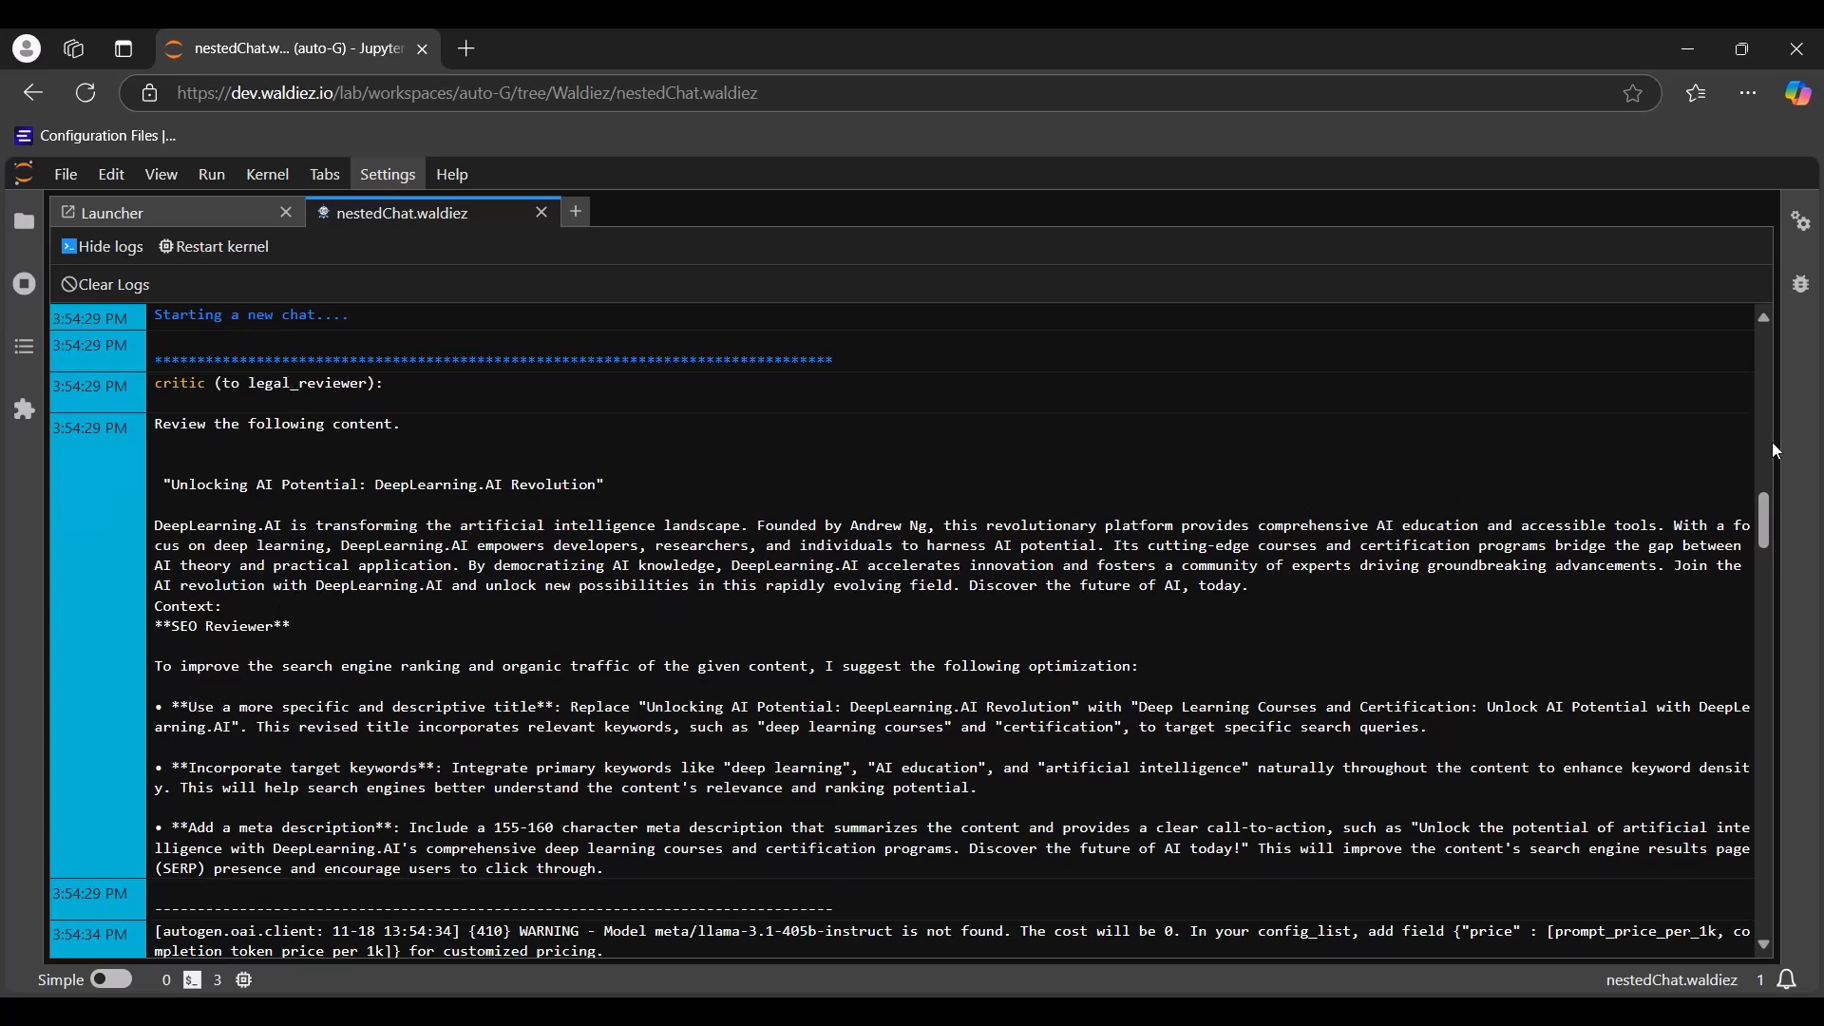
left_click_drag(1759, 519, 1771, 575)
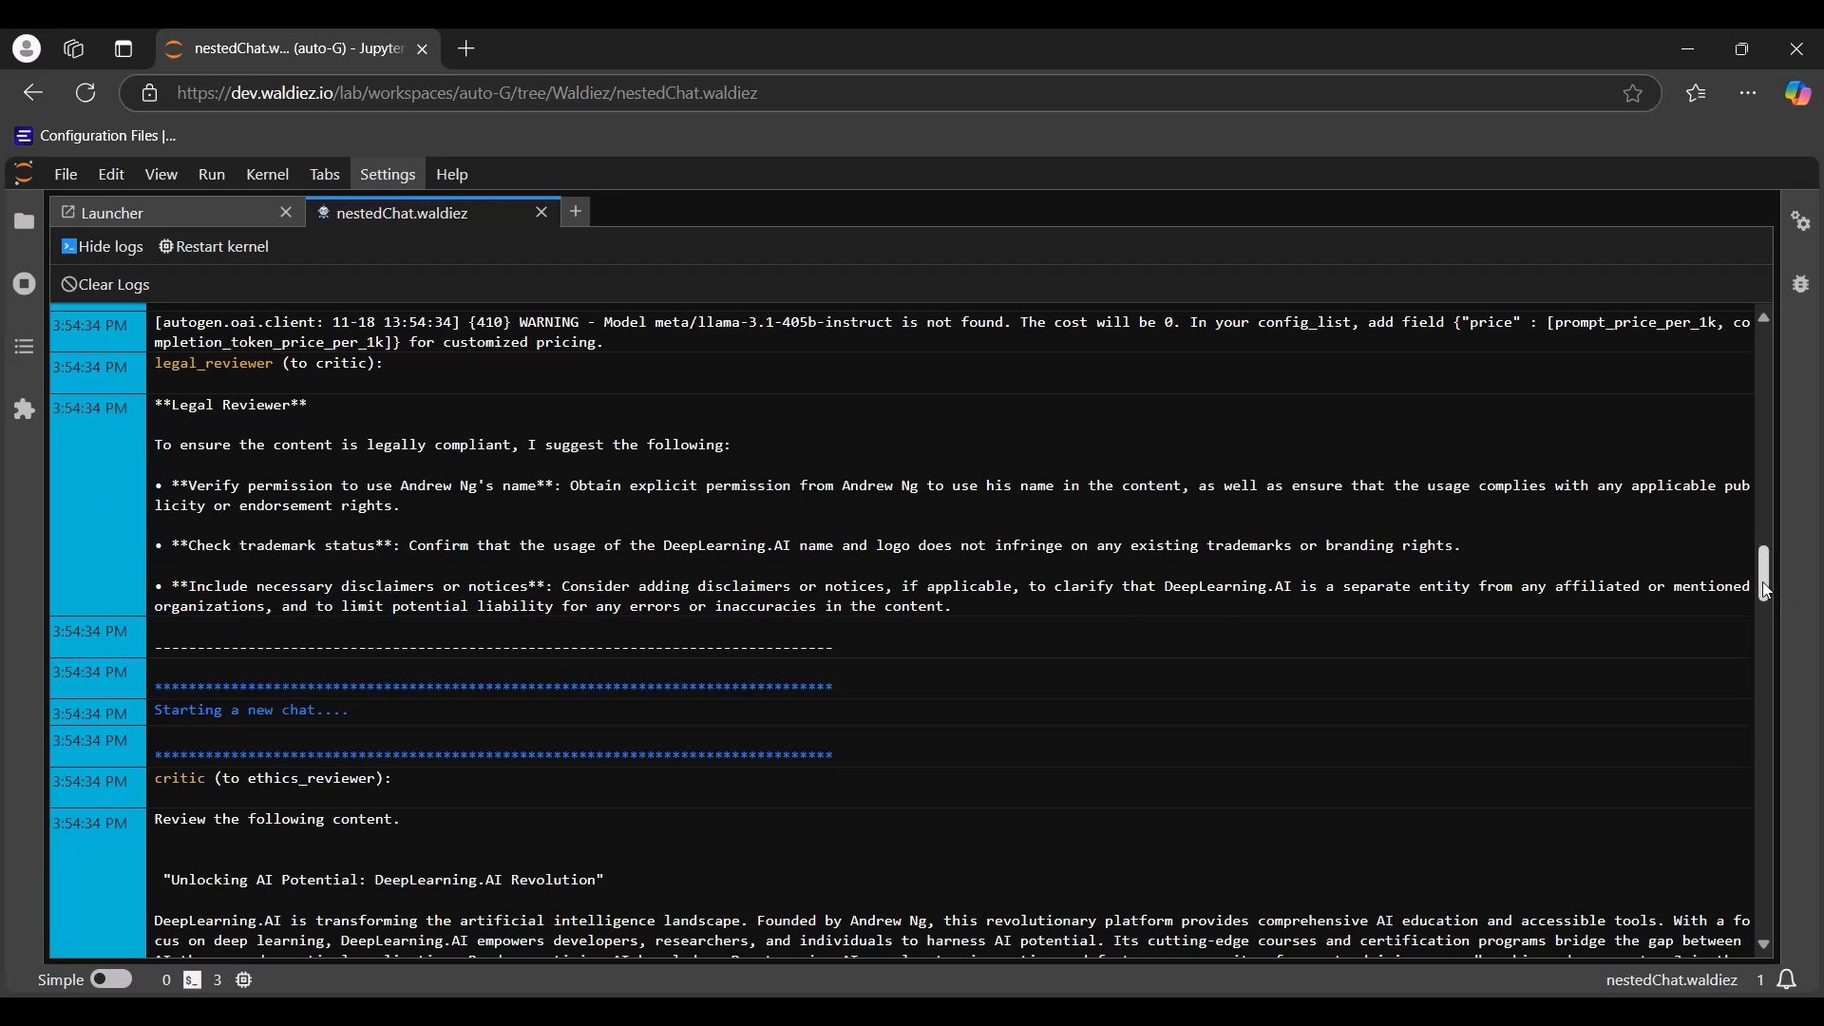
left_click_drag(1769, 591, 1782, 700)
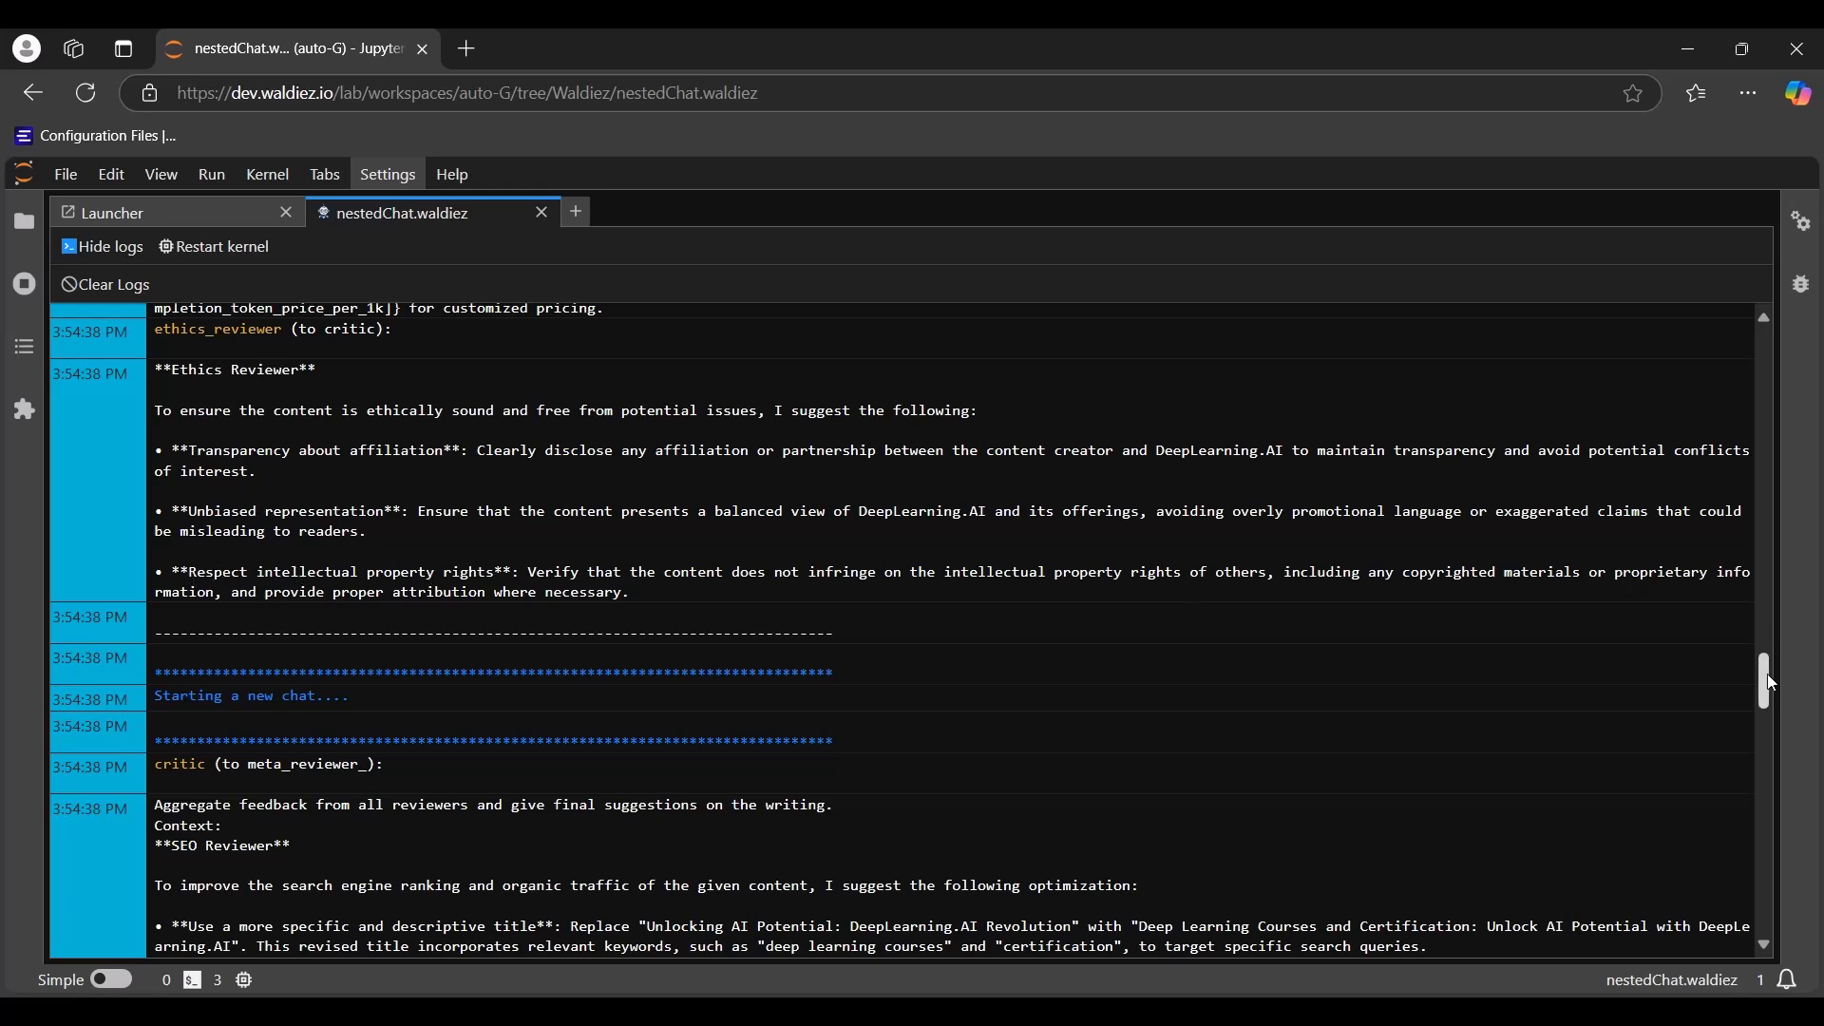
left_click_drag(1769, 685, 1774, 801)
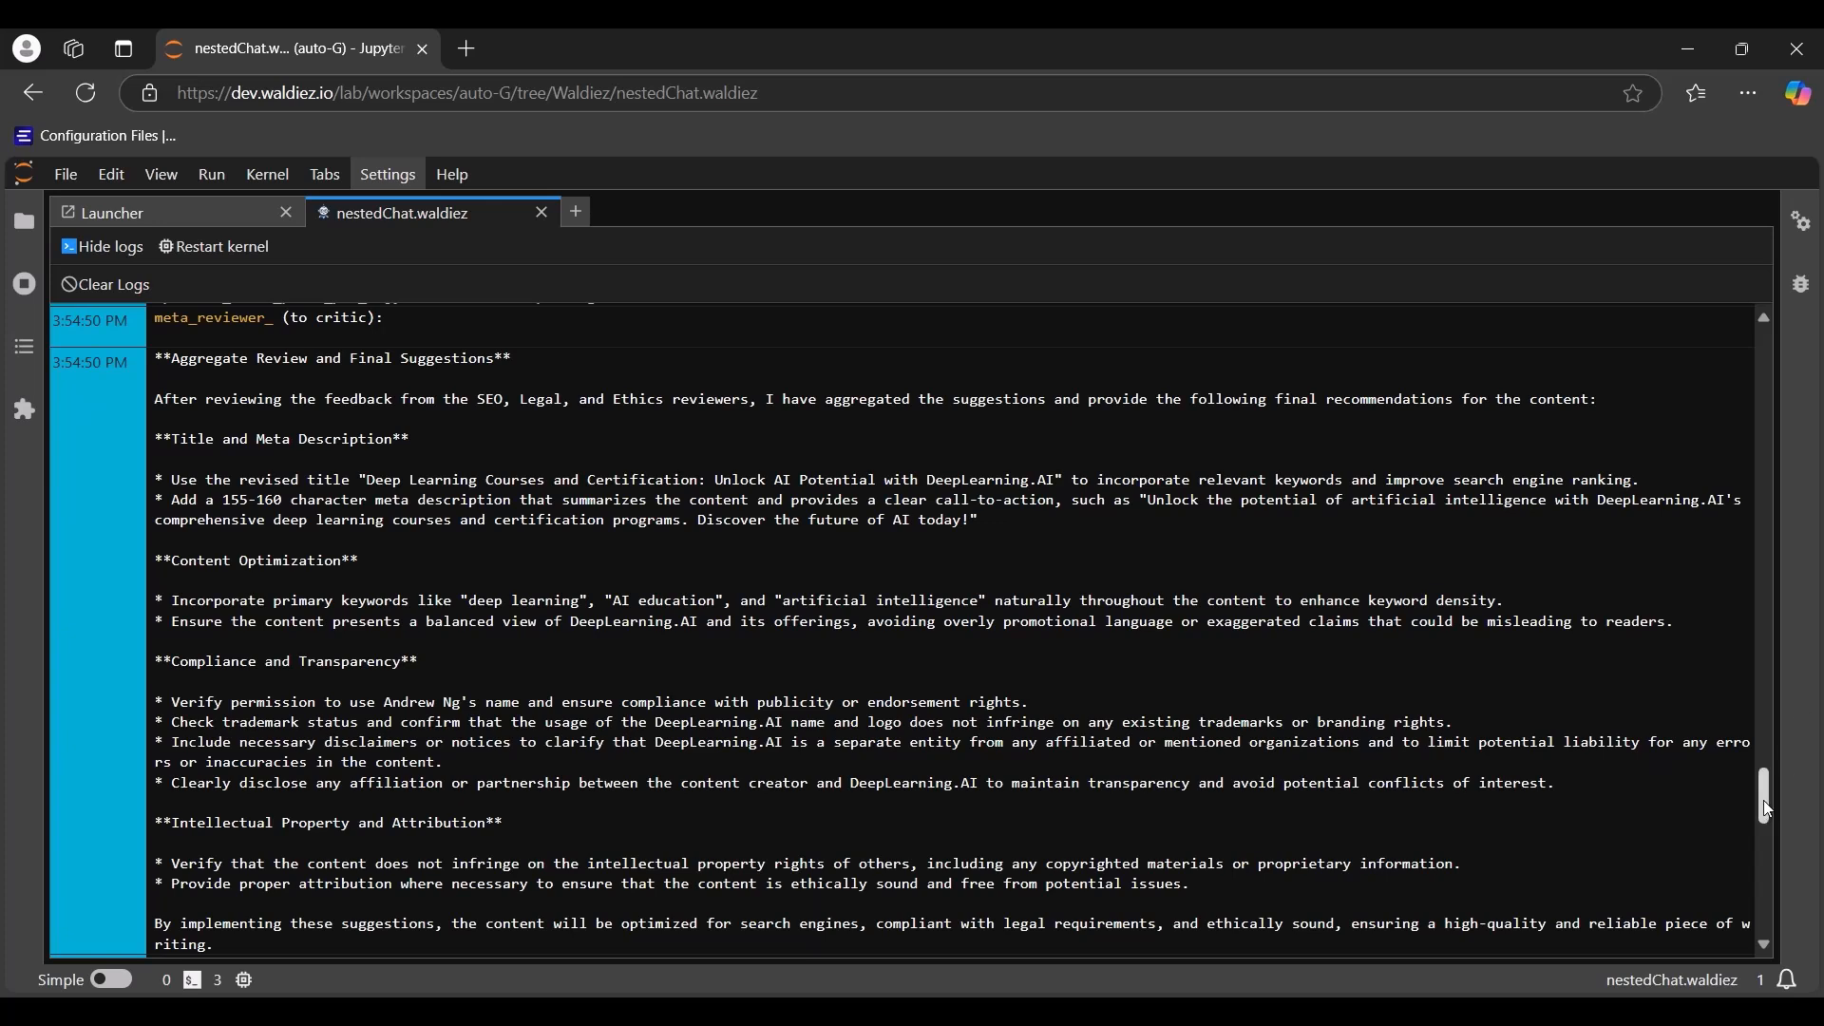
left_click_drag(1764, 807, 1764, 815)
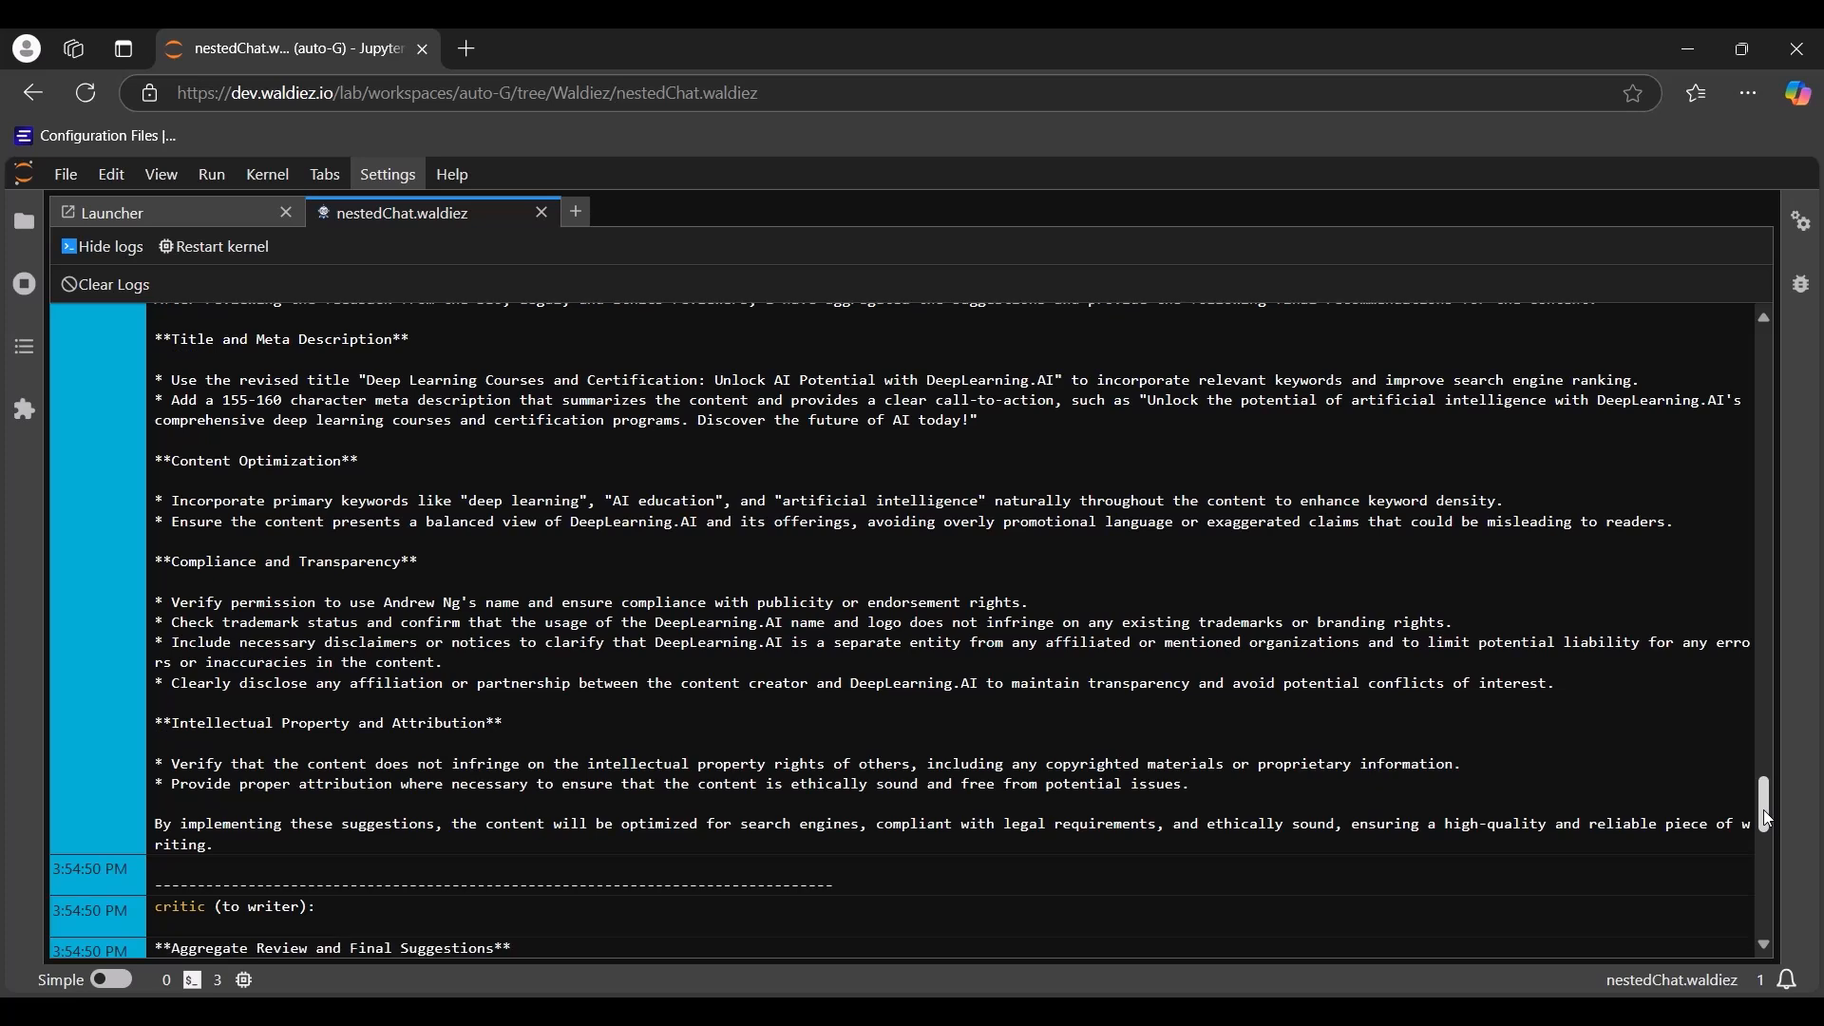
left_click_drag(1763, 809, 1770, 910)
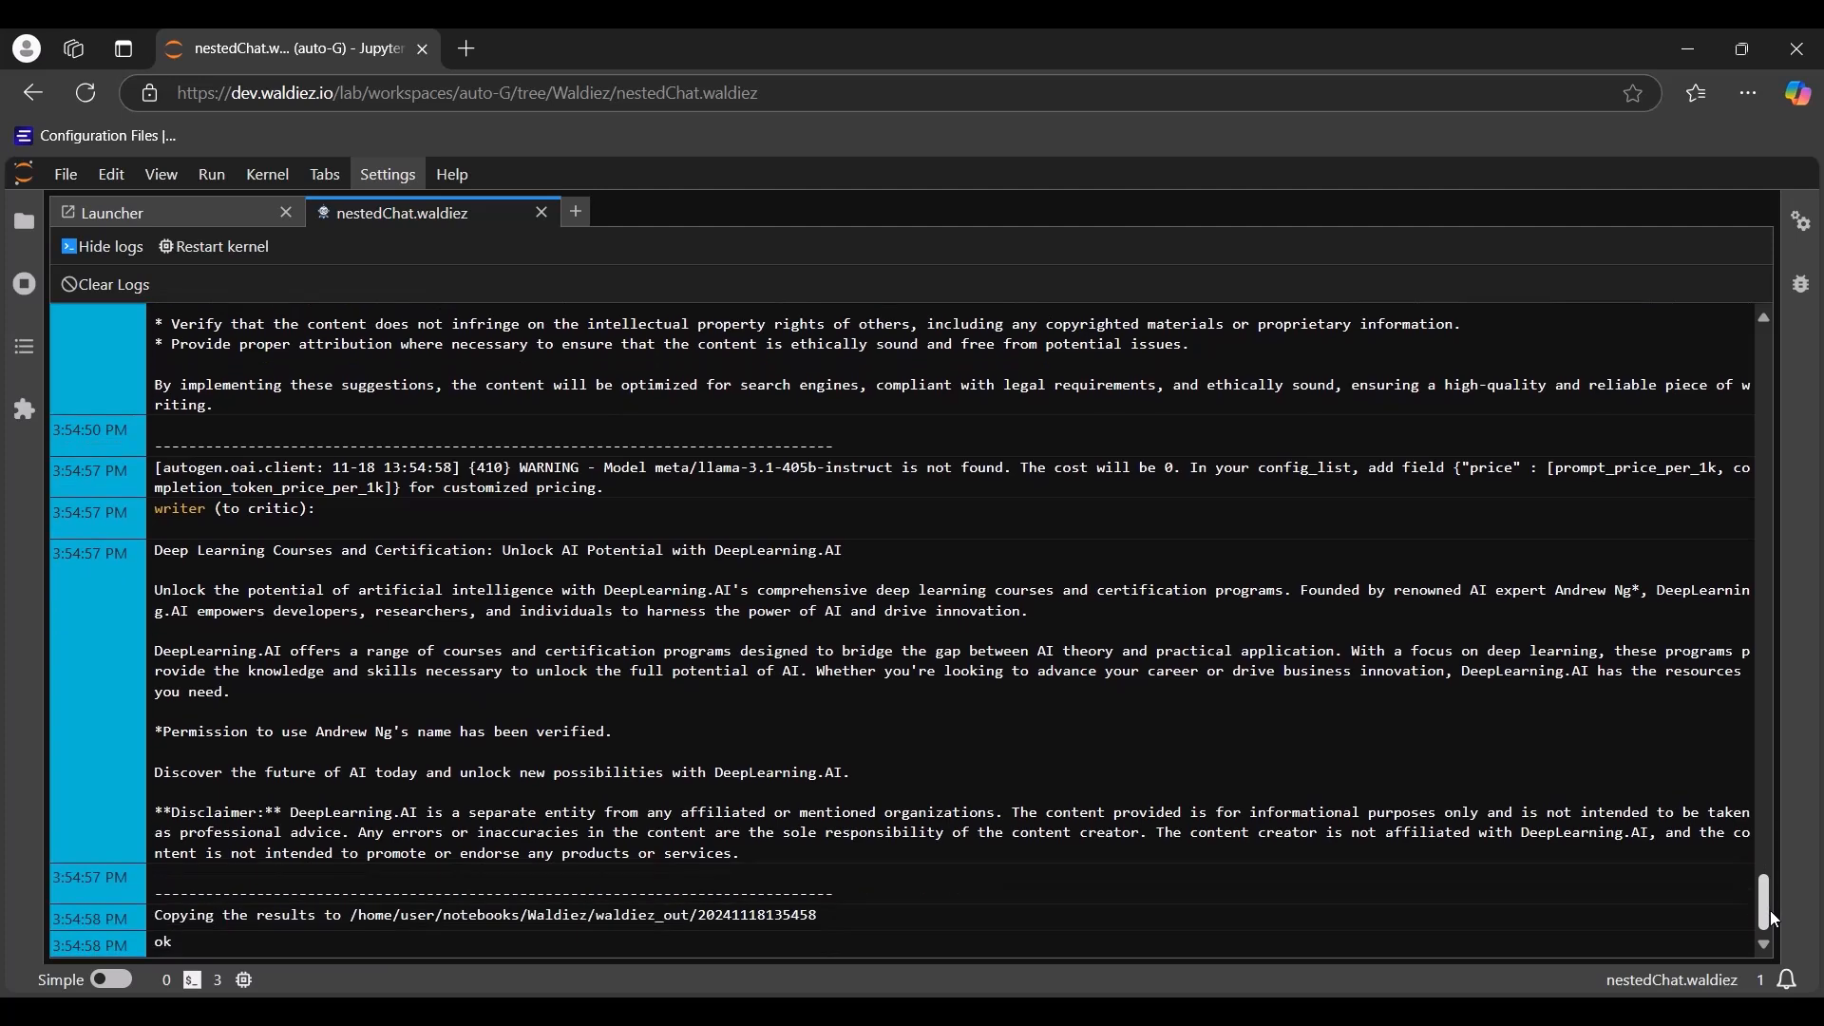